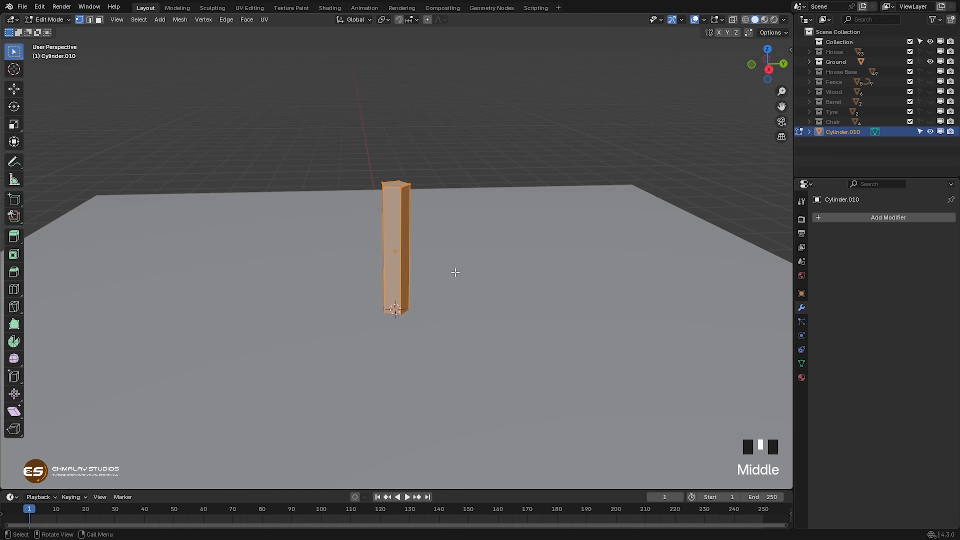
# - Lengthen the upright post by raising its top face about 0.37 m along the Z axis
pyautogui.press('3')
pyautogui.click(469, 294)
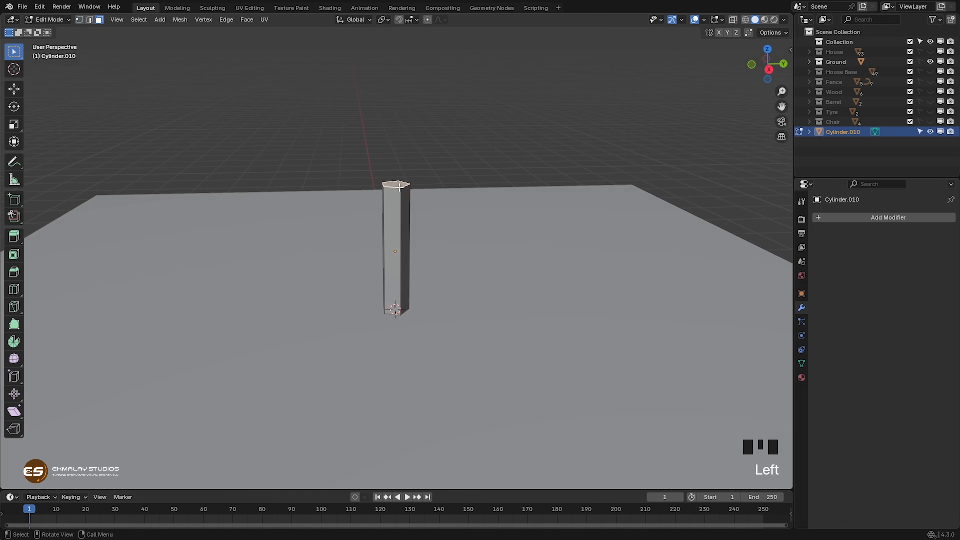
pyautogui.moveTo(470, 295); pyautogui.dragTo(476, 278, button='middle')
pyautogui.press('g')
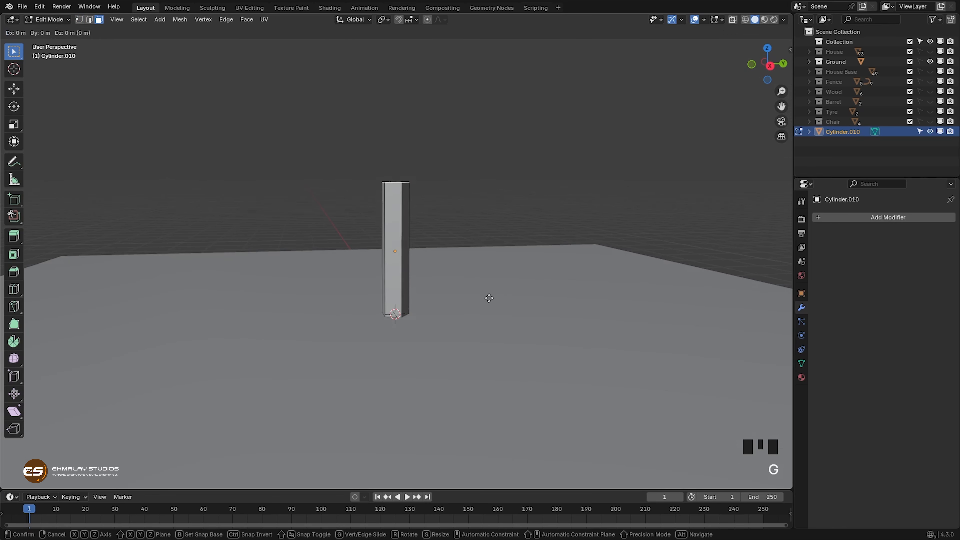
pyautogui.press('z')
pyautogui.click(490, 272)
pyautogui.scroll(-2, 518, 315)
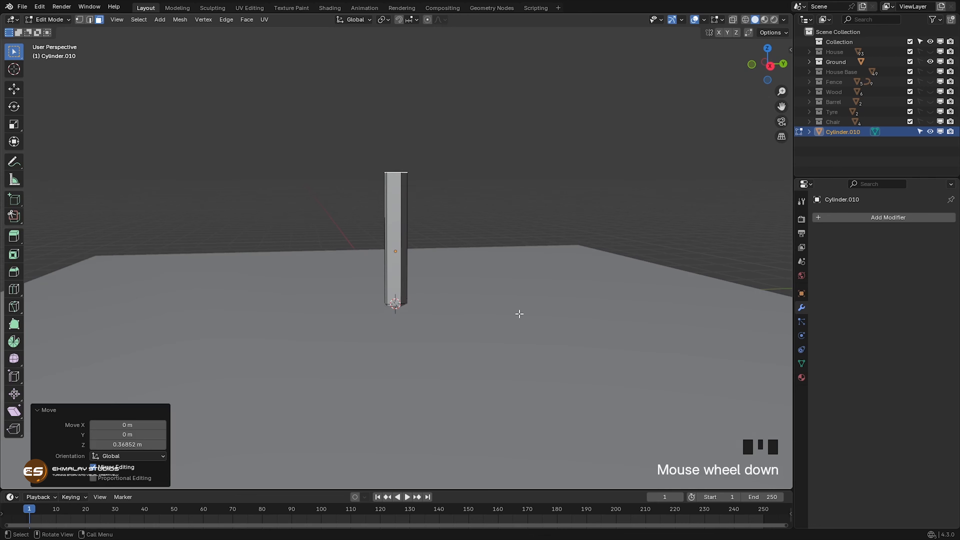
# - Extrude the post's top face into a slanted second segment and scale its end to about 0.818
pyautogui.keyDown('shift'); pyautogui.moveTo(520, 313); pyautogui.dragTo(496, 320, button='middle'); pyautogui.keyUp('shift')
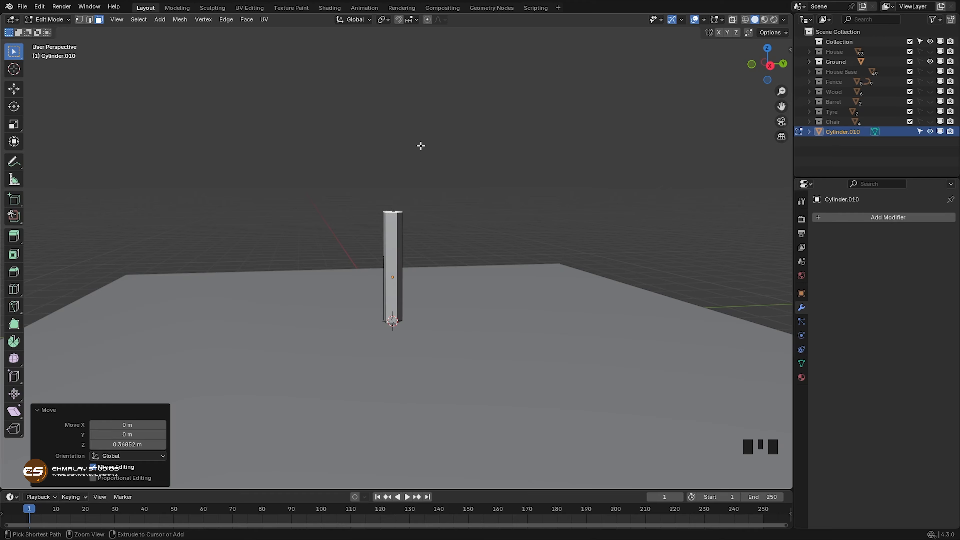
pyautogui.keyDown('ctrl'); pyautogui.rightClick(437, 117); pyautogui.keyUp('ctrl')
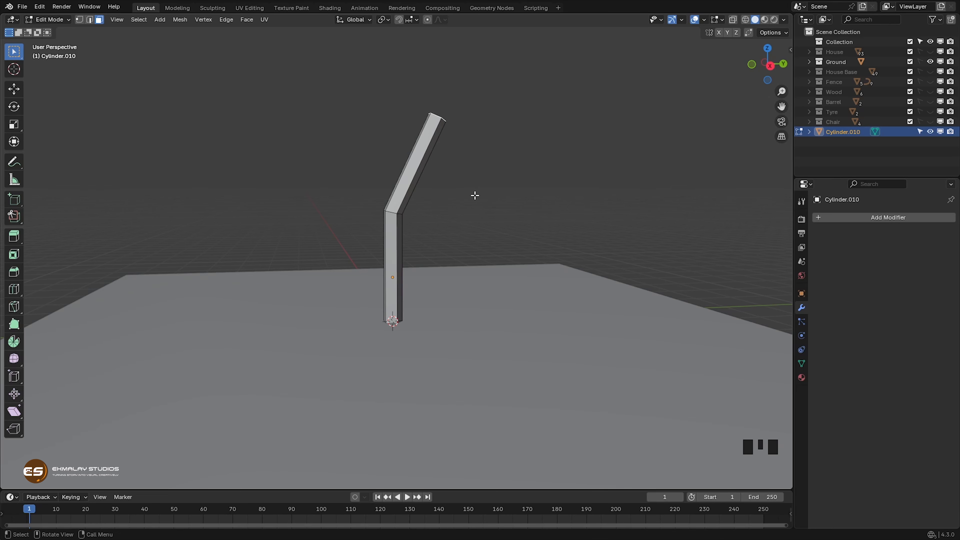
pyautogui.moveTo(474, 195); pyautogui.dragTo(434, 199, button='middle')
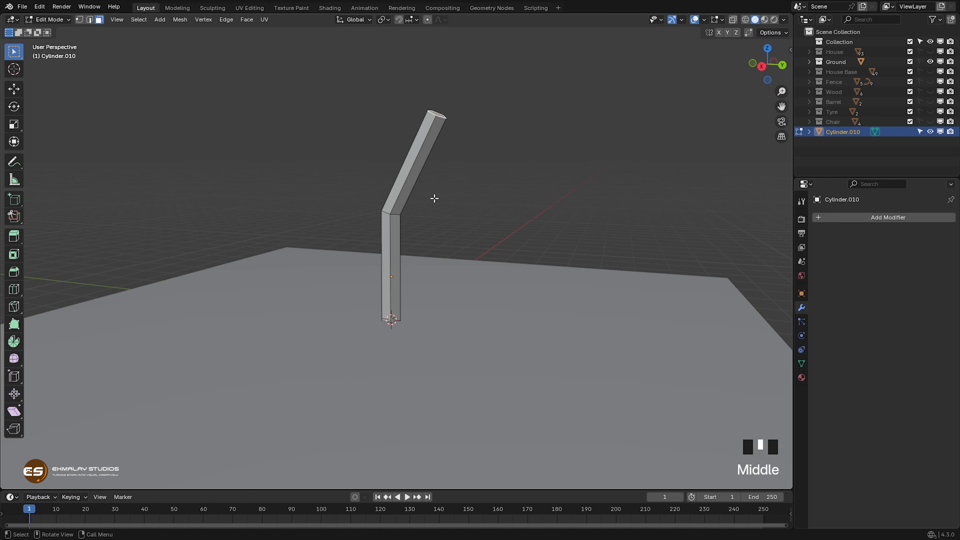
pyautogui.press('s')
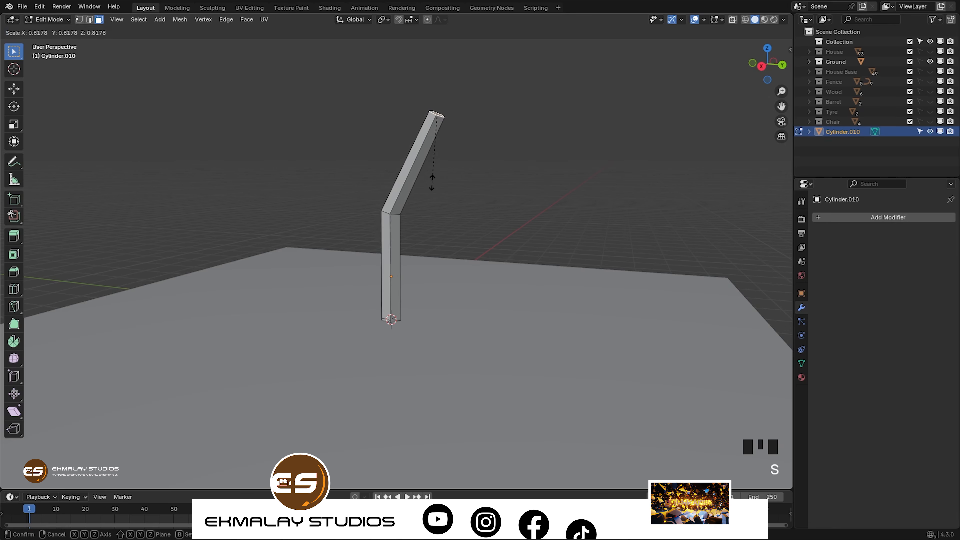
pyautogui.click(432, 182)
# - Extrude a third trunk segment bending back the other way and scale its end face to about 0.617
pyautogui.moveTo(474, 205); pyautogui.dragTo(418, 207, button='middle')
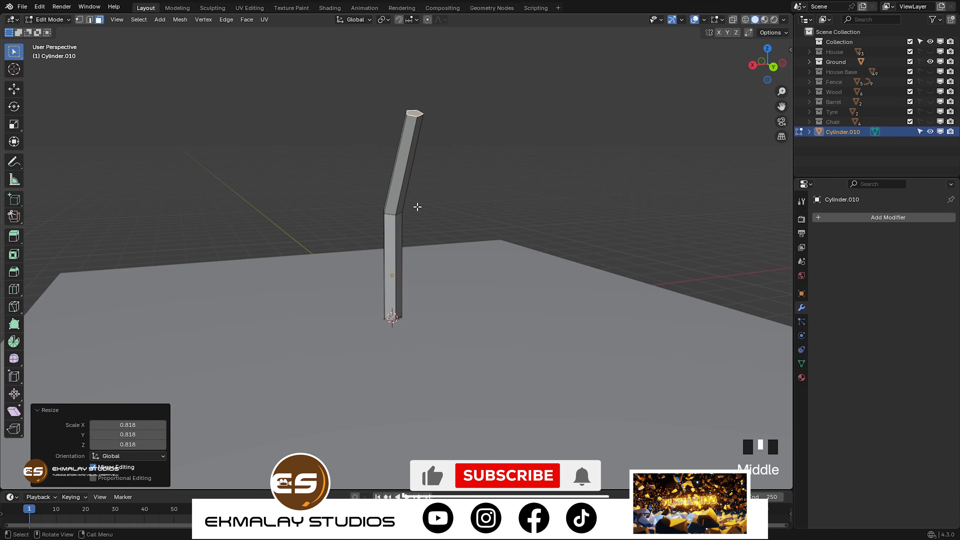
pyautogui.keyDown('shift'); pyautogui.moveTo(454, 180); pyautogui.dragTo(453, 228, button='middle'); pyautogui.keyUp('shift')
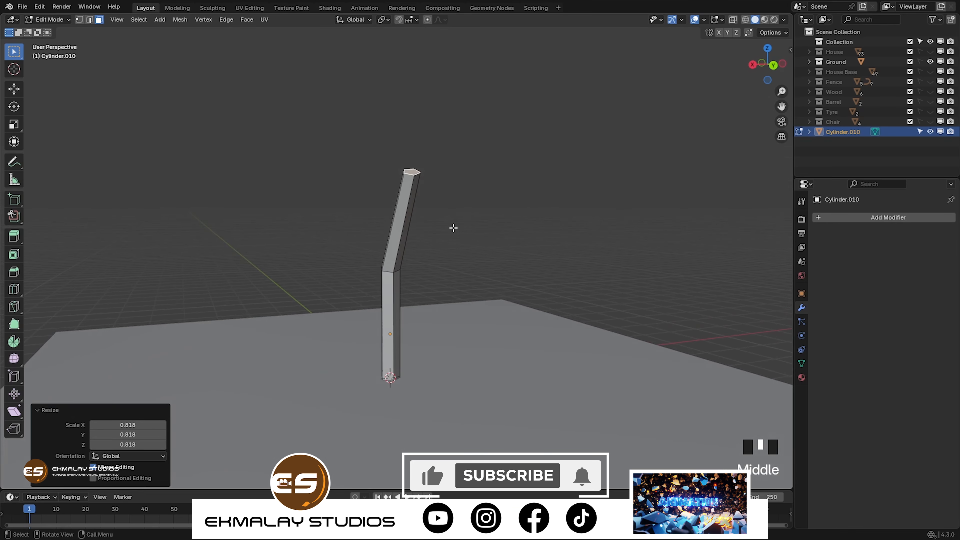
pyautogui.keyDown('ctrl'); pyautogui.rightClick(370, 75); pyautogui.keyUp('ctrl')
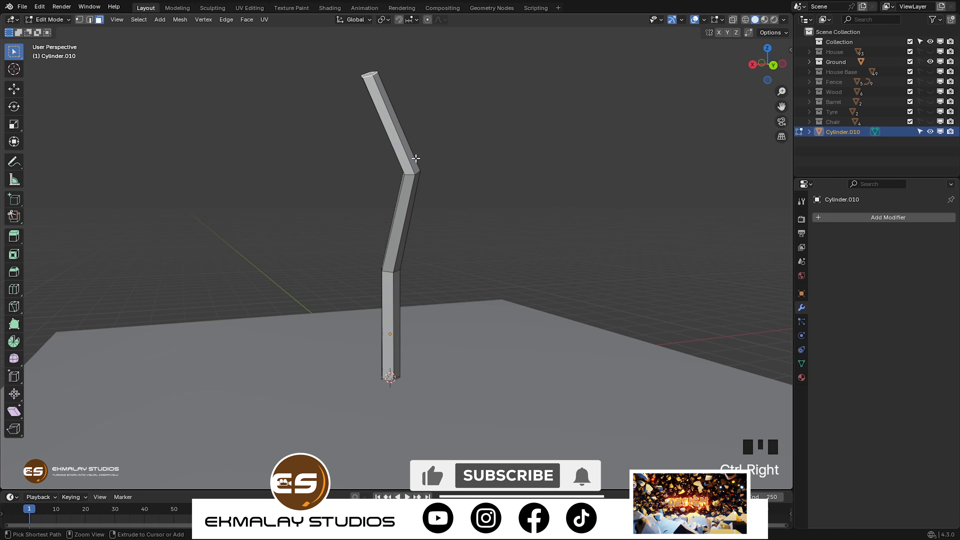
pyautogui.moveTo(416, 158); pyautogui.dragTo(525, 195, button='middle')
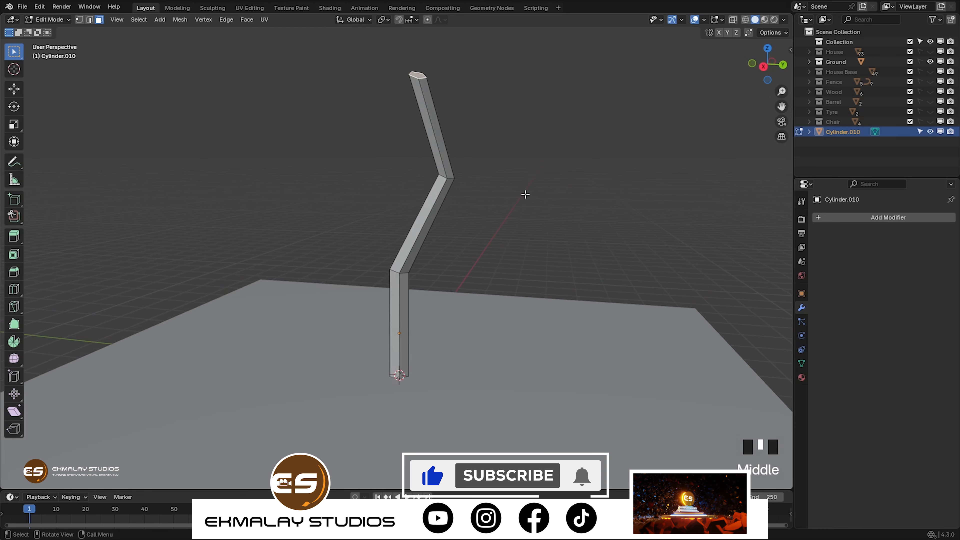
pyautogui.press('s')
pyautogui.click(479, 153)
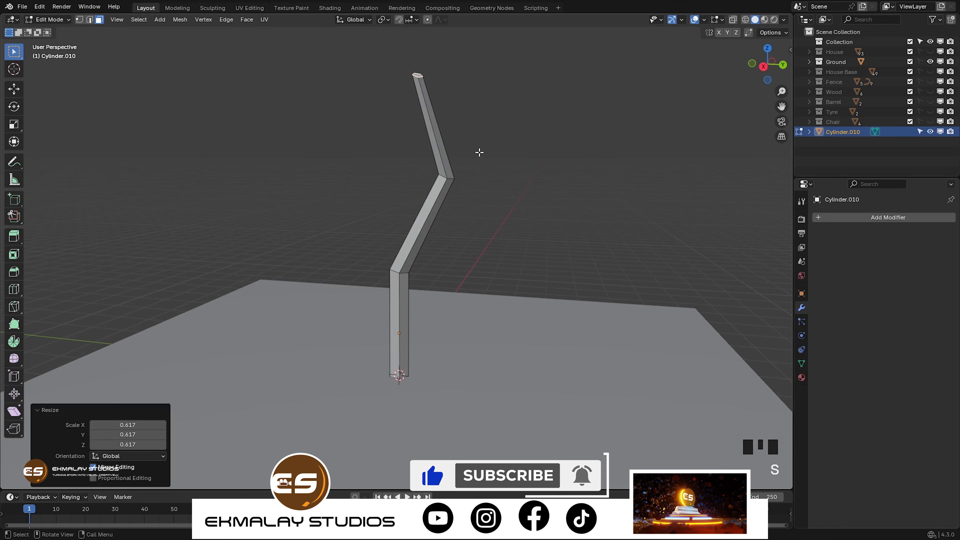
# - Extrude a fourth trunk segment from the end face and taper it to a tip by scaling to about 0.155
pyautogui.moveTo(479, 152); pyautogui.dragTo(512, 242, button='middle')
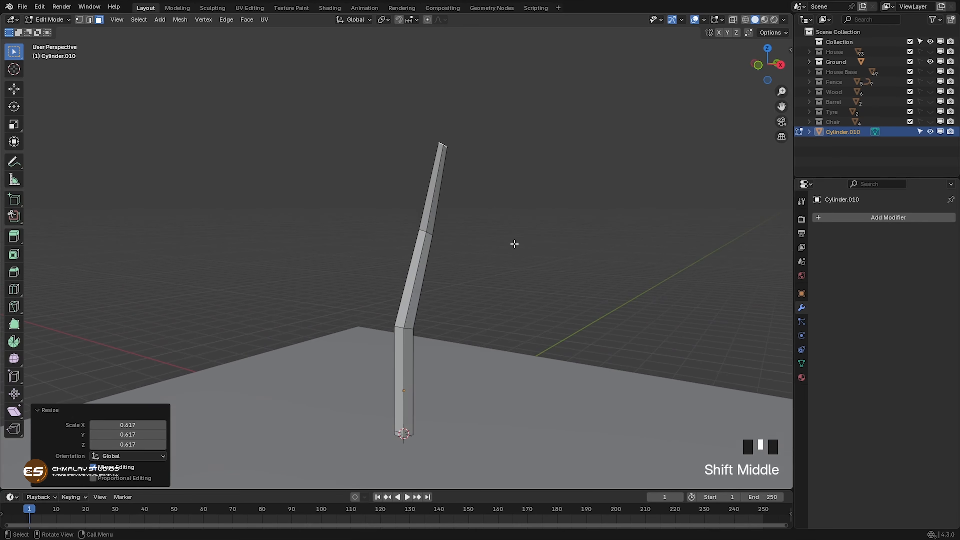
pyautogui.keyDown('ctrl'); pyautogui.rightClick(410, 69); pyautogui.keyUp('ctrl')
pyautogui.moveTo(471, 193); pyautogui.dragTo(453, 199, button='middle')
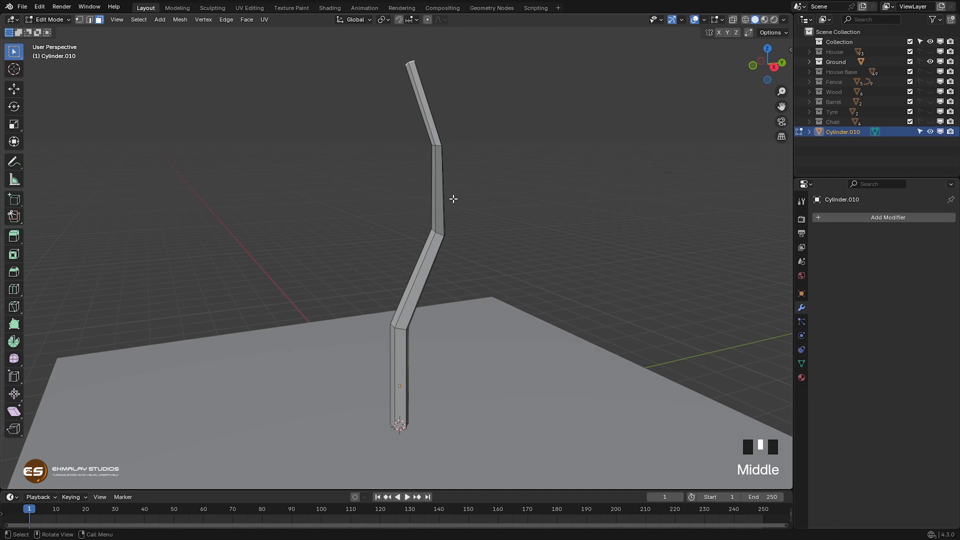
pyautogui.press('s')
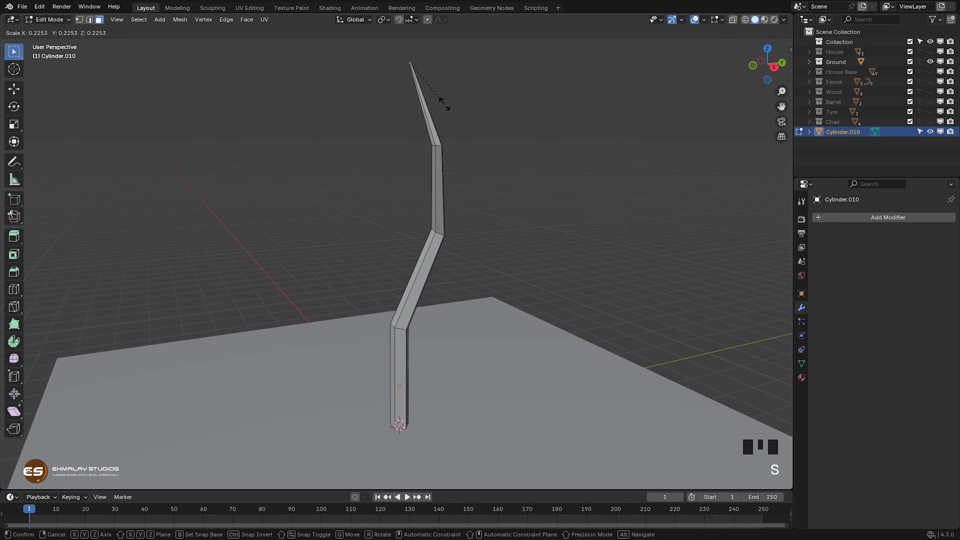
pyautogui.click(433, 92)
# - With X-ray on, move the uppermost bend's vertices about -0.37 m in X, -0.18 m in Y and -0.08 m in Z
pyautogui.moveTo(490, 291); pyautogui.dragTo(584, 297, button='middle')
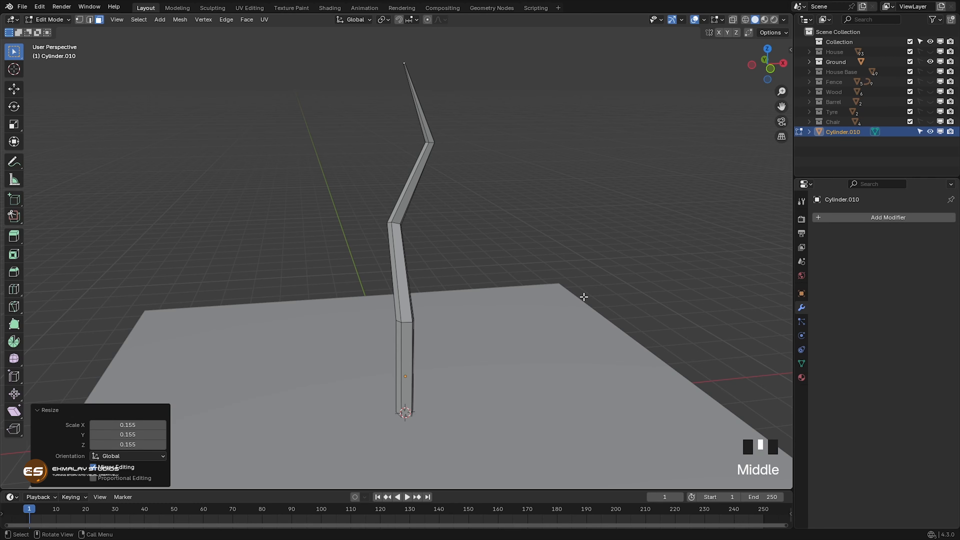
pyautogui.moveTo(536, 301); pyautogui.dragTo(500, 315, button='middle')
pyautogui.press('1')
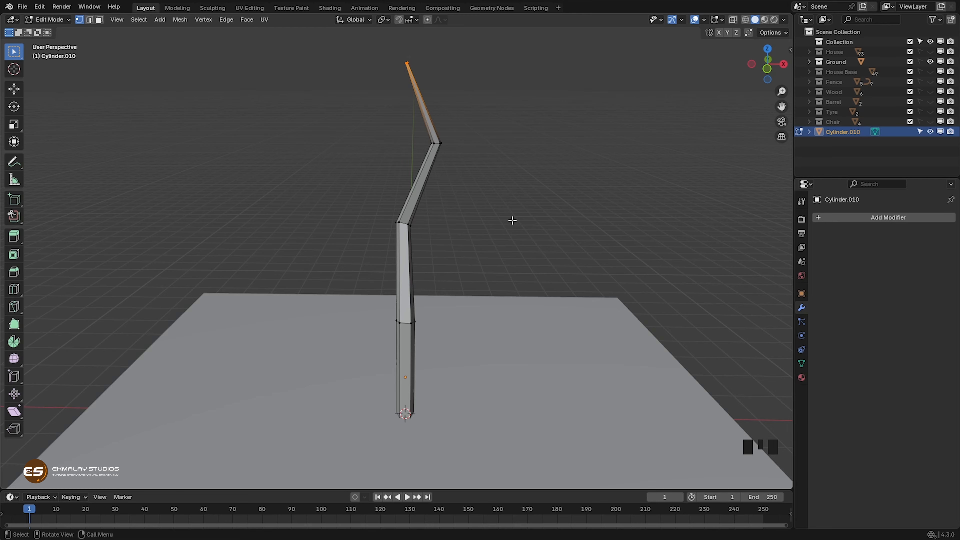
pyautogui.hotkey('alt', 'z')
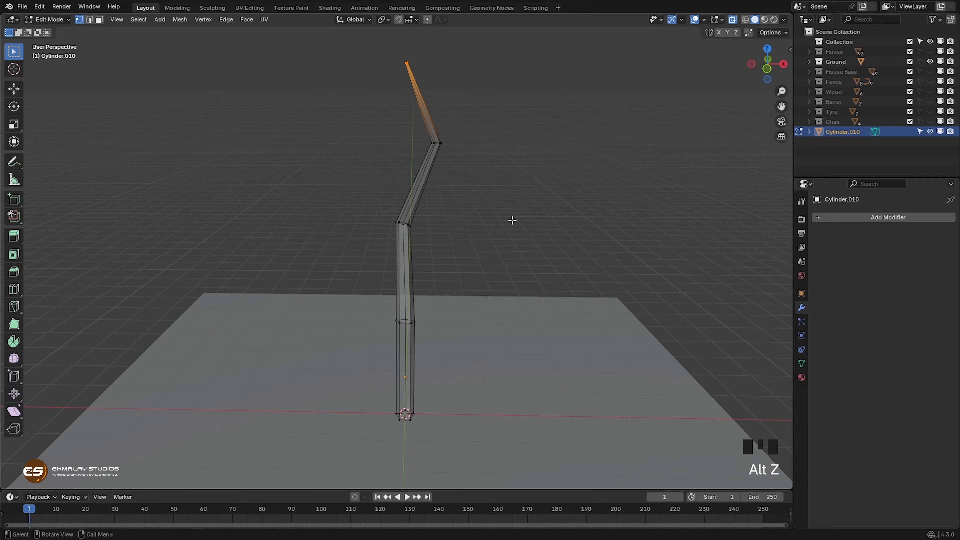
pyautogui.moveTo(404, 125); pyautogui.dragTo(497, 167)
pyautogui.moveTo(497, 218)
pyautogui.mouseDown(button='middle')
pyautogui.moveTo(490, 229)
pyautogui.moveTo(457, 225)
pyautogui.moveTo(495, 228)
pyautogui.mouseUp(button='middle')
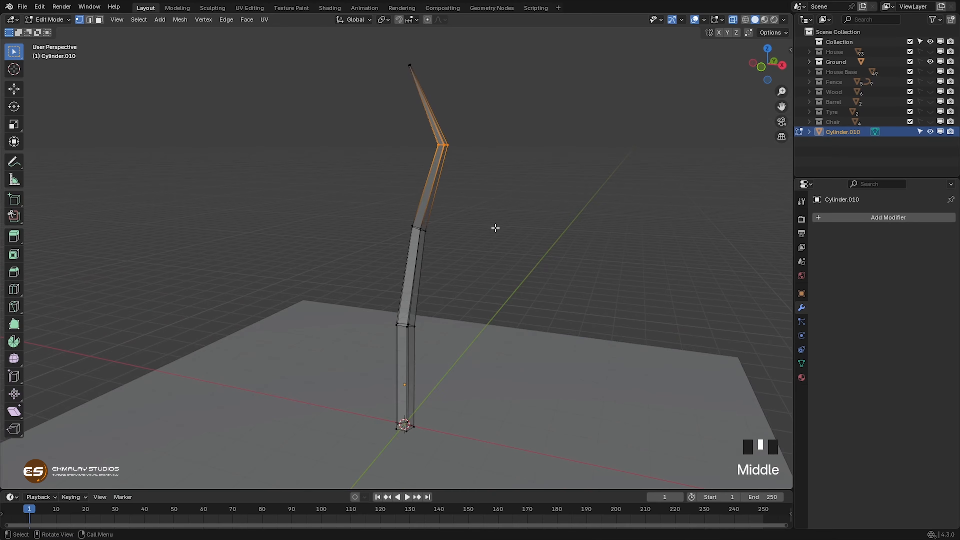
pyautogui.press('g')
pyautogui.click(475, 231)
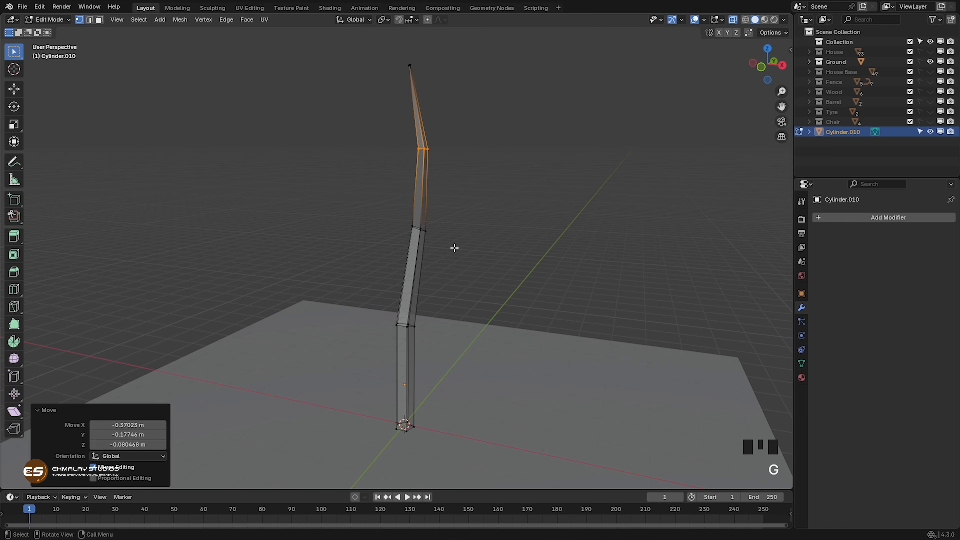
# - Move the vertex ring at the trunk's middle bend to soften the zigzag
pyautogui.moveTo(454, 247); pyautogui.dragTo(416, 231, button='middle')
pyautogui.moveTo(337, 226); pyautogui.dragTo(371, 242)
pyautogui.press('g')
pyautogui.click(417, 268)
# - Shift the uppermost bend's vertices again, about -0.07 m in X, 0.16 m in Y and 0.03 m in Z
pyautogui.moveTo(417, 268); pyautogui.dragTo(431, 232, button='middle')
pyautogui.moveTo(362, 116); pyautogui.dragTo(420, 171)
pyautogui.press('g')
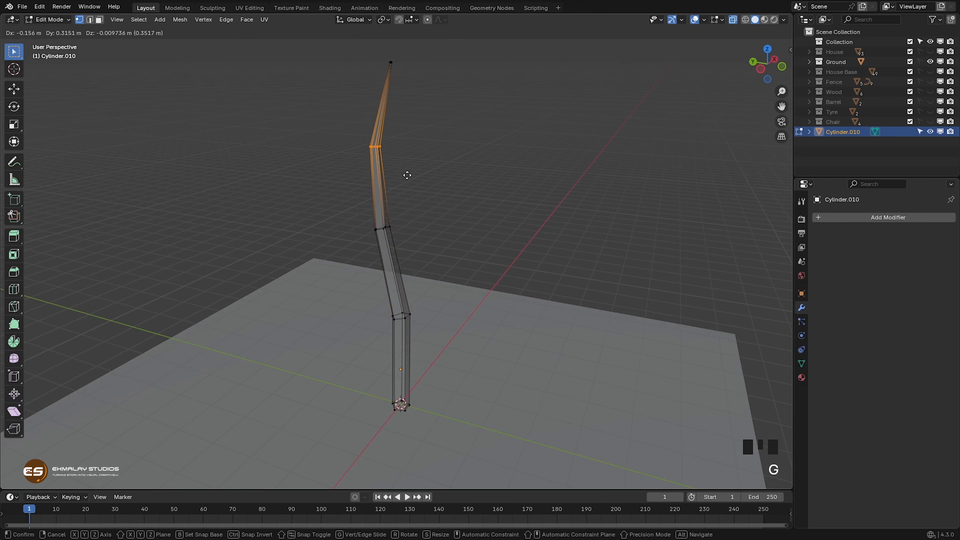
pyautogui.click(413, 172)
# - Move the trunk's tip about -0.05 m in X, 0.21 m in Y and 0.76 m in Z, and return to Object Mode without X-ray
pyautogui.moveTo(414, 171); pyautogui.dragTo(375, 191, button='middle')
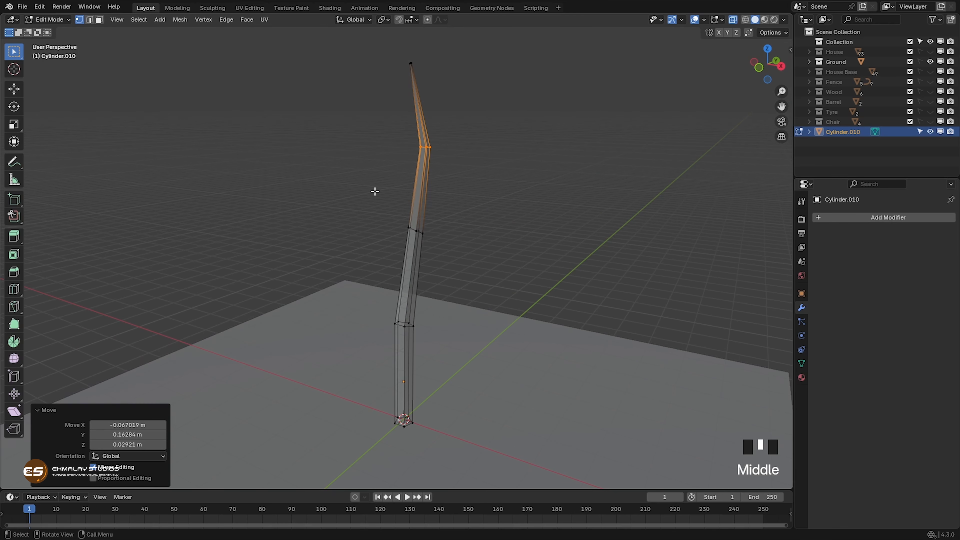
pyautogui.click(411, 63)
pyautogui.scroll(-2, 531, 253)
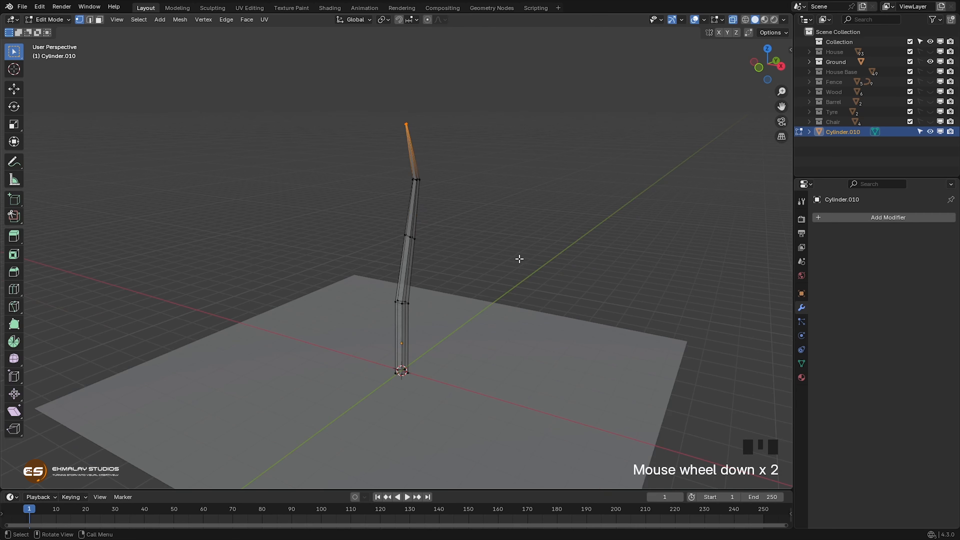
pyautogui.press('g')
pyautogui.click(510, 265)
pyautogui.moveTo(509, 266); pyautogui.dragTo(465, 284, button='middle')
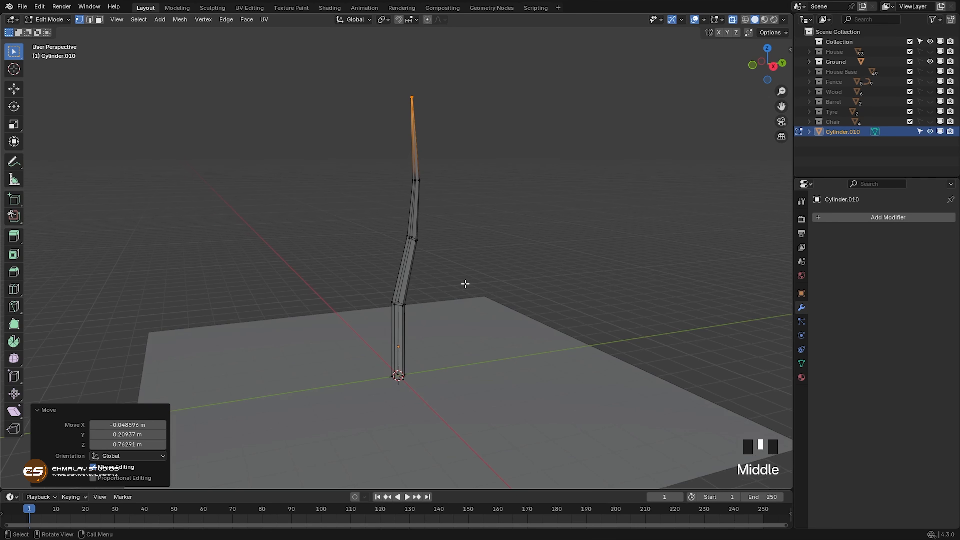
pyautogui.hotkey('alt', 'z')
pyautogui.press('Tab')
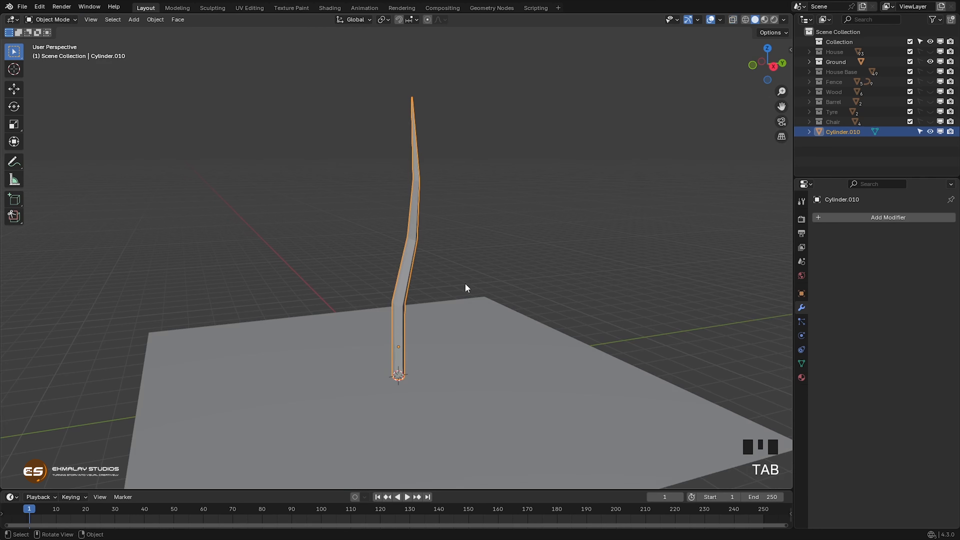
# - Duplicate the trunk about 4.56 m up the Z axis and scale the copy to about 0.503 as a branch
pyautogui.moveTo(522, 321); pyautogui.dragTo(486, 318, button='middle')
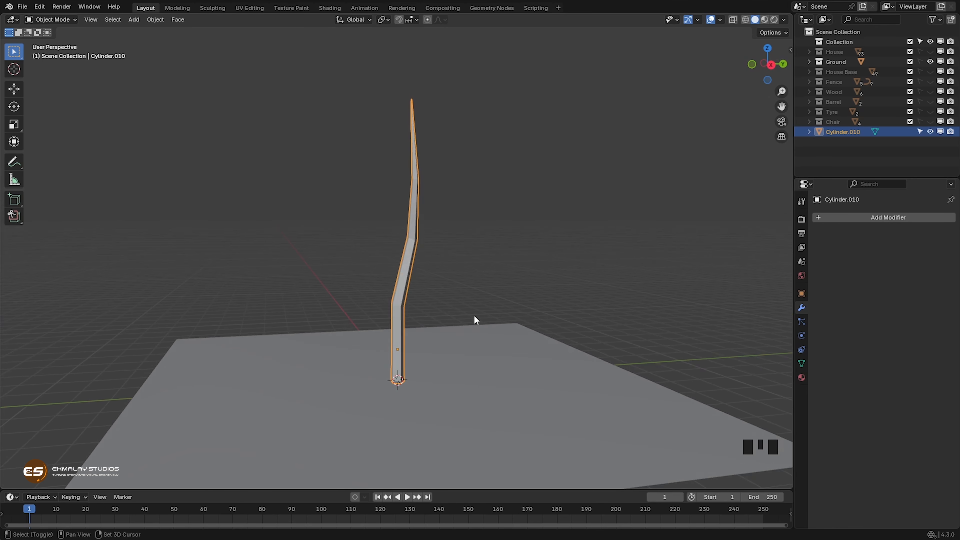
pyautogui.hotkey('shift', 'd')
pyautogui.press('z')
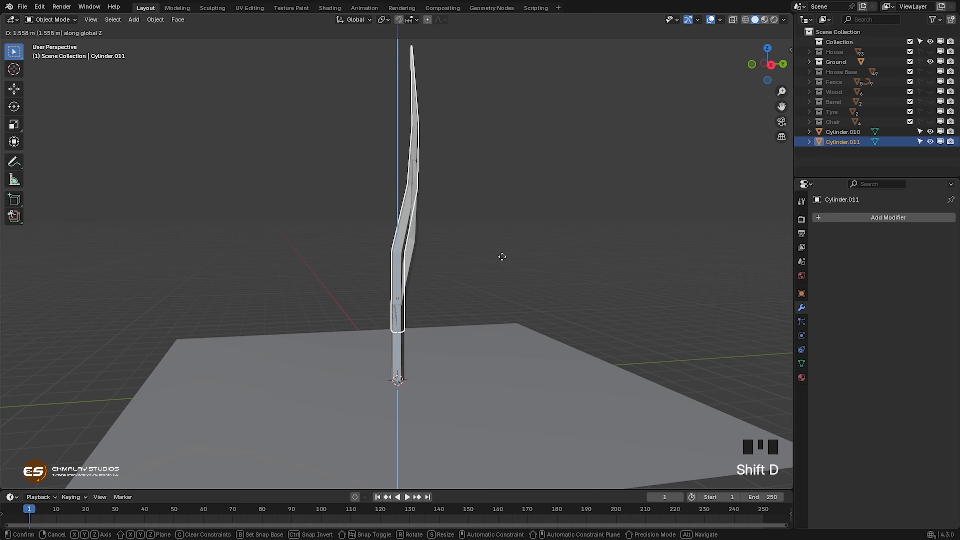
pyautogui.click(552, 182)
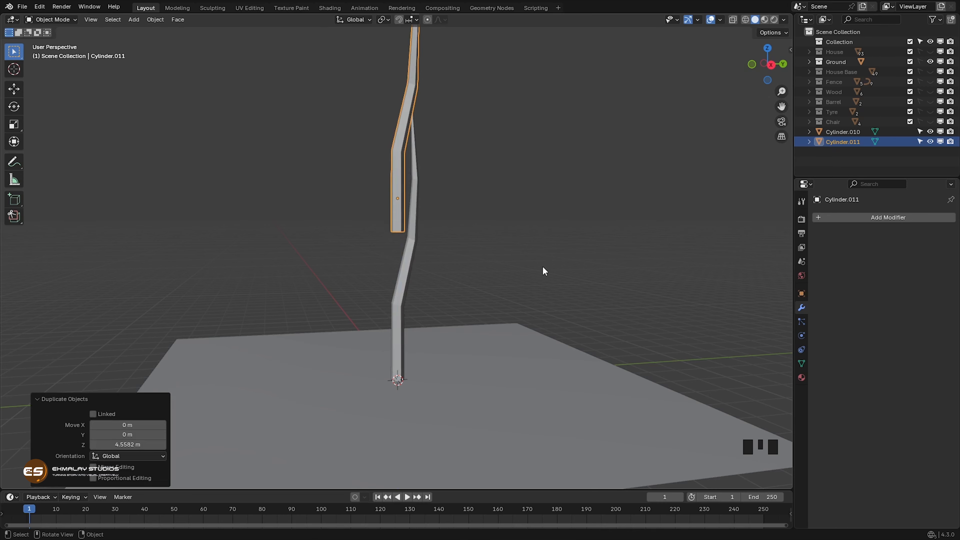
pyautogui.press('s')
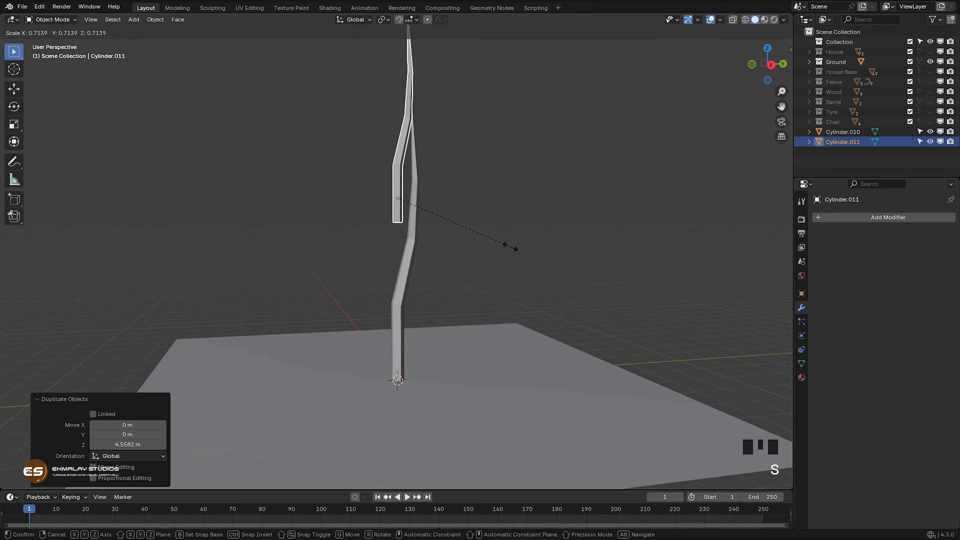
pyautogui.click(477, 227)
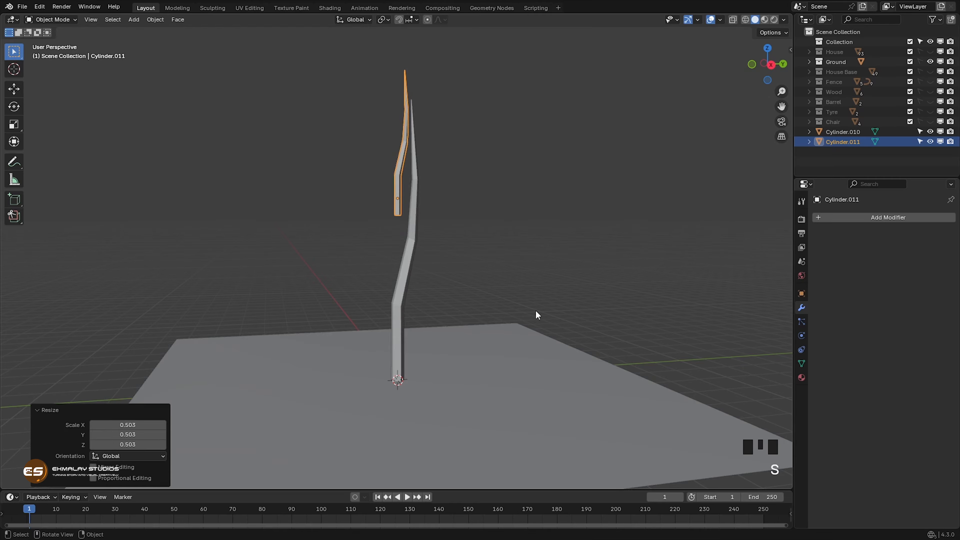
# - Rotate the branch about 47.2° around the global X axis so it slants outward from the trunk
pyautogui.press('r')
pyautogui.press('x')
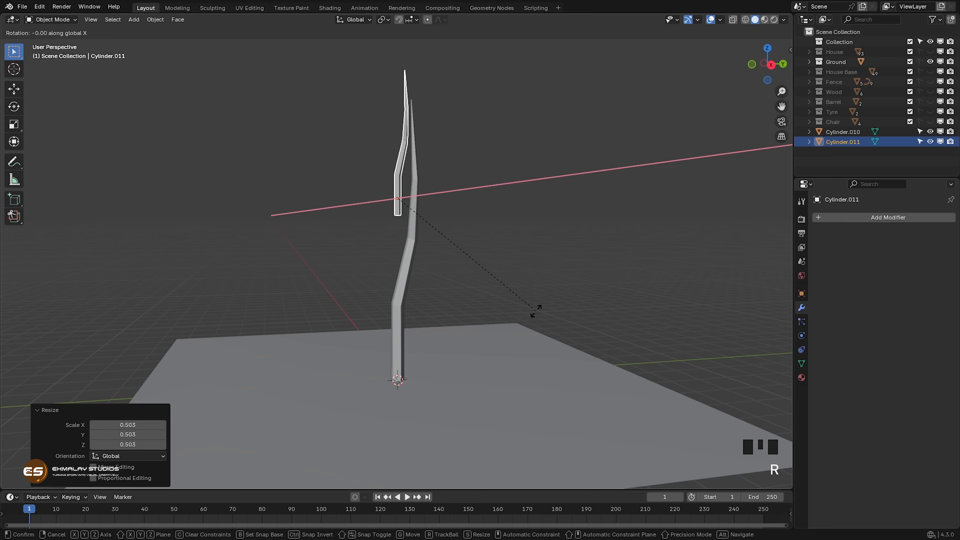
pyautogui.click(431, 190)
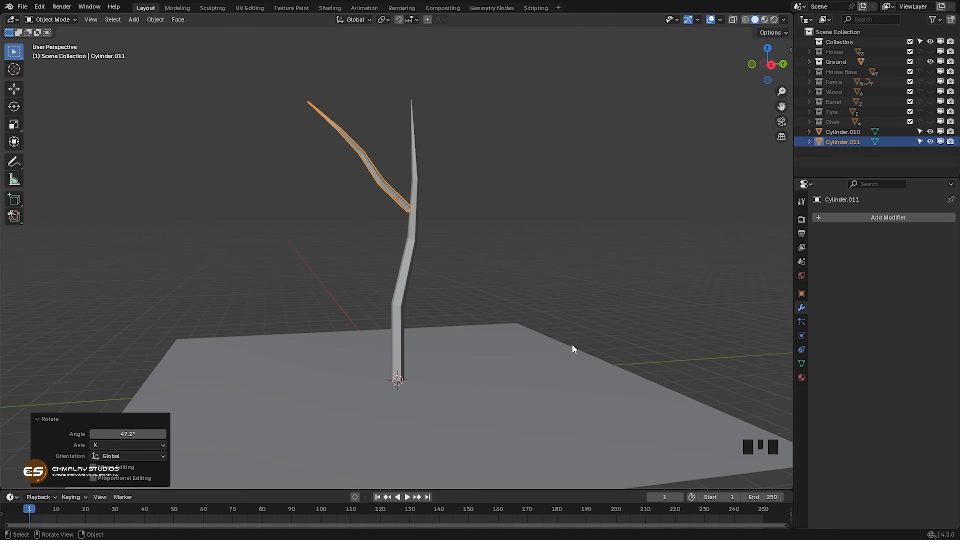
pyautogui.press('KP_Decimal')
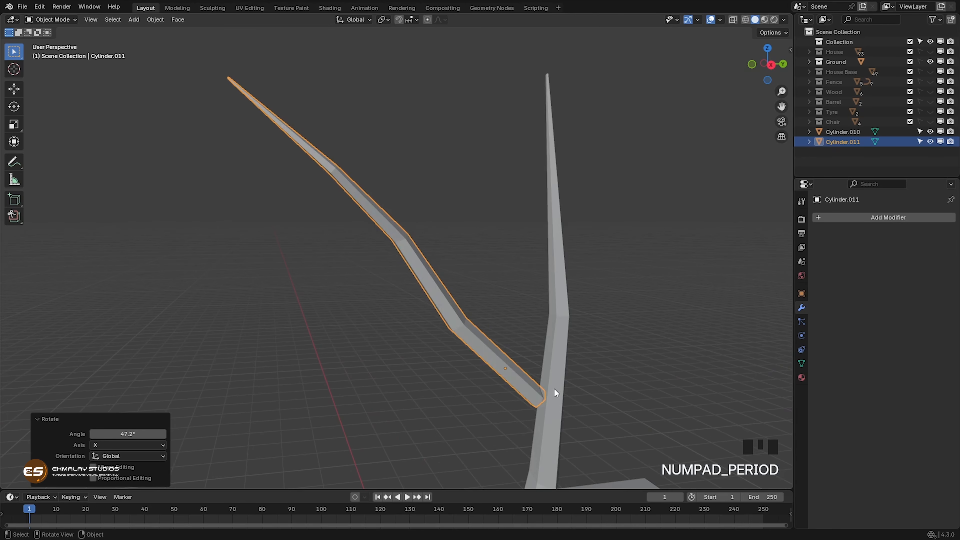
pyautogui.moveTo(555, 392); pyautogui.dragTo(512, 392, button='middle')
pyautogui.scroll(-2, 439, 386)
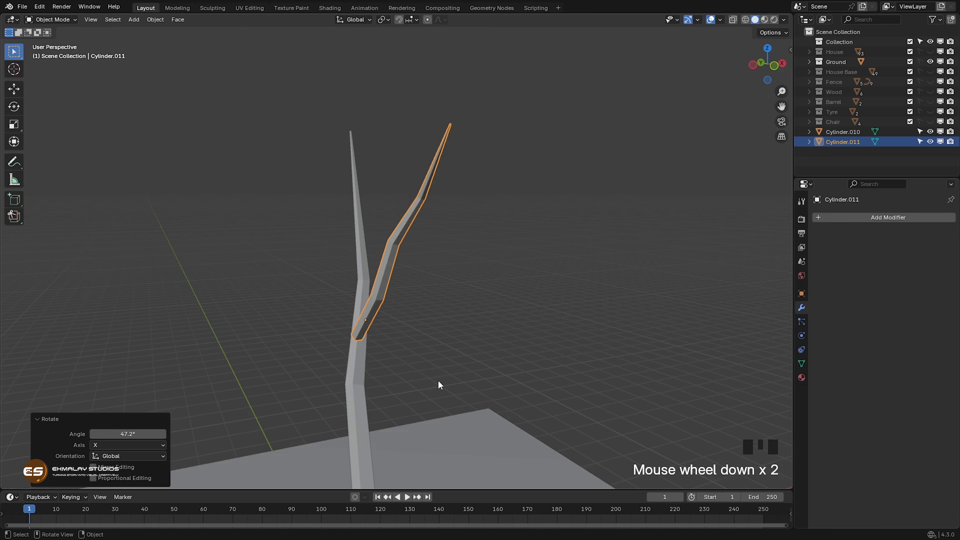
pyautogui.moveTo(439, 386); pyautogui.dragTo(556, 390, button='middle')
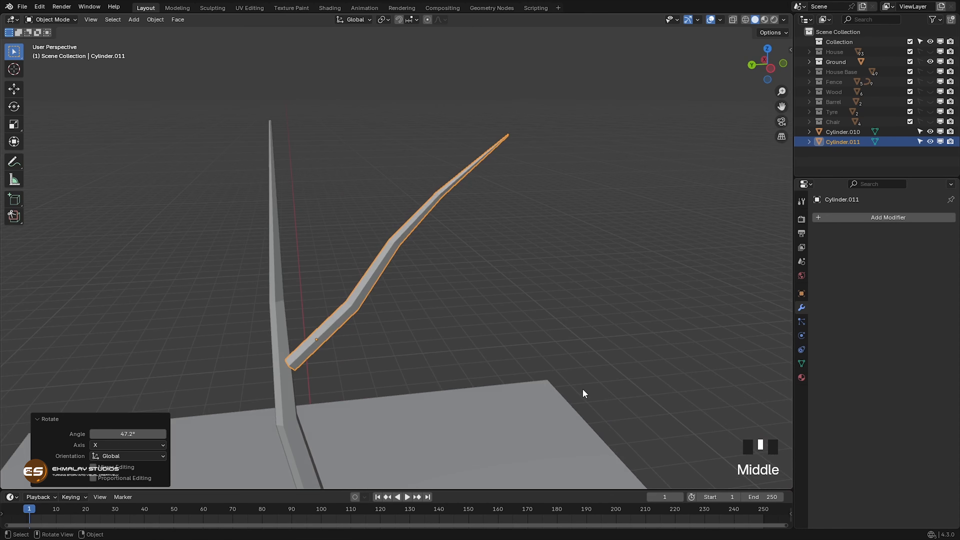
# - Scale the branch down further and seat its base against the trunk, ending with a shift of about 0.13 m in X, 0.02 m in Y and 0.03 m in Z
pyautogui.press('s')
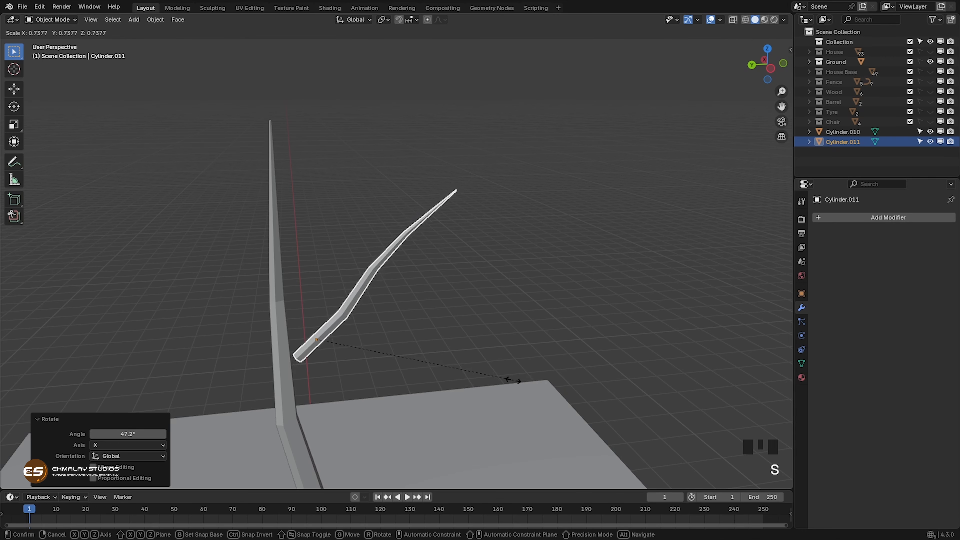
pyautogui.click(496, 381)
pyautogui.moveTo(522, 385); pyautogui.dragTo(515, 316, button='middle')
pyautogui.press('g')
pyautogui.click(483, 406)
pyautogui.press('g')
pyautogui.click(406, 417)
pyautogui.scroll(-3, 474, 391)
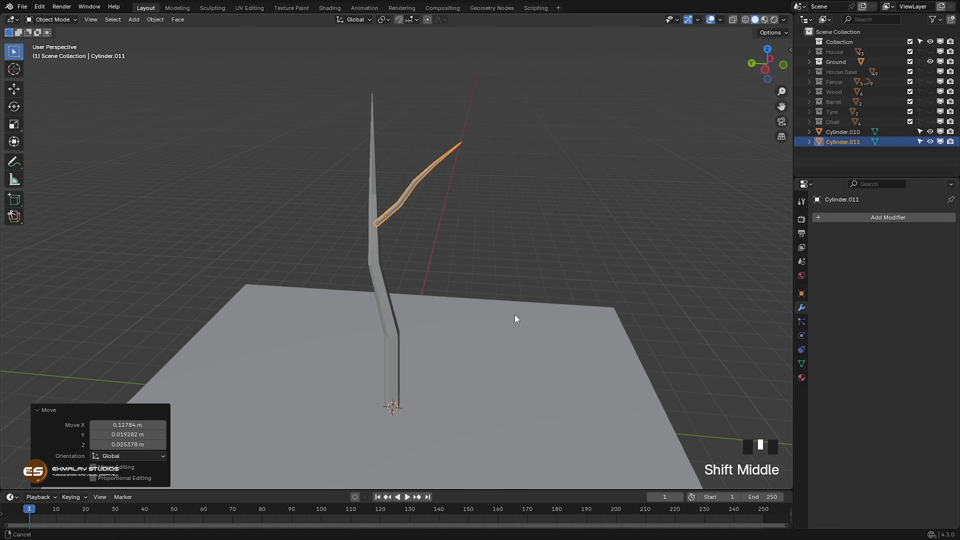
# - Duplicate the branch and rotate the copy about -119° around the global Z axis
pyautogui.hotkey('shift', 'd')
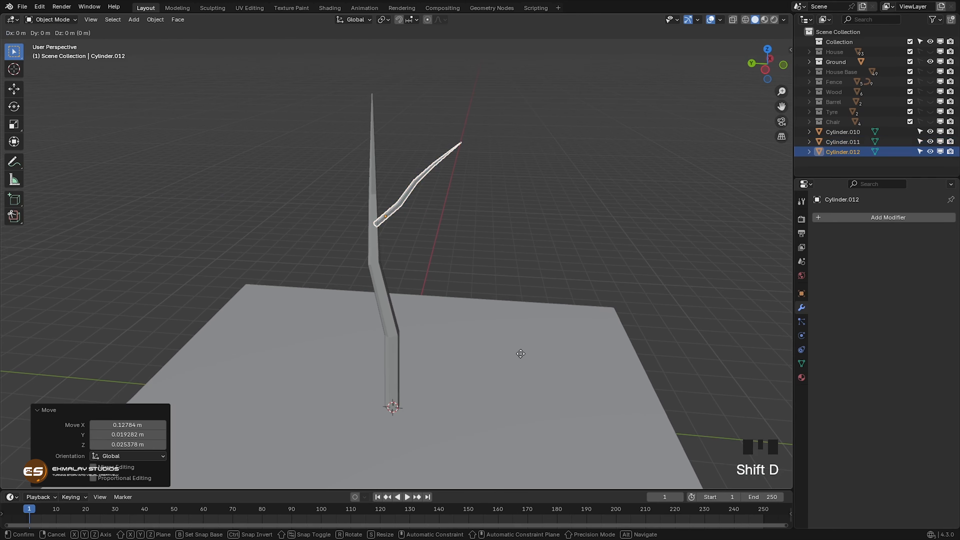
pyautogui.press('r')
pyautogui.press('z')
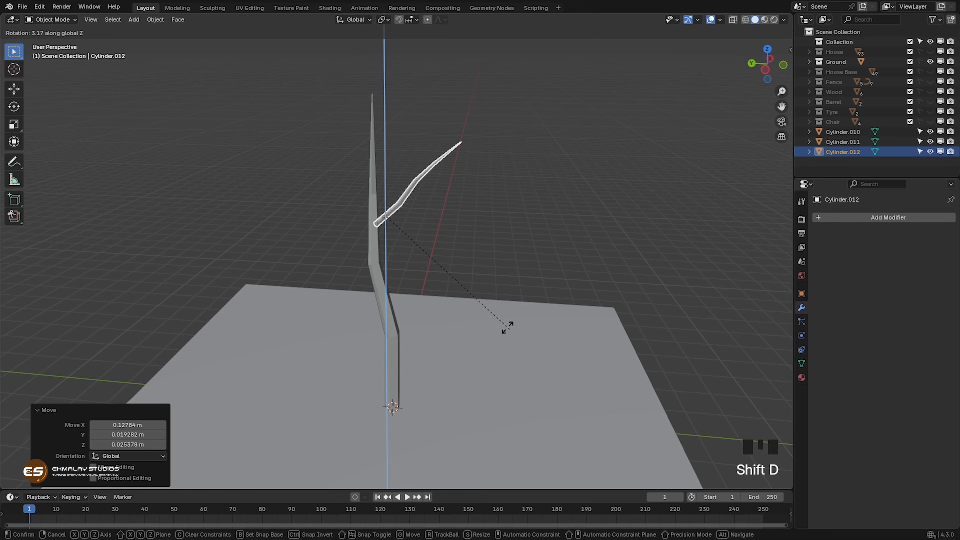
pyautogui.click(273, 243)
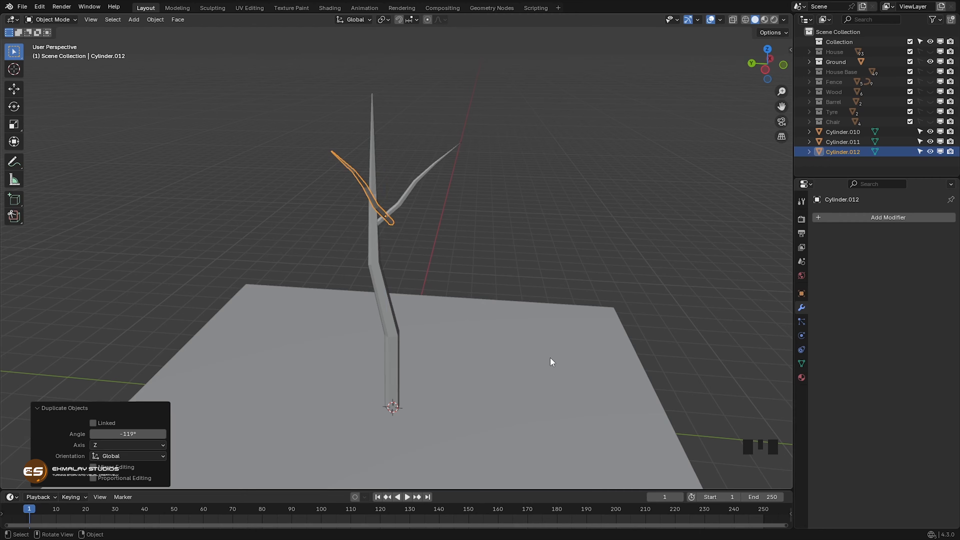
# - Attach the second branch lower on the trunk by moving it about -0.37, 0.47 and -0.79 m, then nudging it about 0.04 m in X
pyautogui.press('g')
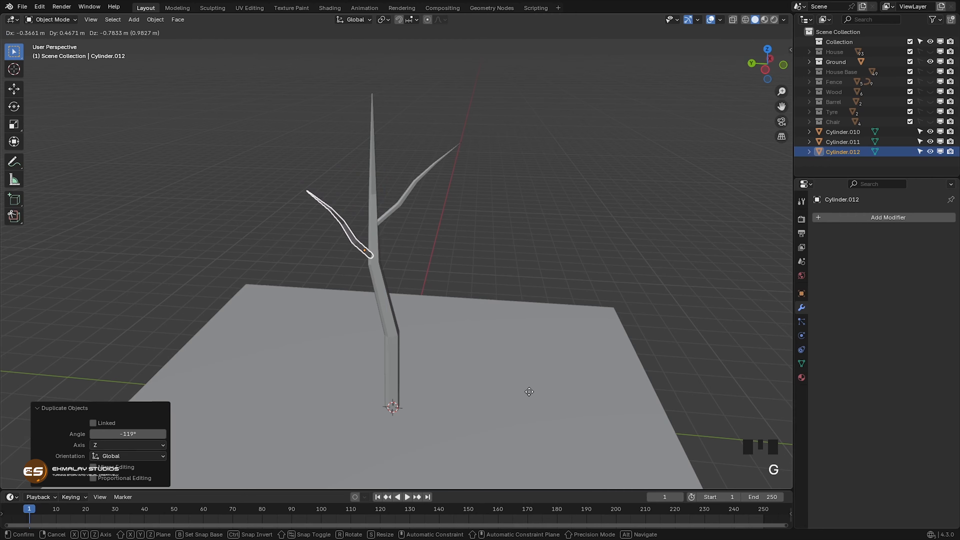
pyautogui.click(529, 392)
pyautogui.moveTo(529, 394); pyautogui.dragTo(585, 400, button='middle')
pyautogui.press('KP_Decimal')
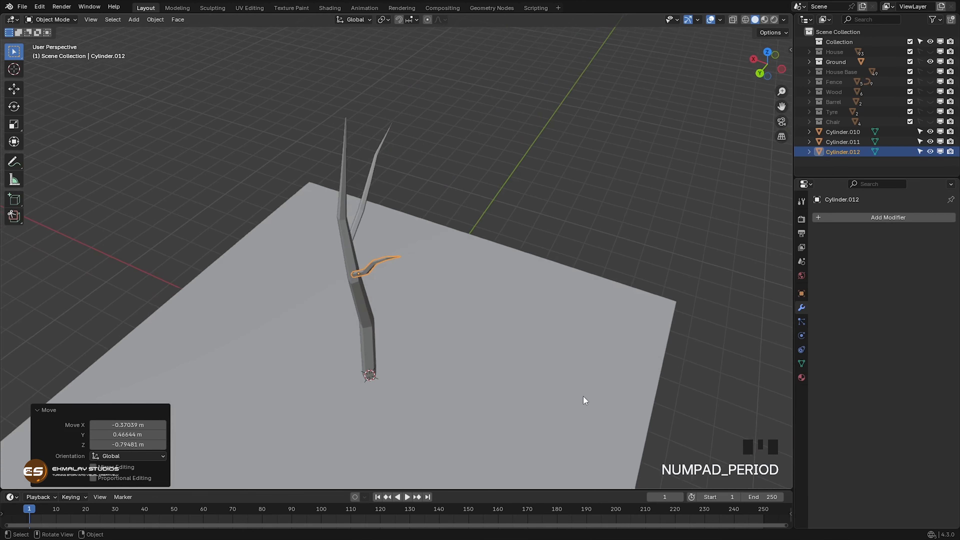
pyautogui.moveTo(452, 388); pyautogui.dragTo(439, 356, button='middle')
pyautogui.press('g')
pyautogui.click(495, 397)
pyautogui.scroll(-3, 440, 386)
pyautogui.scroll(-3, 441, 386)
# - Duplicate the second branch, offset the copy about 0.32, -0.37 and 0.66 m, and rotate it about -88.7° around global Z
pyautogui.hotkey('shift', 'd')
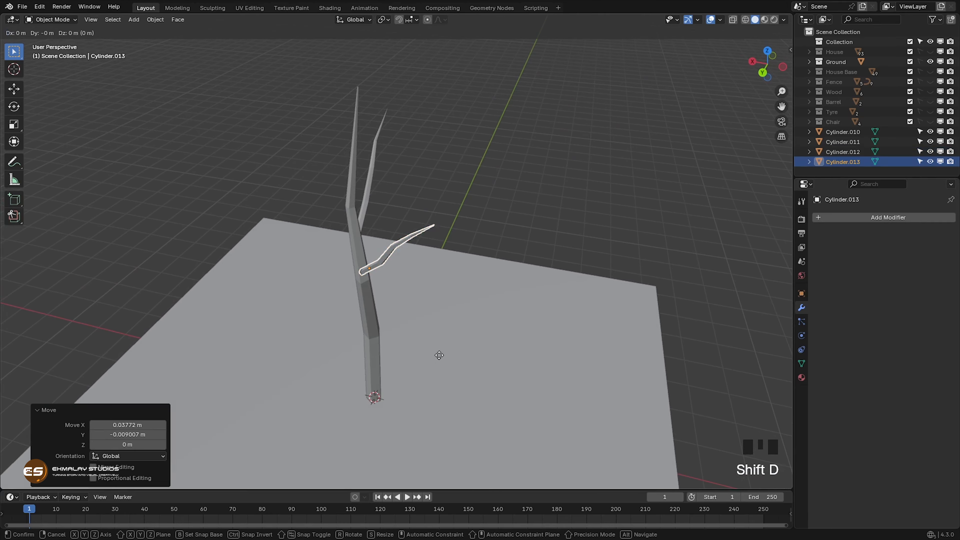
pyautogui.click(430, 325)
pyautogui.press('r')
pyautogui.press('z')
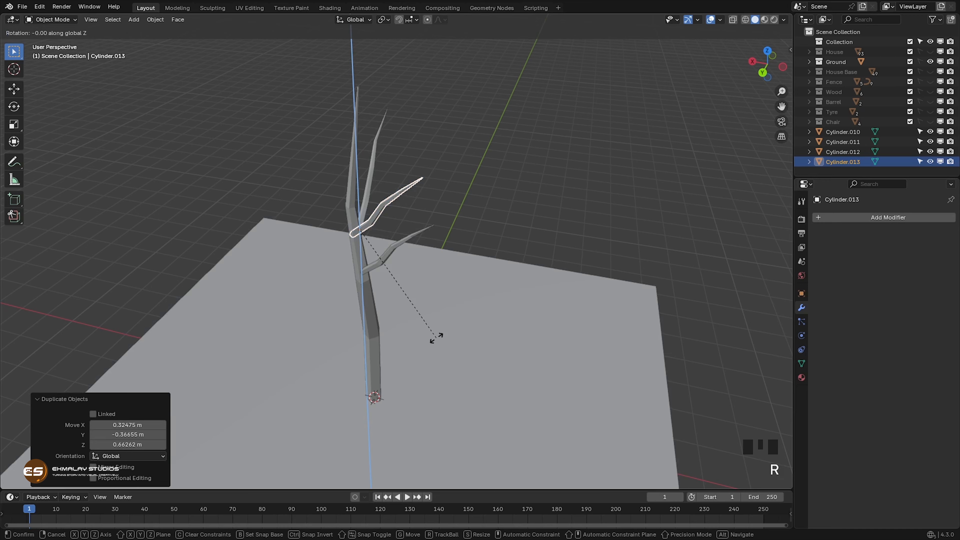
pyautogui.click(264, 299)
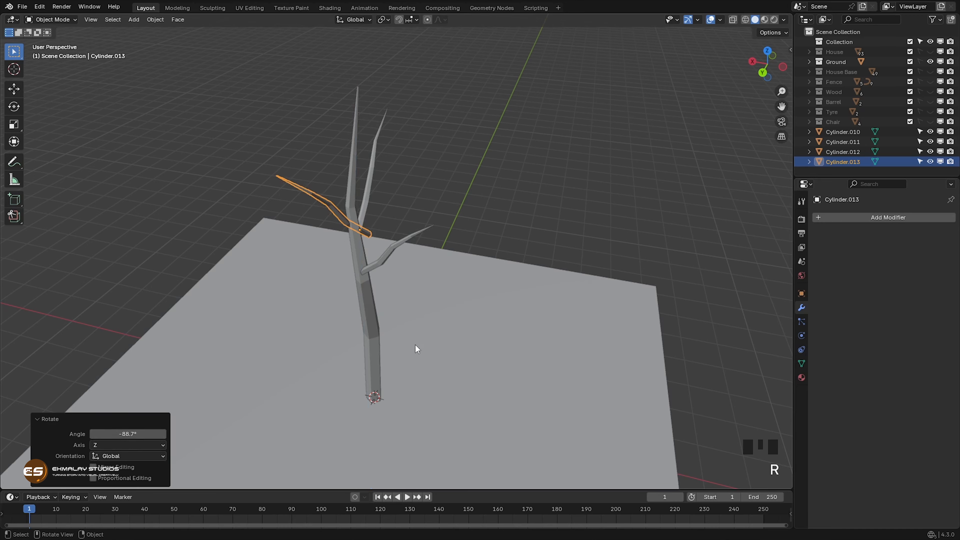
# - Move the third branch to the trunk's side by about 0.07, 0.51 and 0.11 m, then adjust it about 0.07, -0.06 and -0.01 m
pyautogui.moveTo(415, 343); pyautogui.dragTo(576, 353, button='middle')
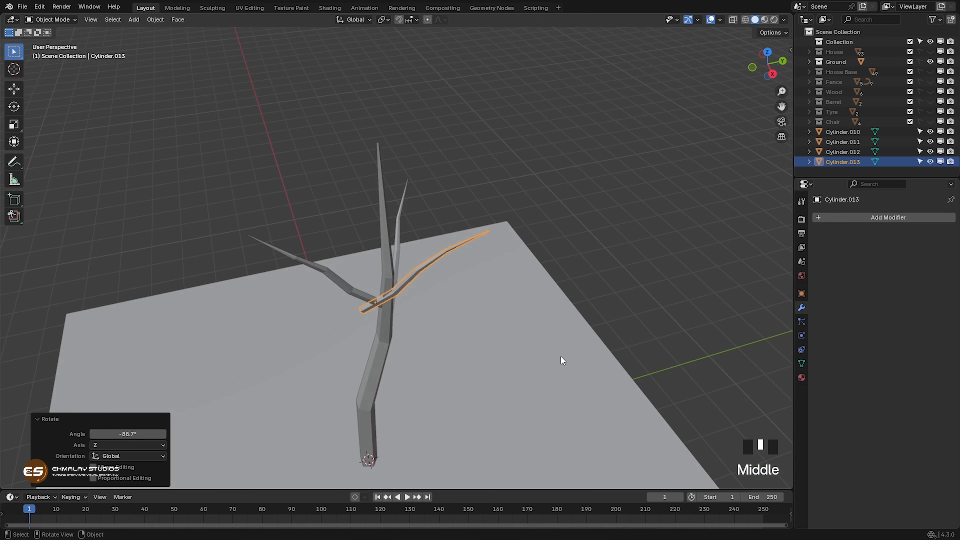
pyautogui.press('g')
pyautogui.click(583, 349)
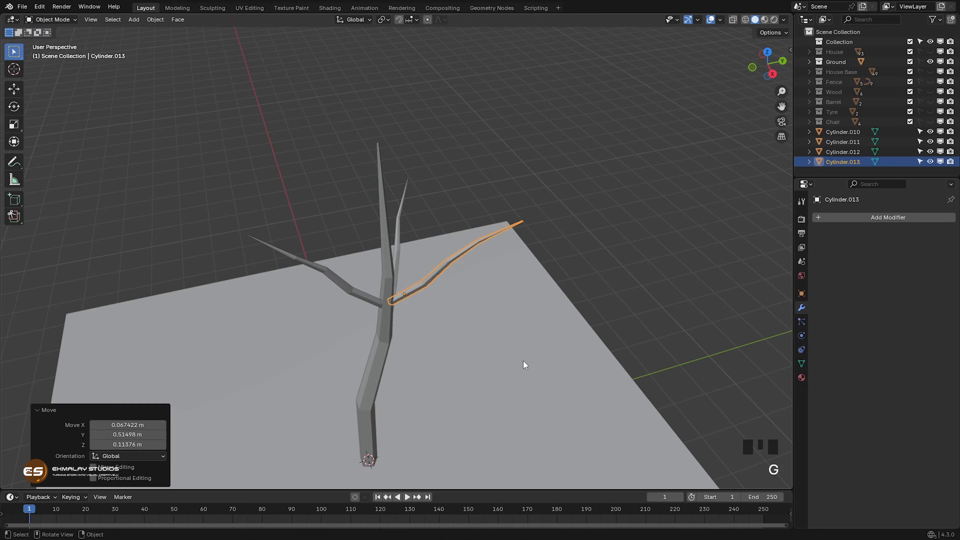
pyautogui.moveTo(522, 359); pyautogui.dragTo(481, 383, button='middle')
pyautogui.press('g')
pyautogui.click(419, 359)
# - Lower the third branch along the trunk, fine-tune it about -0.11, 0.08 and -0.05 m, and scale it to about 1.232
pyautogui.scroll(-2, 482, 385)
pyautogui.press('g')
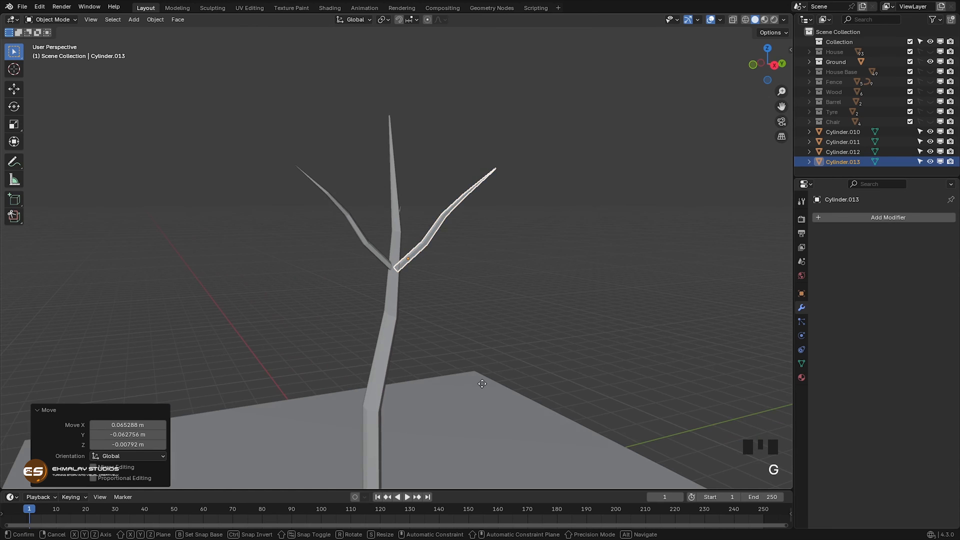
pyautogui.click(473, 456)
pyautogui.moveTo(473, 456); pyautogui.dragTo(493, 443, button='middle')
pyautogui.scroll(-1, 392, 439)
pyautogui.press('g')
pyautogui.click(397, 443)
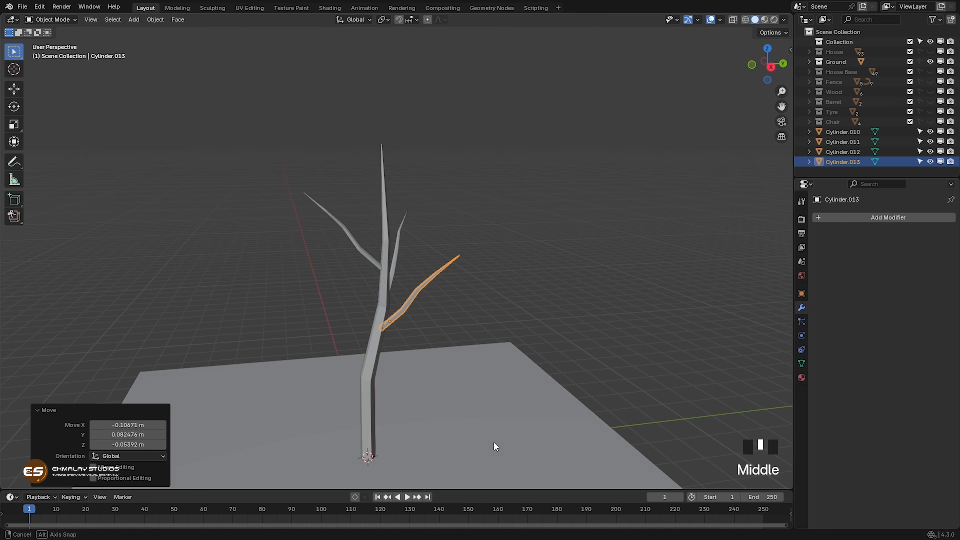
pyautogui.press('s')
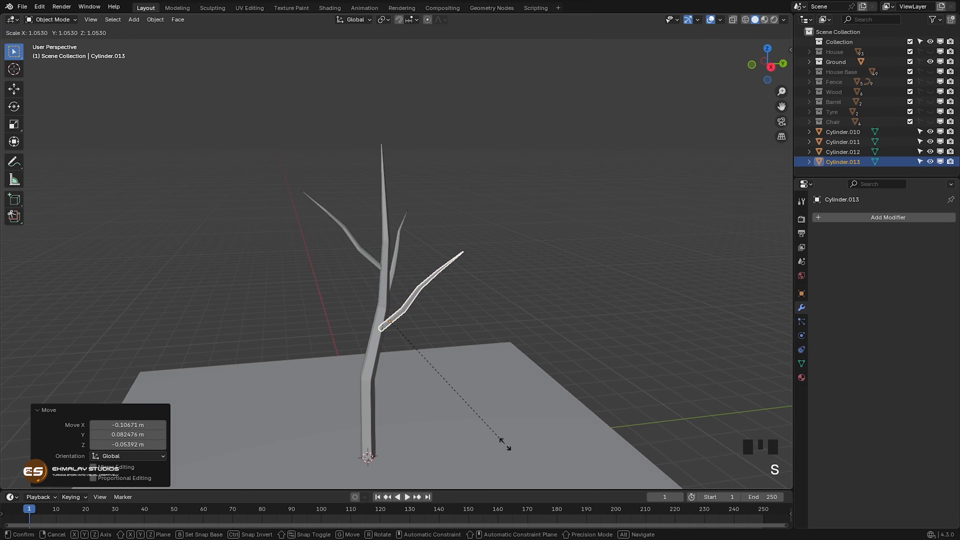
pyautogui.click(539, 447)
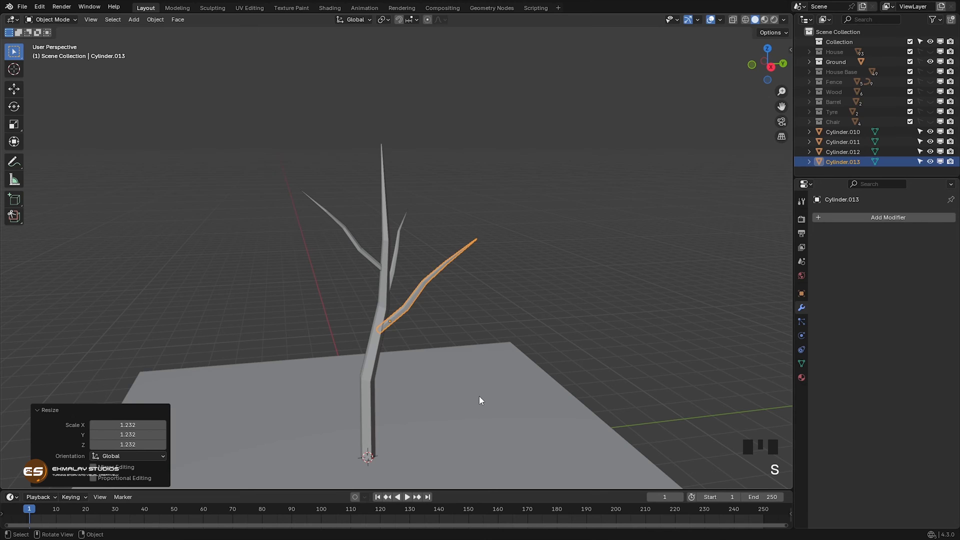
# - Select the trunk and all three branches and open them together in Edit Mode with X-ray on
pyautogui.moveTo(478, 396); pyautogui.dragTo(318, 396, button='middle')
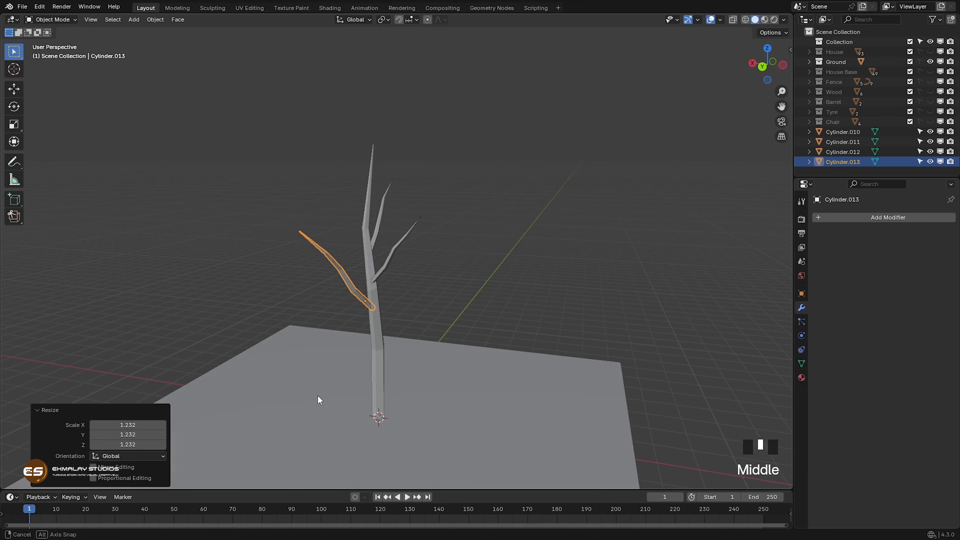
pyautogui.moveTo(426, 403); pyautogui.dragTo(405, 378, button='middle')
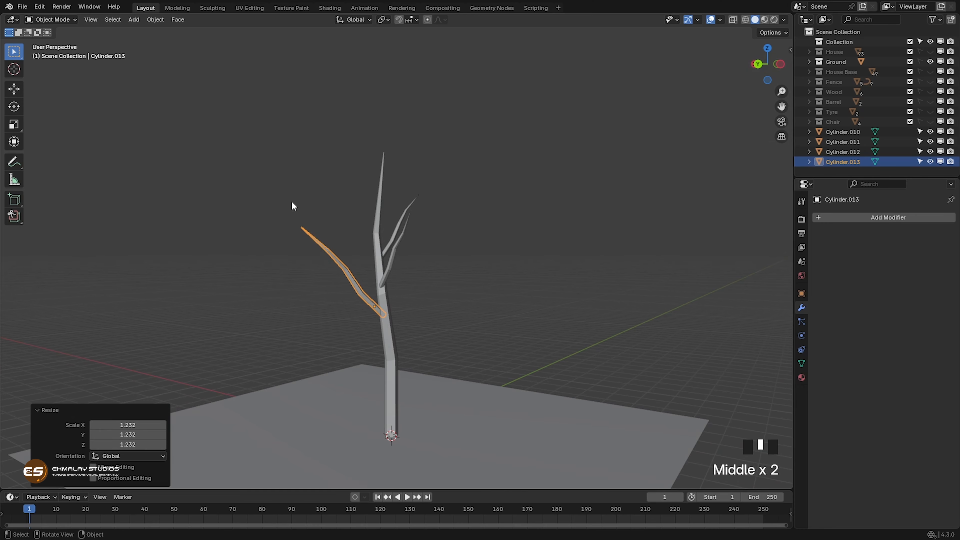
pyautogui.moveTo(292, 202); pyautogui.dragTo(471, 301)
pyautogui.press('Tab')
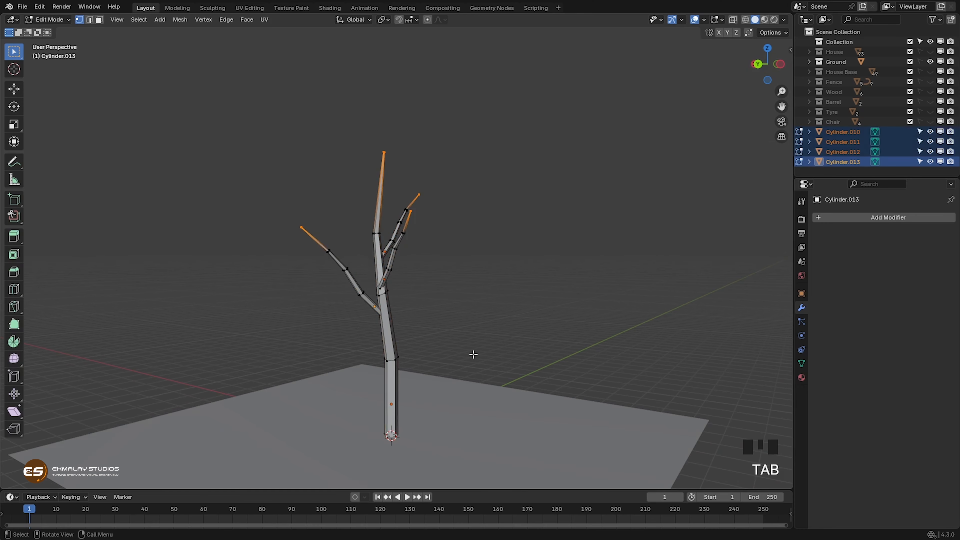
pyautogui.moveTo(438, 365); pyautogui.dragTo(371, 221, button='middle')
pyautogui.hotkey('alt', 'z')
pyautogui.scroll(2, 487, 375)
pyautogui.scroll(1, 487, 374)
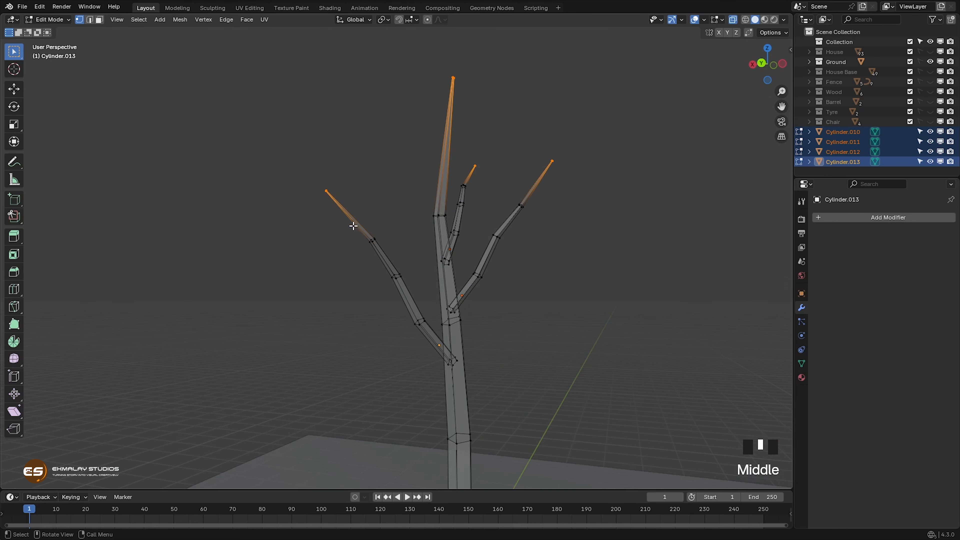
# - Reposition the lowest branch's uppermost bend and shift the bend beneath it about 0.23 m in X, 0.08 m in Y and -0.19 m in Z
pyautogui.moveTo(354, 225); pyautogui.dragTo(397, 274)
pyautogui.press('g')
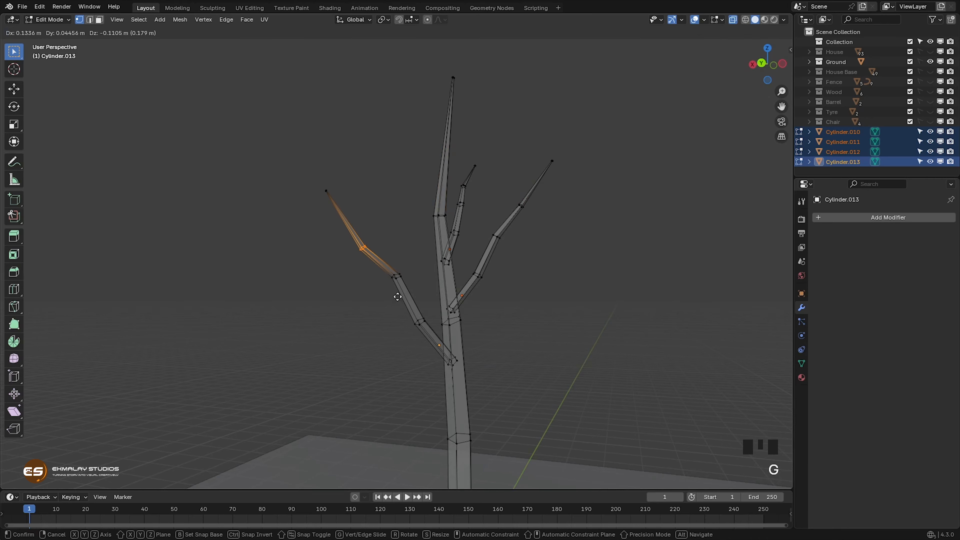
pyautogui.click(395, 298)
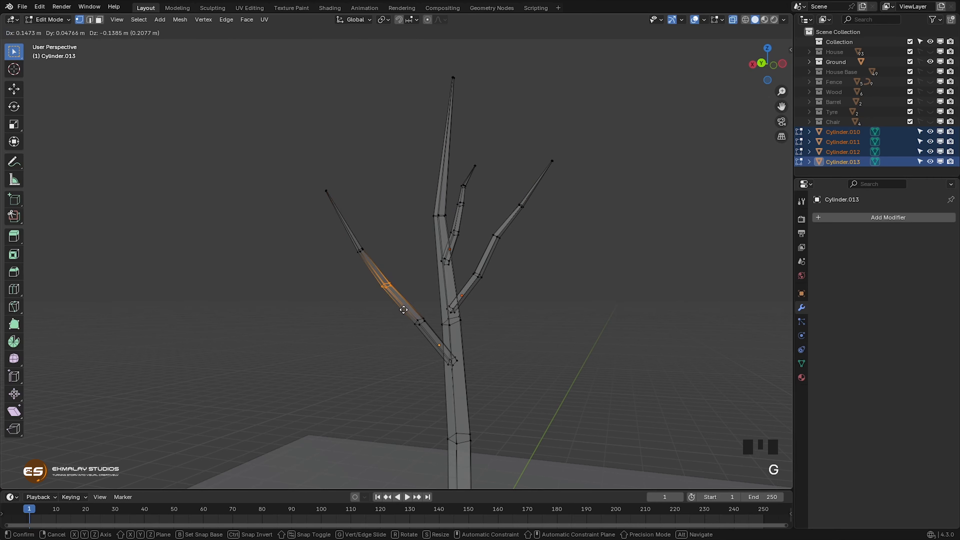
pyautogui.click(398, 313)
# - Lower the middle branch's two upper bends, moving the topmost one about -0.12 m in X, -0.01 m in Y and -0.13 m in Z
pyautogui.moveTo(496, 331); pyautogui.dragTo(521, 330, button='middle')
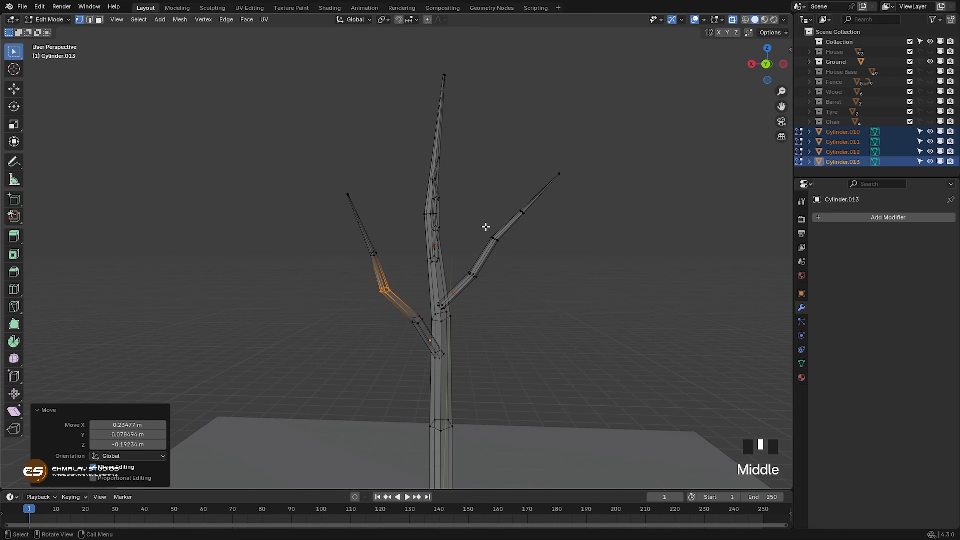
pyautogui.moveTo(486, 227); pyautogui.dragTo(507, 252)
pyautogui.press('g')
pyautogui.click(510, 265)
pyautogui.moveTo(510, 205); pyautogui.dragTo(535, 228)
pyautogui.press('g')
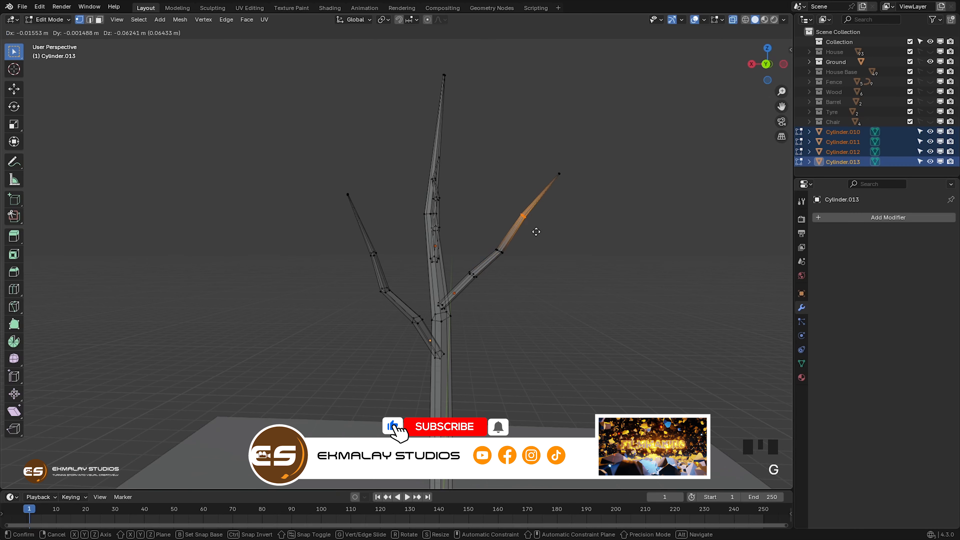
pyautogui.click(536, 231)
# - Bend the highest branch at its two upper joints, moving the topmost one about 0.04 m in X, -0.21 m in Y and -0.20 m in Z
pyautogui.moveTo(515, 296); pyautogui.dragTo(331, 218, button='middle')
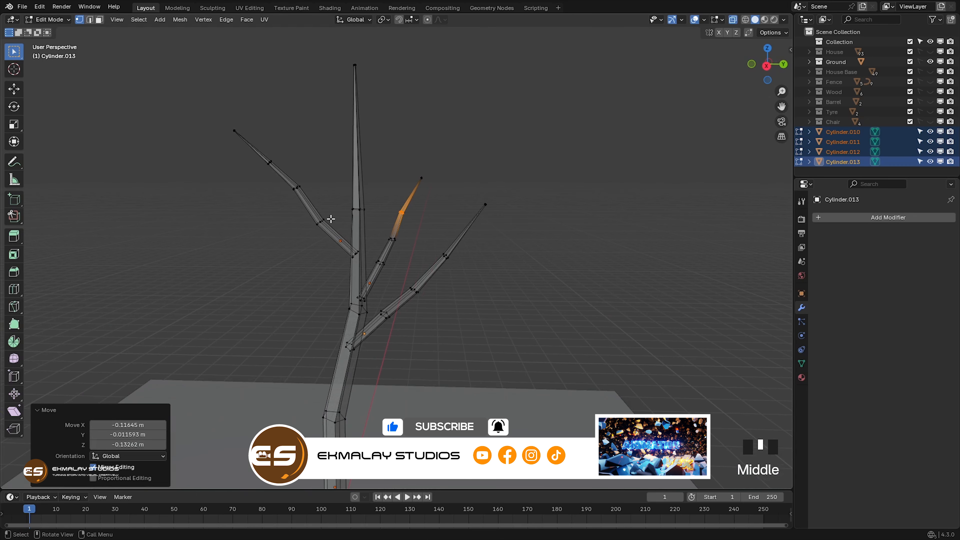
pyautogui.moveTo(285, 177); pyautogui.dragTo(264, 160)
pyautogui.press('g')
pyautogui.click(302, 208)
pyautogui.press('g')
pyautogui.click(286, 253)
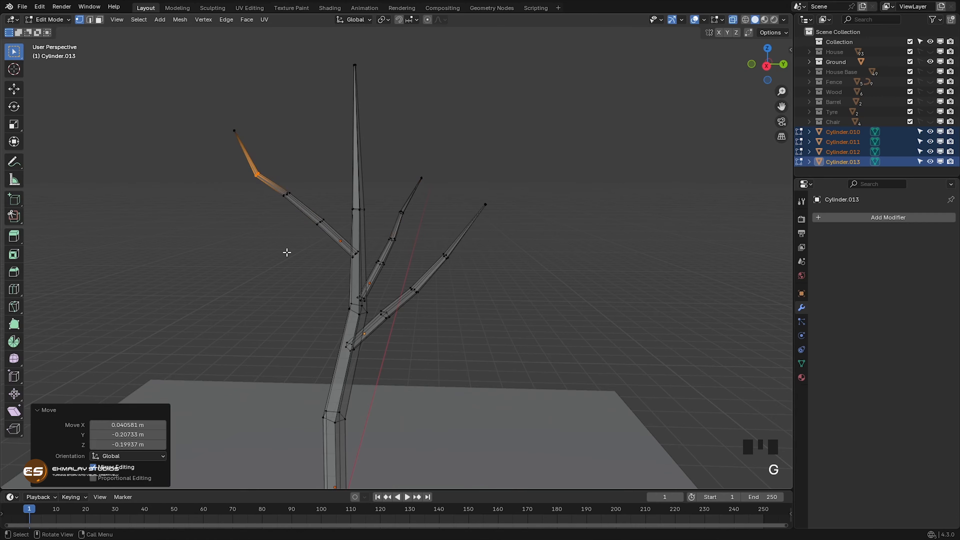
# - Turn off X-ray and return the tree parts to Object Mode
pyautogui.moveTo(286, 252); pyautogui.dragTo(239, 241, button='middle')
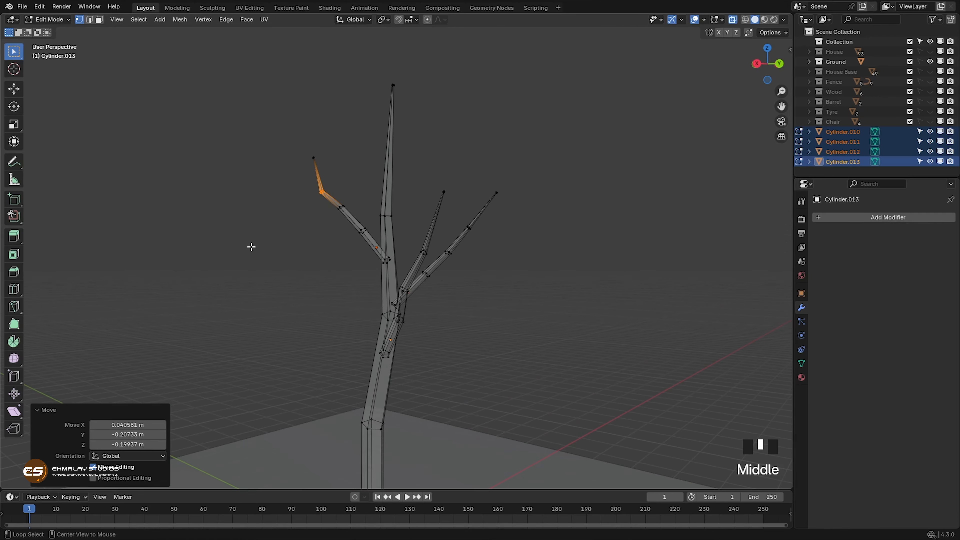
pyautogui.hotkey('alt', 'z')
pyautogui.moveTo(401, 307); pyautogui.dragTo(395, 305, button='middle')
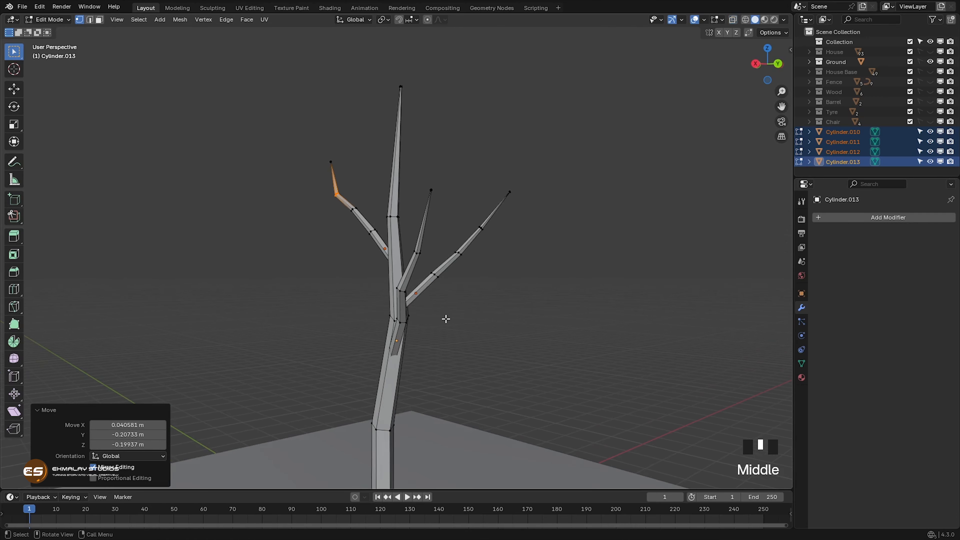
pyautogui.press('Tab')
# - Select the trunk with its three branches and join them into one object
pyautogui.moveTo(491, 327); pyautogui.dragTo(467, 281, button='middle')
pyautogui.scroll(-3, 471, 340)
pyautogui.click(330, 215)
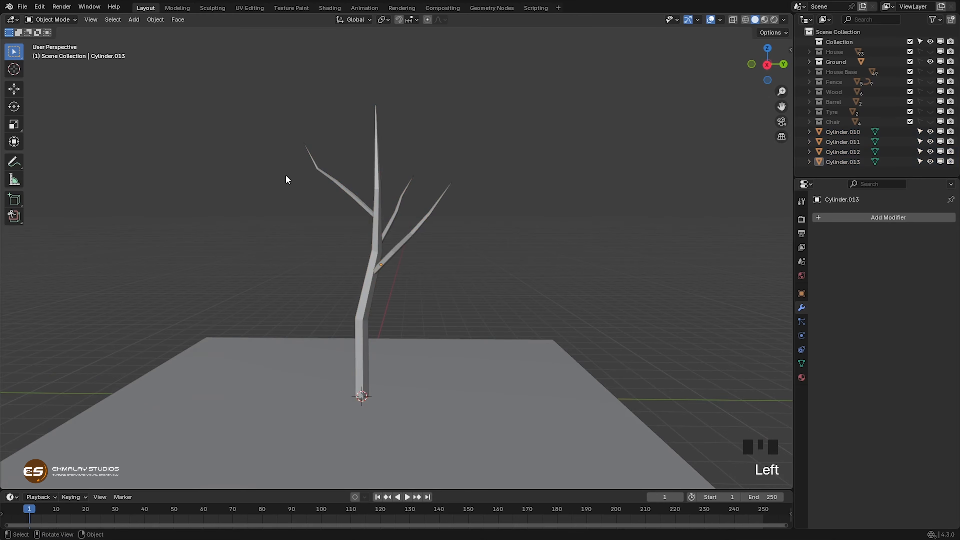
pyautogui.moveTo(284, 164); pyautogui.dragTo(444, 283)
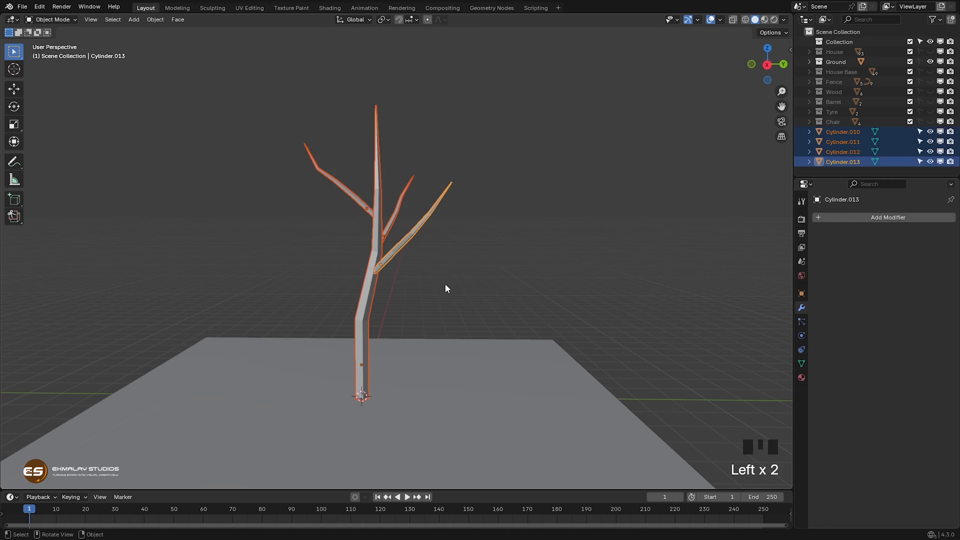
pyautogui.hotkey('ctrl', 'j')
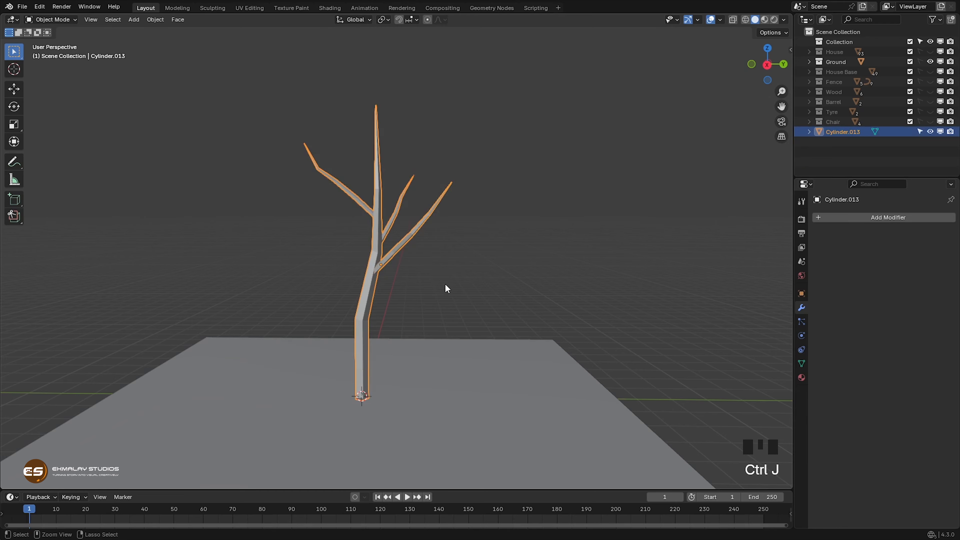
pyautogui.click(458, 273)
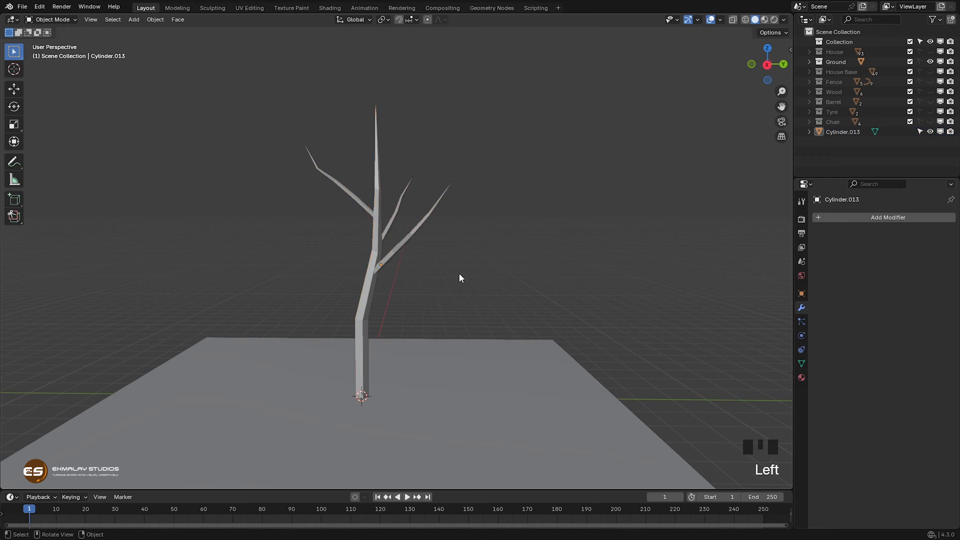
pyautogui.click(381, 268)
pyautogui.press('g')
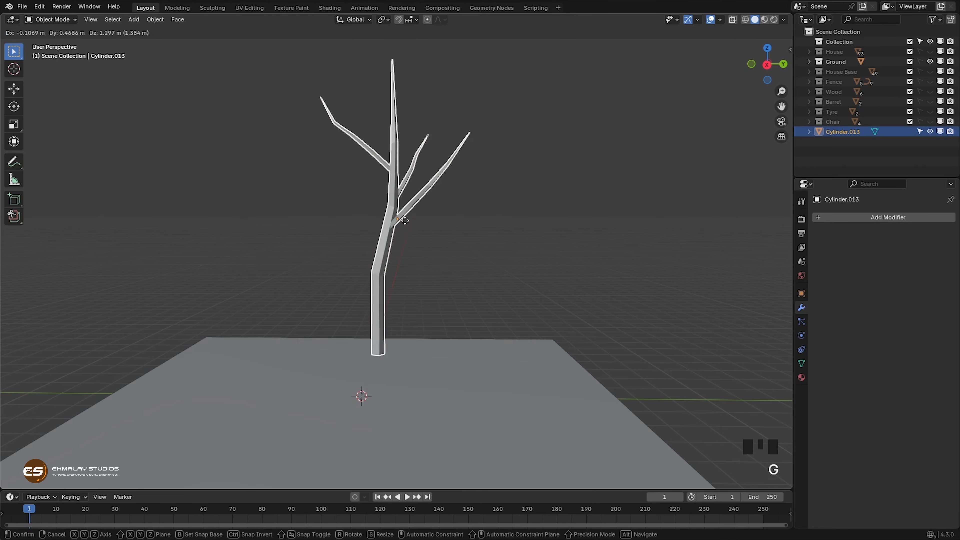
pyautogui.rightClick(390, 246)
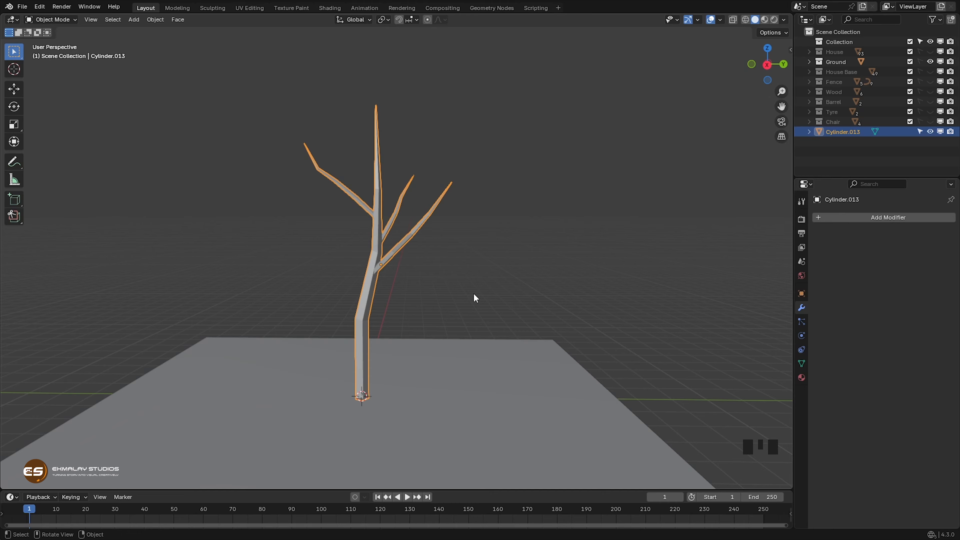
# - Add an ico sphere at the trunk base with Subdivisions set to 1
pyautogui.hotkey('shift', 'a')
pyautogui.moveTo(473, 293)
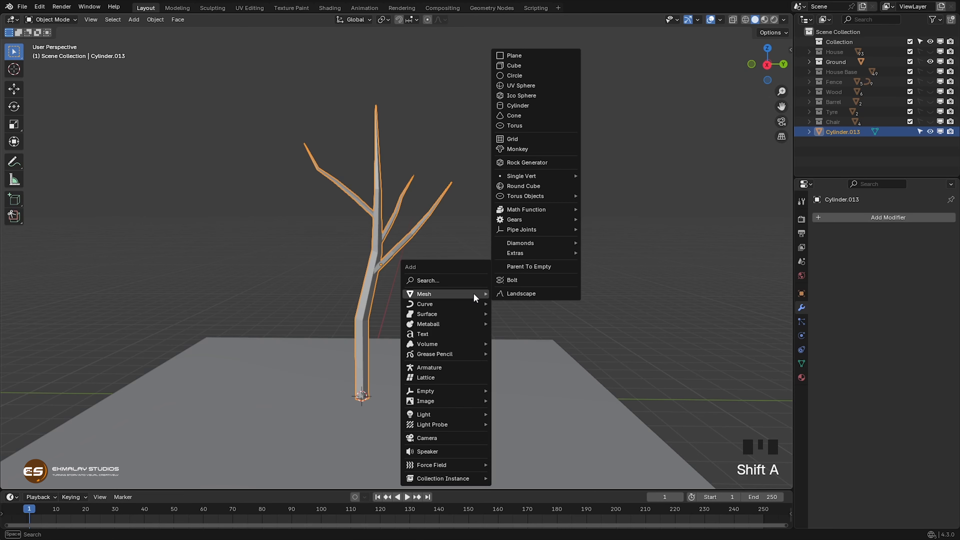
pyautogui.click(524, 96)
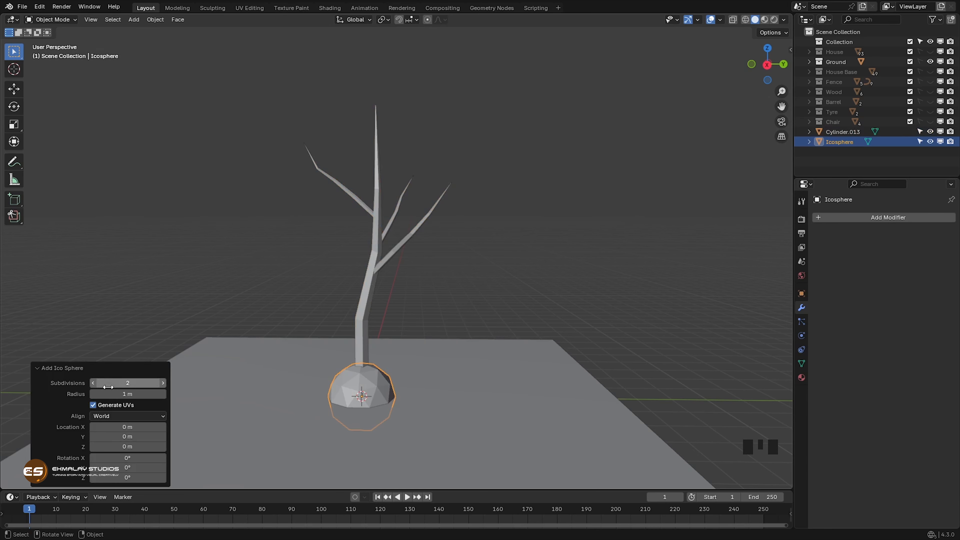
pyautogui.click(94, 383)
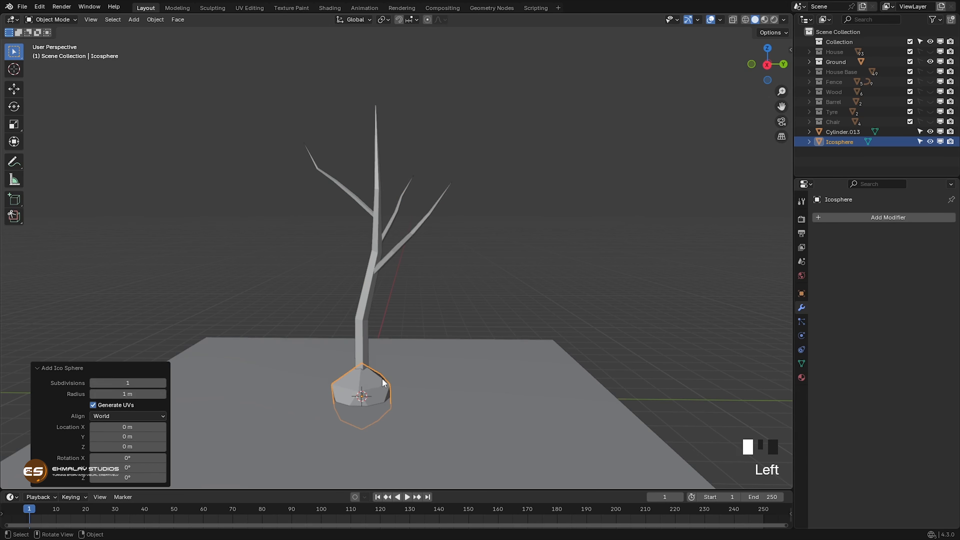
# - Raise the ico sphere about 8.75 m in Z, and shift it about -0.05 m in X, 0.46 m in Y and -0.11 m in Z onto the trunk tip
pyautogui.press('g')
pyautogui.press('z')
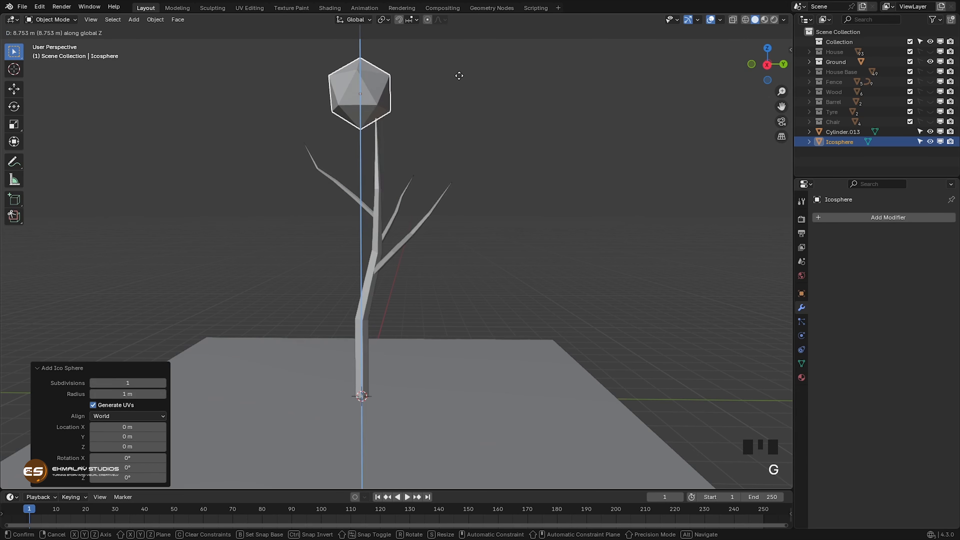
pyautogui.click(459, 76)
pyautogui.moveTo(456, 86); pyautogui.dragTo(437, 263, button='middle')
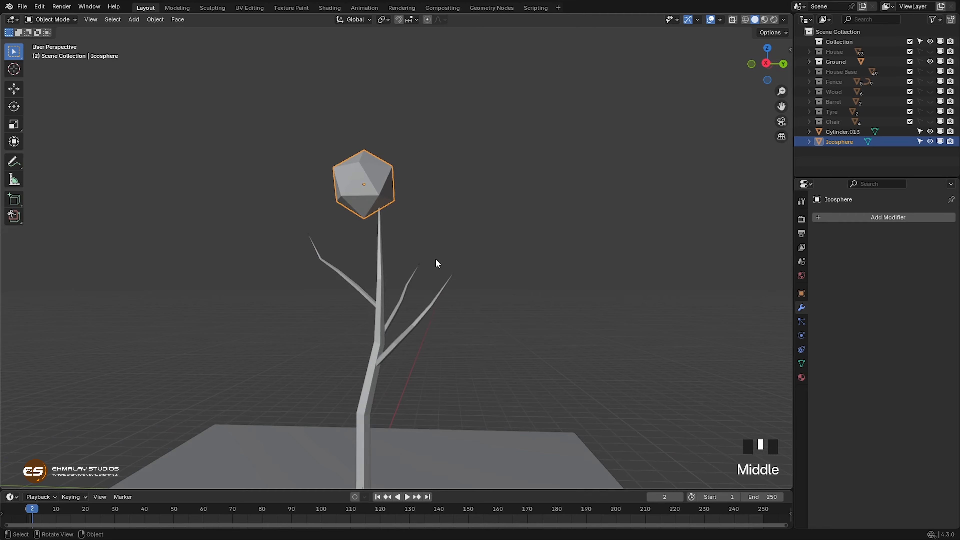
pyautogui.press('g')
pyautogui.click(468, 284)
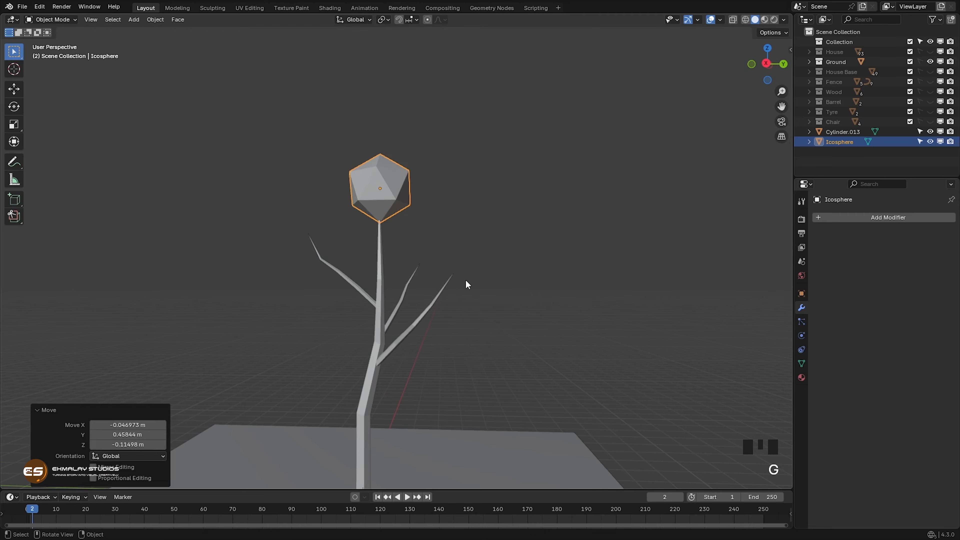
# - Rotate the treetop sphere about 35.6° in the view plane and scale it up to about 1.325
pyautogui.press('r')
pyautogui.click(391, 267)
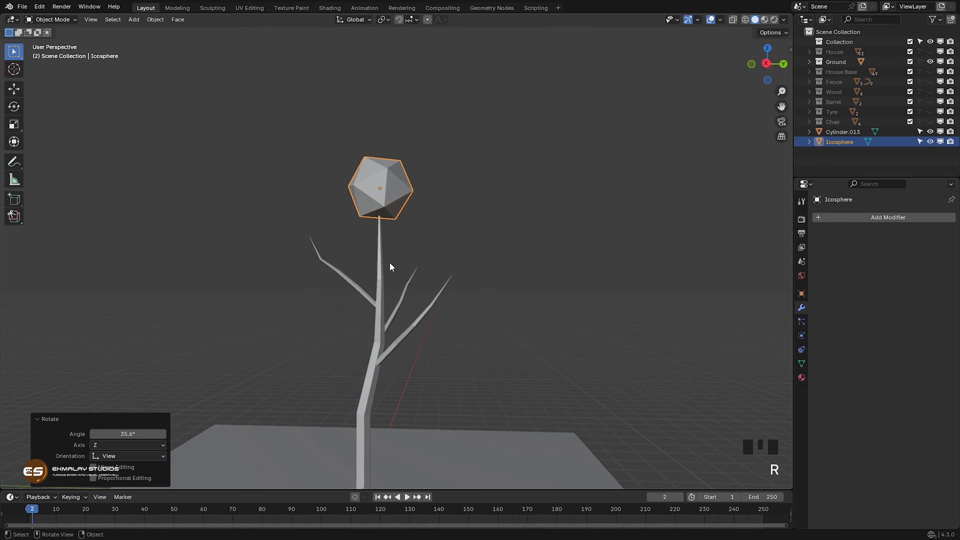
pyautogui.moveTo(392, 267); pyautogui.dragTo(503, 283, button='middle')
pyautogui.press('s')
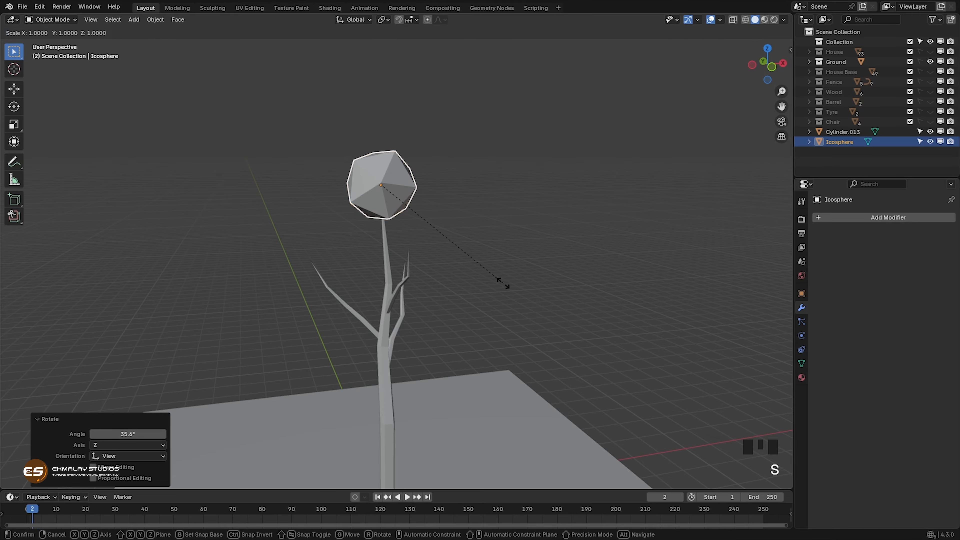
pyautogui.click(533, 325)
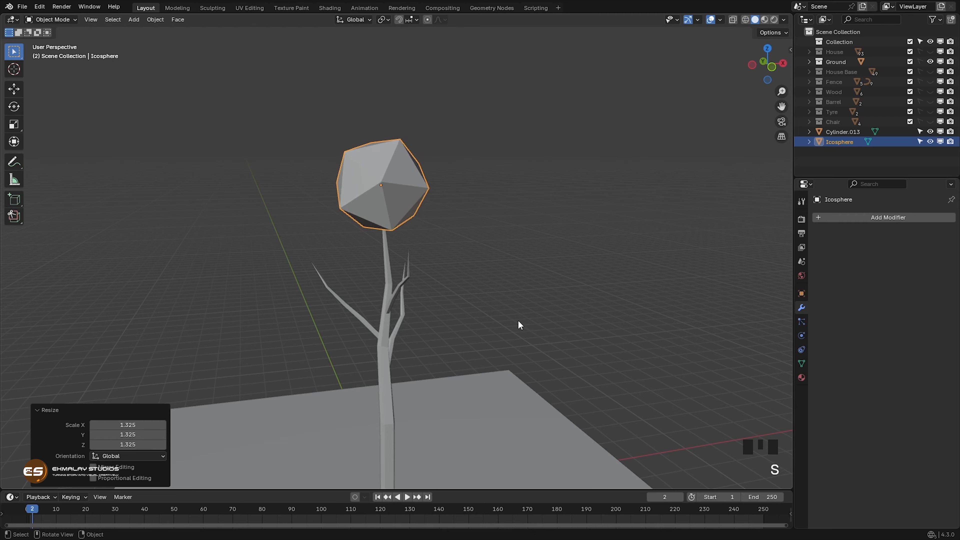
# - Duplicate the treetop sphere about -1.09 m in X, 0.14 m in Y and -0.83 m in Z, and scale the copy to about 0.872
pyautogui.hotkey('shift', 'd')
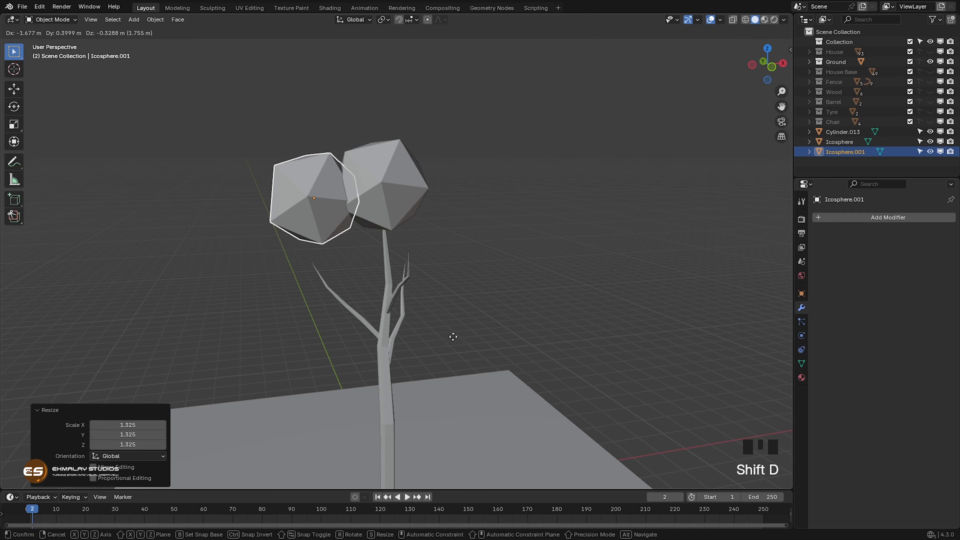
pyautogui.click(476, 357)
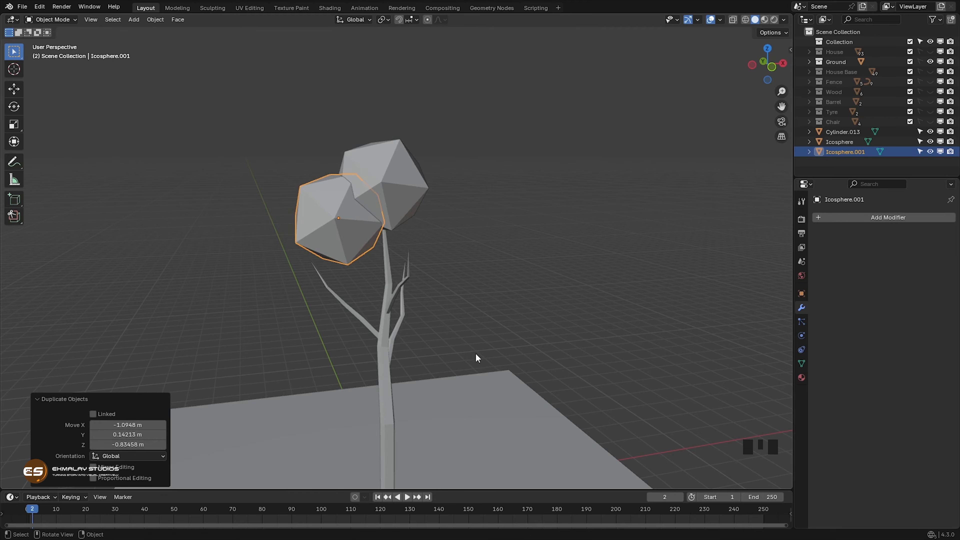
pyautogui.press('s')
pyautogui.click(464, 337)
# - Duplicate the smaller leaf sphere about 1.97 m in X, 0.92 m in Y and -0.54 m in Z
pyautogui.moveTo(465, 336); pyautogui.dragTo(422, 348, button='middle')
pyautogui.hotkey('shift', 'd')
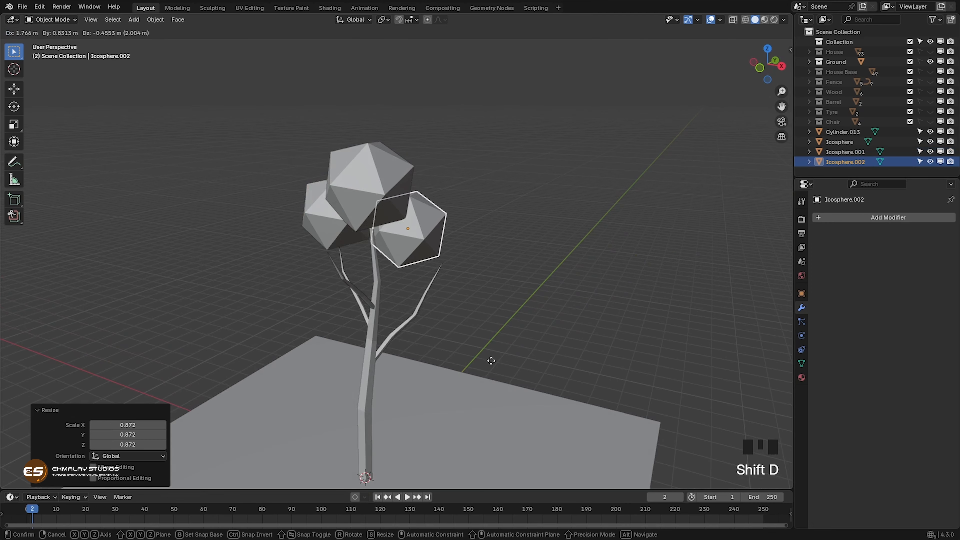
pyautogui.click(489, 357)
# - Duplicate the newest leaf sphere toward negative Y, scale the copy to about 0.841 and rotate it about 46.9° in the view plane
pyautogui.moveTo(488, 353); pyautogui.dragTo(424, 339, button='middle')
pyautogui.hotkey('shift', 'd')
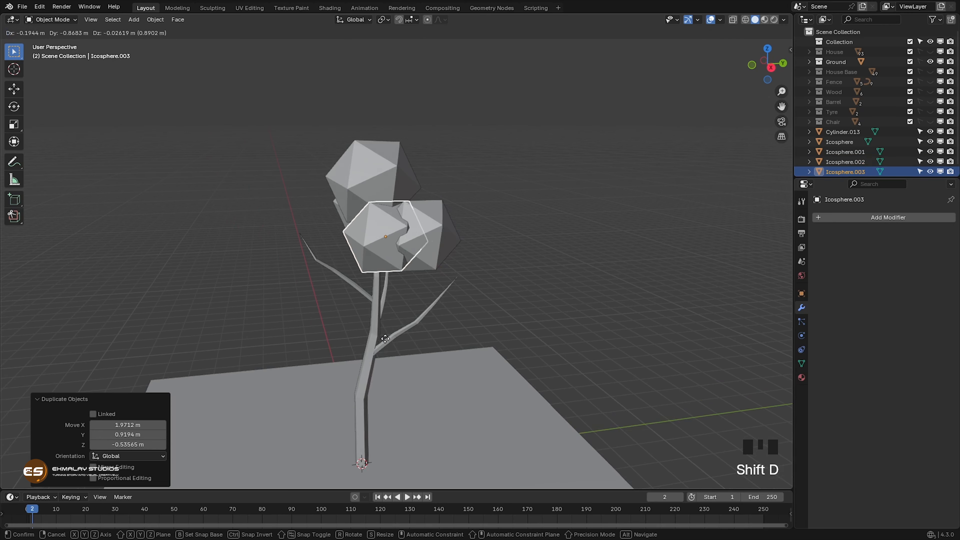
pyautogui.click(360, 339)
pyautogui.moveTo(366, 330); pyautogui.dragTo(477, 327, button='middle')
pyautogui.press('s')
pyautogui.click(457, 323)
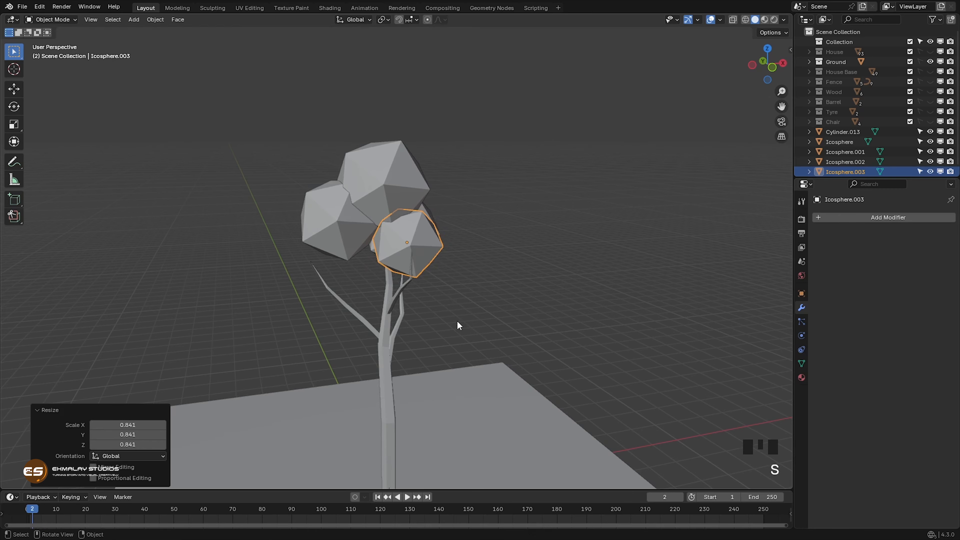
pyautogui.press('r')
pyautogui.click(408, 332)
# - Duplicate this sphere about -0.32 m in X, 2.31 m in Y and 0.52 m in Z, and shift the copy about -0.45, -0.22 and -0.22 m
pyautogui.moveTo(408, 332); pyautogui.dragTo(466, 340, button='middle')
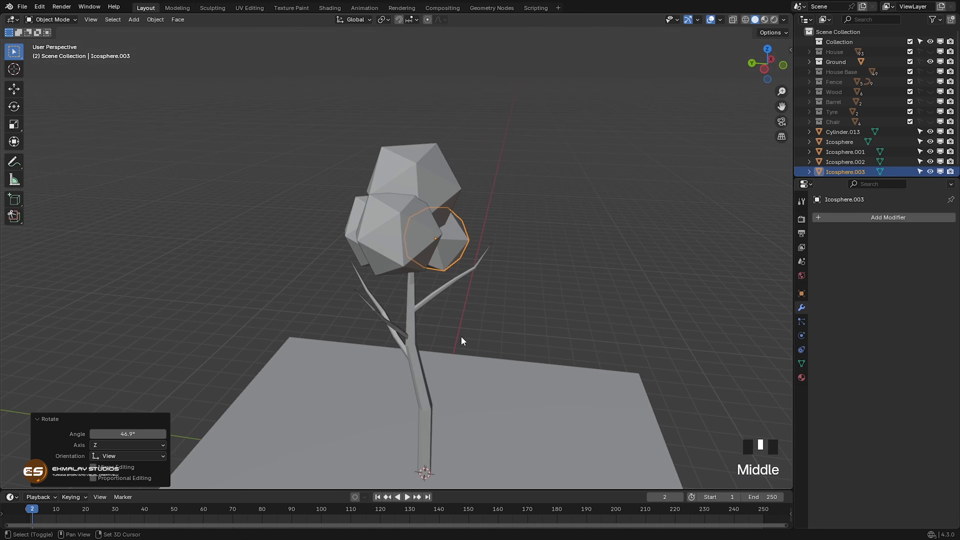
pyautogui.hotkey('shift', 'd')
pyautogui.click(367, 323)
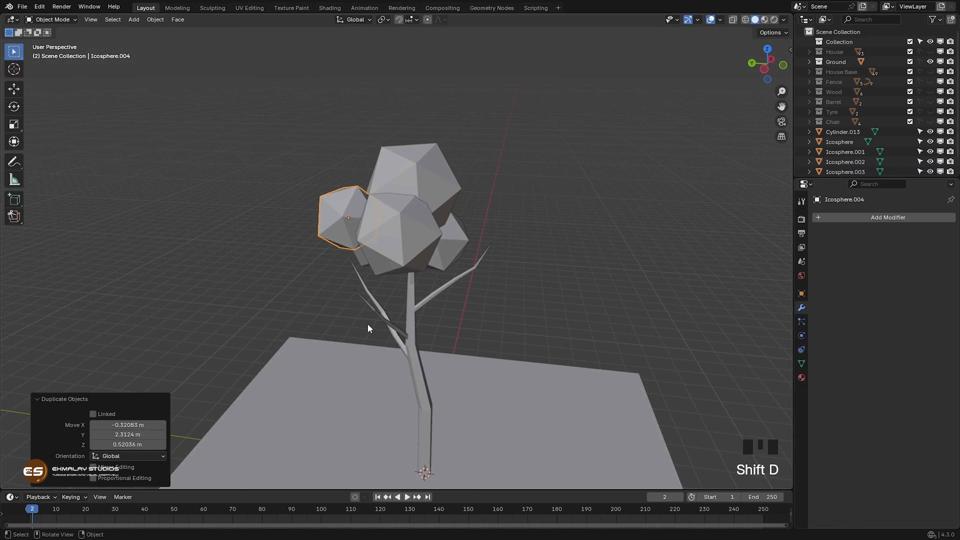
pyautogui.moveTo(367, 323); pyautogui.dragTo(577, 344, button='middle')
pyautogui.press('g')
pyautogui.click(493, 335)
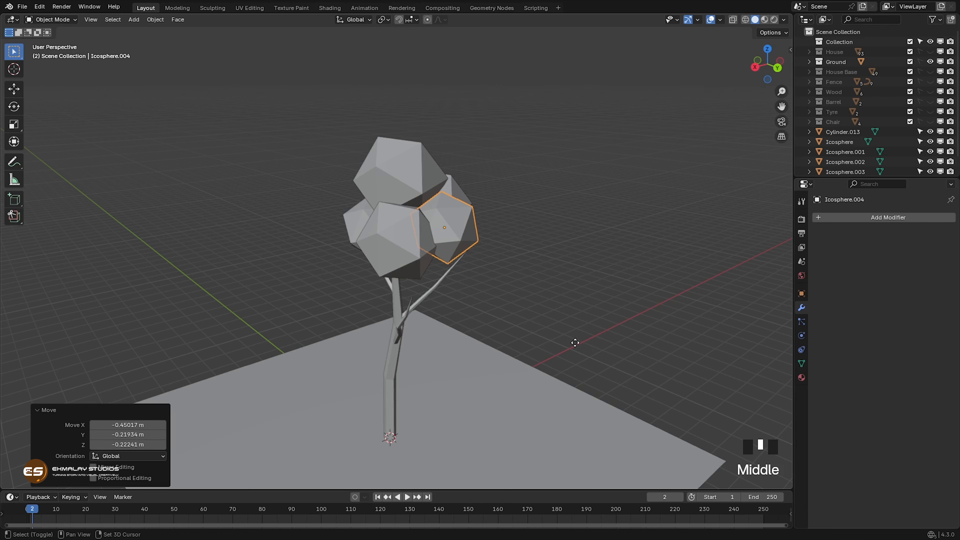
# - Duplicate the sphere about 1.91, -1.83 and 0.75 m, scale the copy to about 0.738, and nudge it about -0.07, 0.12 and -0.16 m
pyautogui.hotkey('shift', 'd')
pyautogui.click(476, 313)
pyautogui.press('s')
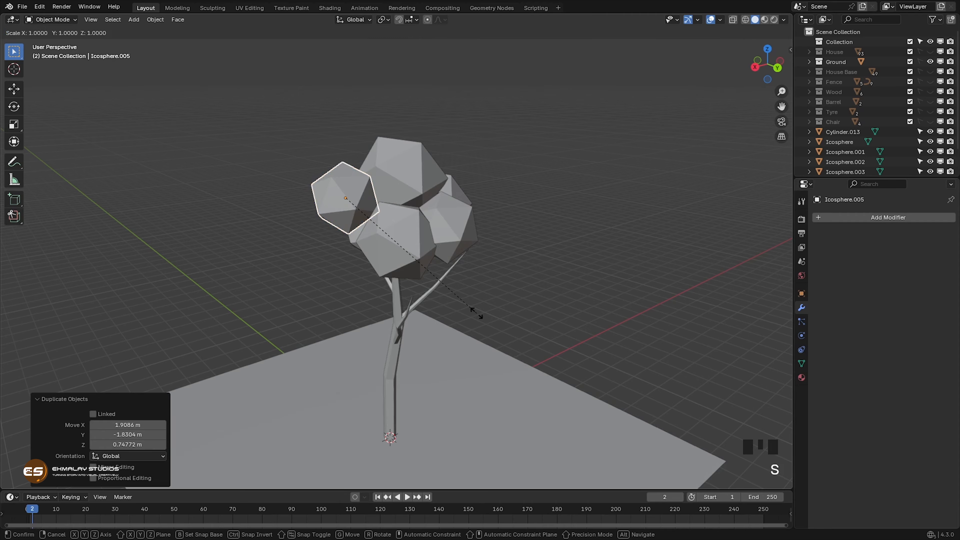
pyautogui.click(444, 288)
pyautogui.press('g')
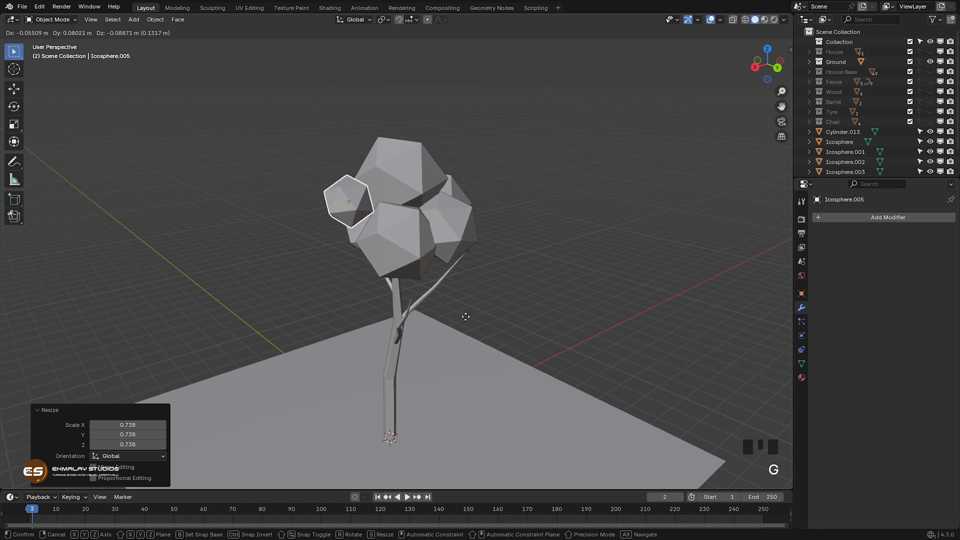
pyautogui.click(467, 319)
# - Duplicate the small sphere about -1.33 m in X and -1.56 m in Y, and shift the copy about -0.92, 0.41 and -0.09 m
pyautogui.moveTo(467, 319); pyautogui.dragTo(574, 320, button='middle')
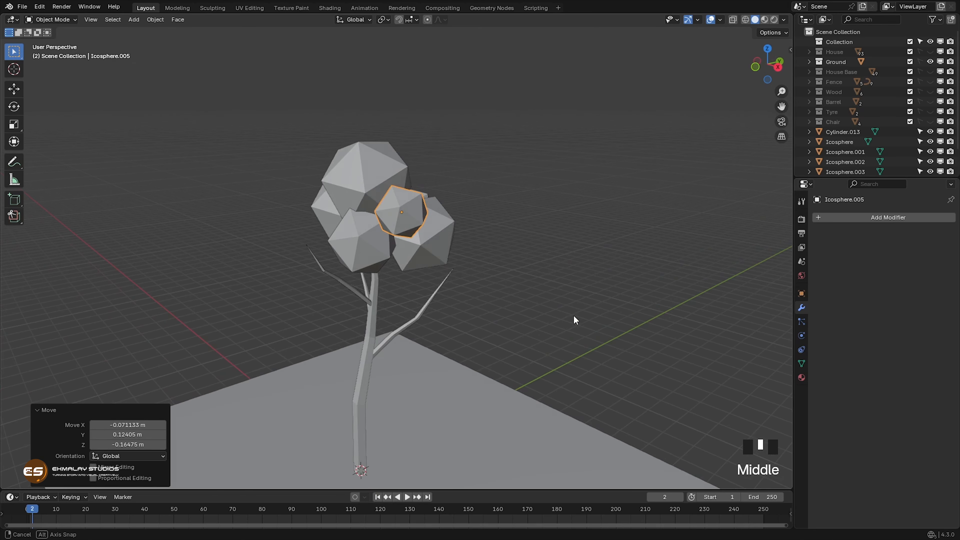
pyautogui.hotkey('shift', 'd')
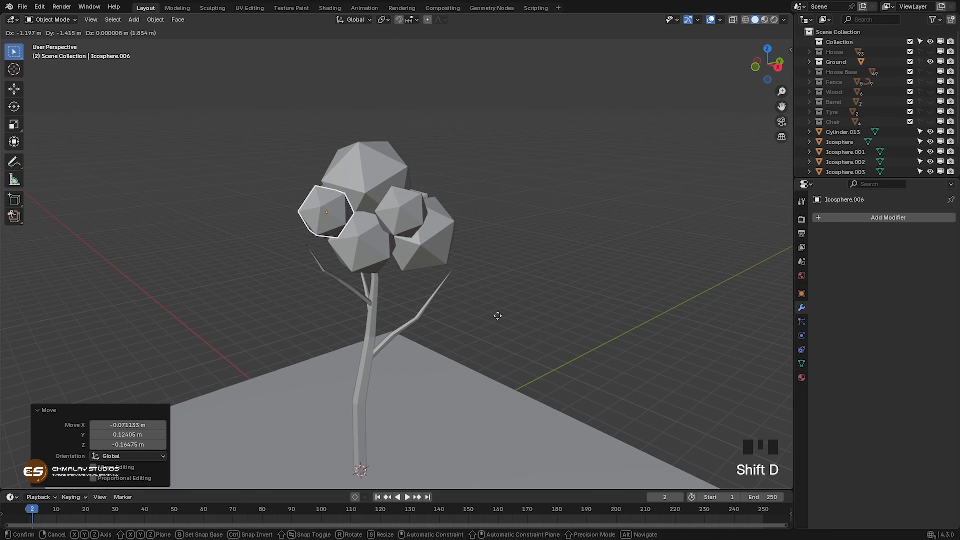
pyautogui.click(476, 319)
pyautogui.moveTo(457, 319); pyautogui.dragTo(505, 312, button='middle')
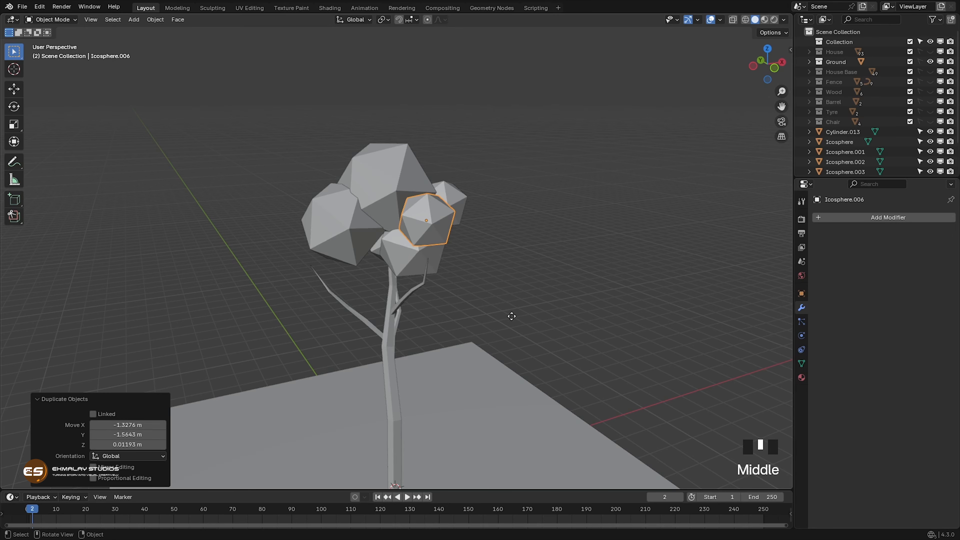
pyautogui.press('g')
pyautogui.click(468, 321)
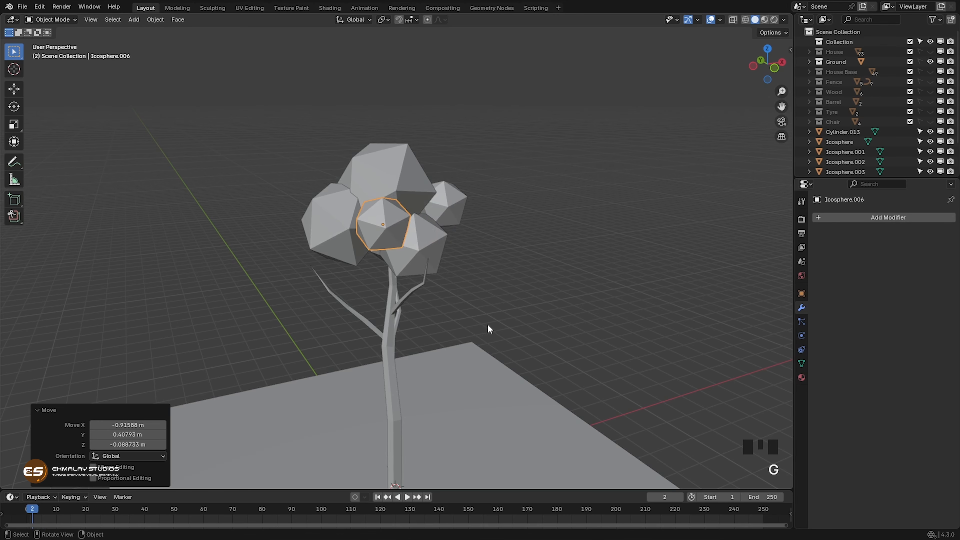
# - Scale the new small sphere to about 0.881, rotate it about 73.9° in the view, and trackball-rotate it about 64.7° and 5.73°
pyautogui.press('s')
pyautogui.click(471, 322)
pyautogui.press('r')
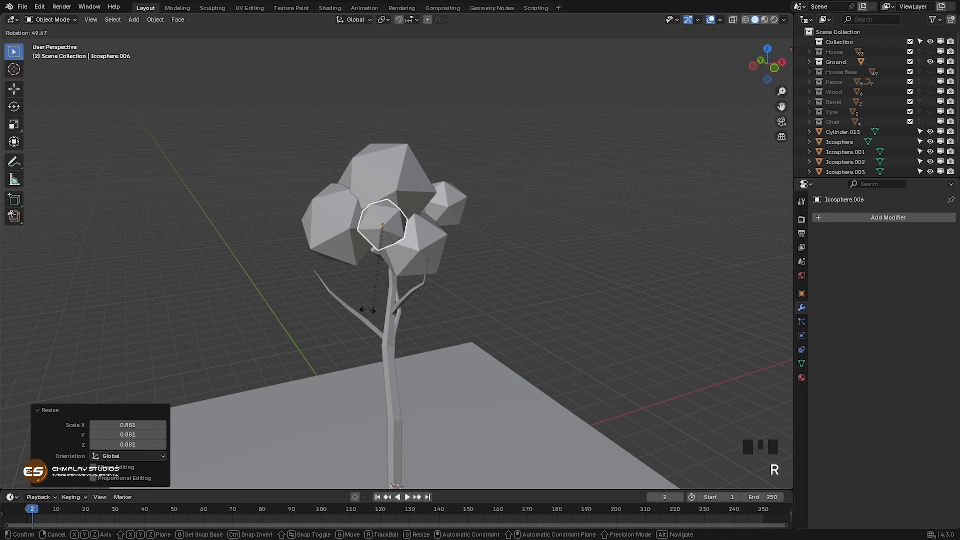
pyautogui.click(359, 270)
pyautogui.press('r')
pyautogui.press('r')
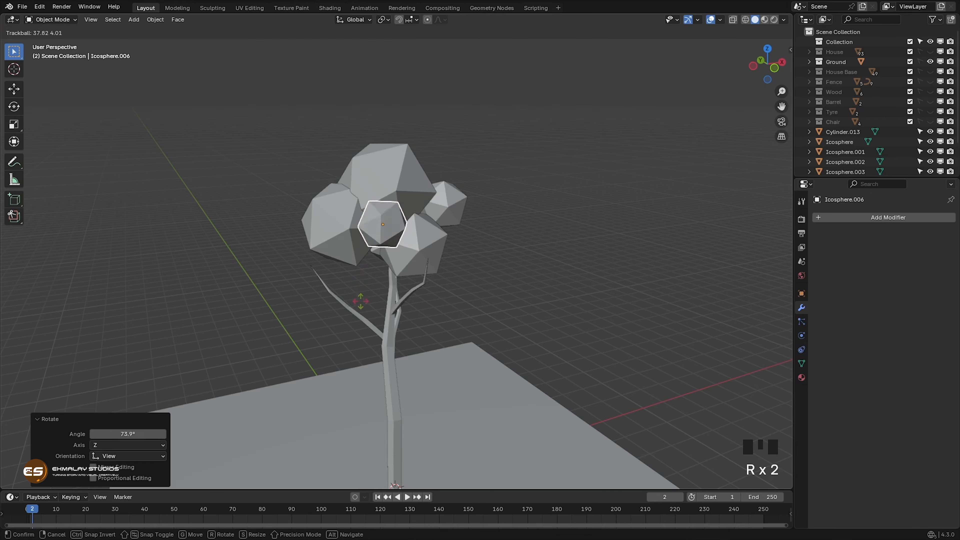
pyautogui.click(362, 323)
# - Duplicate the rotated small sphere about 0.68 m in X, 2.89 m in Y and 0.70 m in Z to the crown's opposite side
pyautogui.moveTo(361, 324); pyautogui.dragTo(454, 302, button='middle')
pyautogui.hotkey('shift', 'd')
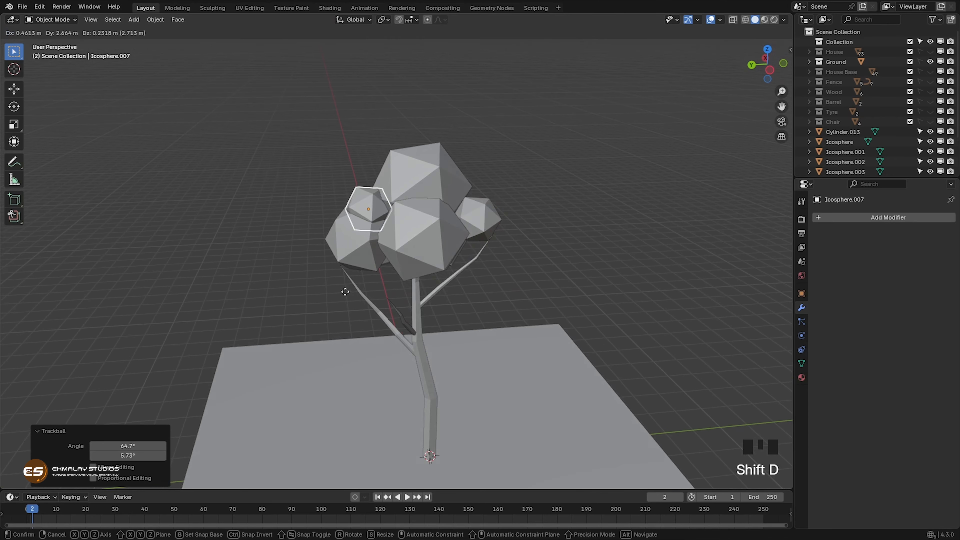
pyautogui.click(340, 278)
# - Duplicate the upper small sphere beside itself, scale the copy to about 0.895, and nudge it about 0.21, 0.04 and 0.07 m
pyautogui.moveTo(347, 290); pyautogui.dragTo(523, 305, button='middle')
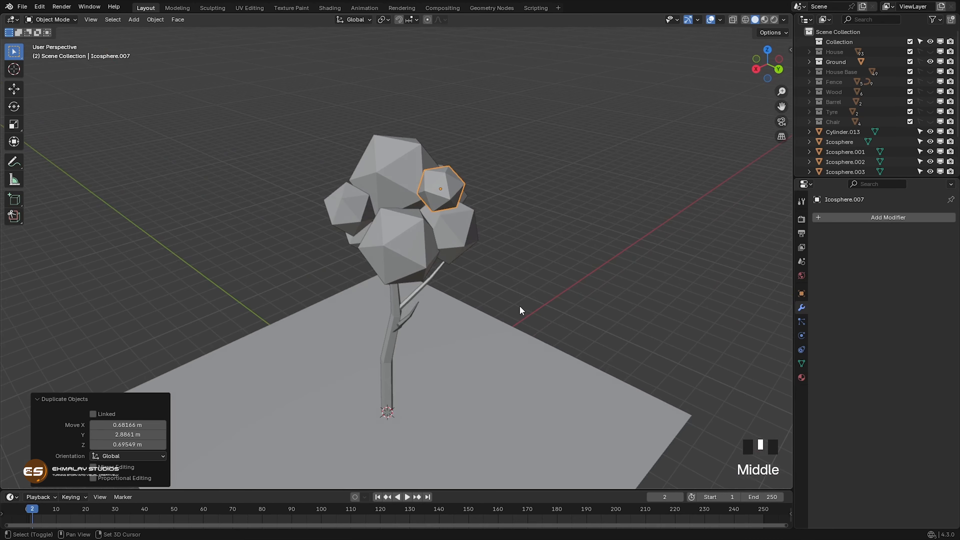
pyautogui.hotkey('shift', 'd')
pyautogui.click(476, 317)
pyautogui.moveTo(476, 317); pyautogui.dragTo(413, 316, button='middle')
pyautogui.press('s')
pyautogui.click(408, 310)
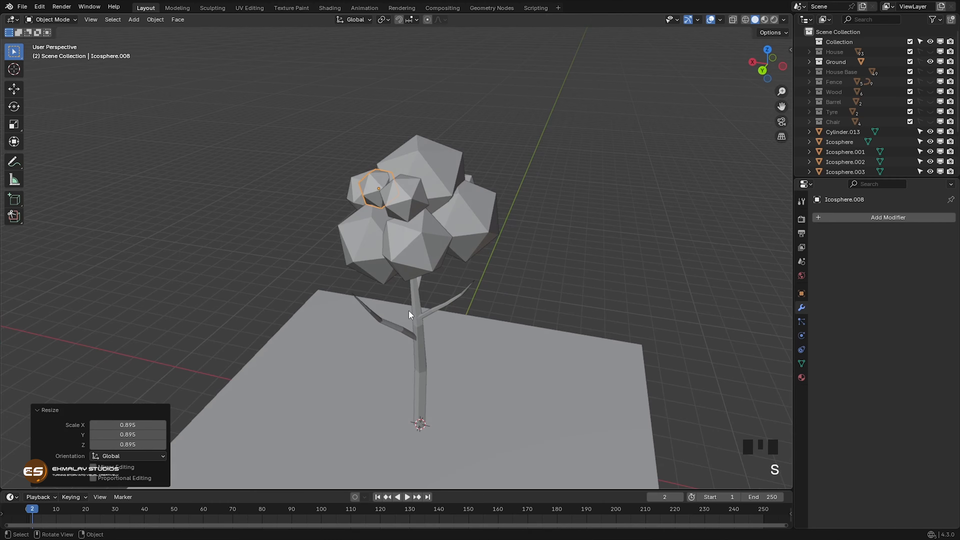
pyautogui.press('g')
pyautogui.click(421, 313)
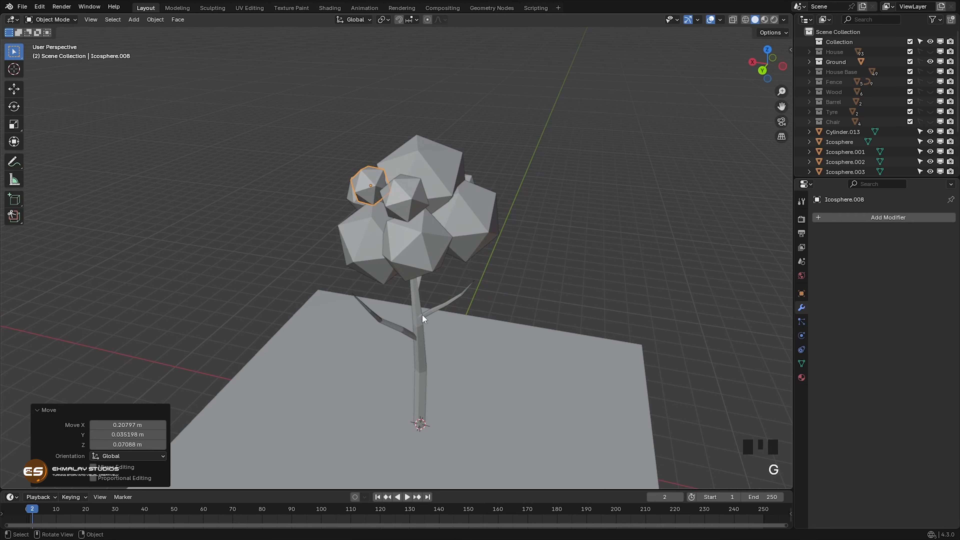
# - Duplicate the low sphere above the trunk about -0.73 m in X, -0.77 m in Y and 0.56 m in Z, and scale the copy down
pyautogui.moveTo(421, 314); pyautogui.dragTo(590, 305, button='middle')
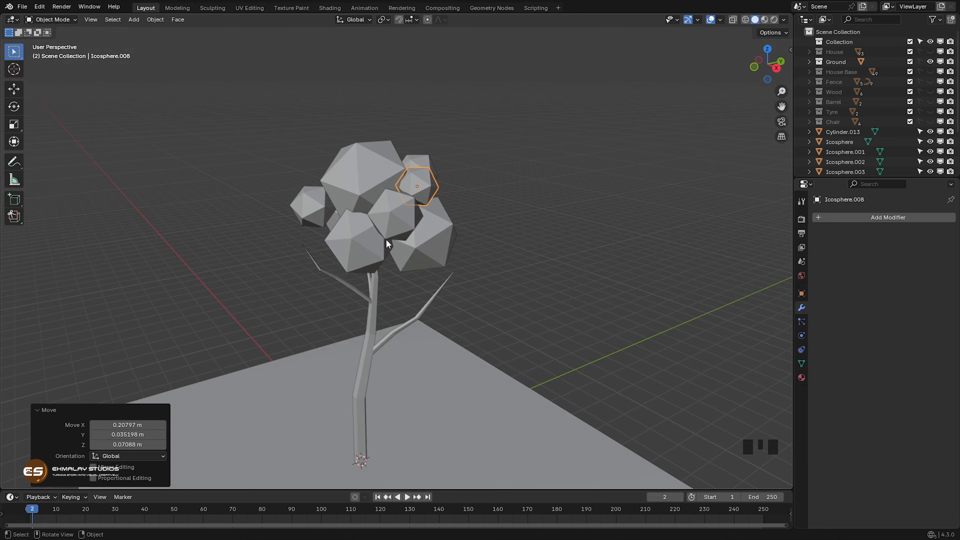
pyautogui.click(363, 239)
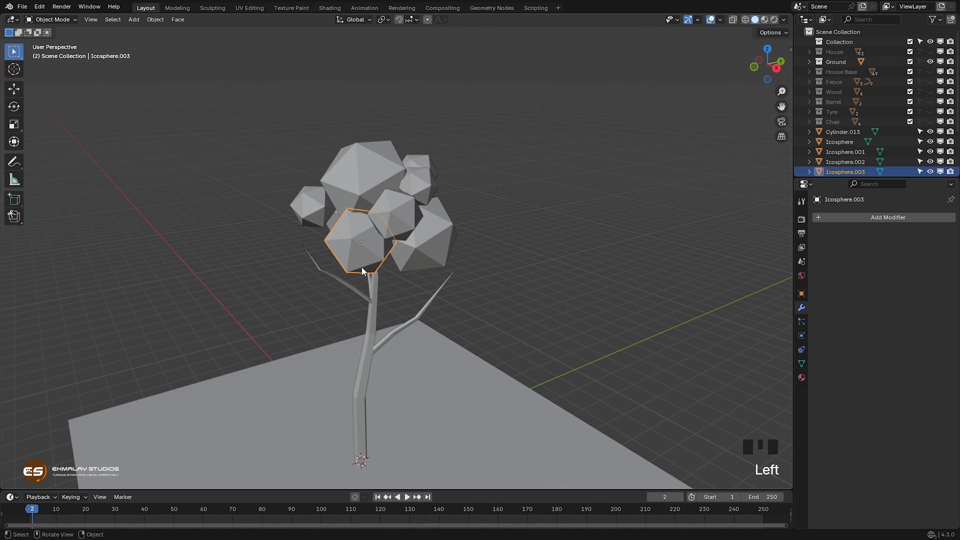
pyautogui.hotkey('shift', 'd')
pyautogui.click(321, 266)
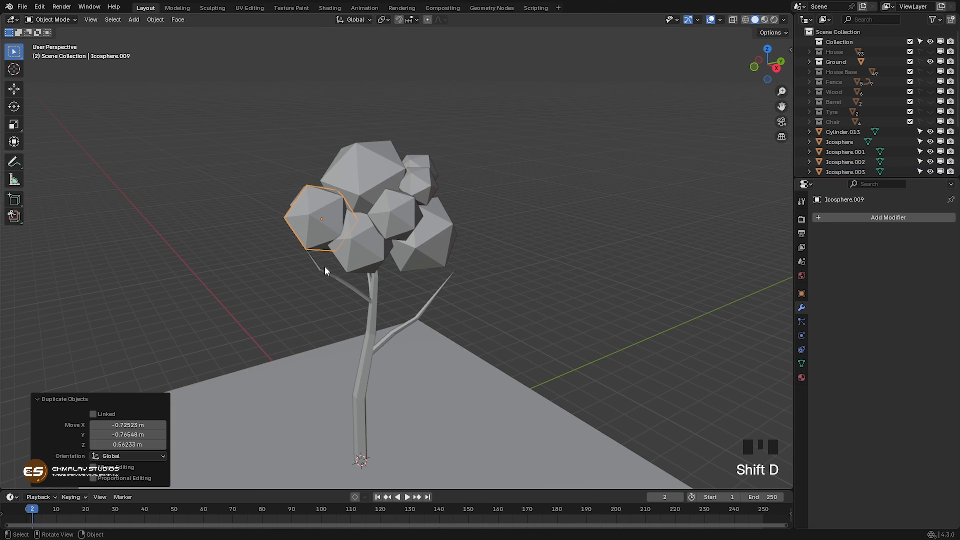
pyautogui.moveTo(321, 267); pyautogui.dragTo(331, 224, button='middle')
pyautogui.press('s')
pyautogui.click(392, 262)
# - Move the neighbouring trackball-rotated small sphere outward about -0.42 m in X, -0.11 m in Y and 0.18 m in Z
pyautogui.click(331, 221)
pyautogui.press('g')
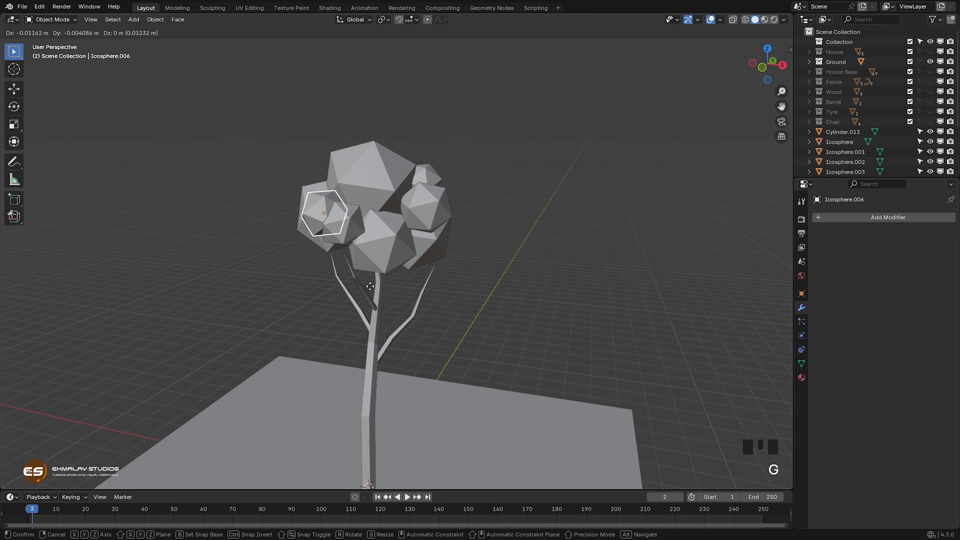
pyautogui.click(358, 279)
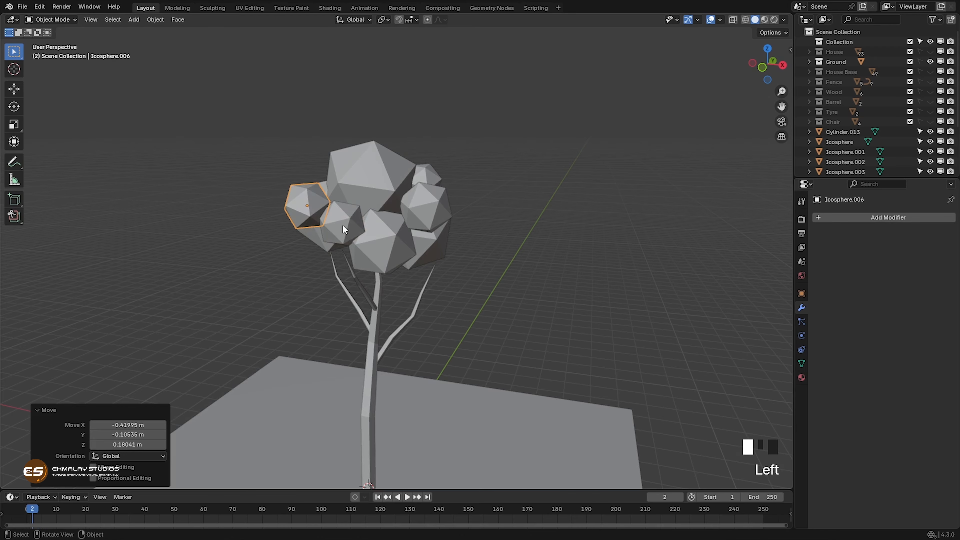
# - Reposition the scaled-down copy with two moves so it fills the crown's lower edge above the branch tip
pyautogui.click(342, 224)
pyautogui.press('g')
pyautogui.click(372, 301)
pyautogui.moveTo(373, 302); pyautogui.dragTo(335, 327, button='middle')
pyautogui.press('g')
pyautogui.click(411, 302)
# - Move the small outer sphere at the crown's side about 0.19 m in X, 0.20 m in Y and 0.08 m in Z
pyautogui.click(300, 210)
pyautogui.press('g')
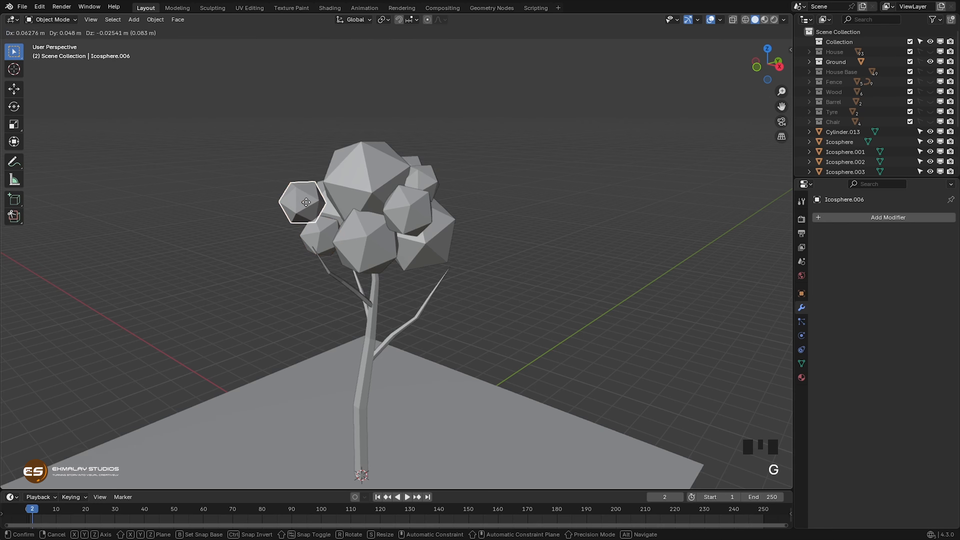
pyautogui.click(313, 198)
pyautogui.moveTo(355, 270); pyautogui.dragTo(505, 257, button='middle')
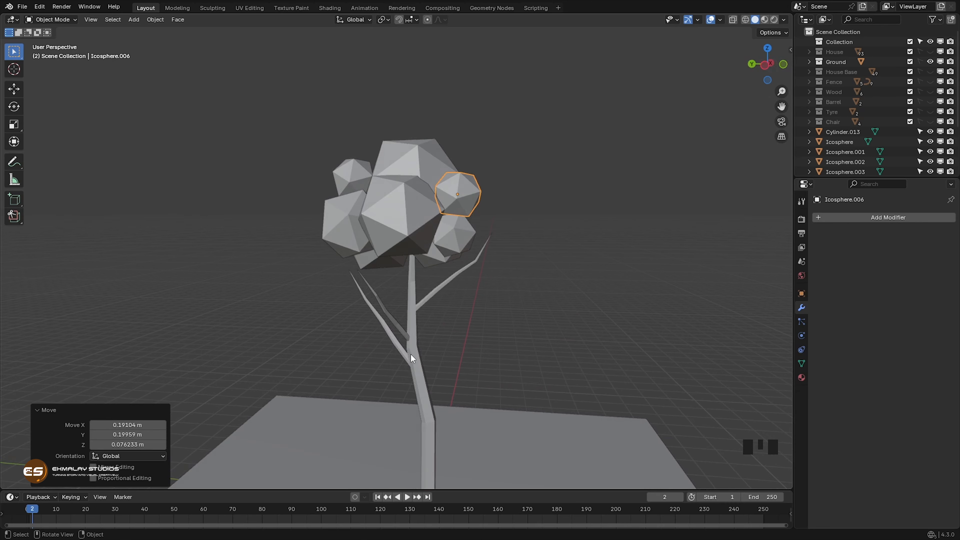
# - Move the branched trunk sideways, clear of the crown spheres
pyautogui.scroll(-3, 502, 343)
pyautogui.moveTo(497, 341); pyautogui.dragTo(493, 350, button='middle')
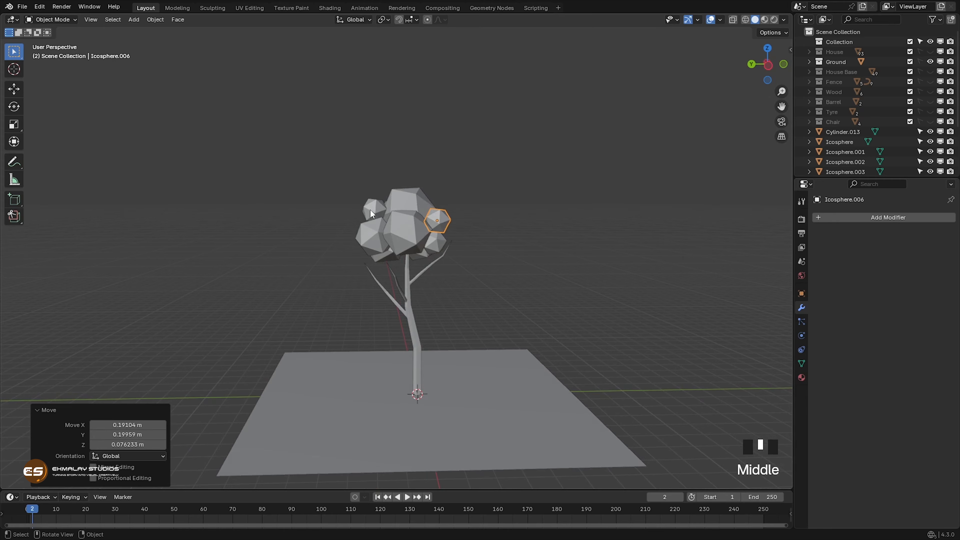
pyautogui.moveTo(391, 231); pyautogui.dragTo(391, 257, button='middle')
pyautogui.click(411, 326)
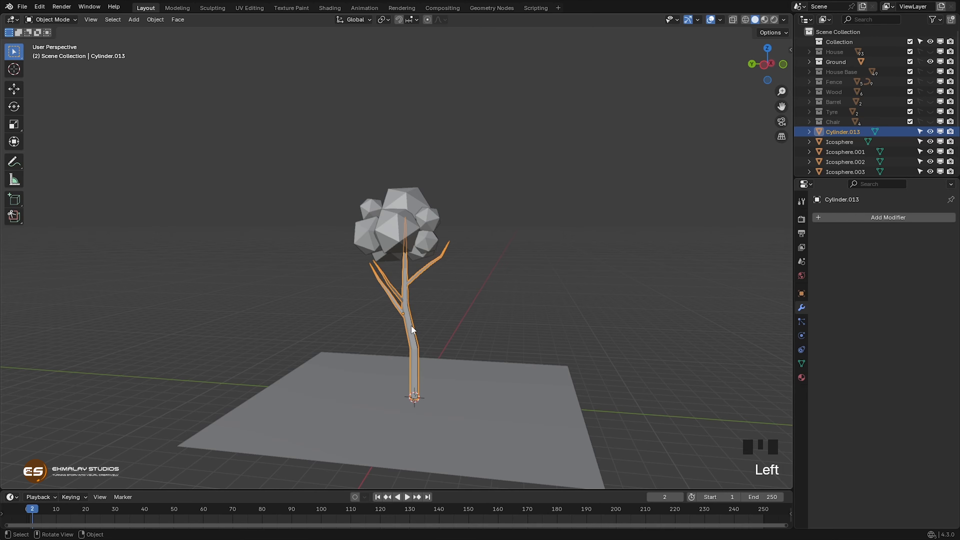
pyautogui.press('g')
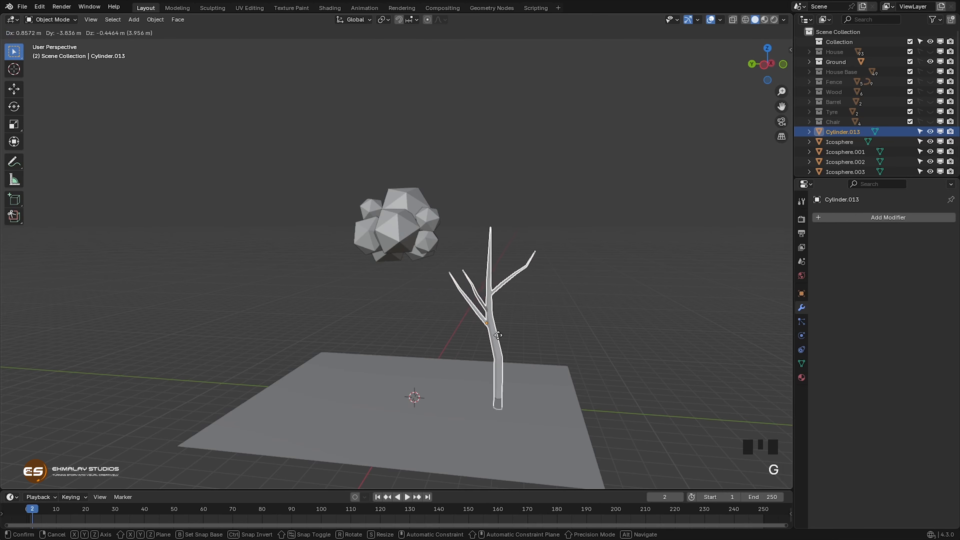
pyautogui.click(509, 329)
# - Join all the crown's ico spheres into one object, with one of the spheres as the active object
pyautogui.moveTo(311, 159); pyautogui.dragTo(446, 279)
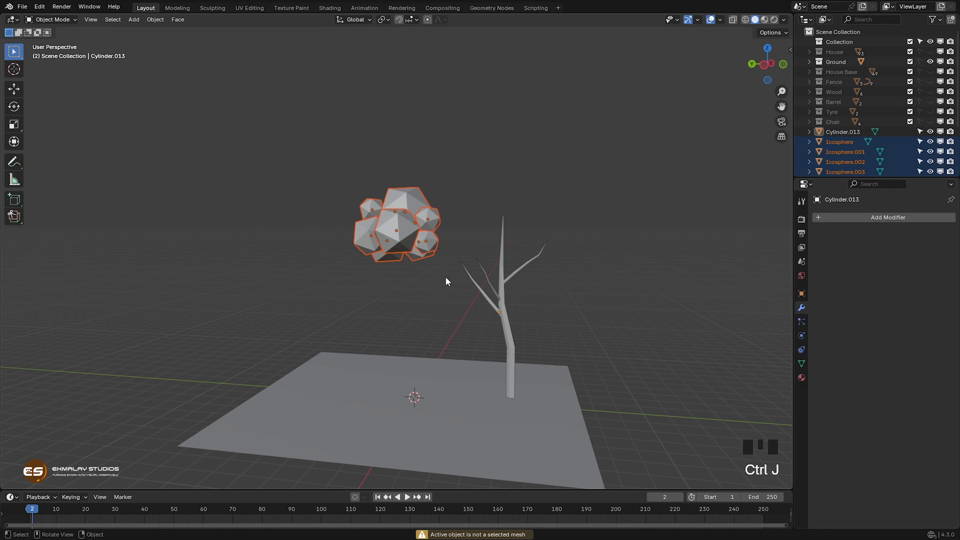
pyautogui.keyDown('shift'); pyautogui.click(417, 271); pyautogui.keyUp('shift')
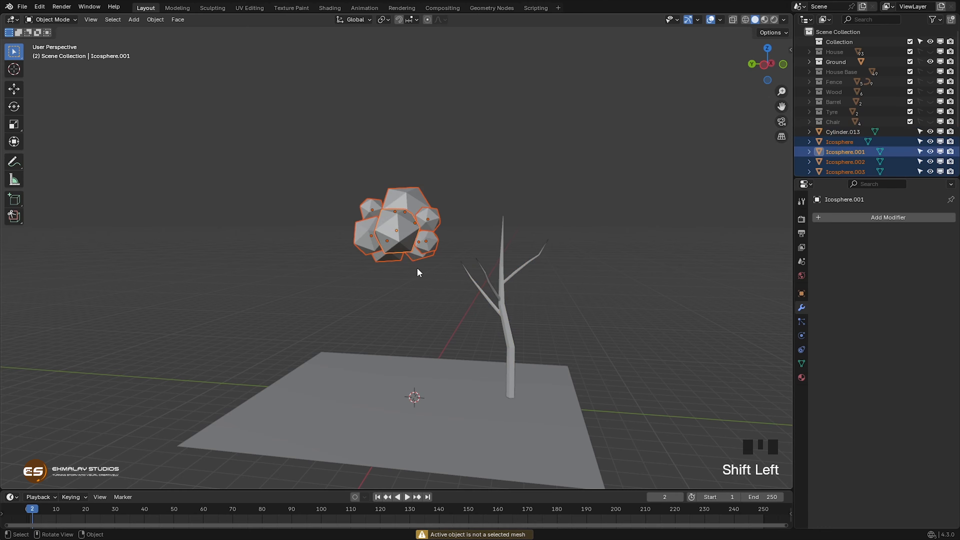
pyautogui.hotkey('ctrl', 'j')
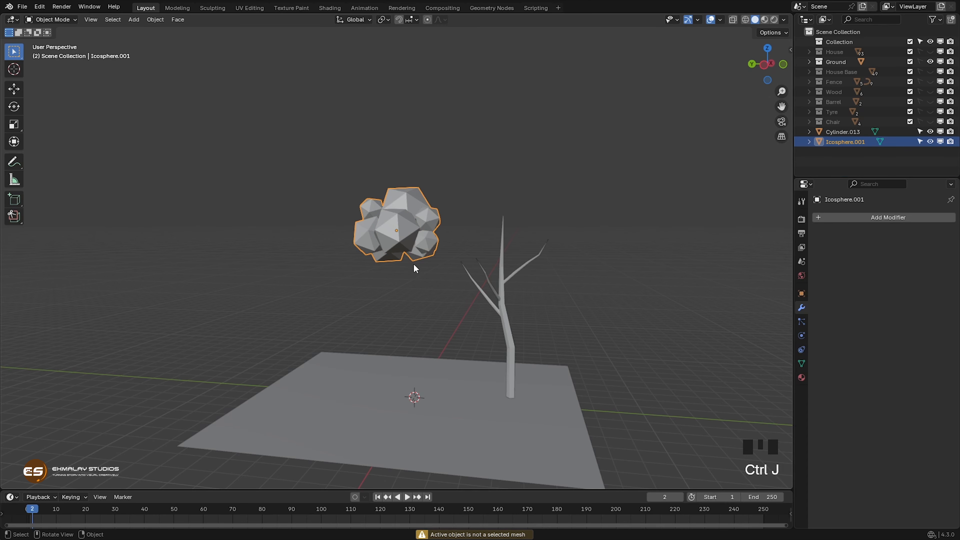
# - Move the joined crown onto the trunk's top, about 1.29 m in X, -4.51 m in Y and 1.17 m in Z
pyautogui.moveTo(419, 271); pyautogui.dragTo(413, 314, button='middle')
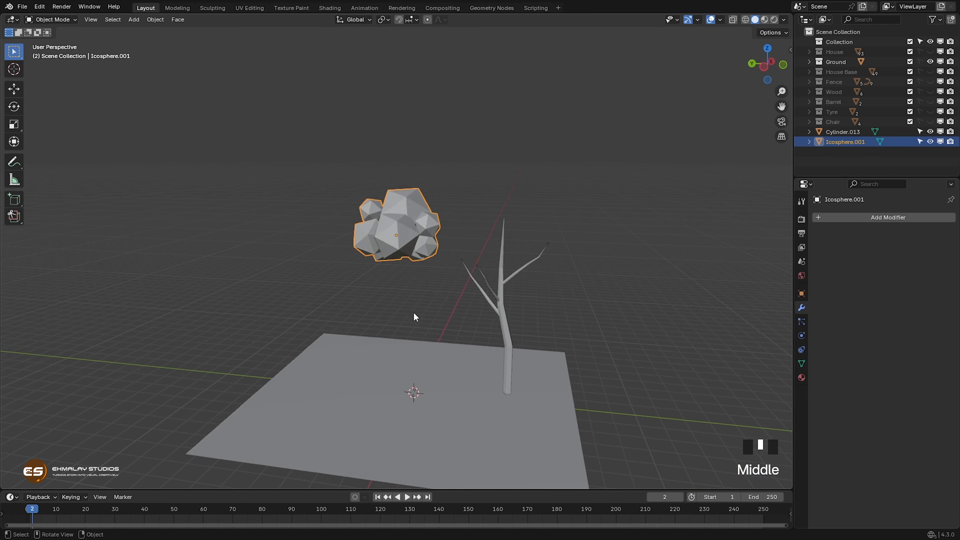
pyautogui.click(502, 323)
pyautogui.click(502, 323)
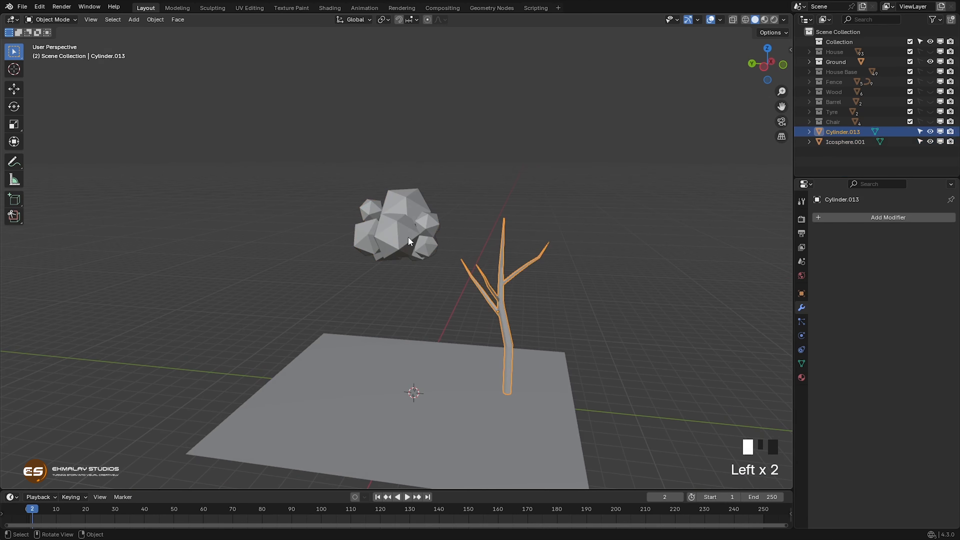
pyautogui.click(403, 243)
pyautogui.press('g')
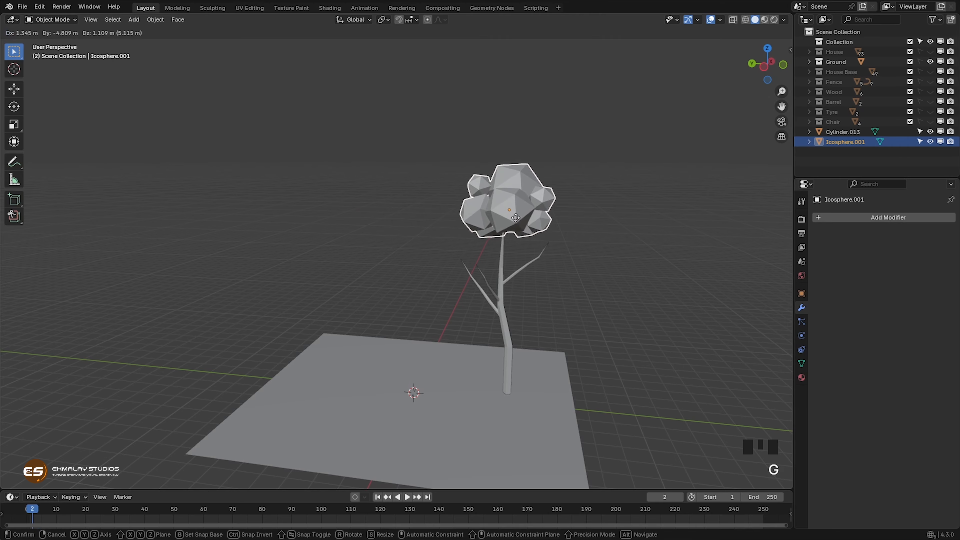
pyautogui.click(508, 216)
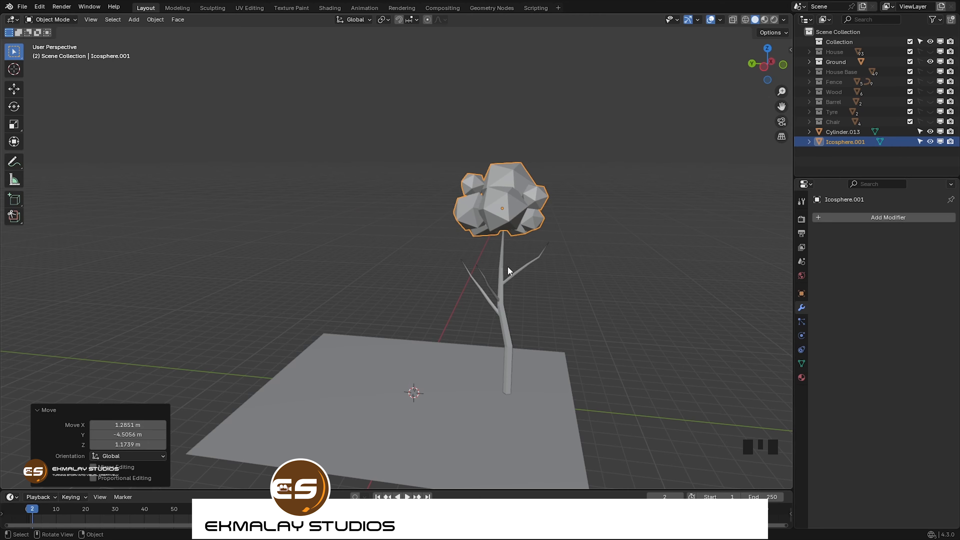
# - Duplicate the crown about 0.32, -2.13 and -2.10 m toward the side branch and scale the copy to 0.664
pyautogui.press('KP_Decimal')
pyautogui.moveTo(507, 266); pyautogui.dragTo(463, 306, button='middle')
pyautogui.scroll(-4, 471, 286)
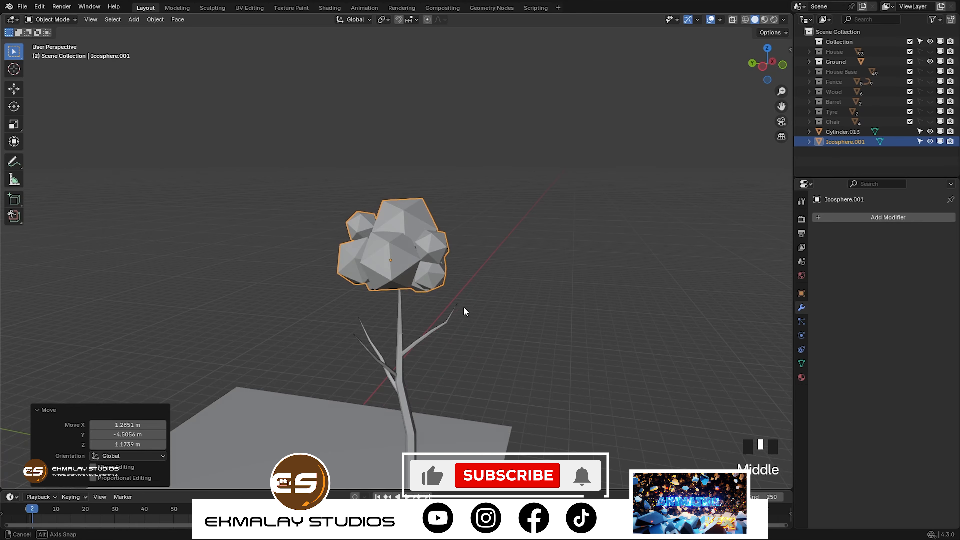
pyautogui.hotkey('shift', 'd')
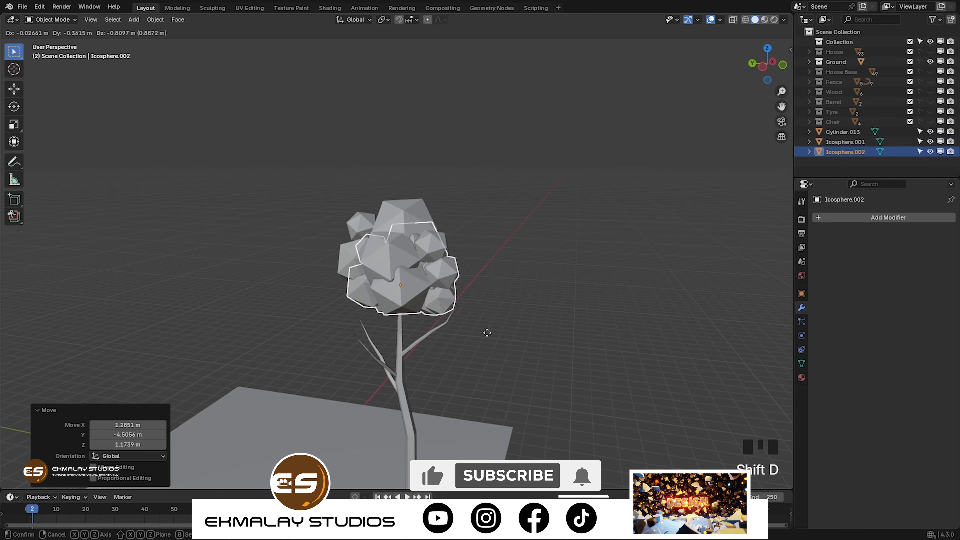
pyautogui.click(526, 374)
pyautogui.press('s')
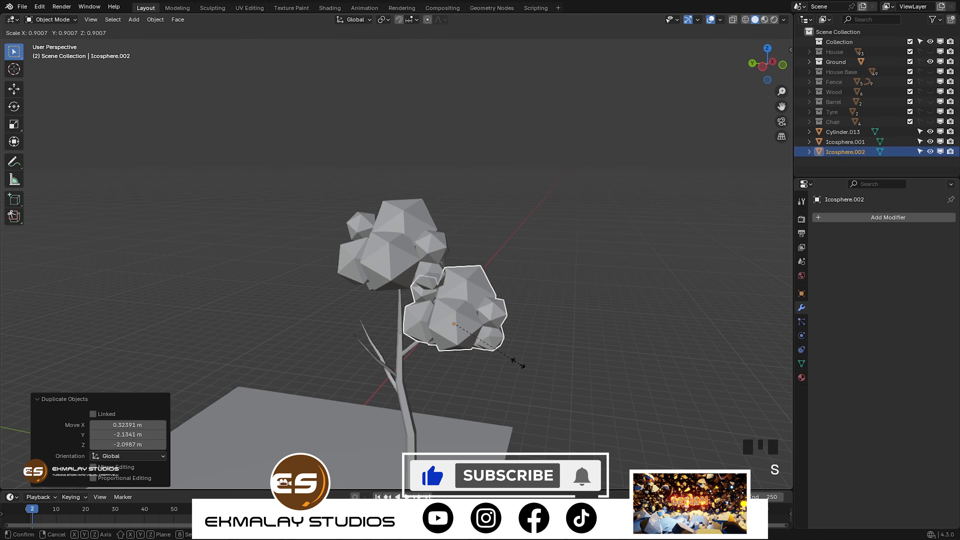
pyautogui.click(499, 356)
# - Rotate the smaller leaf cluster about 46.5° in the view and lower it about 0.30 m onto its branch tip
pyautogui.moveTo(521, 362); pyautogui.dragTo(521, 326, button='middle')
pyautogui.press('r')
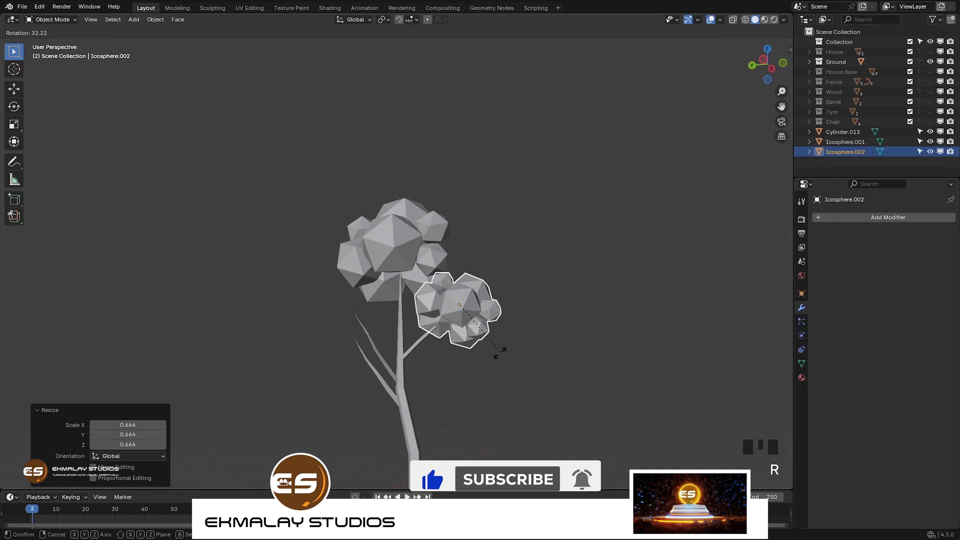
pyautogui.click(527, 351)
pyautogui.moveTo(527, 350); pyautogui.dragTo(291, 371, button='middle')
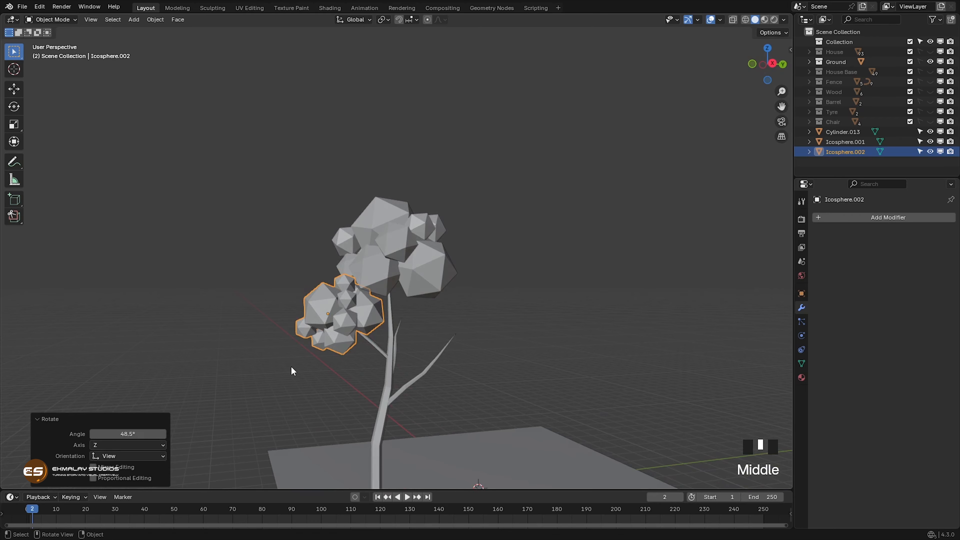
pyautogui.press('g')
pyautogui.click(296, 375)
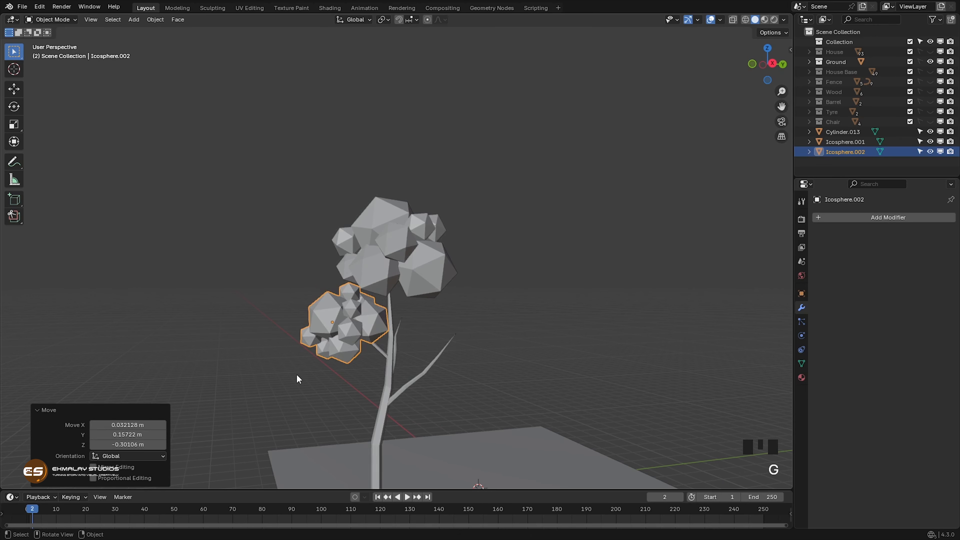
# - Duplicate the small leaf cluster about 1.08, 3.49 and -0.37 m onto the opposite branch and rotate the copy about 63°
pyautogui.hotkey('shift', 'd')
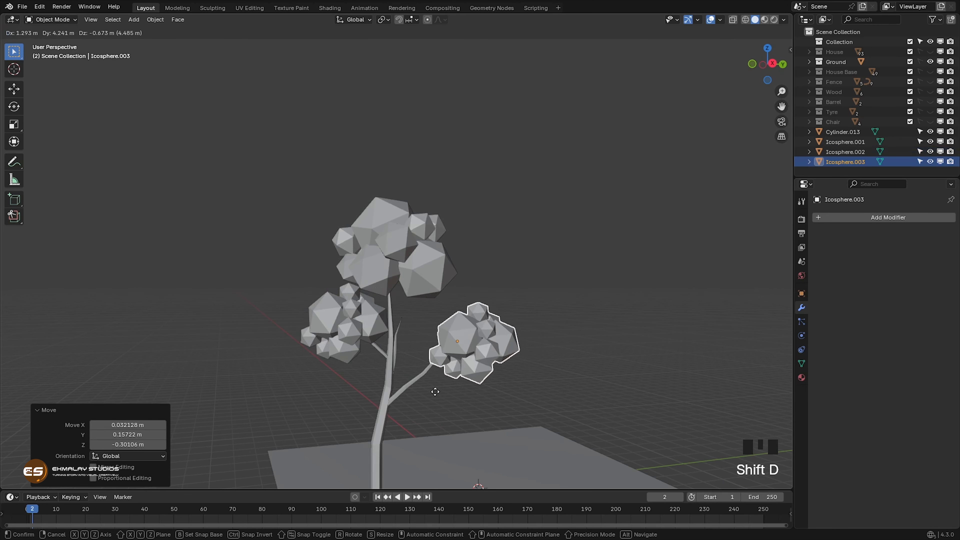
pyautogui.click(416, 384)
pyautogui.press('r')
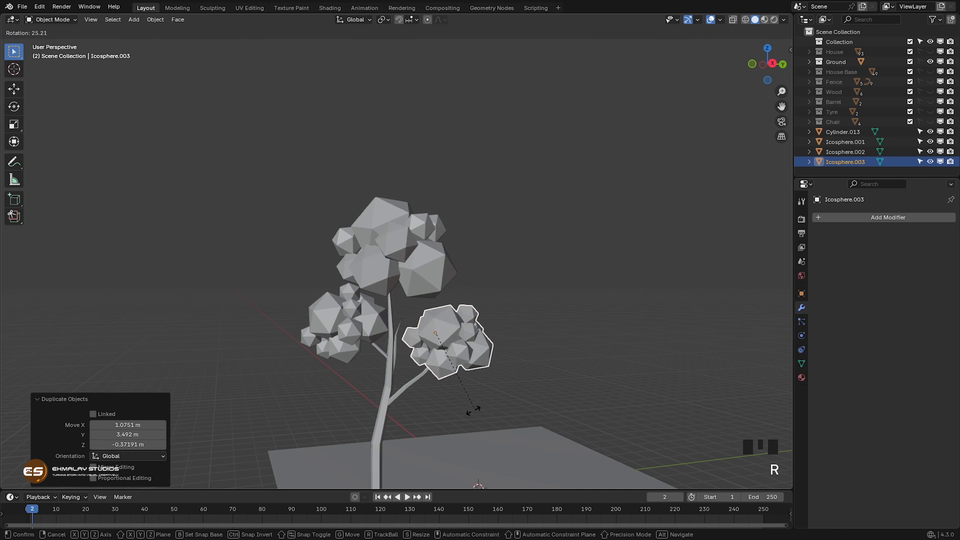
pyautogui.click(425, 388)
# - Trackball-rotate this cluster about 23.5° and 28.1°, and move it about -0.09, -0.32 and -0.36 m onto the branch
pyautogui.moveTo(450, 405); pyautogui.dragTo(240, 395, button='middle')
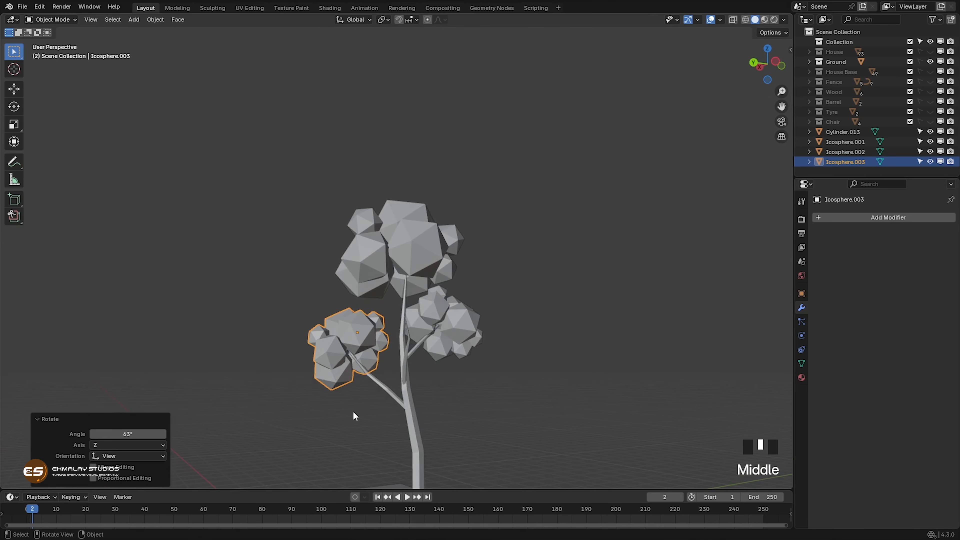
pyautogui.press('r')
pyautogui.press('r')
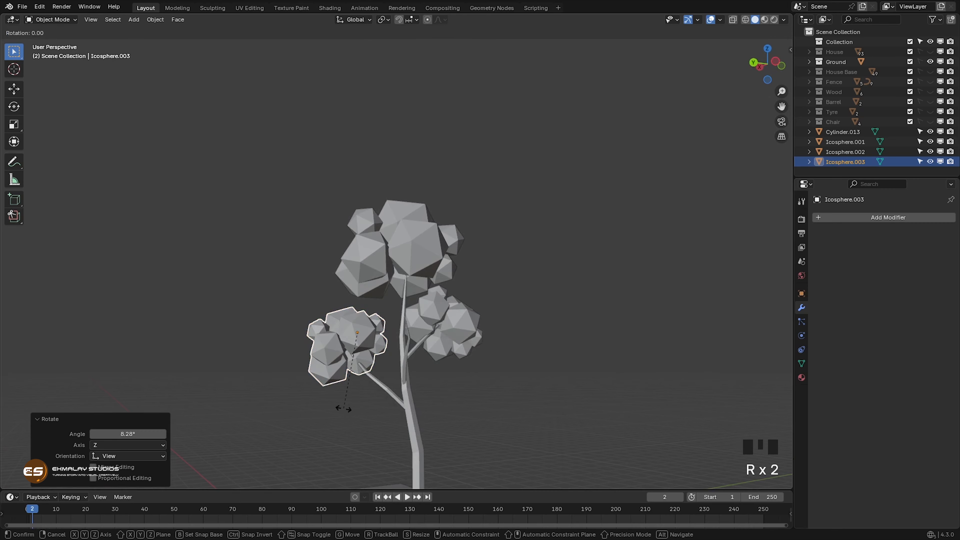
pyautogui.click(370, 433)
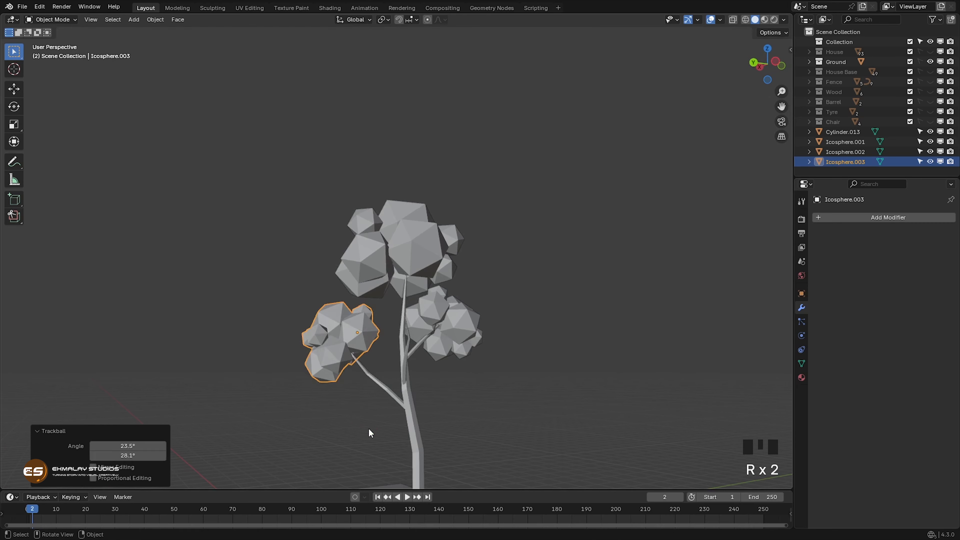
pyautogui.press('g')
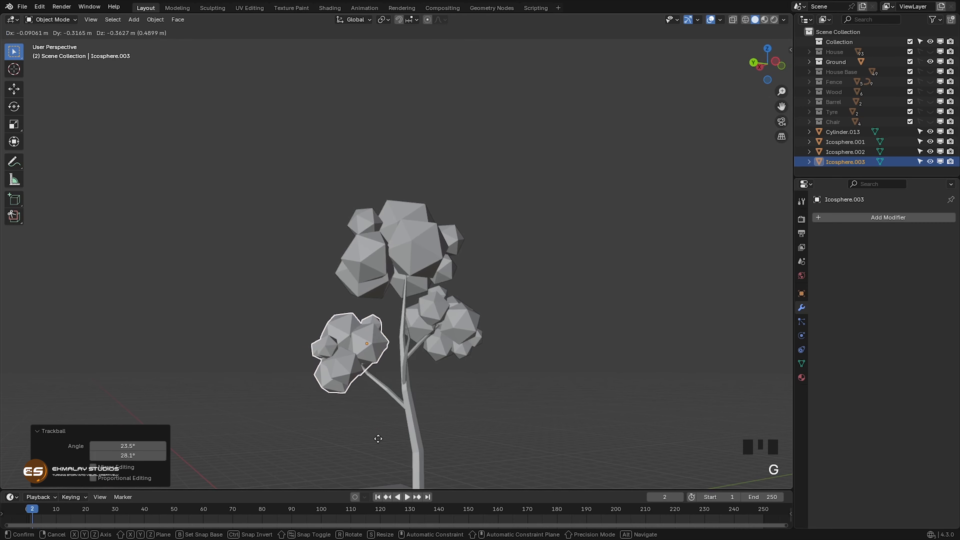
pyautogui.click(379, 440)
# - Duplicate the cluster about -2.92, -0.41 and 0.89 m to the remaining branch and trackball-rotate the copy about 22.3° and 59.6°
pyautogui.moveTo(352, 402); pyautogui.dragTo(414, 405, button='middle')
pyautogui.hotkey('shift', 'd')
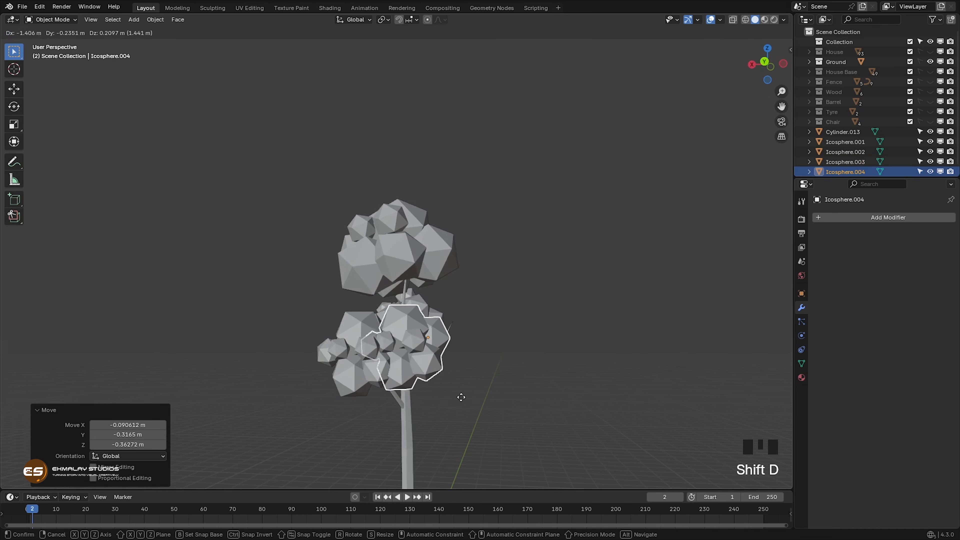
pyautogui.click(547, 403)
pyautogui.moveTo(545, 399); pyautogui.dragTo(389, 398, button='middle')
pyautogui.press('r')
pyautogui.press('r')
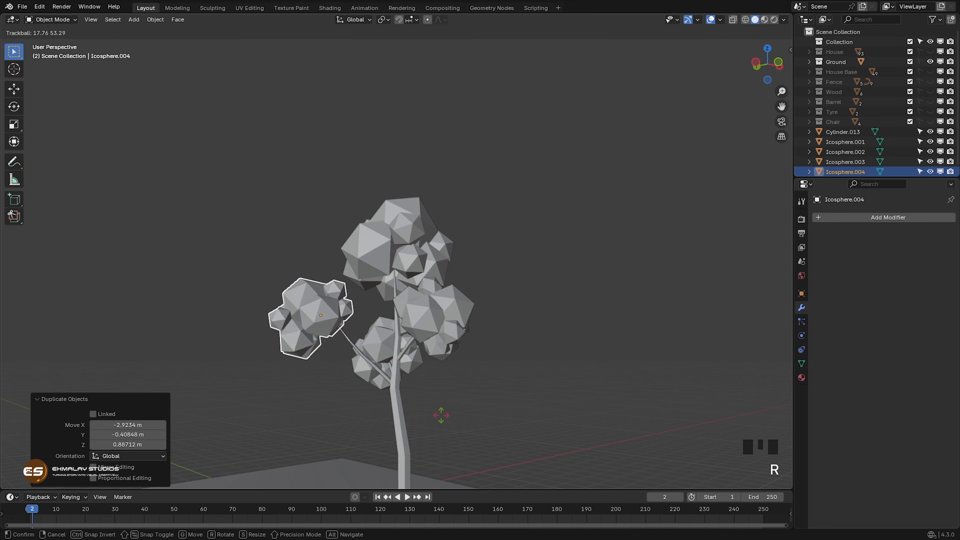
pyautogui.click(447, 419)
# - Move the new cluster about 0.79, -0.61 and -0.41 m onto its branch tip and scale it down slightly
pyautogui.press('g')
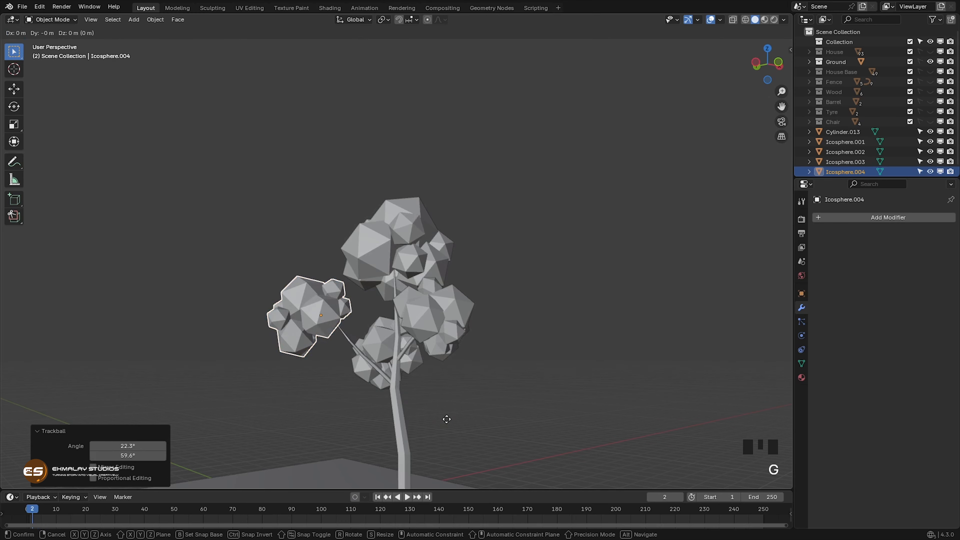
pyautogui.click(477, 431)
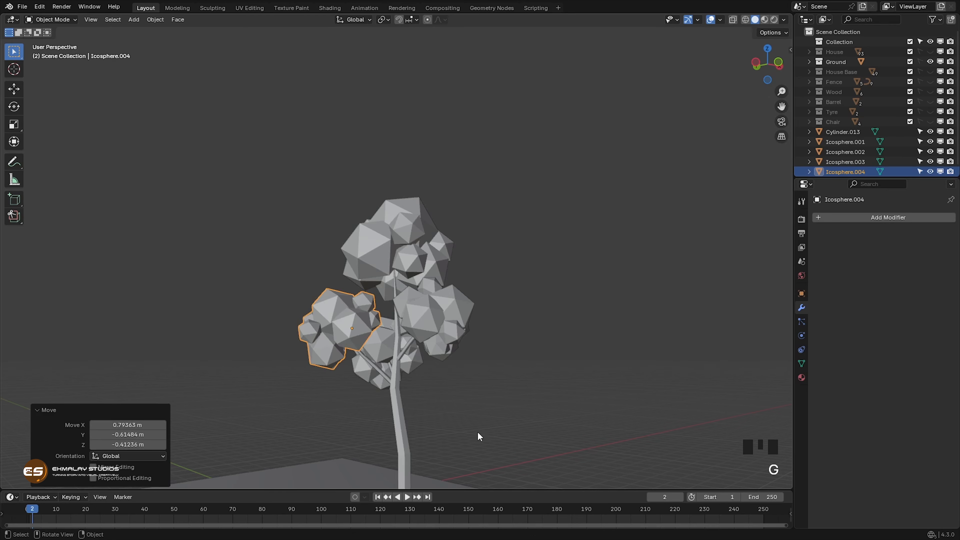
pyautogui.press('s')
pyautogui.click(462, 421)
# - Move the whole tree, trunk and all leaf clusters, along negative Y off the ground plane, and clear the selection
pyautogui.moveTo(372, 417); pyautogui.dragTo(527, 427, button='middle')
pyautogui.scroll(-4, 416, 397)
pyautogui.moveTo(416, 396)
pyautogui.mouseDown(button='middle')
pyautogui.moveTo(435, 398)
pyautogui.moveTo(401, 387)
pyautogui.mouseUp(button='middle')
pyautogui.moveTo(351, 225); pyautogui.dragTo(456, 334)
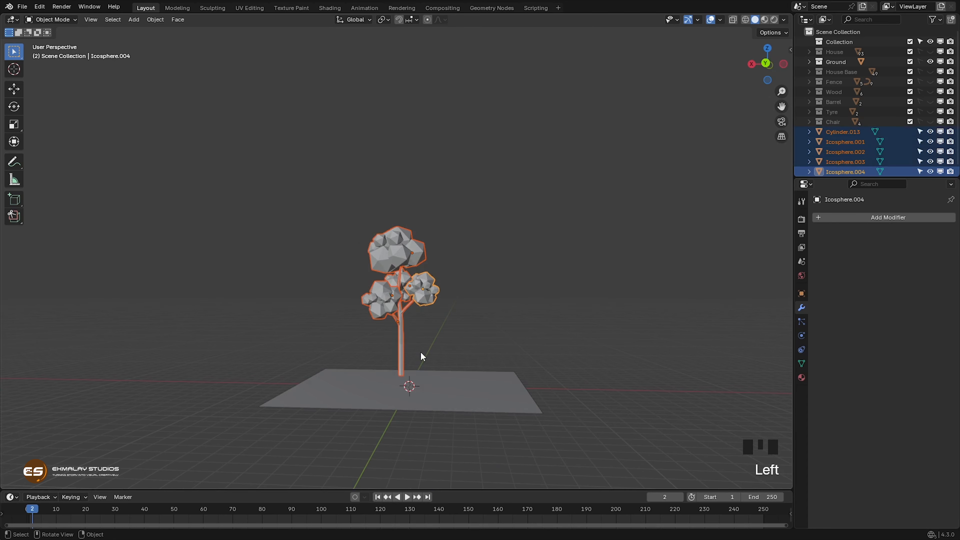
pyautogui.moveTo(420, 351)
pyautogui.mouseDown(button='middle')
pyautogui.moveTo(437, 353)
pyautogui.moveTo(420, 363)
pyautogui.mouseUp(button='middle')
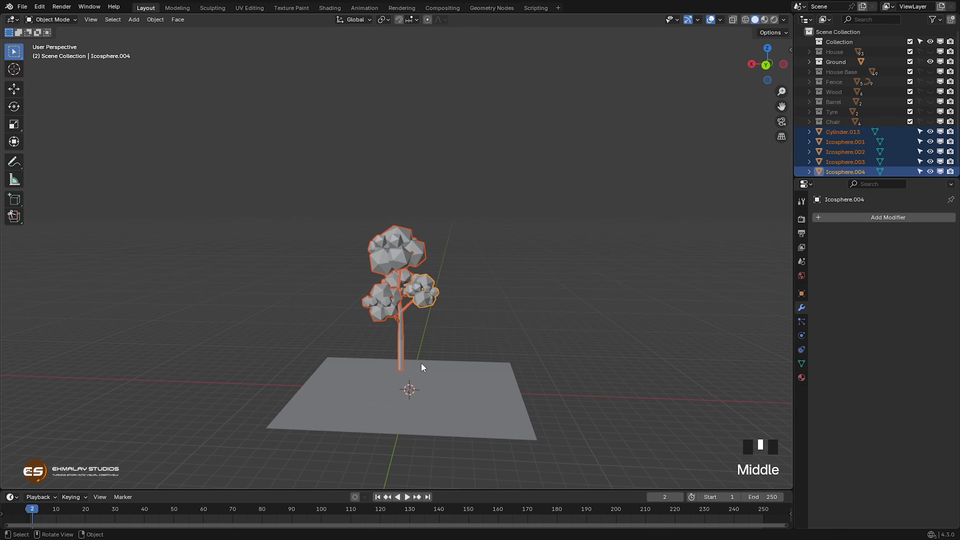
pyautogui.press('g')
pyautogui.press('y')
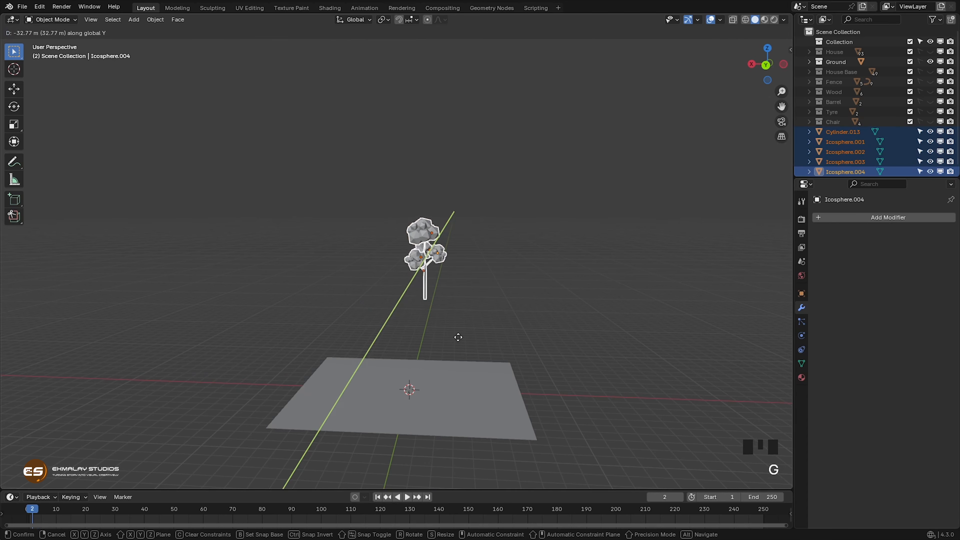
pyautogui.click(451, 355)
pyautogui.moveTo(446, 390); pyautogui.dragTo(446, 352, button='middle')
pyautogui.click(485, 358)
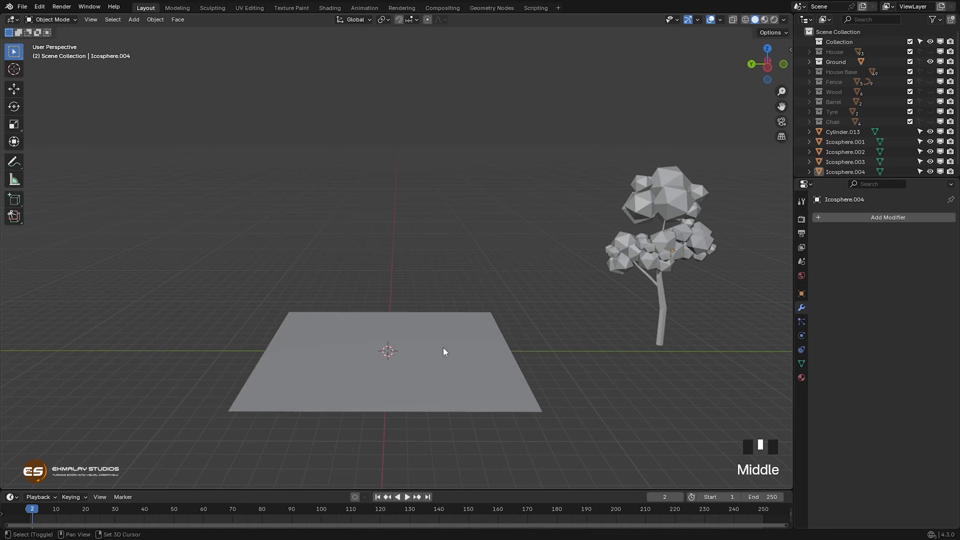
# - Add a cylinder with 5 vertices, 0.21 m radius and 2 m depth at the origin and raise it about 0.93 m along Z
pyautogui.hotkey('shift', 'a')
pyautogui.moveTo(422, 340)
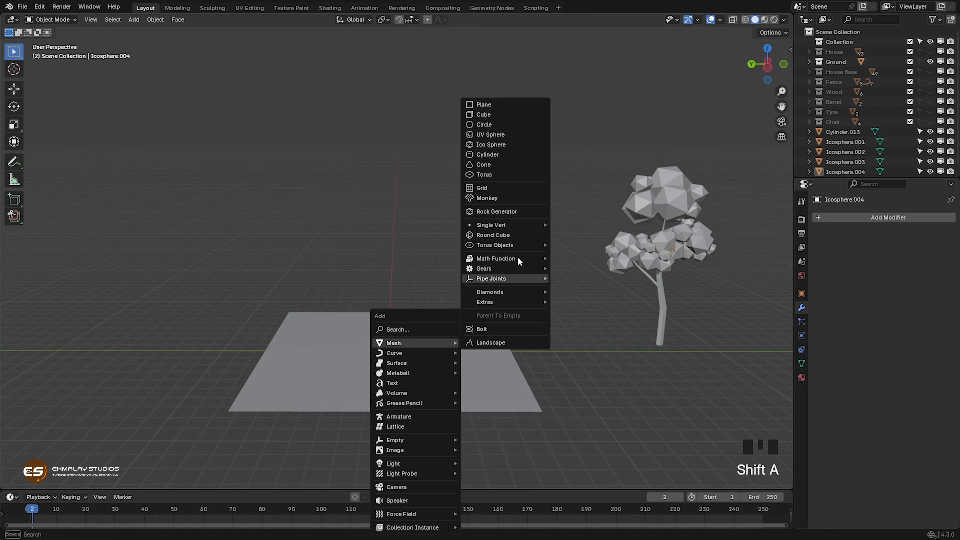
pyautogui.click(490, 155)
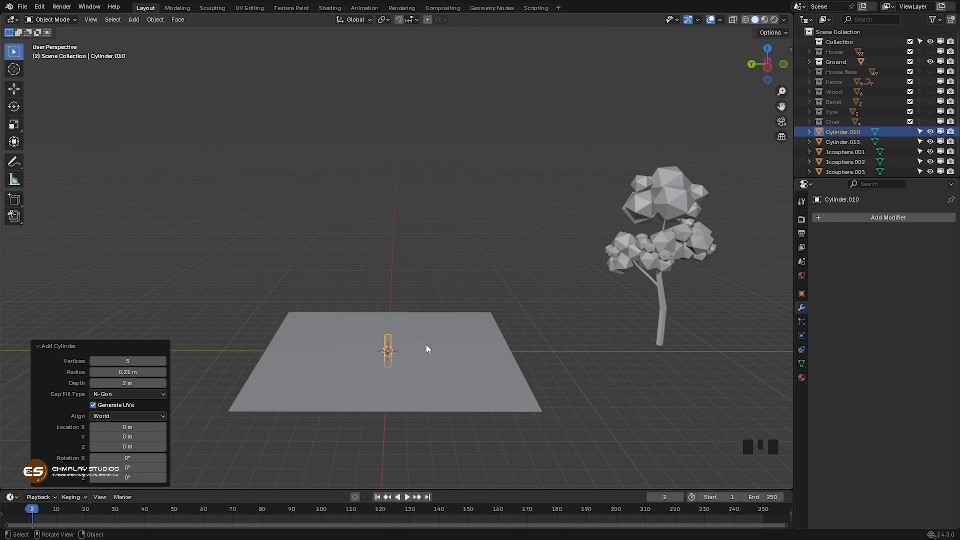
pyautogui.press('g')
pyautogui.press('z')
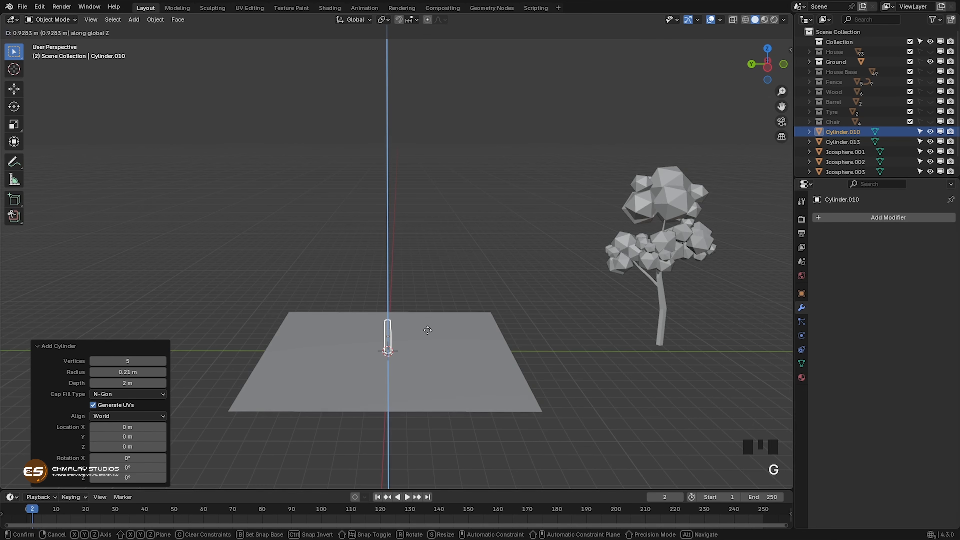
pyautogui.click(428, 330)
# - Lengthen the new trunk by raising the cylinder's top face about 0.7 m and a further 0.35 m along Z
pyautogui.press('KP_Decimal')
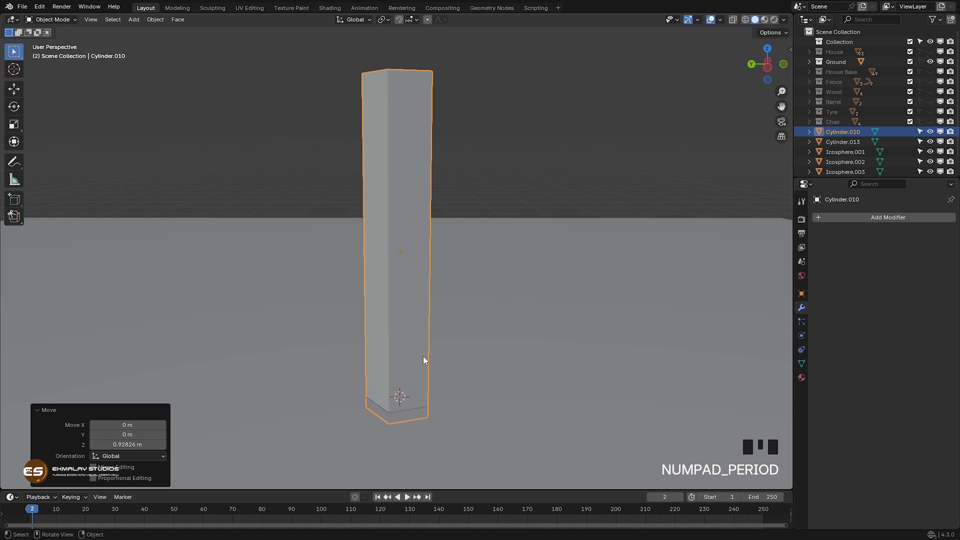
pyautogui.moveTo(423, 356); pyautogui.dragTo(447, 361, button='middle')
pyautogui.scroll(-2, 459, 366)
pyautogui.scroll(-2, 461, 322)
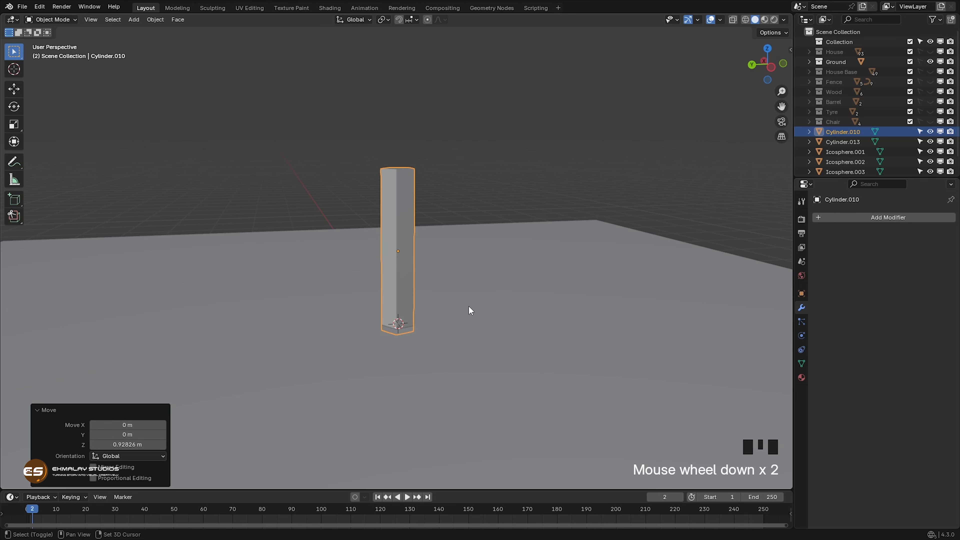
pyautogui.keyDown('shift'); pyautogui.moveTo(469, 311); pyautogui.dragTo(456, 364, button='middle'); pyautogui.keyUp('shift')
pyautogui.press('Tab')
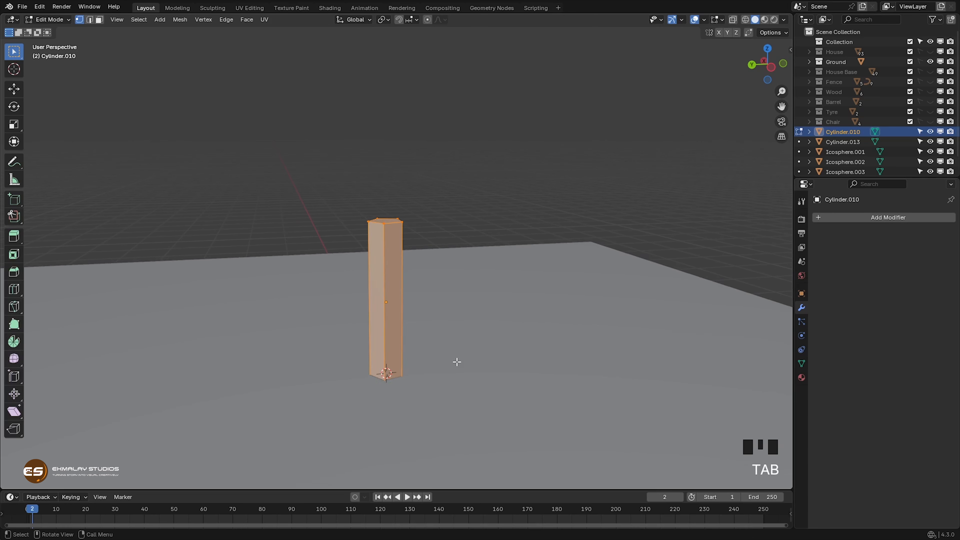
pyautogui.press('3')
pyautogui.click(393, 224)
pyautogui.press('g')
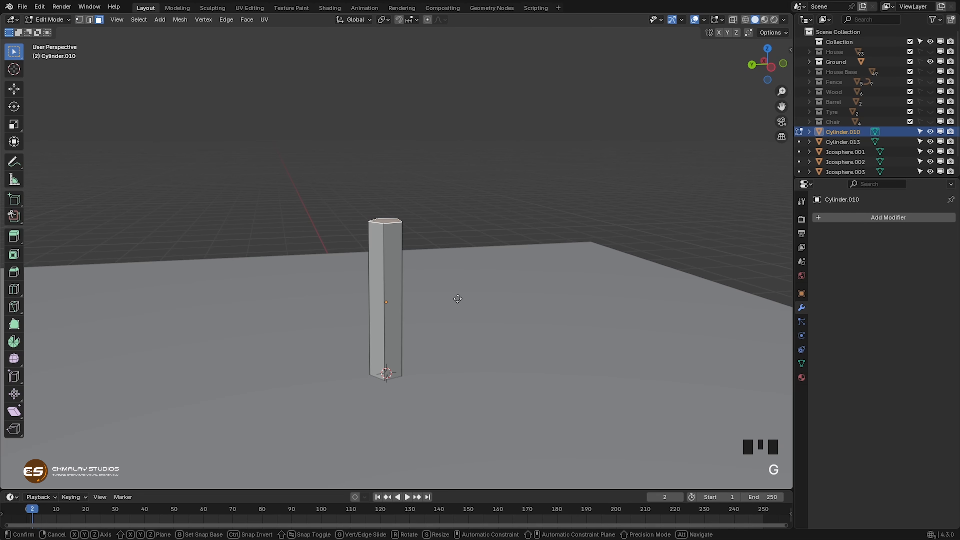
pyautogui.press('z')
pyautogui.click(457, 242)
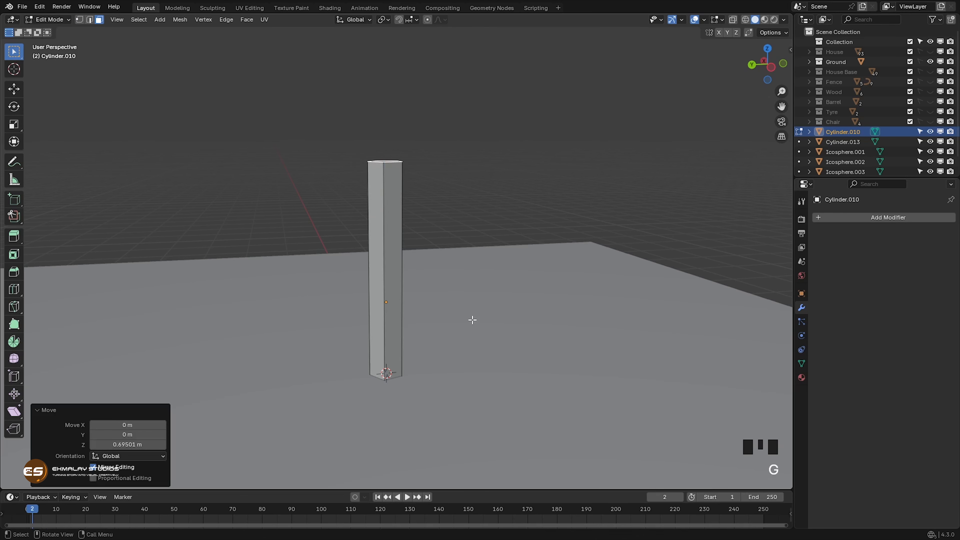
pyautogui.scroll(-3, 472, 320)
# - Add two evenly spaced horizontal loop cuts around the trunk
pyautogui.hotkey('ctrl', 'r')
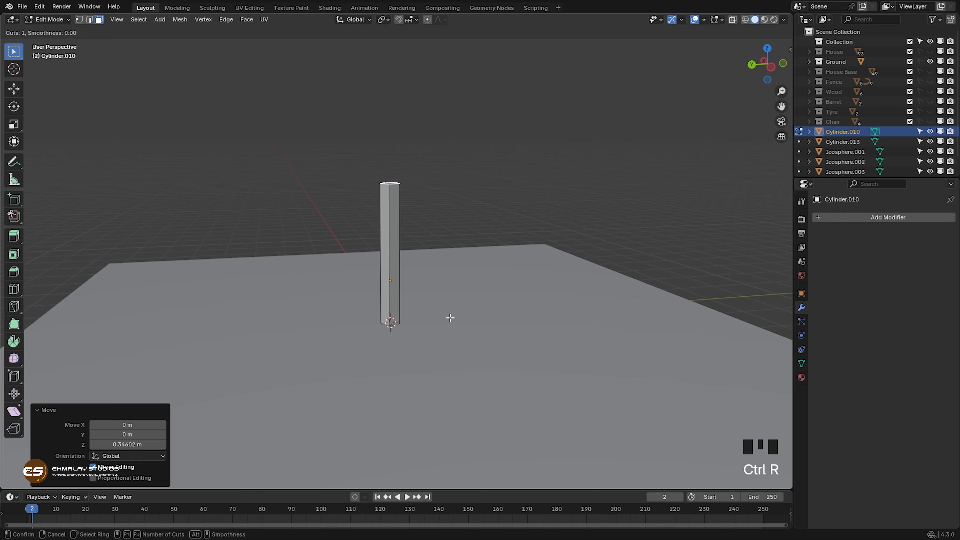
pyautogui.click(393, 253)
pyautogui.rightClick(394, 252)
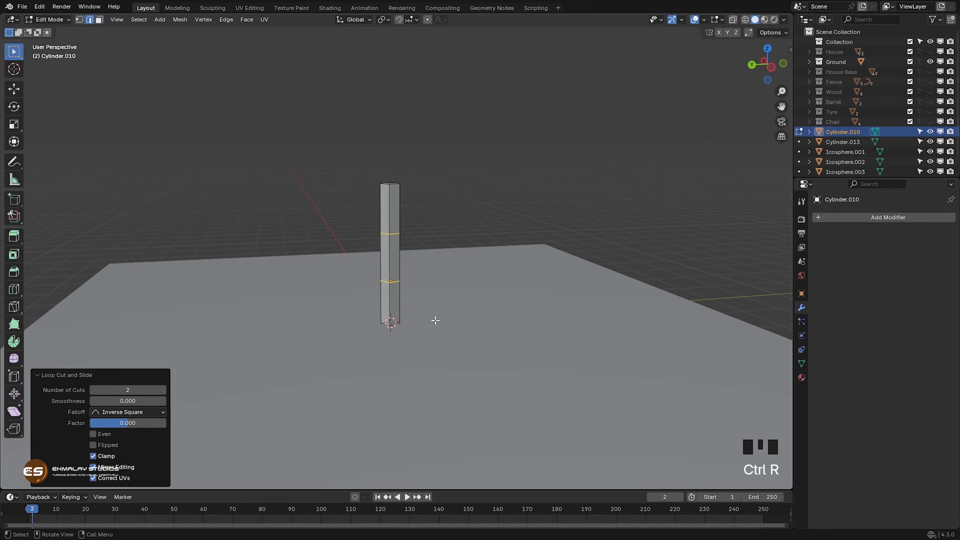
# - With see-through display on, select the trunk's bottom vertices and scale them up about 1.57 times
pyautogui.moveTo(435, 320); pyautogui.dragTo(429, 314, button='middle')
pyautogui.hotkey('alt', 'z')
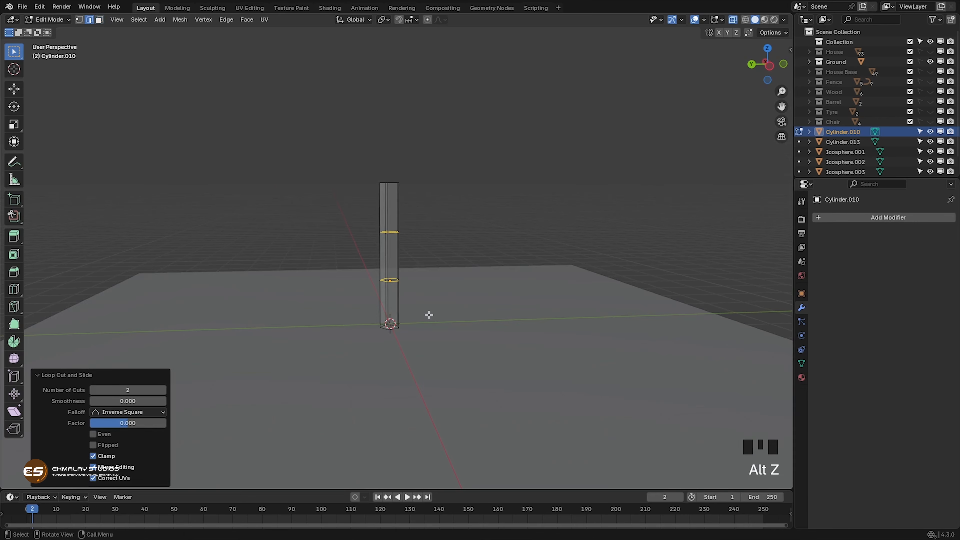
pyautogui.press('1')
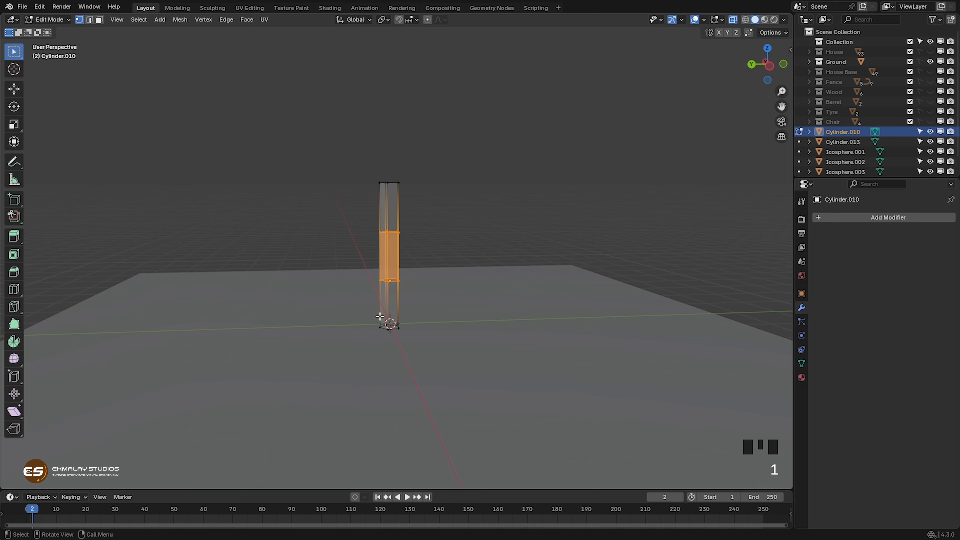
pyautogui.moveTo(365, 312); pyautogui.dragTo(435, 350)
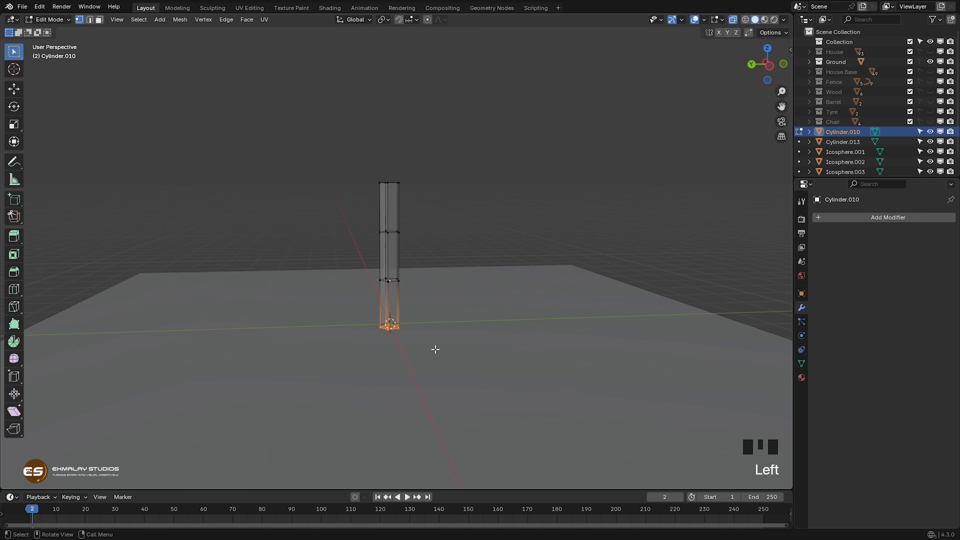
pyautogui.press('s')
pyautogui.click(457, 368)
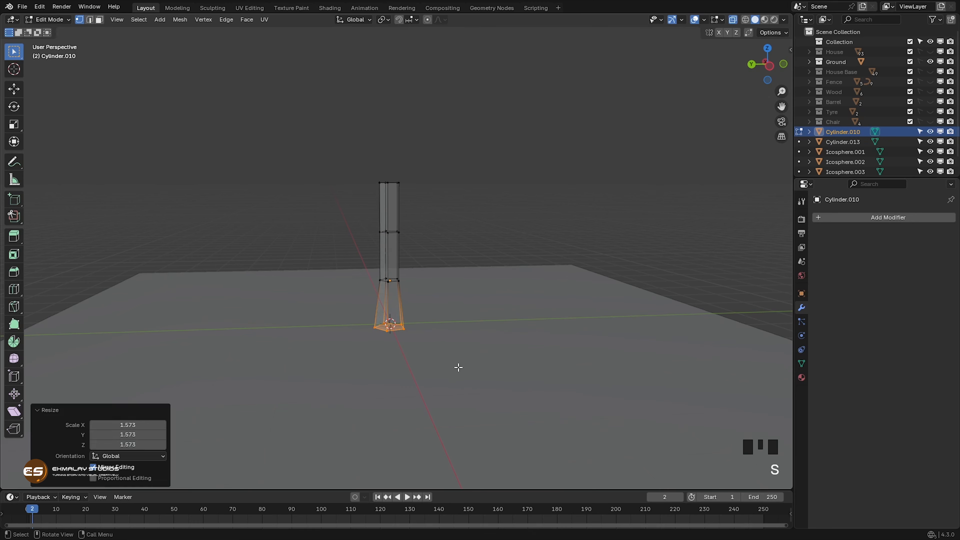
# - Scale the trunk's lower loop about 1.25 times and its upper loop about 1.08 times, and return to Object Mode in solid display
pyautogui.click(390, 280)
pyautogui.press('s')
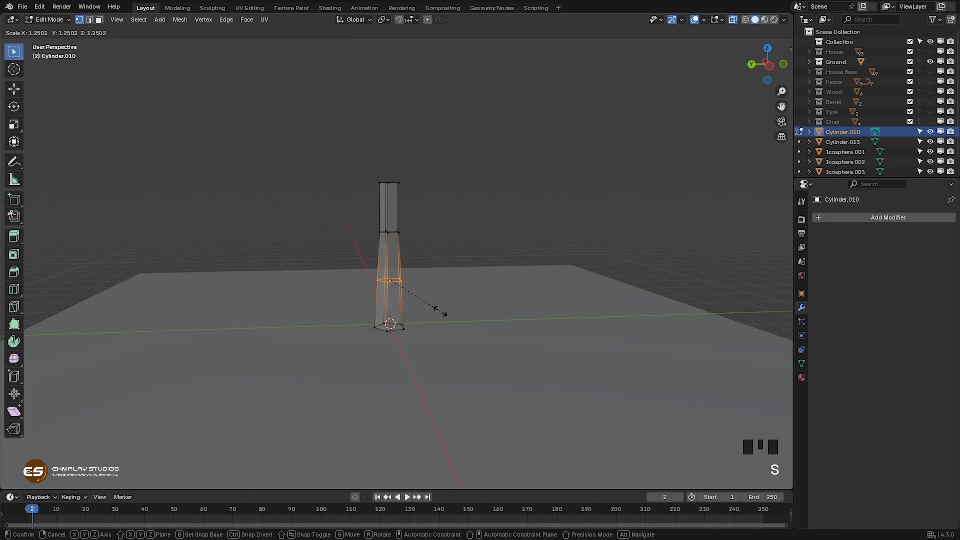
pyautogui.click(439, 310)
pyautogui.moveTo(370, 219); pyautogui.dragTo(416, 254)
pyautogui.press('s')
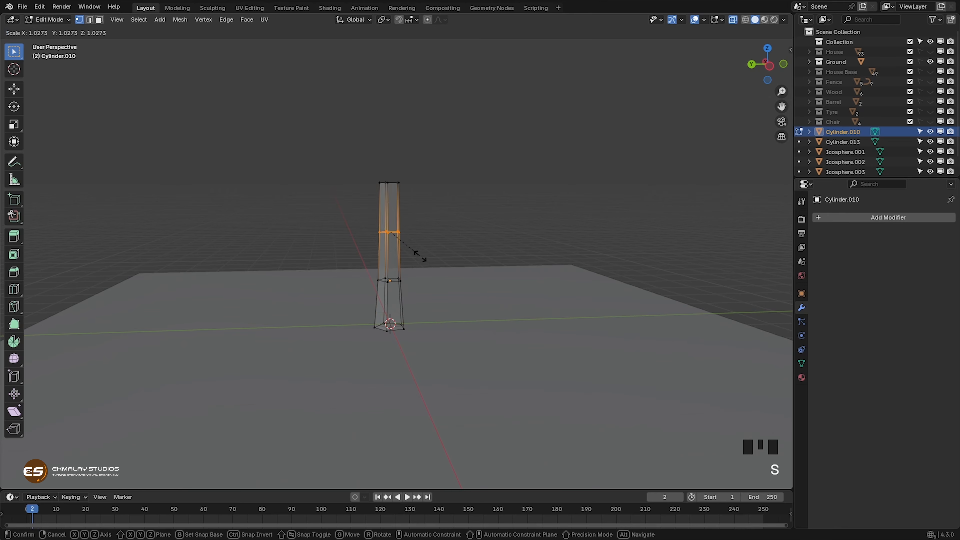
pyautogui.click(420, 256)
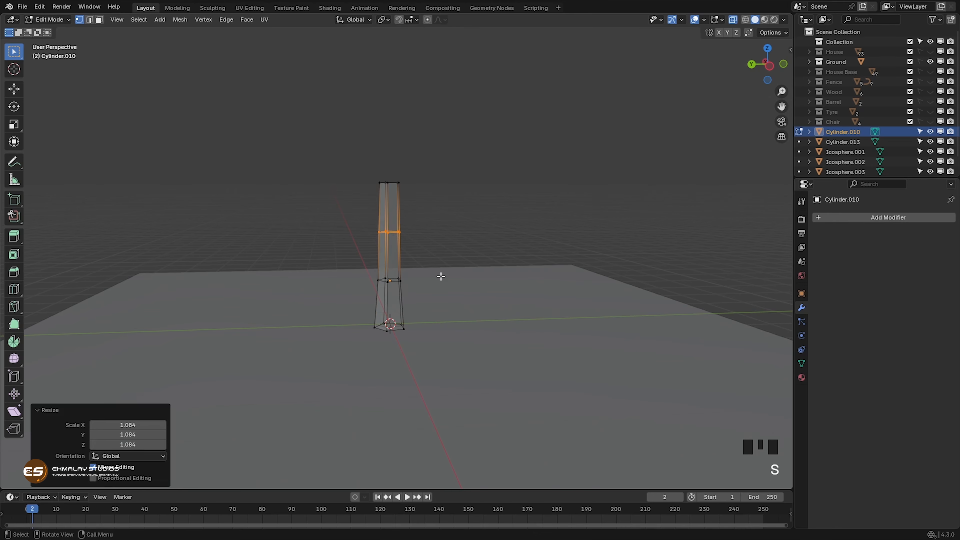
pyautogui.hotkey('alt', 'z')
pyautogui.press('Tab')
# - Add a cone at the origin for the foliage and set it to 6 vertices
pyautogui.moveTo(458, 354); pyautogui.dragTo(445, 365, button='middle')
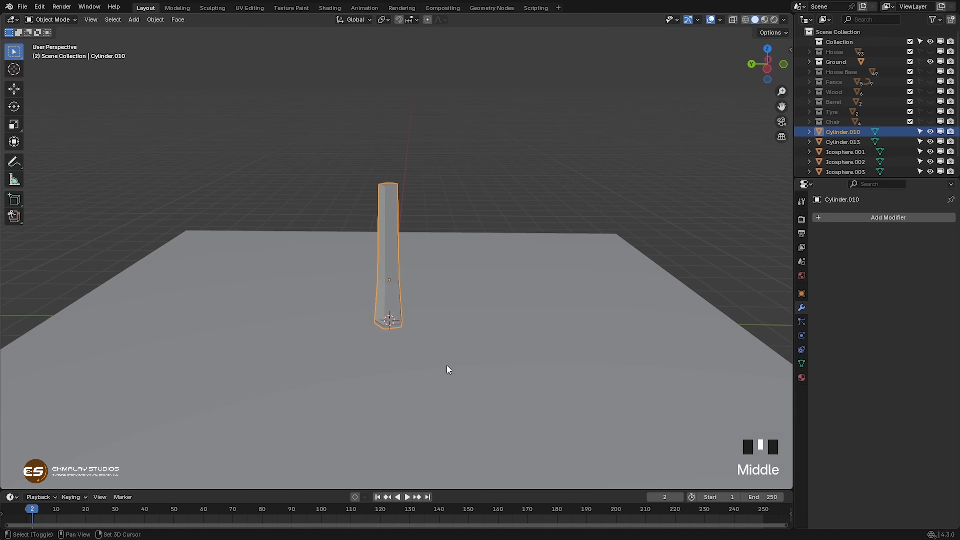
pyautogui.hotkey('shift', 'a')
pyautogui.moveTo(431, 343)
pyautogui.moveTo(521, 223)
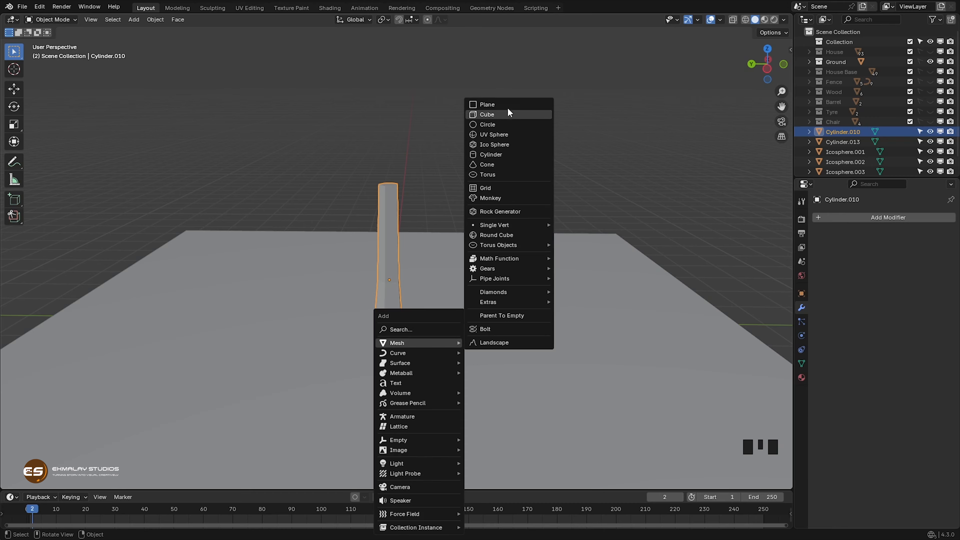
pyautogui.click(493, 165)
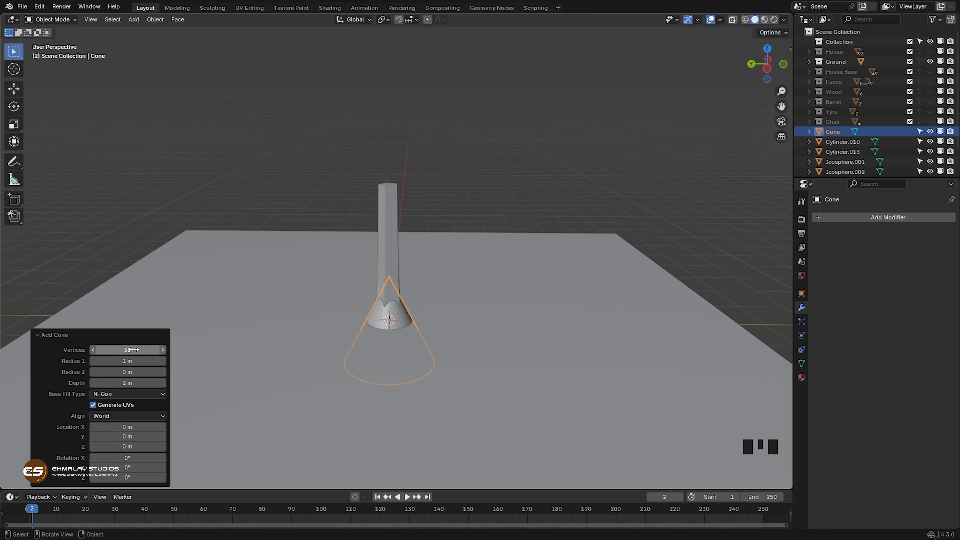
pyautogui.moveTo(132, 350); pyautogui.dragTo(0, 350)
pyautogui.click(163, 350)
pyautogui.click(163, 350)
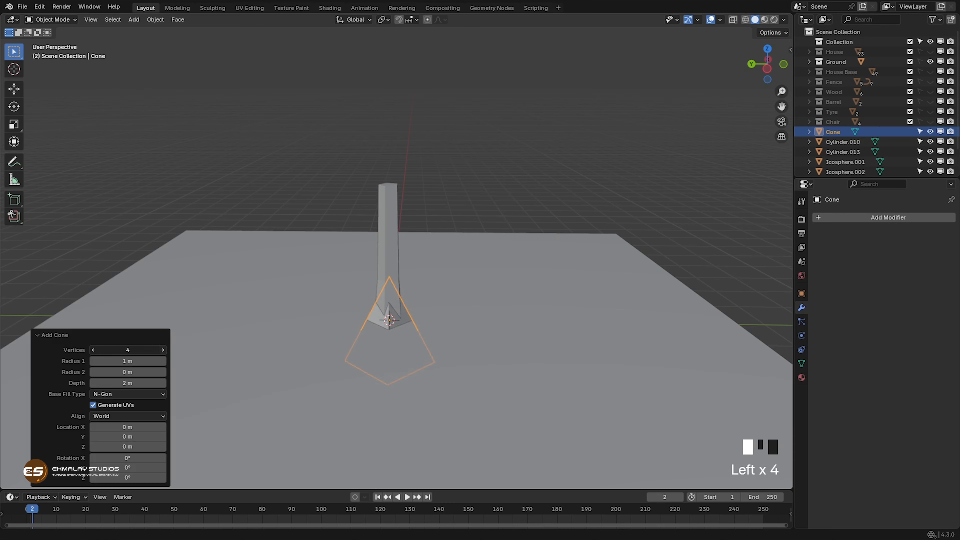
pyautogui.click(163, 350)
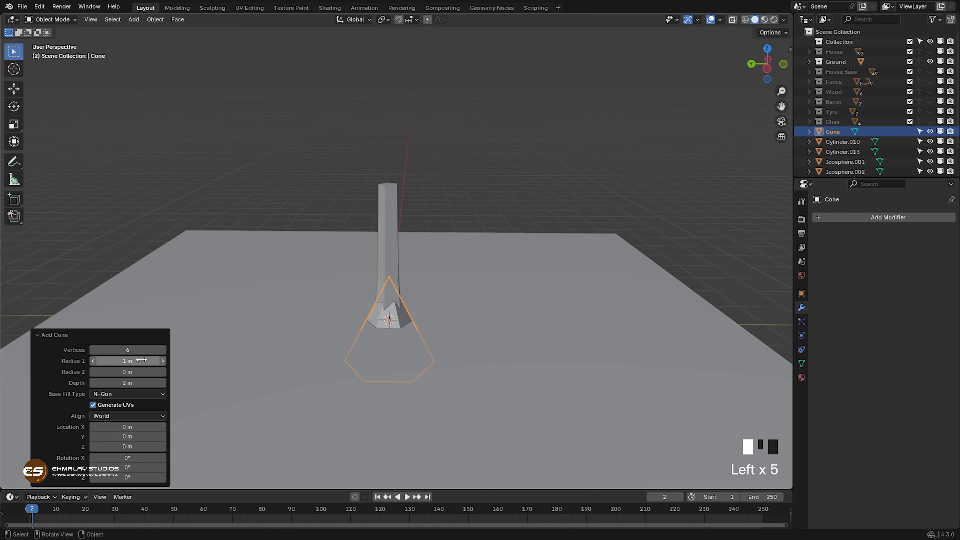
# - Raise the cone about 3.79 m along Z onto the trunk top and scale it up about 2.13 times
pyautogui.press('g')
pyautogui.press('z')
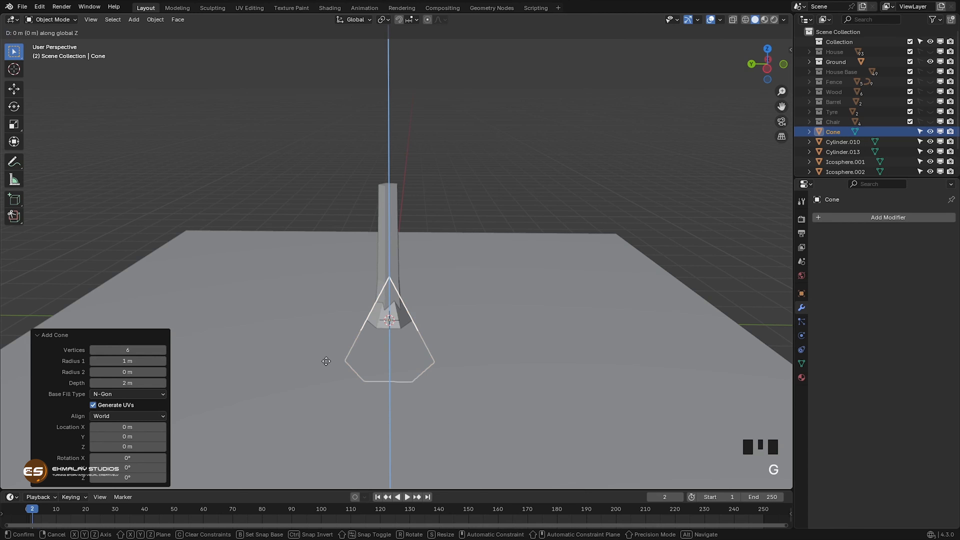
pyautogui.click(334, 188)
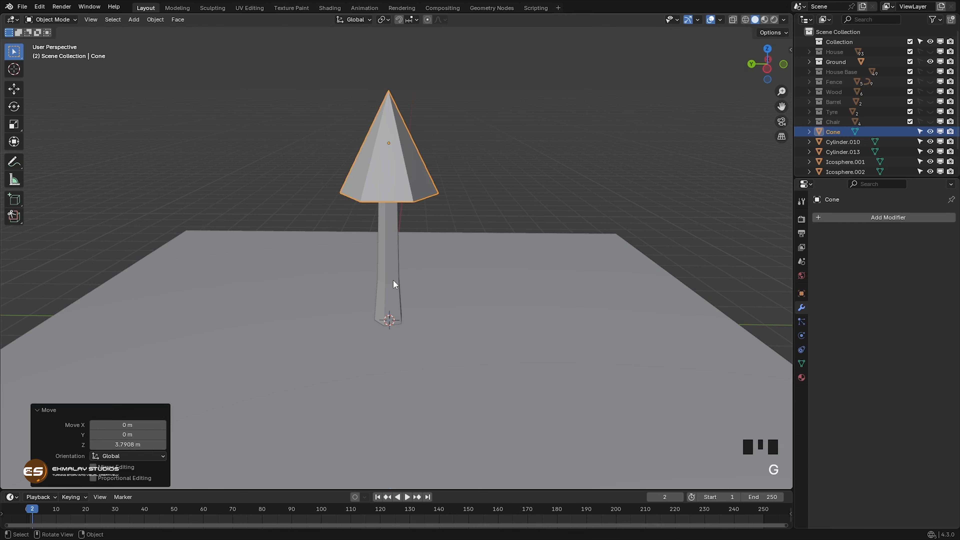
pyautogui.press('KP_Decimal')
pyautogui.scroll(-2, 422, 337)
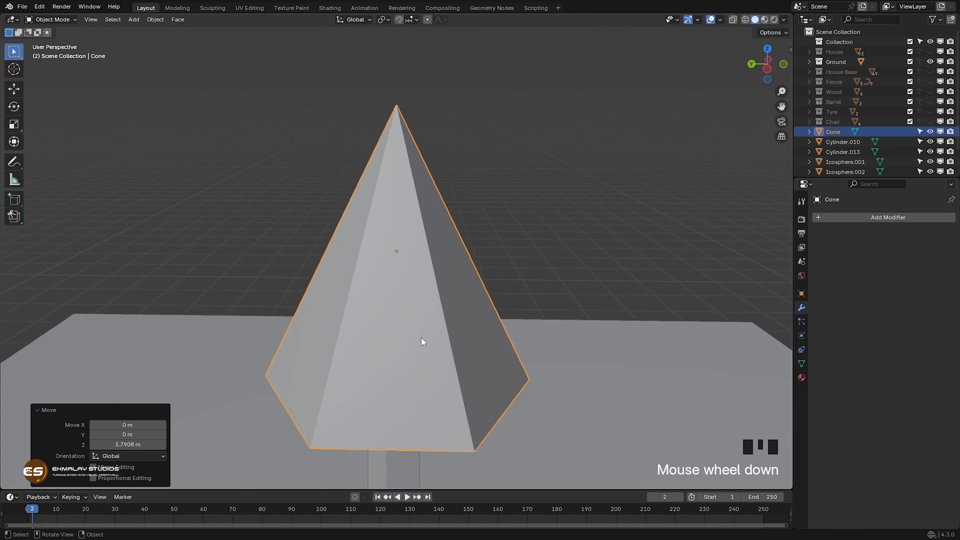
pyautogui.moveTo(422, 338); pyautogui.dragTo(423, 308, button='middle')
pyautogui.press('s')
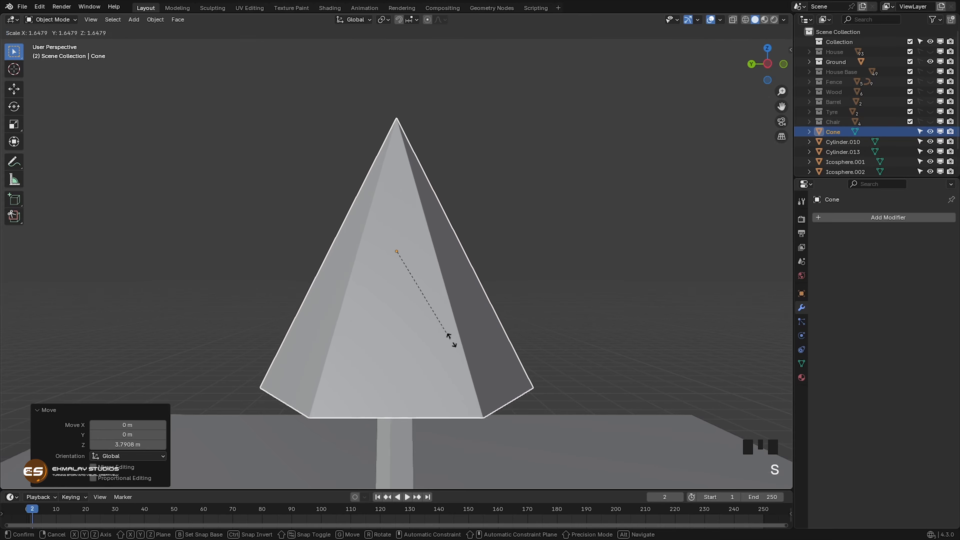
pyautogui.click(477, 359)
# - Delete the cone's bottom face in Edit Mode, leaving its underside open
pyautogui.scroll(-3, 482, 358)
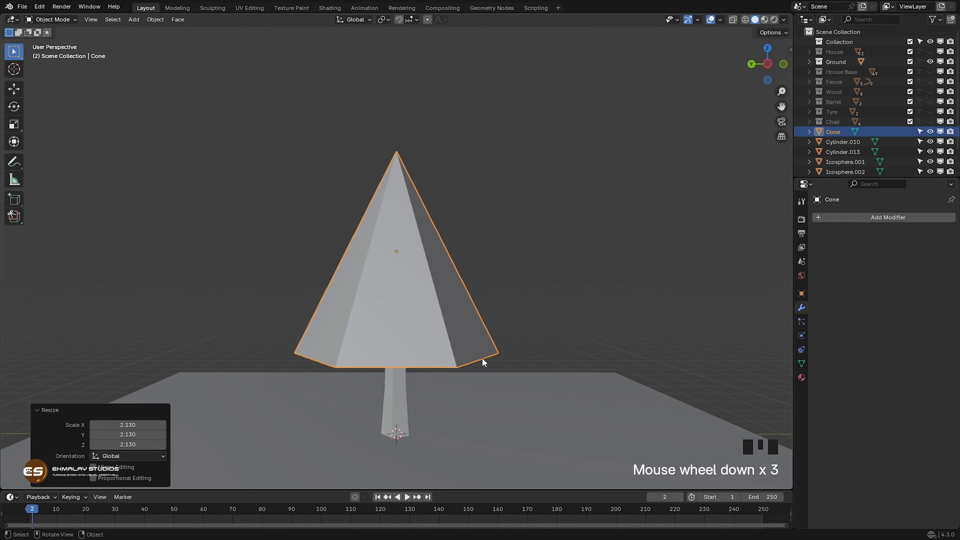
pyautogui.moveTo(481, 357); pyautogui.dragTo(456, 334, button='middle')
pyautogui.press('Tab')
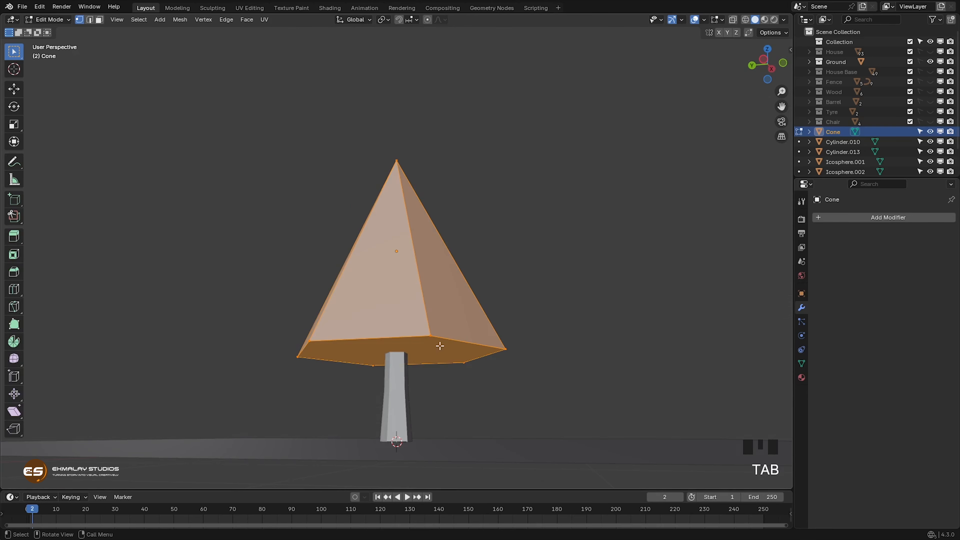
pyautogui.click(427, 349)
pyautogui.press('3')
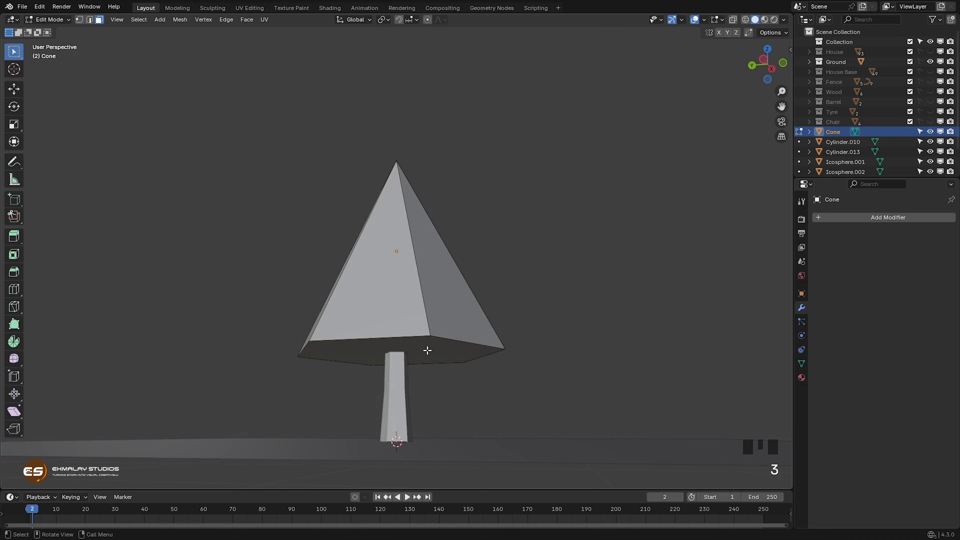
pyautogui.click(427, 350)
pyautogui.press('x')
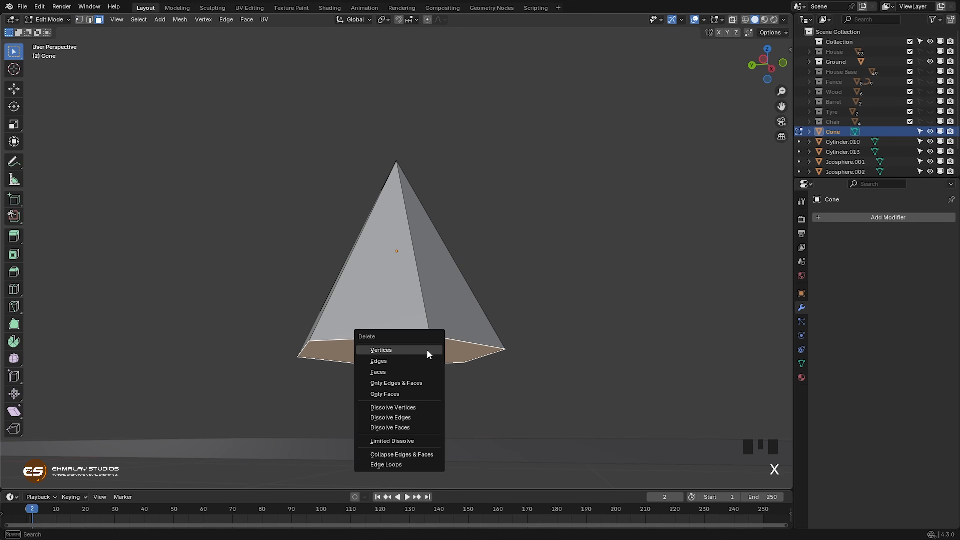
pyautogui.click(413, 371)
# - Knife-cut a narrow triangular notch into the lower edge of one cone side and delete the face inside it
pyautogui.moveTo(415, 371)
pyautogui.mouseDown(button='middle')
pyautogui.moveTo(454, 380)
pyautogui.moveTo(456, 367)
pyautogui.moveTo(423, 369)
pyautogui.moveTo(413, 322)
pyautogui.moveTo(426, 353)
pyautogui.moveTo(409, 357)
pyautogui.mouseUp(button='middle')
pyautogui.scroll(1, 424, 373)
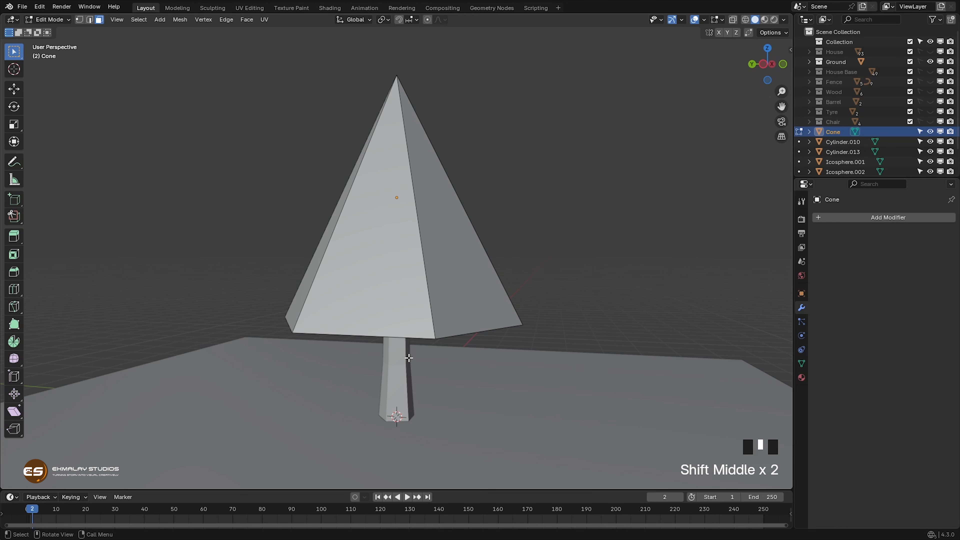
pyautogui.press('k')
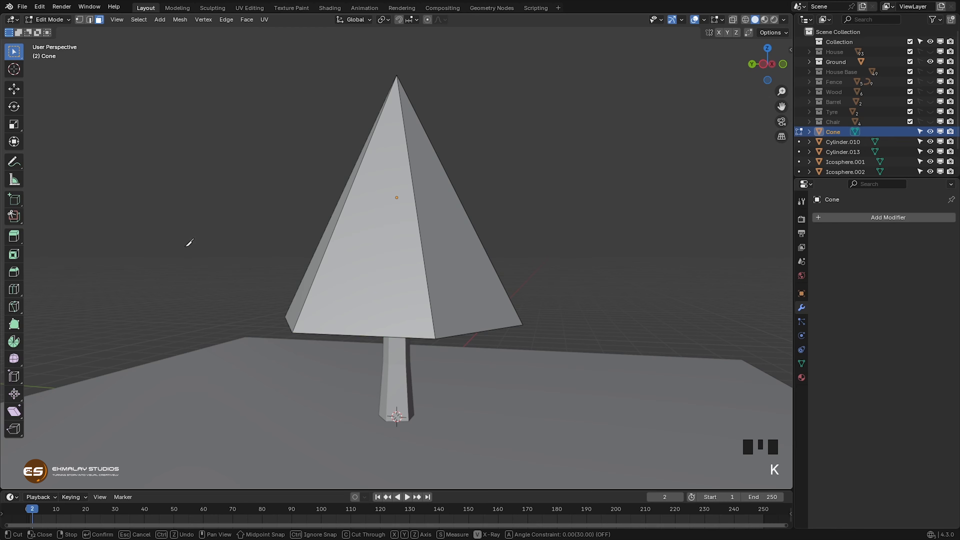
pyautogui.click(391, 336)
pyautogui.press('Return')
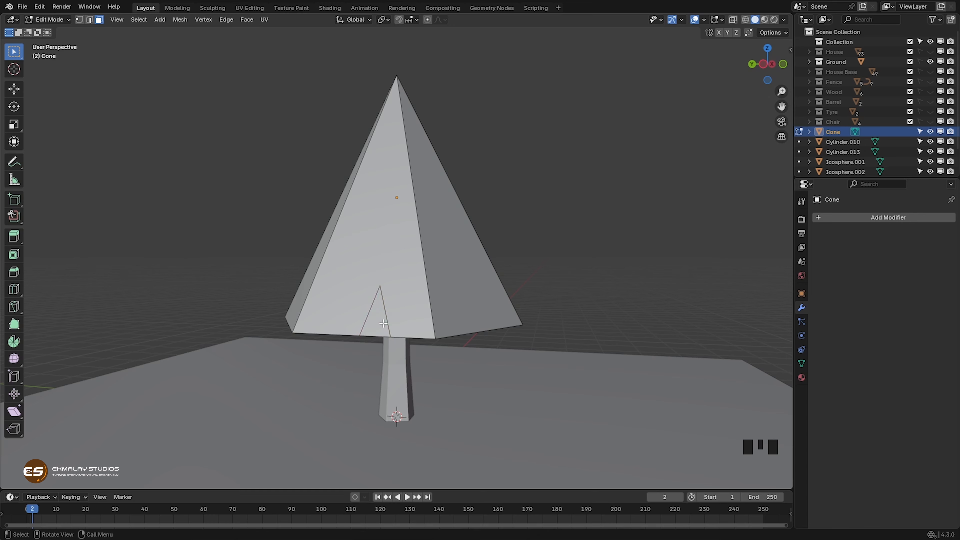
pyautogui.click(376, 328)
pyautogui.press('x')
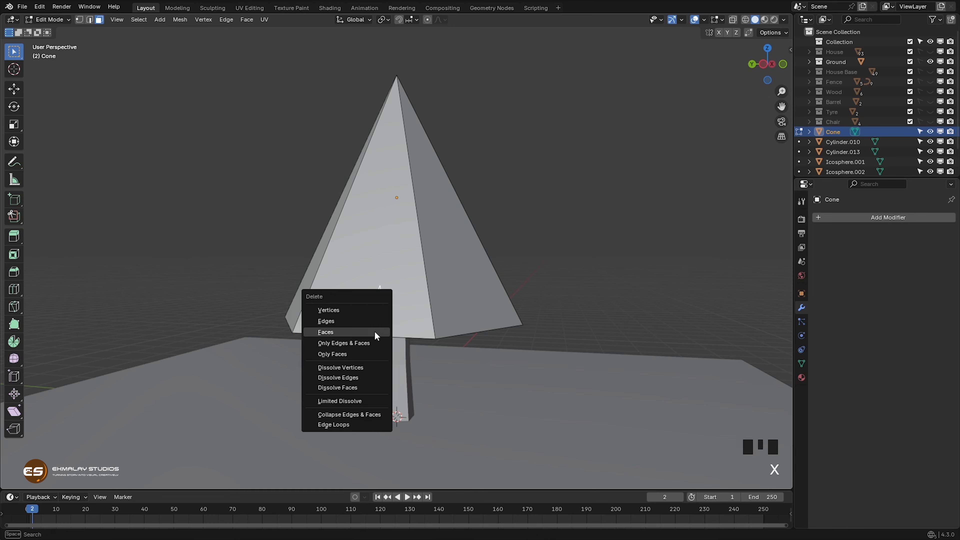
pyautogui.click(376, 333)
pyautogui.moveTo(447, 353); pyautogui.dragTo(338, 352, button='middle')
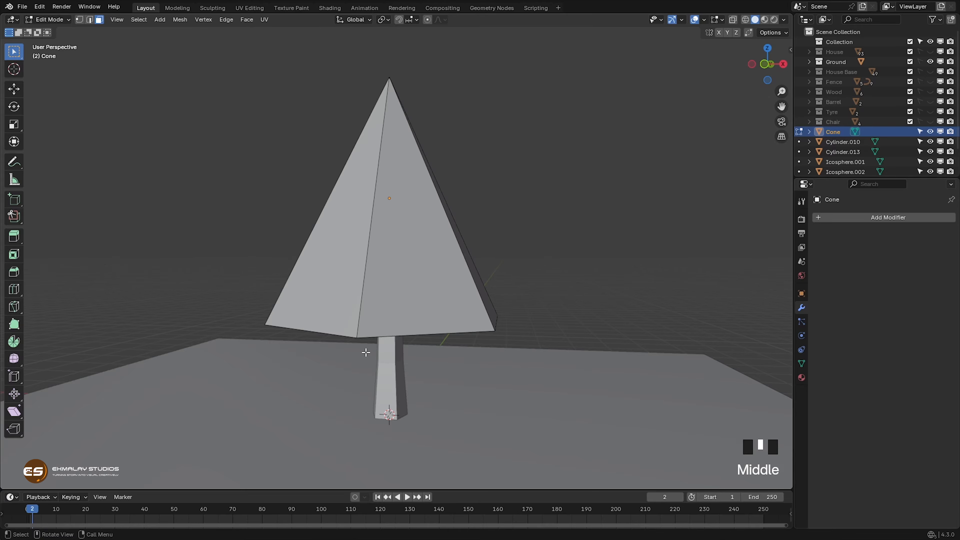
# - Knife-cut a narrow triangular notch into the lower edge of the cone side above the trunk
pyautogui.press('k')
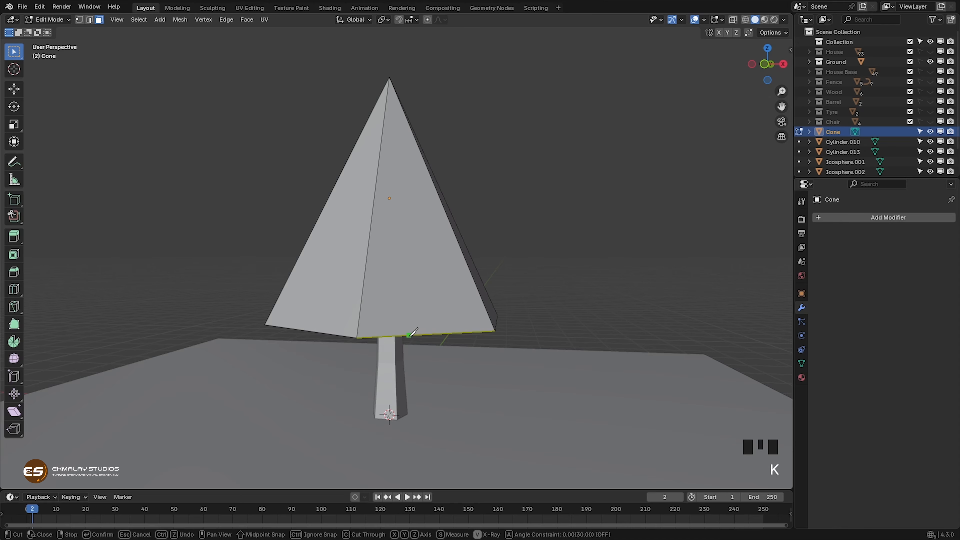
pyautogui.click(407, 335)
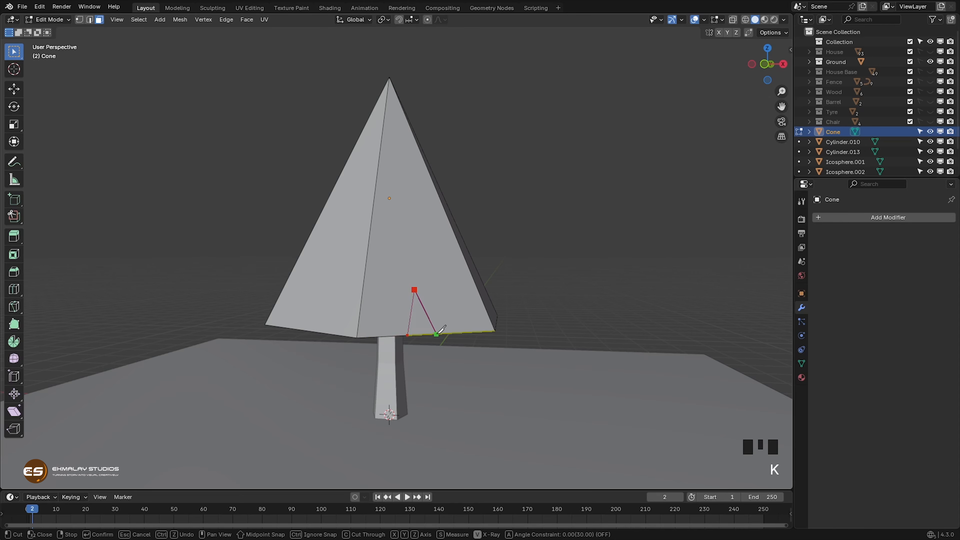
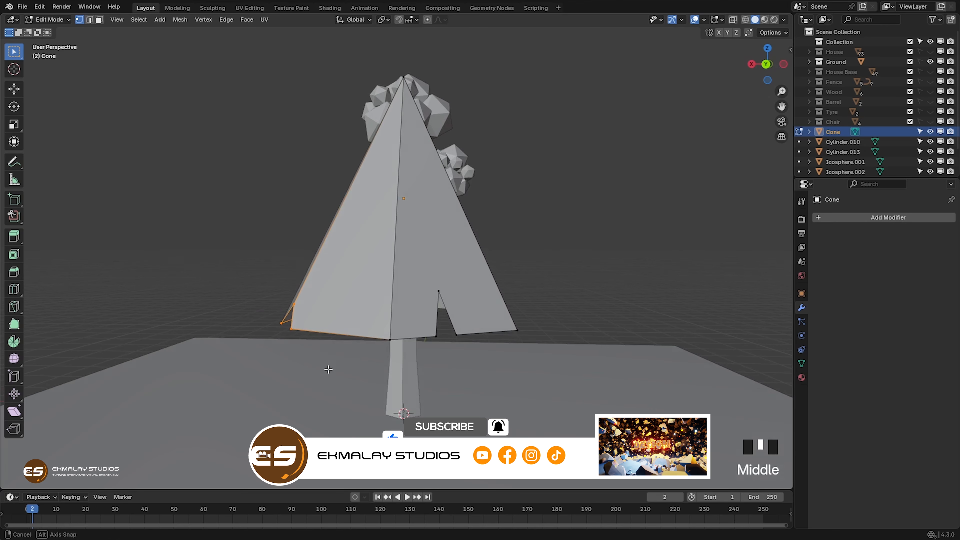
# - Move two corner vertices of the cone's lower rim inward and upward, the first about 0.27 m along negative X and 0.2 m up
pyautogui.press('g')
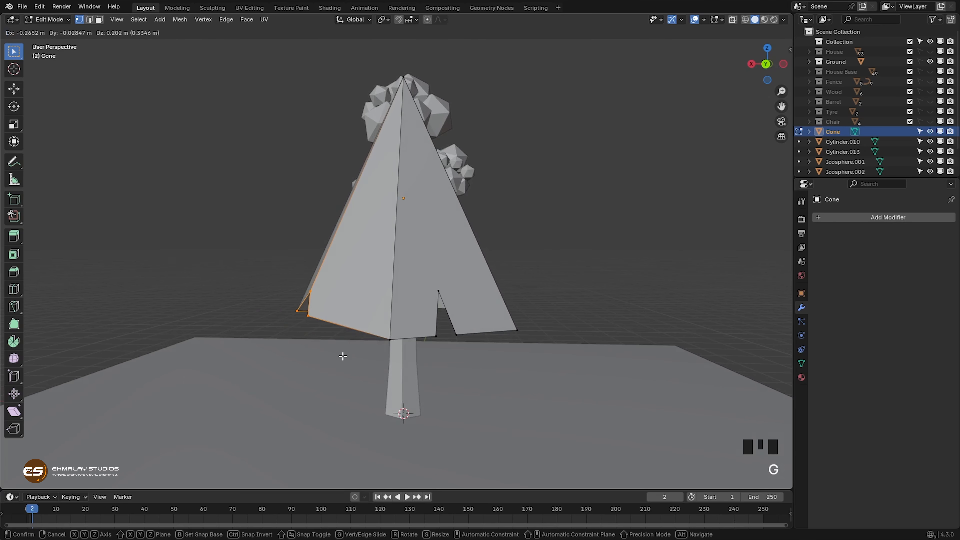
pyautogui.click(343, 357)
pyautogui.moveTo(431, 364); pyautogui.dragTo(375, 347, button='middle')
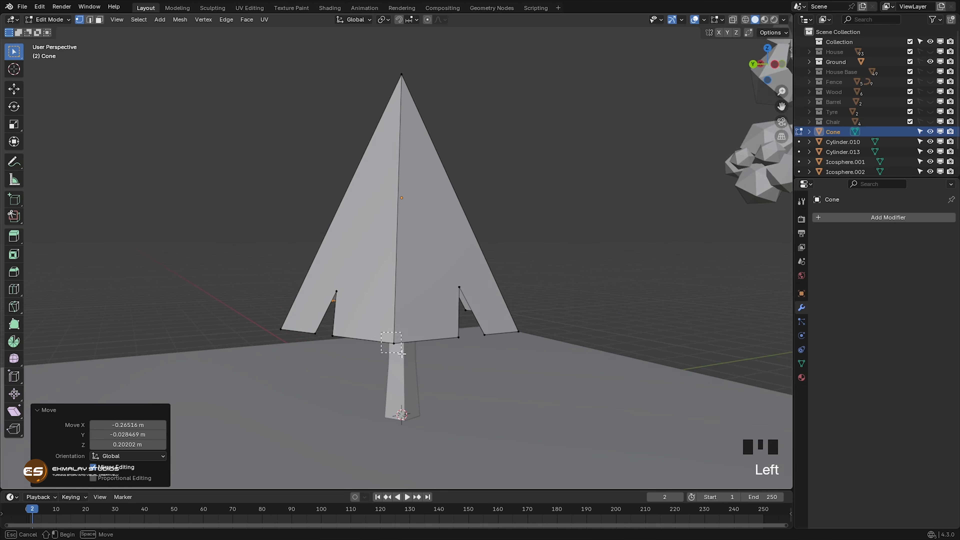
pyautogui.moveTo(402, 353); pyautogui.dragTo(403, 356)
pyautogui.moveTo(409, 382); pyautogui.dragTo(340, 374, button='middle')
pyautogui.press('g')
pyautogui.click(357, 342)
# - Raise the next corner vertex of the cone's lower rim by about 0.4 m
pyautogui.click(497, 333)
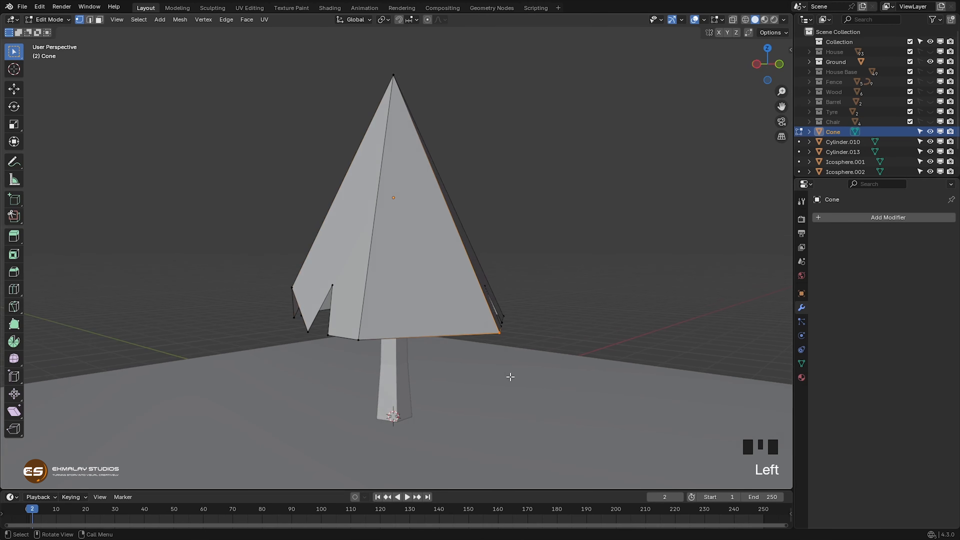
pyautogui.moveTo(510, 377); pyautogui.dragTo(401, 390, button='middle')
pyautogui.press('g')
pyautogui.click(449, 344)
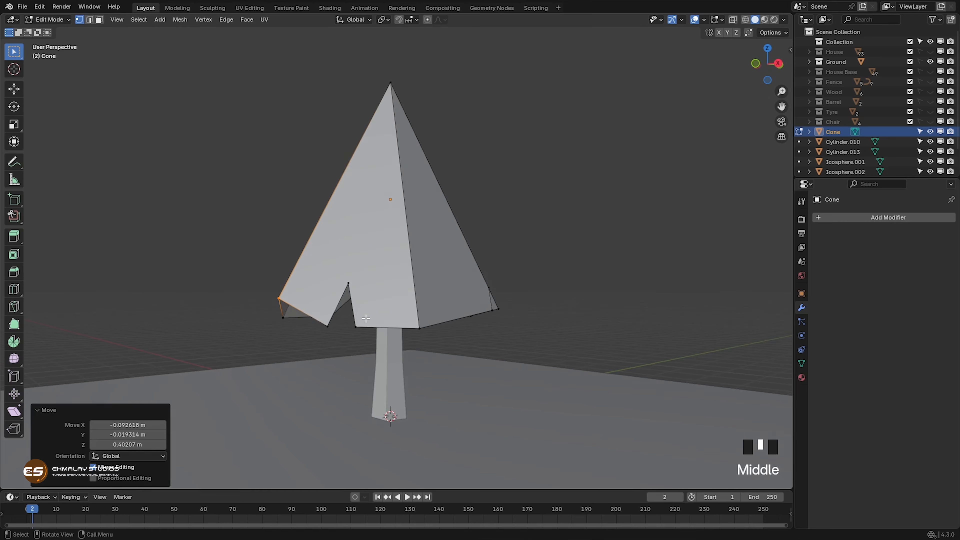
# - Shift two lower-rim vertices beside notches, narrowing one notch and moving the other vertex about 0.34 m along Y and 0.23 m down
pyautogui.click(356, 326)
pyautogui.moveTo(355, 326); pyautogui.dragTo(391, 393, button='middle')
pyautogui.press('g')
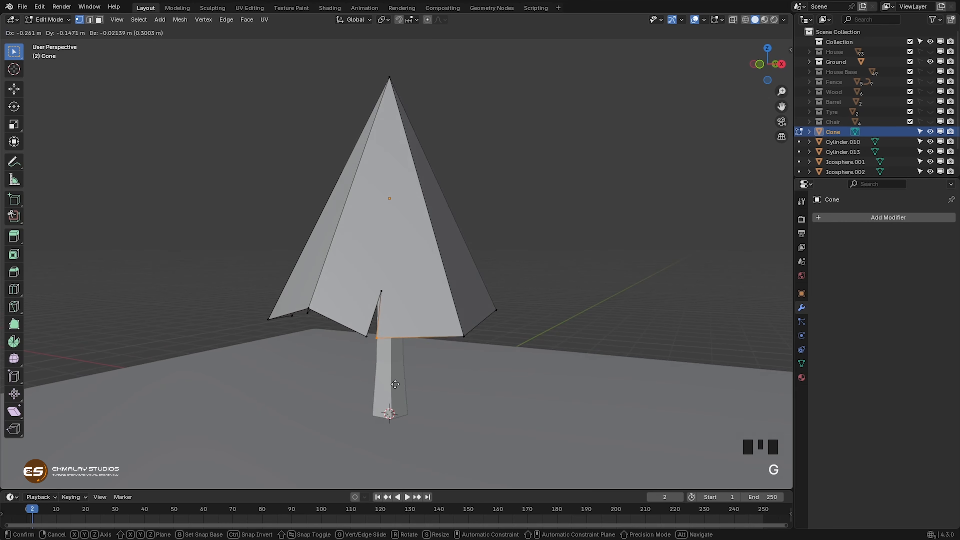
pyautogui.click(432, 385)
pyautogui.moveTo(431, 384); pyautogui.dragTo(369, 380, button='middle')
pyautogui.click(431, 349)
pyautogui.press('g')
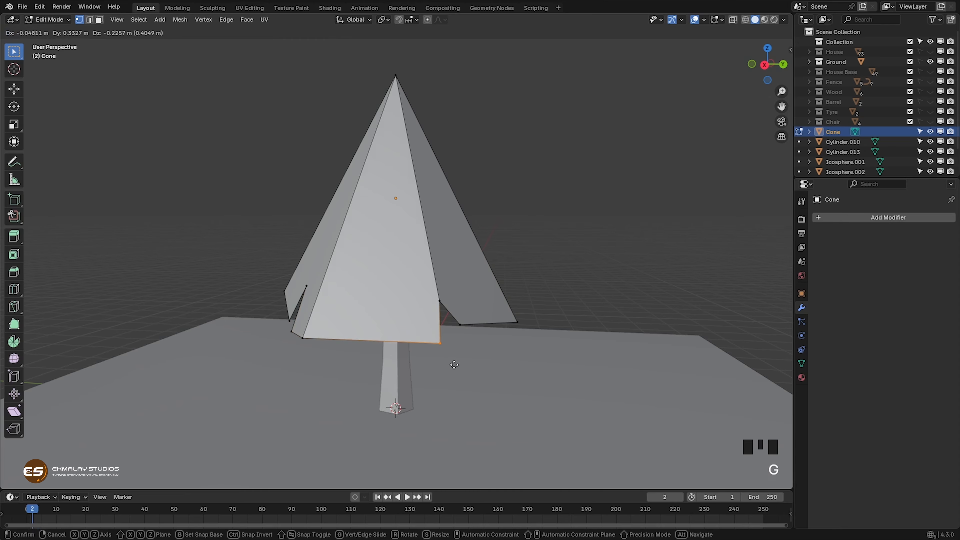
pyautogui.click(455, 366)
# - Raise the rim corner above the trunk by about 0.27 m and the neighbouring notch vertex by about 0.29 m
pyautogui.moveTo(456, 366); pyautogui.dragTo(392, 320, button='middle')
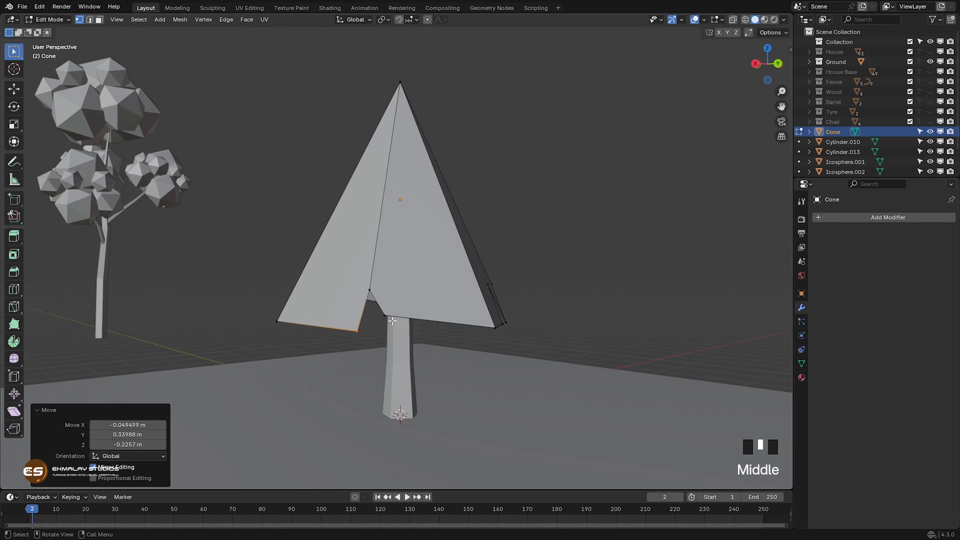
pyautogui.click(403, 320)
pyautogui.press('g')
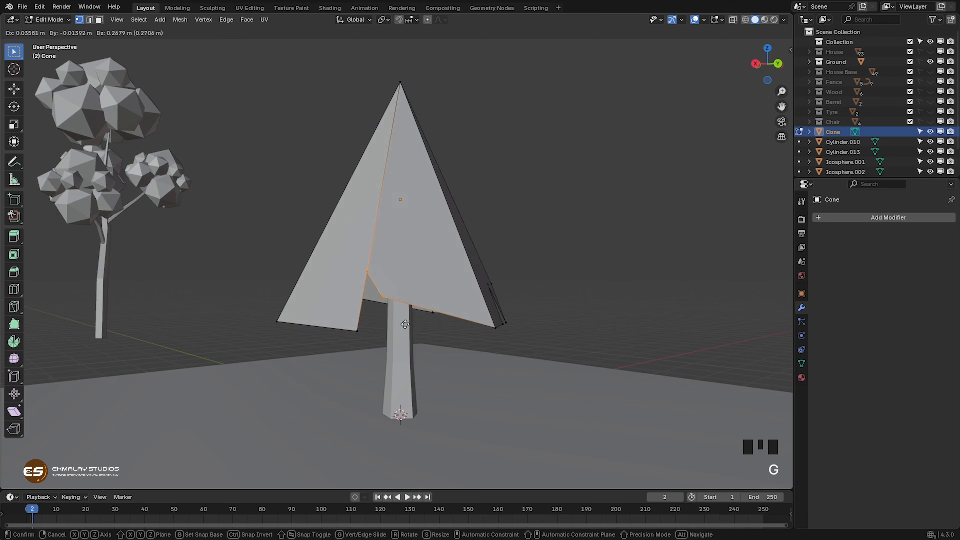
pyautogui.click(404, 324)
pyautogui.click(345, 325)
pyautogui.press('g')
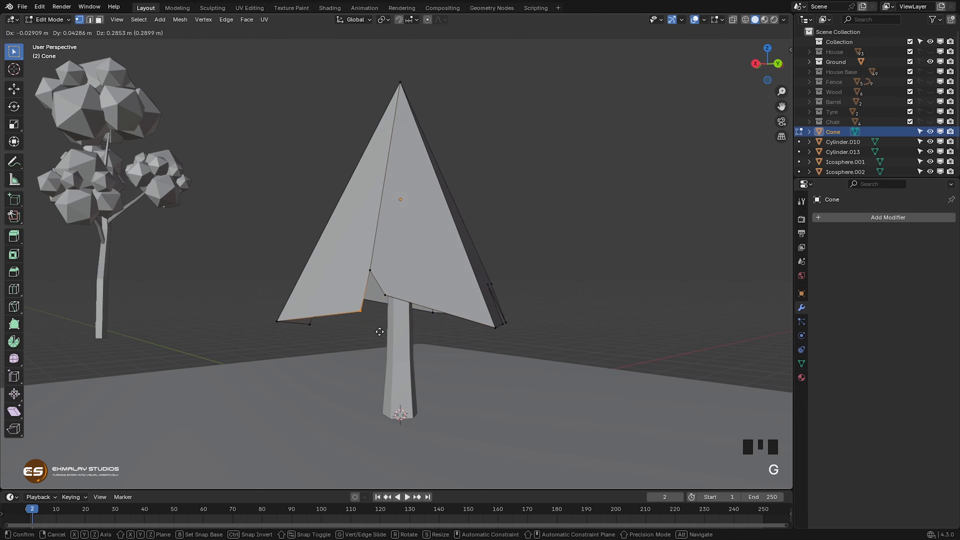
pyautogui.click(380, 332)
# - Raise another lower-rim vertex about 0.36 m and the vertex beside the next notch about 0.15 m
pyautogui.moveTo(379, 332); pyautogui.dragTo(398, 407, button='middle')
pyautogui.click(383, 358)
pyautogui.press('g')
pyautogui.click(409, 346)
pyautogui.moveTo(444, 379); pyautogui.dragTo(397, 387, button='middle')
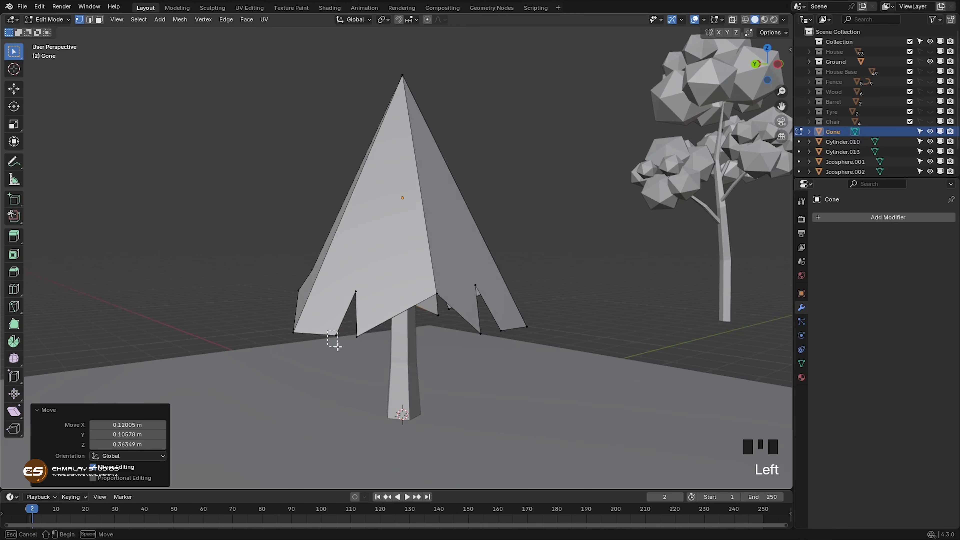
pyautogui.moveTo(327, 330); pyautogui.dragTo(338, 346)
pyautogui.press('g')
pyautogui.click(351, 343)
# - Move the remaining lower-rim corner about 0.49 m along X and -0.12 m along Y, and return to Object Mode
pyautogui.moveTo(355, 372); pyautogui.dragTo(394, 373, button='middle')
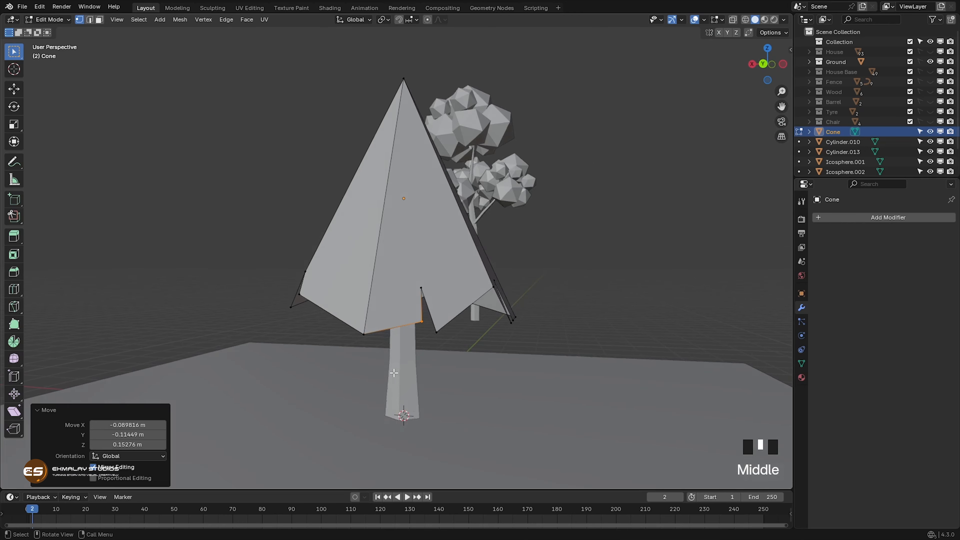
pyautogui.moveTo(348, 326); pyautogui.dragTo(377, 358)
pyautogui.moveTo(377, 358); pyautogui.dragTo(321, 384, button='middle')
pyautogui.press('g')
pyautogui.click(408, 368)
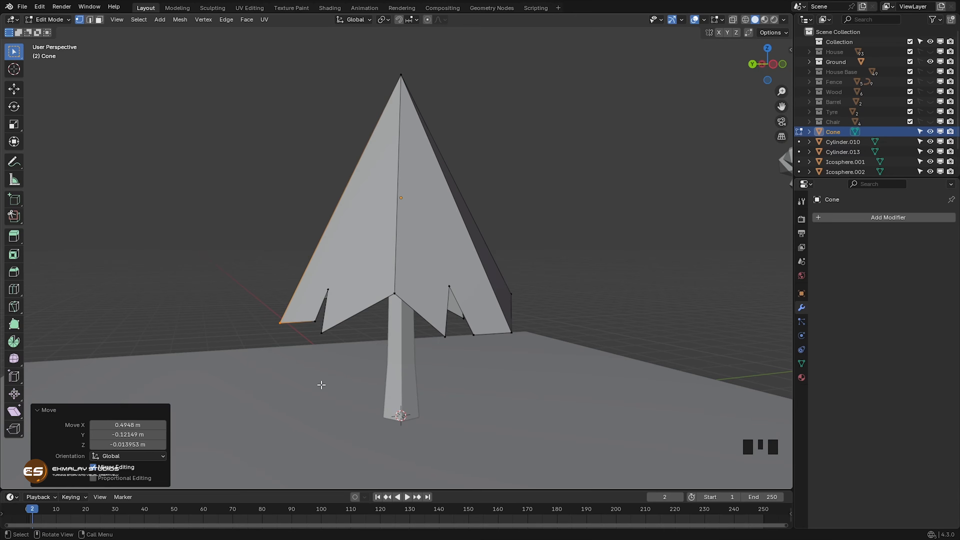
pyautogui.press('Tab')
# - Duplicate the notched cone and raise the copy about 1.48 m along Z as a second foliage tier
pyautogui.keyDown('shift'); pyautogui.moveTo(431, 369); pyautogui.dragTo(420, 396, button='middle'); pyautogui.keyUp('shift')
pyautogui.hotkey('shift', 'd')
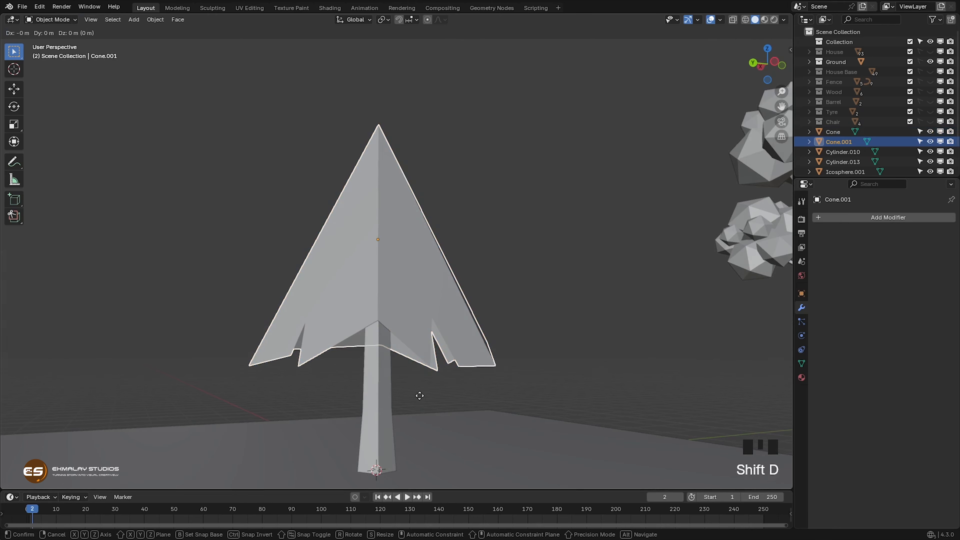
pyautogui.press('z')
pyautogui.click(410, 314)
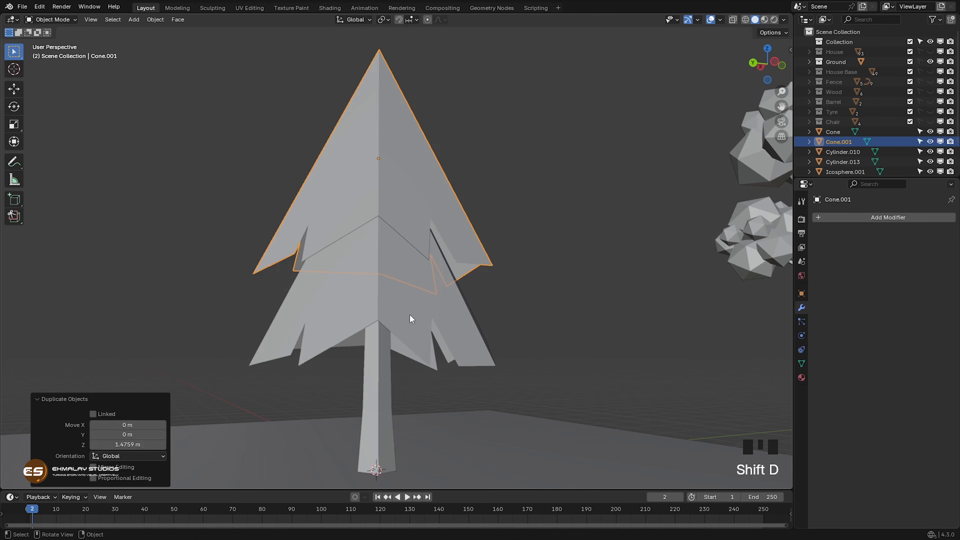
# - Rotate the second foliage tier about 43° around Z and lower it about 0.26 m
pyautogui.moveTo(410, 316); pyautogui.dragTo(448, 389, button='middle')
pyautogui.press('r')
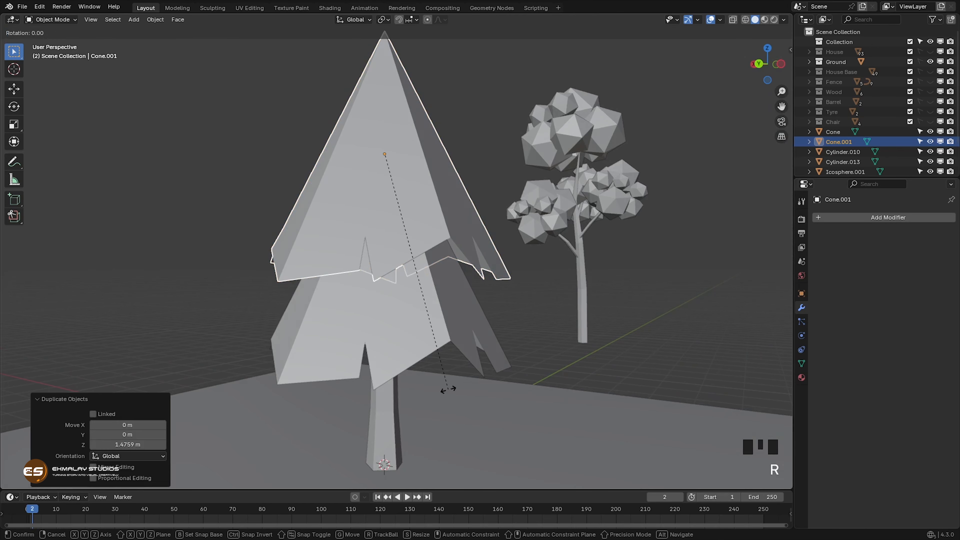
pyautogui.press('z')
pyautogui.click(291, 363)
pyautogui.moveTo(290, 363); pyautogui.dragTo(445, 381, button='middle')
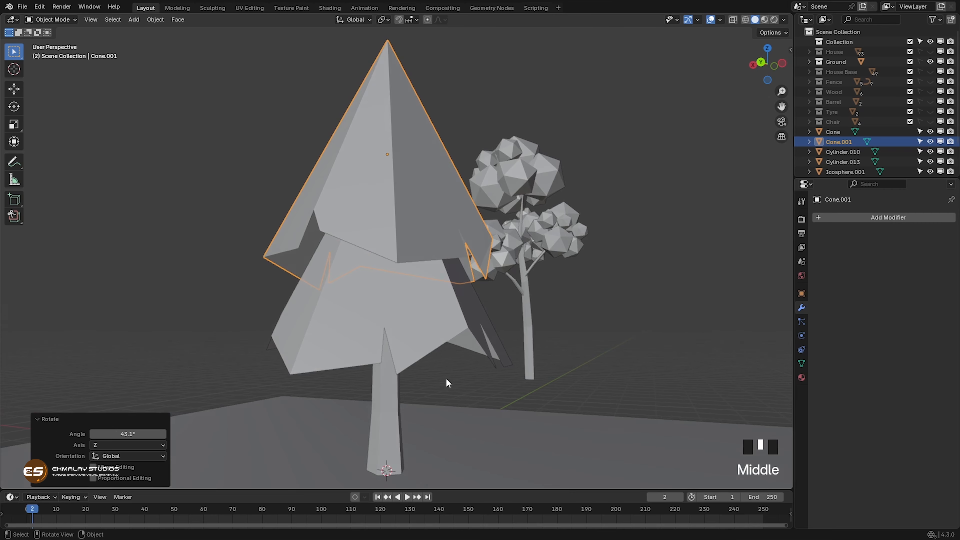
pyautogui.press('g')
pyautogui.press('z')
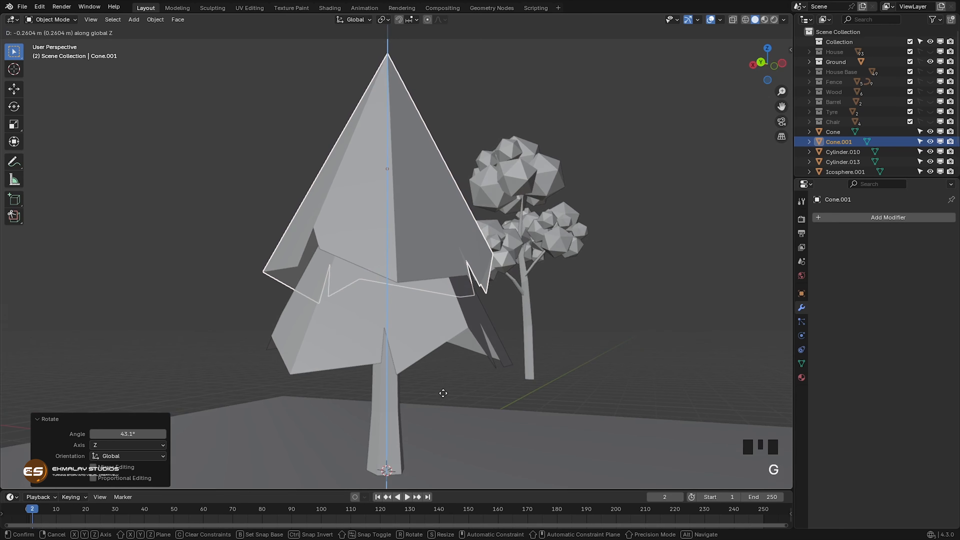
pyautogui.click(452, 409)
pyautogui.scroll(-2, 453, 408)
# - Duplicate the second tier, raise the copy about 1.2 m along Z and rotate it about 37° around Z
pyautogui.moveTo(462, 400); pyautogui.dragTo(411, 420, button='middle')
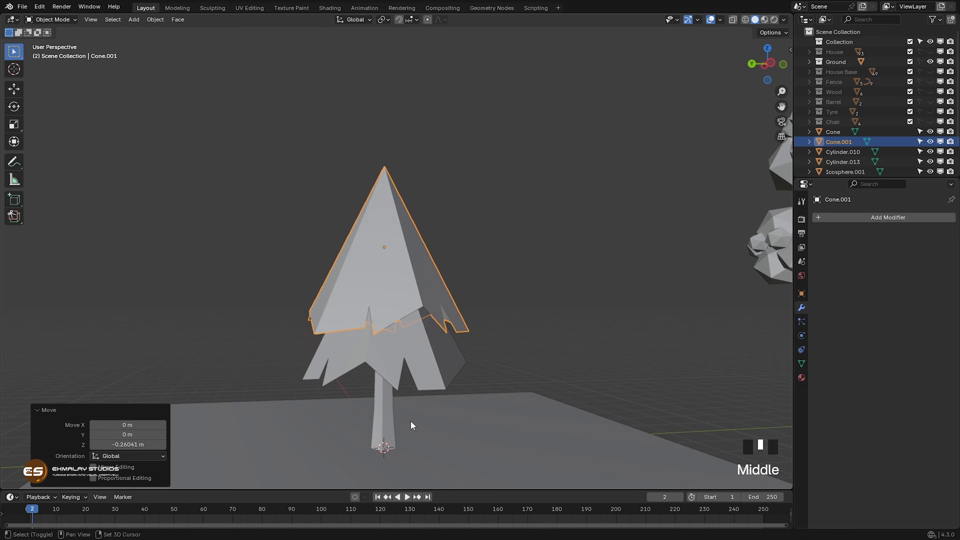
pyautogui.hotkey('shift', 'd')
pyautogui.press('z')
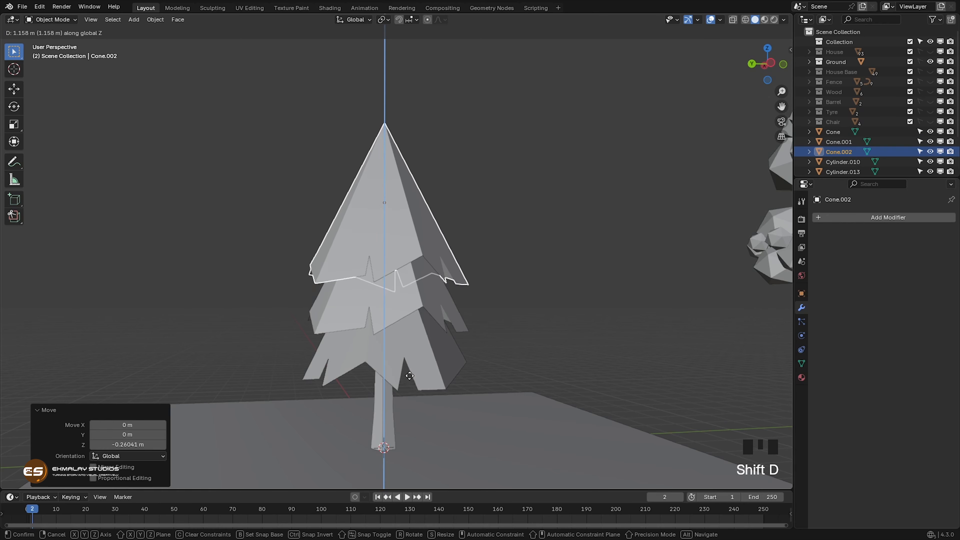
pyautogui.click(409, 376)
pyautogui.press('r')
pyautogui.press('z')
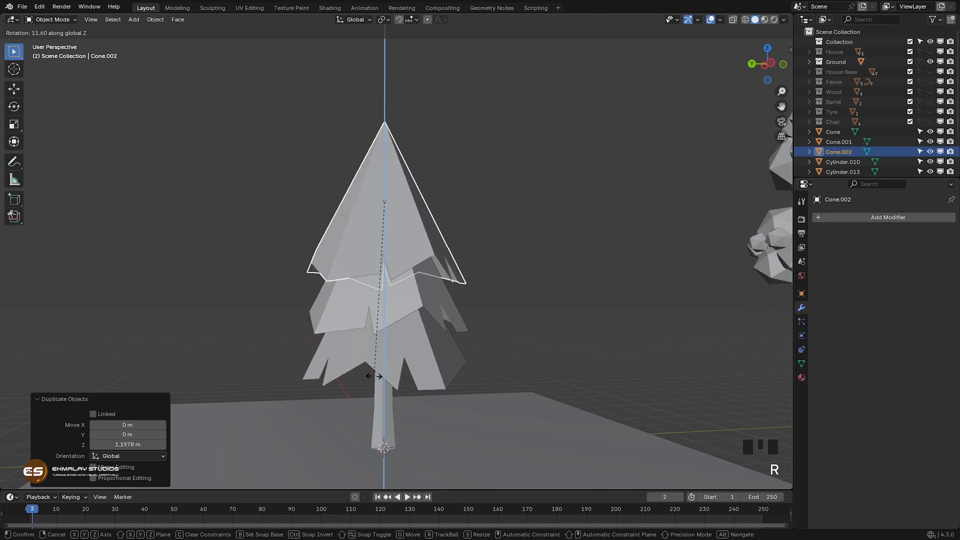
pyautogui.click(300, 357)
# - Scale the third tier down to about 0.9 and lower it about 0.22 m along Z
pyautogui.moveTo(352, 390); pyautogui.dragTo(394, 403, button='middle')
pyautogui.press('s')
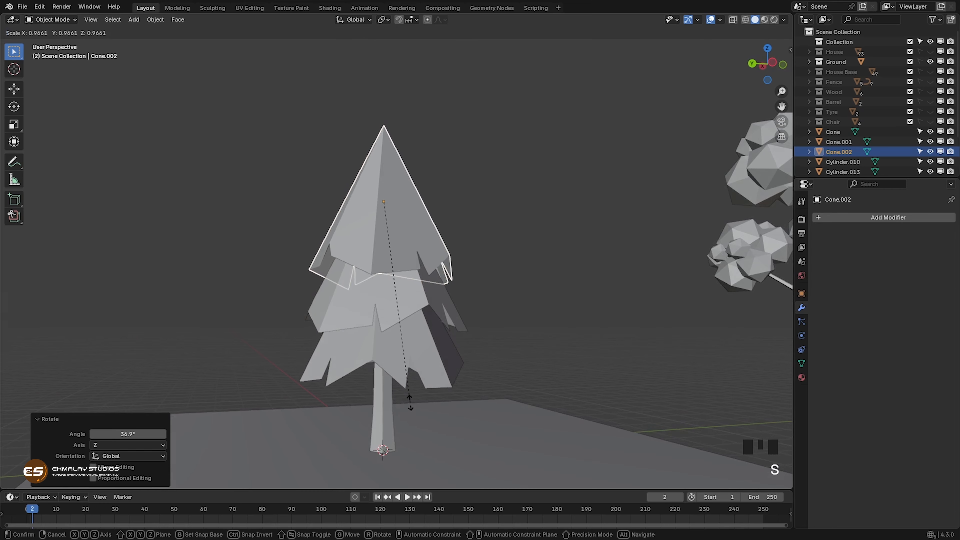
pyautogui.click(403, 388)
pyautogui.press('g')
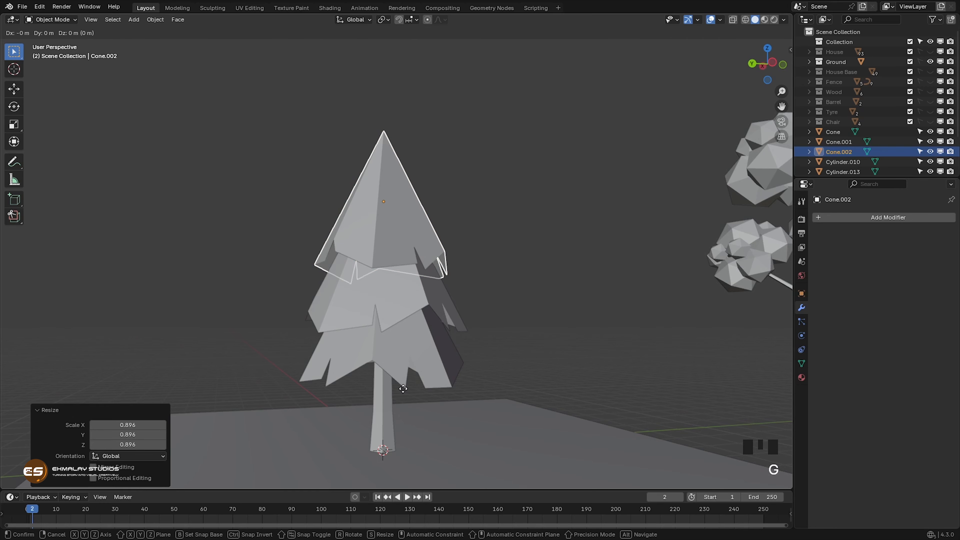
pyautogui.press('z')
pyautogui.click(403, 401)
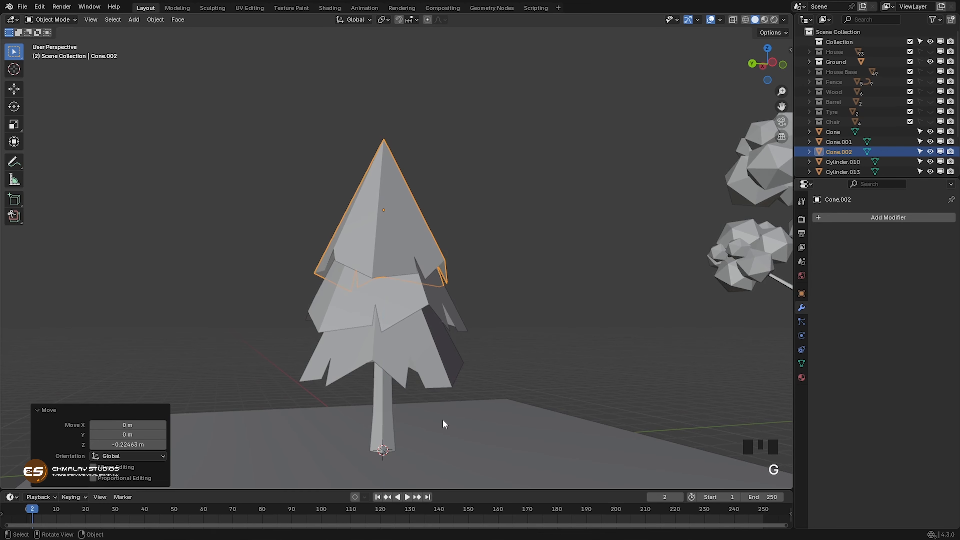
# - Duplicate the third tier, raise the copy about 1 m along Z and scale it to about 0.8
pyautogui.hotkey('shift', 'd')
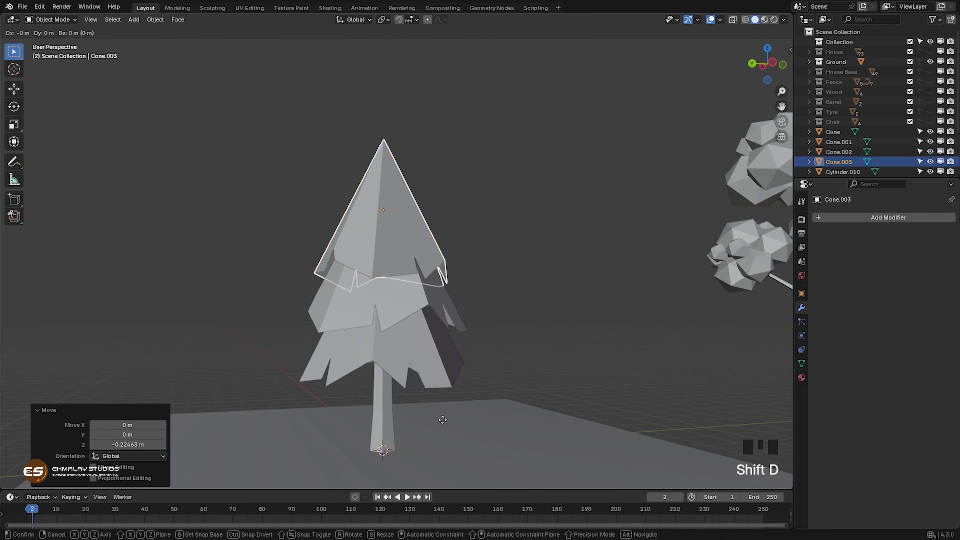
pyautogui.press('z')
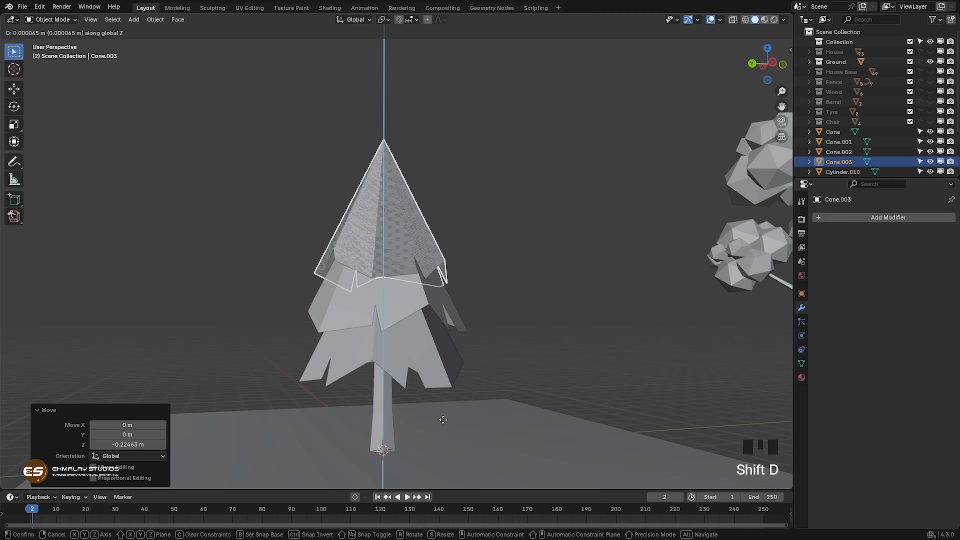
pyautogui.click(445, 386)
pyautogui.press('s')
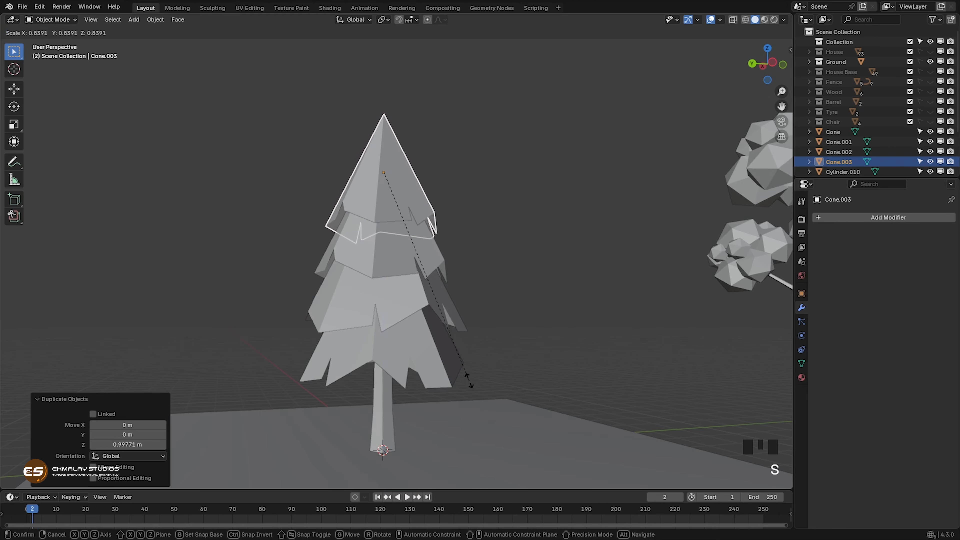
pyautogui.click(460, 375)
# - Rotate the top tier about 46° around Z and scale it down slightly to about 0.97
pyautogui.press('r')
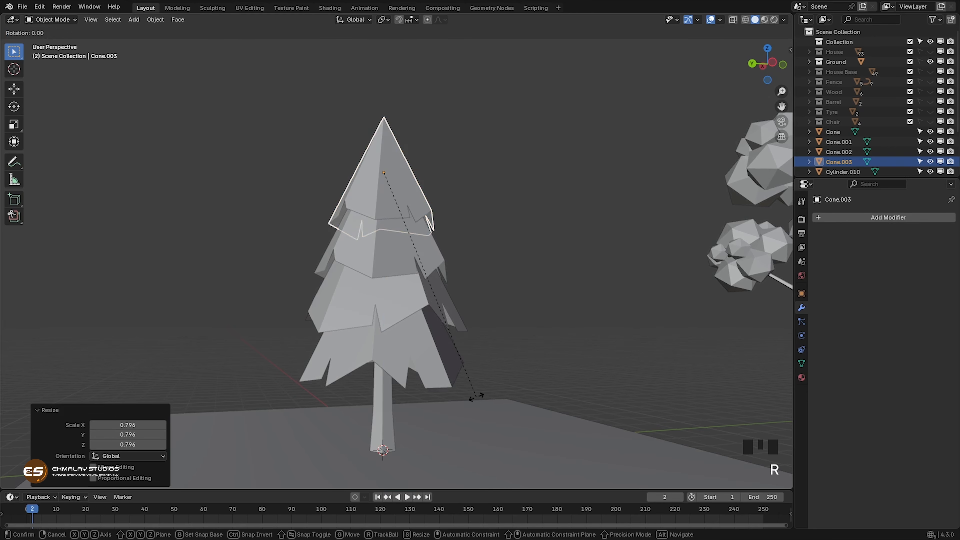
pyautogui.press('z')
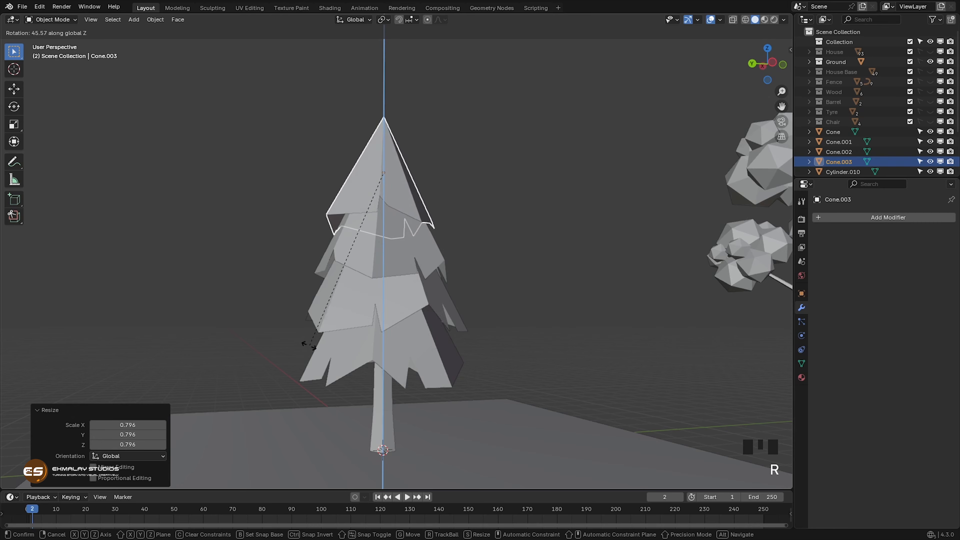
pyautogui.click(305, 346)
pyautogui.moveTo(509, 448)
pyautogui.mouseDown(button='middle')
pyautogui.moveTo(451, 443)
pyautogui.moveTo(507, 460)
pyautogui.mouseUp(button='middle')
pyautogui.press('s')
pyautogui.click(467, 446)
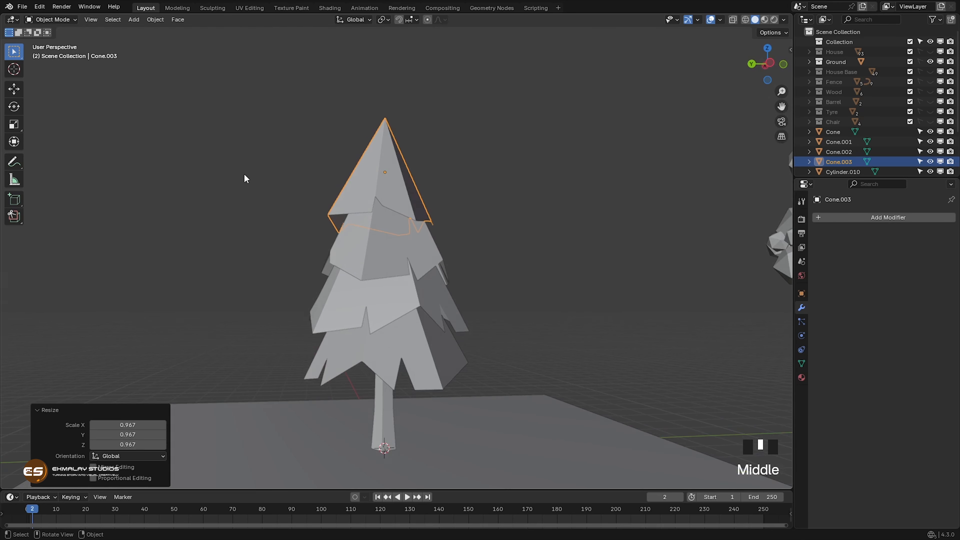
# - Edit all four cones together and move a notch vertex on the second tier from the top about 0.2 m up and -0.14 m along X
pyautogui.moveTo(244, 173); pyautogui.dragTo(508, 318)
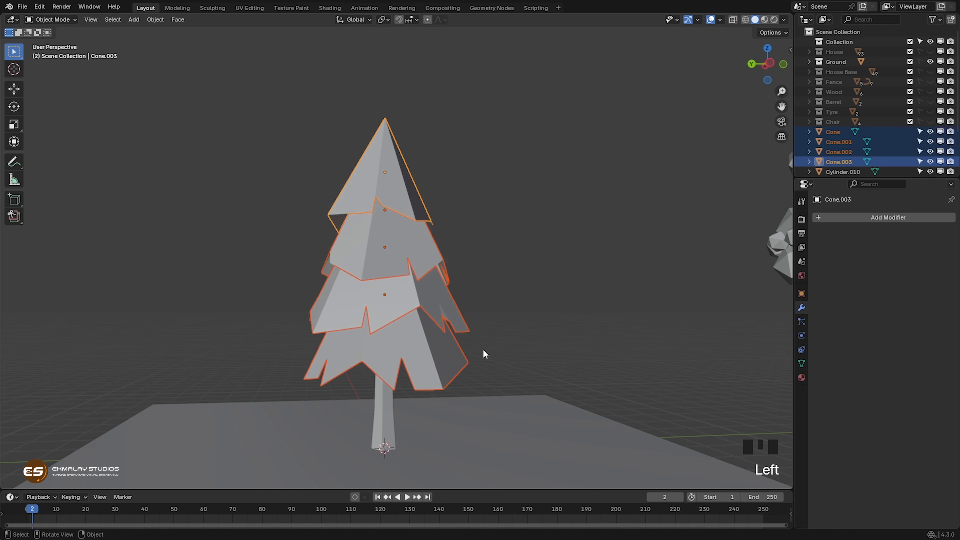
pyautogui.press('Tab')
pyautogui.moveTo(476, 364); pyautogui.dragTo(396, 372, button='middle')
pyautogui.scroll(2, 448, 394)
pyautogui.moveTo(413, 285); pyautogui.dragTo(438, 315)
pyautogui.moveTo(439, 315); pyautogui.dragTo(480, 371, button='middle')
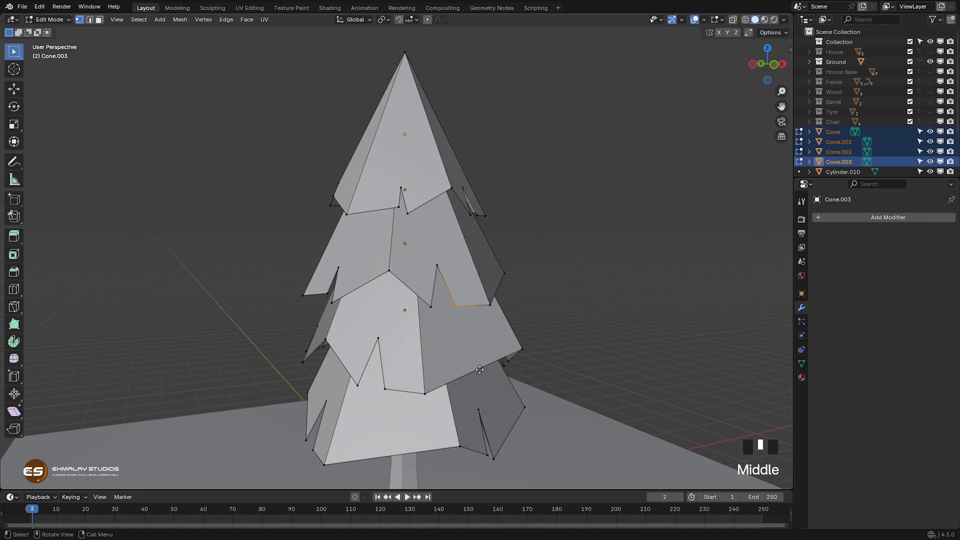
pyautogui.press('g')
pyautogui.click(471, 361)
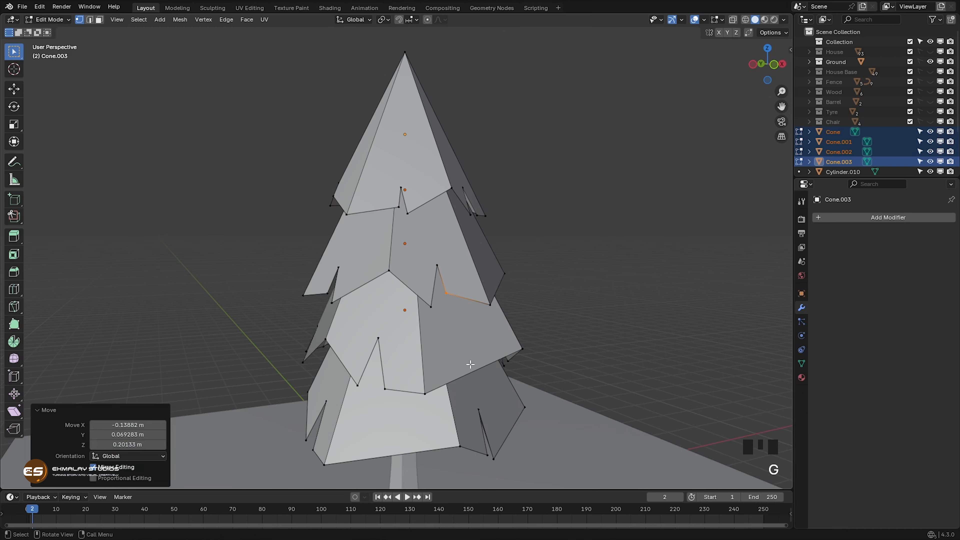
# - Move the corner vertex on the lower edge of the second tier from the top about -0.23 m along Y and -0.07 m along Z
pyautogui.moveTo(483, 373); pyautogui.dragTo(420, 358, button='middle')
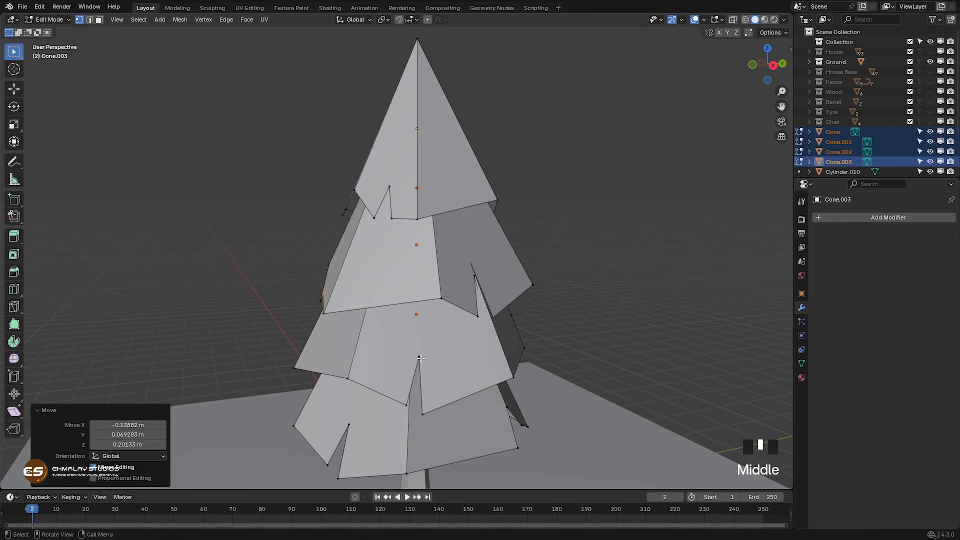
pyautogui.click(435, 297)
pyautogui.moveTo(435, 297); pyautogui.dragTo(481, 264, button='middle')
pyautogui.press('g')
pyautogui.click(422, 352)
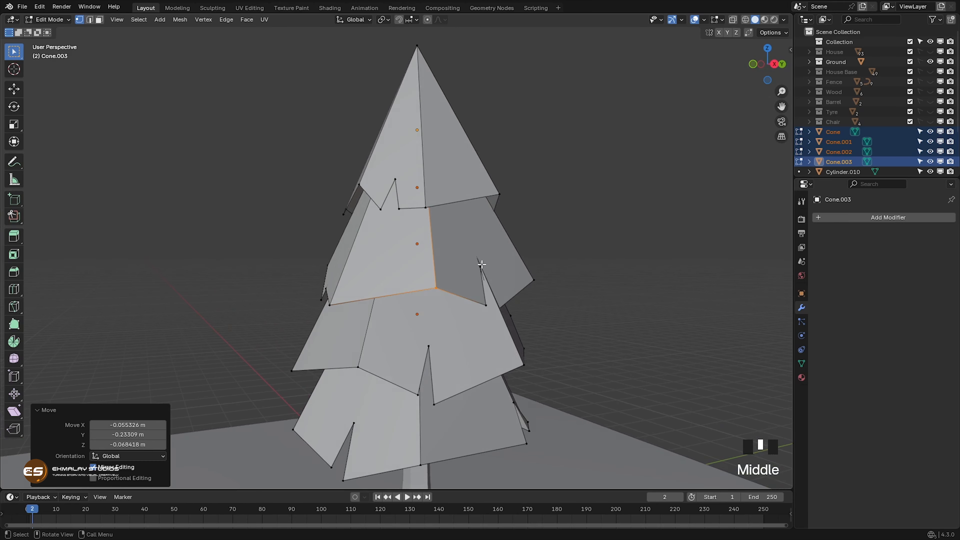
# - Move the apex vertex of the second tier's notch about 0.11 m up and 0.07 m along both X and Y
pyautogui.moveTo(486, 274); pyautogui.dragTo(487, 275)
pyautogui.moveTo(497, 337); pyautogui.dragTo(514, 337, button='middle')
pyautogui.press('g')
pyautogui.click(525, 327)
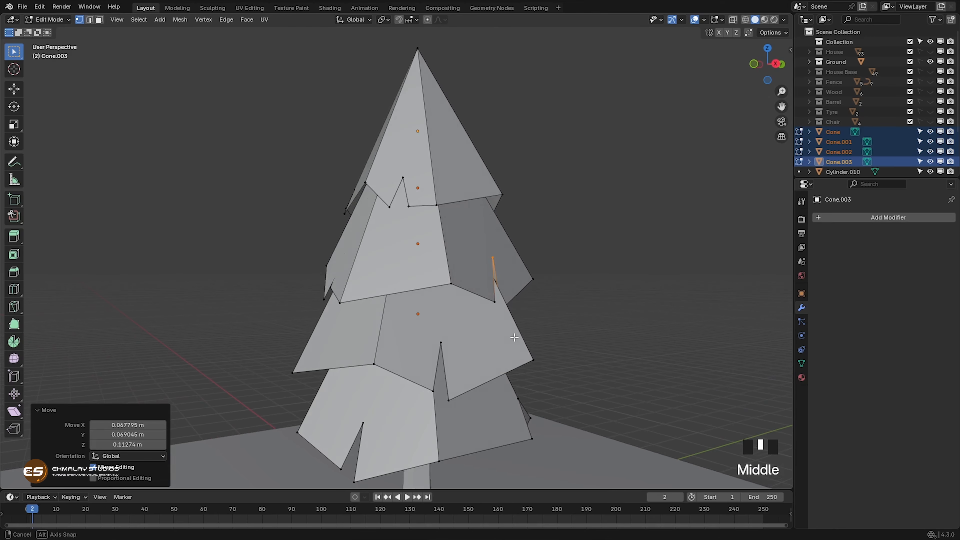
pyautogui.moveTo(518, 315); pyautogui.dragTo(519, 315)
pyautogui.press('g')
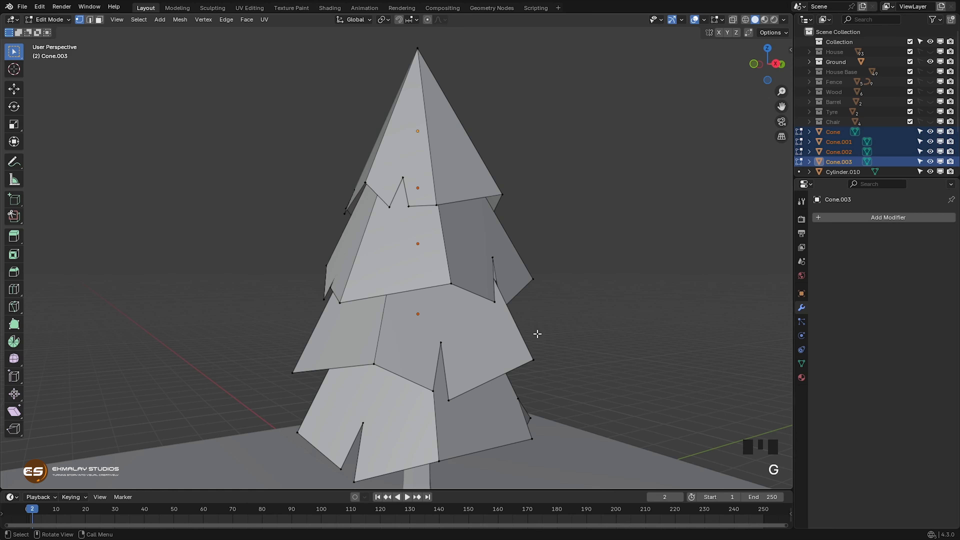
pyautogui.moveTo(537, 334); pyautogui.dragTo(448, 304, button='middle')
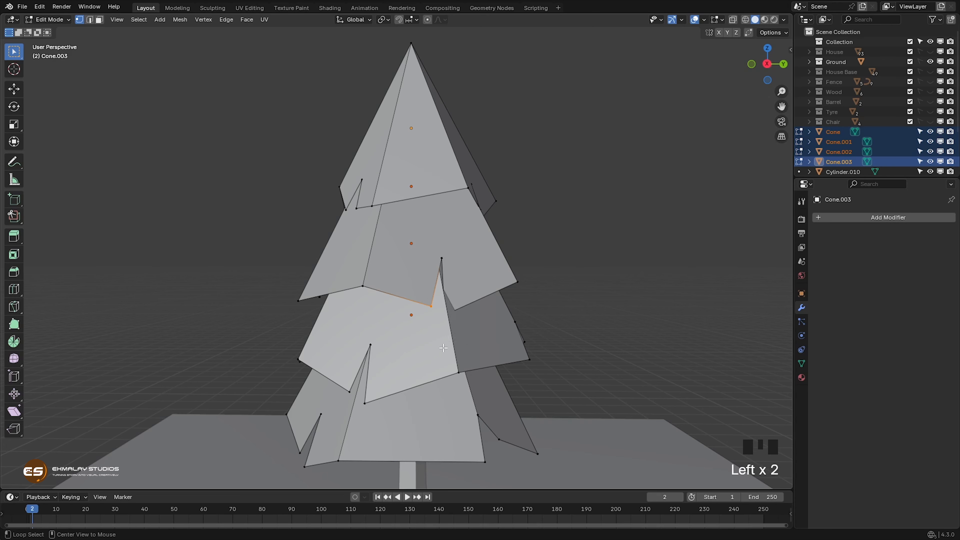
# - Select the lower outer vertex of the second tier's notch using X-ray, move it about 0.19 m along Y and raise it about 0.05 m
pyautogui.hotkey('alt', 'z')
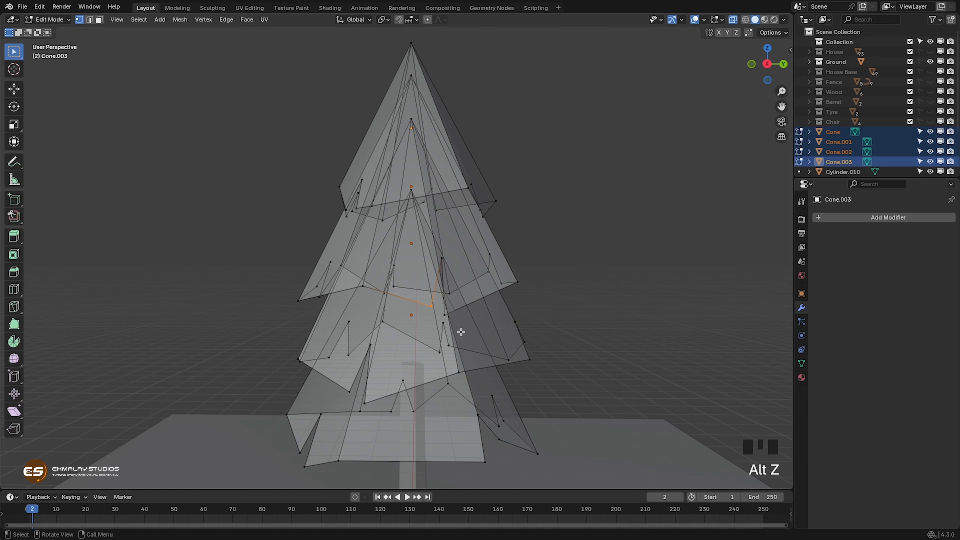
pyautogui.hotkey('alt', 'z')
pyautogui.hotkey('alt', 'z')
pyautogui.click(444, 316)
pyautogui.moveTo(468, 339); pyautogui.dragTo(511, 351, button='middle')
pyautogui.hotkey('alt', 'z')
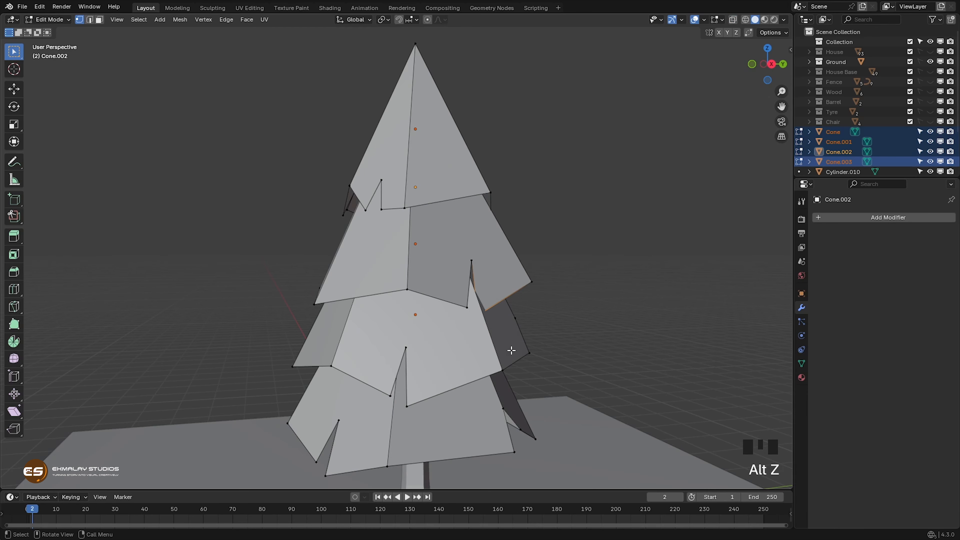
pyautogui.press('g')
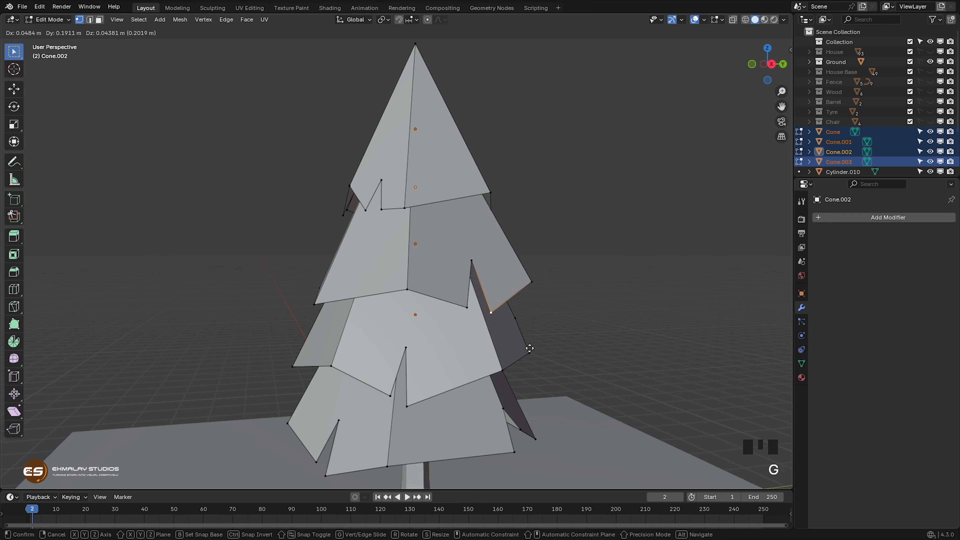
pyautogui.click(534, 345)
pyautogui.moveTo(534, 345); pyautogui.dragTo(390, 380, button='middle')
pyautogui.press('g')
pyautogui.click(398, 352)
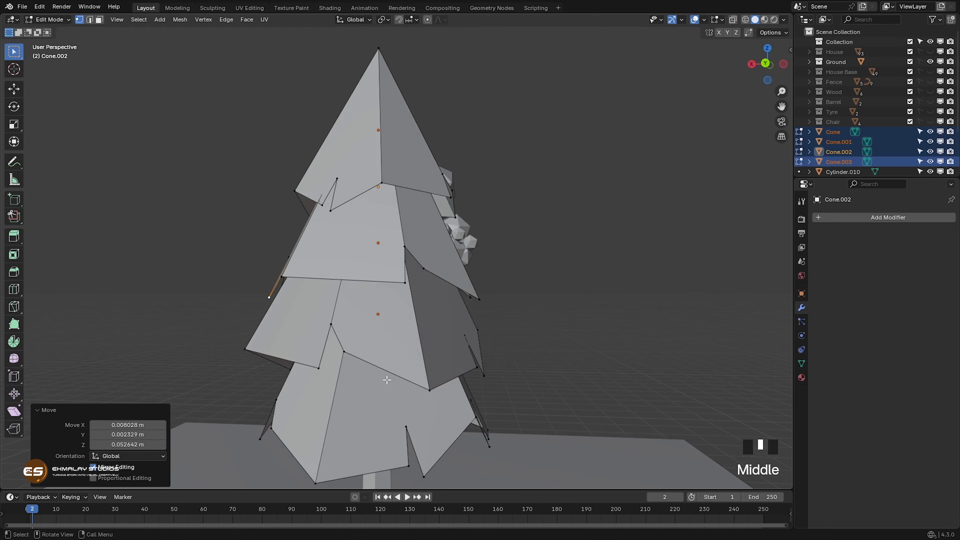
# - Move an outer bottom corner vertex of the pine's topmost tier inward and about 0.1 m down
pyautogui.moveTo(392, 334); pyautogui.dragTo(350, 356, button='middle')
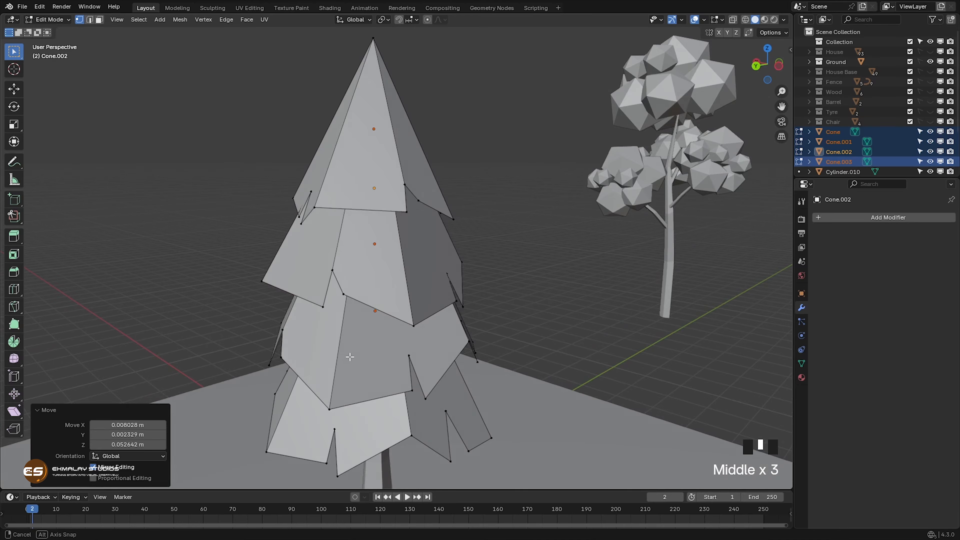
pyautogui.moveTo(446, 284); pyautogui.dragTo(413, 369, button='middle')
pyautogui.scroll(-2, 417, 370)
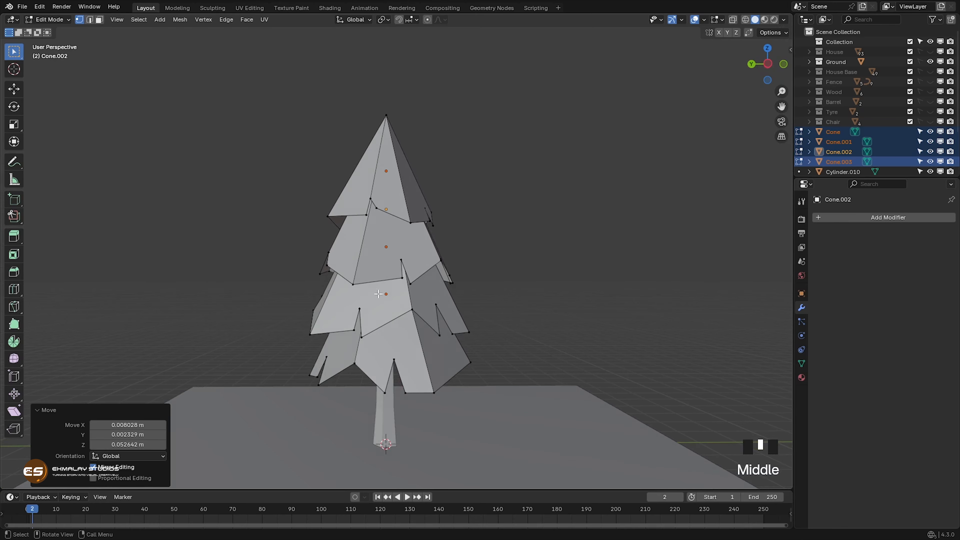
pyautogui.click(326, 216)
pyautogui.press('g')
pyautogui.click(335, 236)
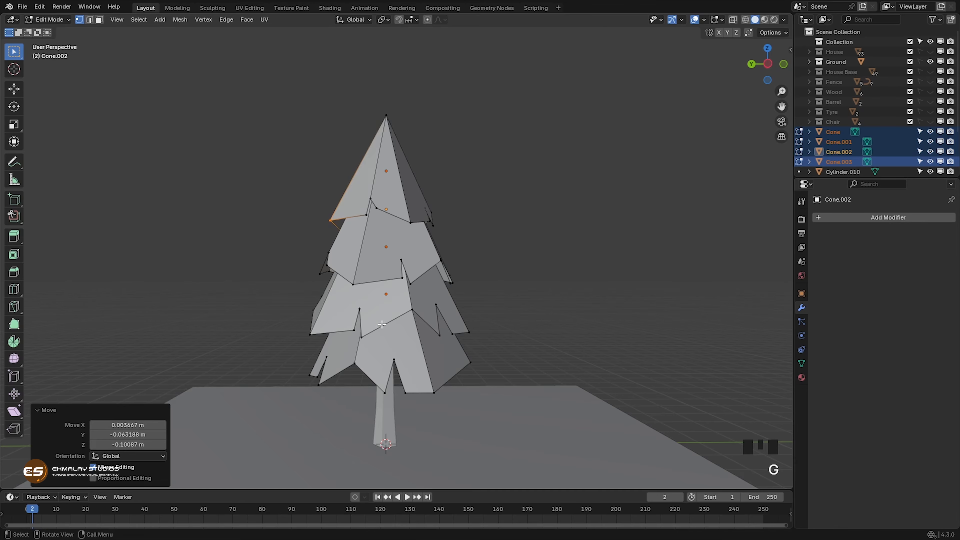
# - Reposition one jagged edge vertex on the pine's second tier and pull a third-tier corner about 0.1 m inward along Y
pyautogui.moveTo(382, 324); pyautogui.dragTo(366, 321, button='middle')
pyautogui.click(448, 274)
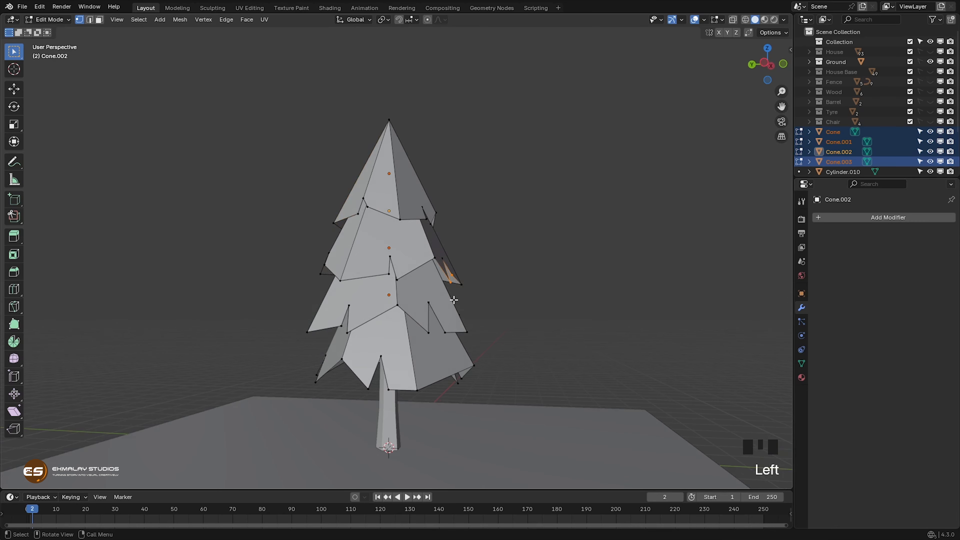
pyautogui.press('g')
pyautogui.click(456, 310)
pyautogui.click(443, 314)
pyautogui.press('g')
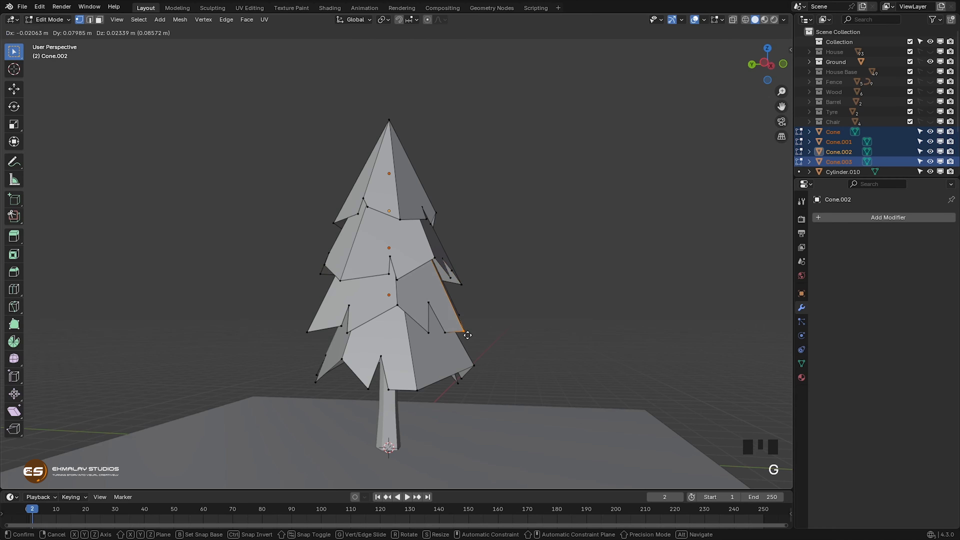
pyautogui.click(466, 337)
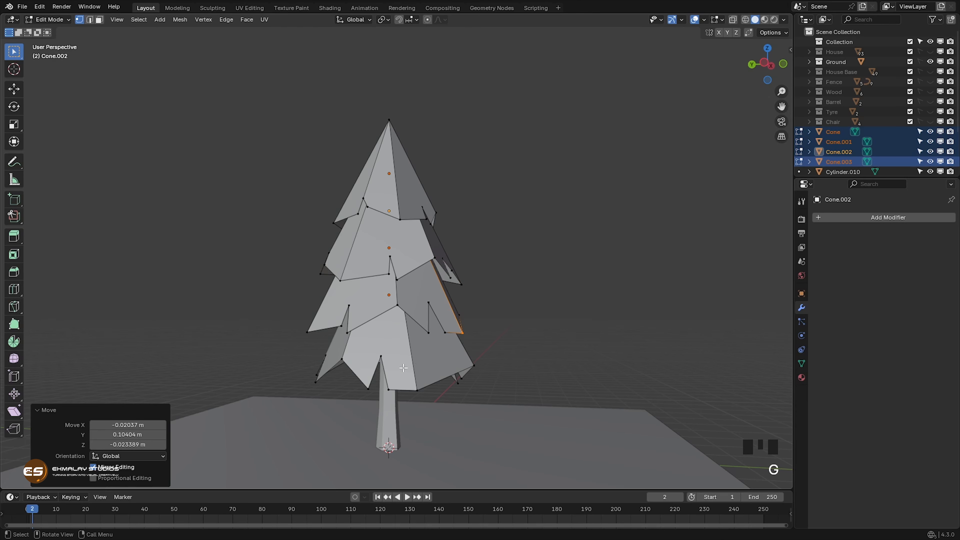
# - Raise an outer corner vertex of the pine's lowest tier by about 0.036 m and finish editing the meshes
pyautogui.click(314, 377)
pyautogui.press('g')
pyautogui.click(319, 388)
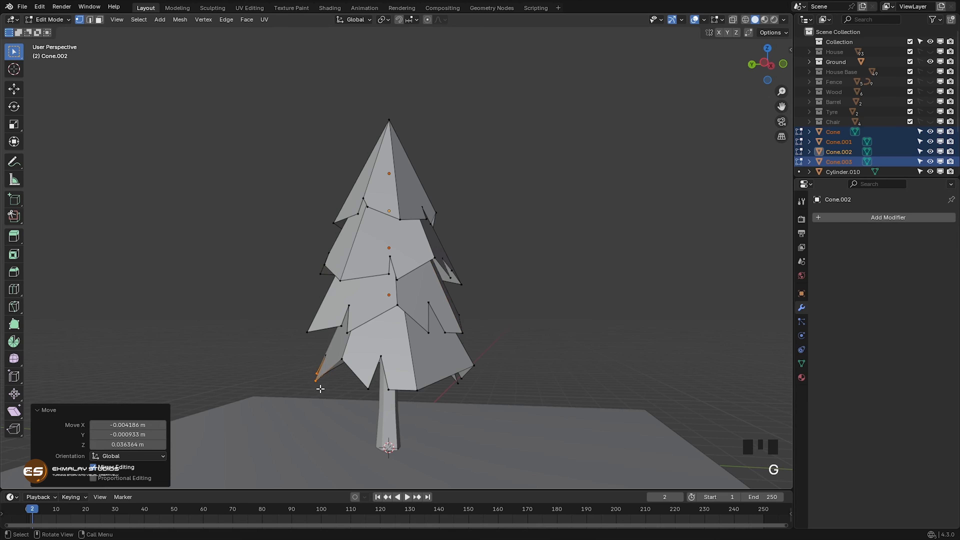
pyautogui.moveTo(317, 386); pyautogui.dragTo(335, 387, button='middle')
pyautogui.press('Tab')
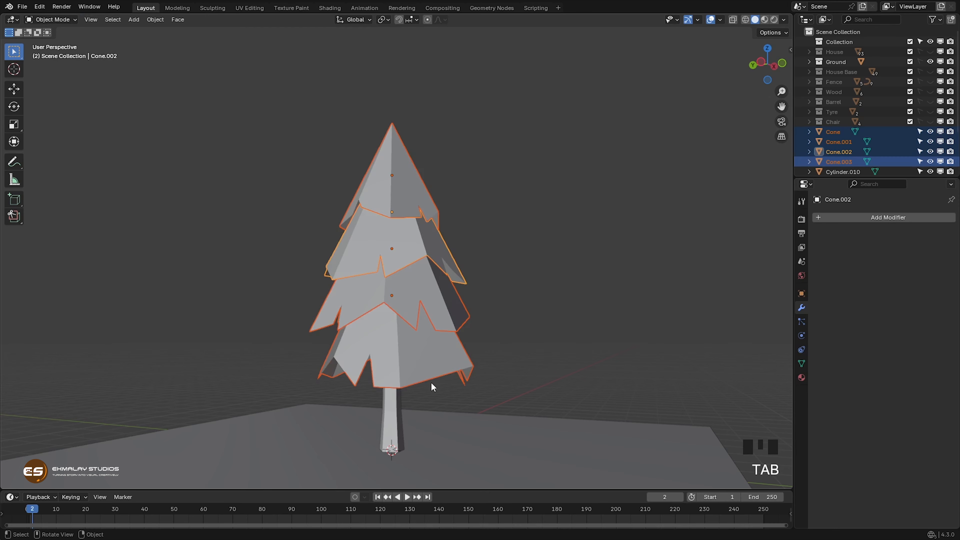
# - Select the whole pine, including its trunk, and scale it uniformly to about 1.196
pyautogui.moveTo(431, 384); pyautogui.dragTo(403, 383, button='middle')
pyautogui.scroll(-3, 457, 397)
pyautogui.moveTo(457, 397); pyautogui.dragTo(539, 402, button='middle')
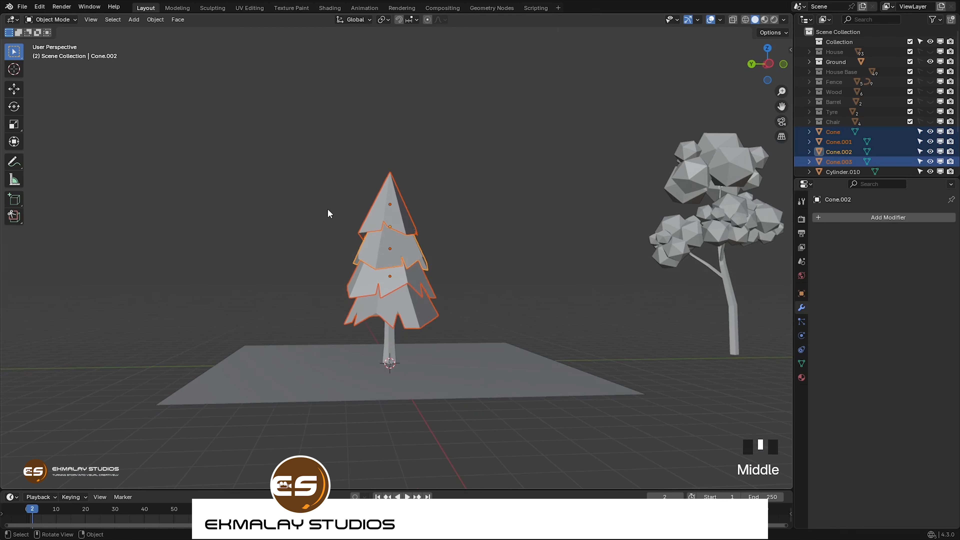
pyautogui.moveTo(314, 167); pyautogui.dragTo(465, 327)
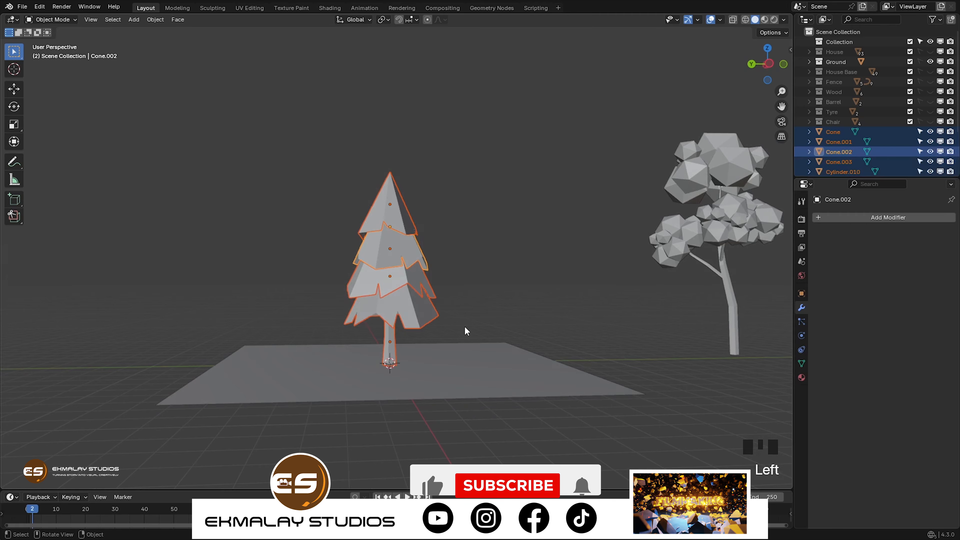
pyautogui.press('s')
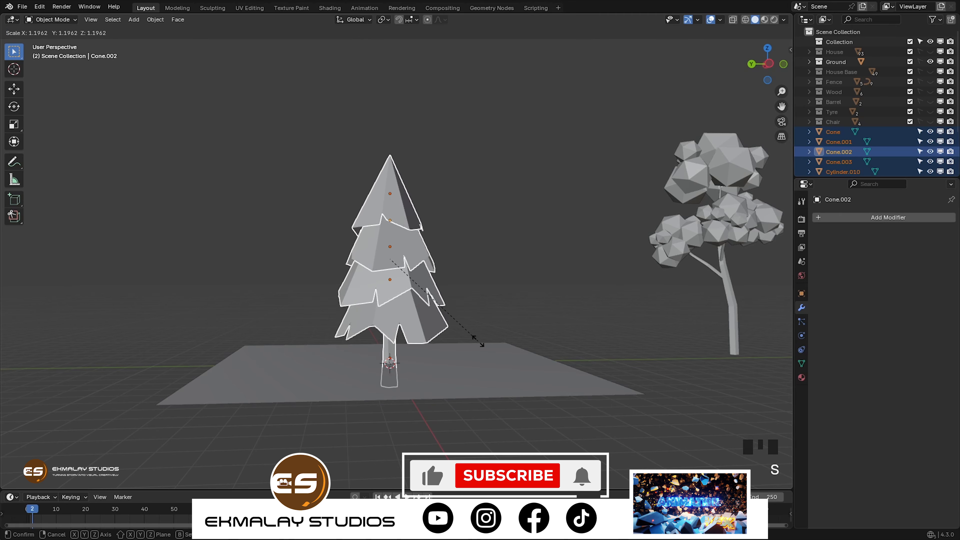
pyautogui.click(478, 341)
# - Raise the pine about 0.86 m onto the ground level and move it about -22.4 m along Y, beyond the leafy tree
pyautogui.press('g')
pyautogui.press('z')
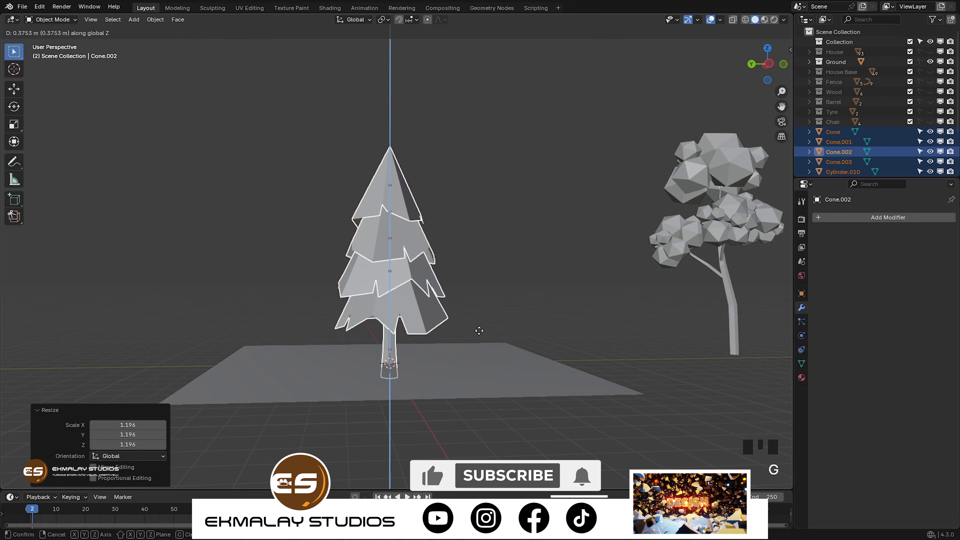
pyautogui.click(486, 338)
pyautogui.scroll(-2, 501, 359)
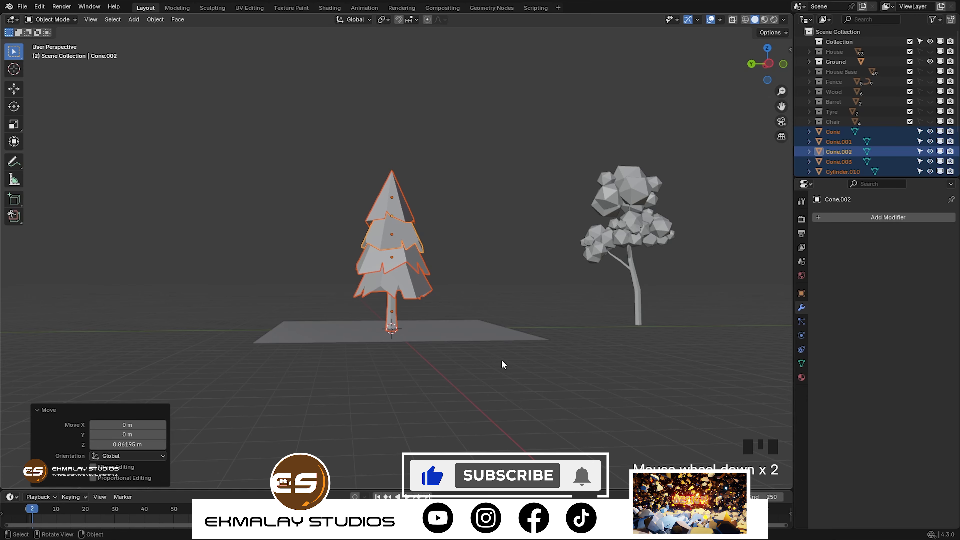
pyautogui.press('g')
pyautogui.press('y')
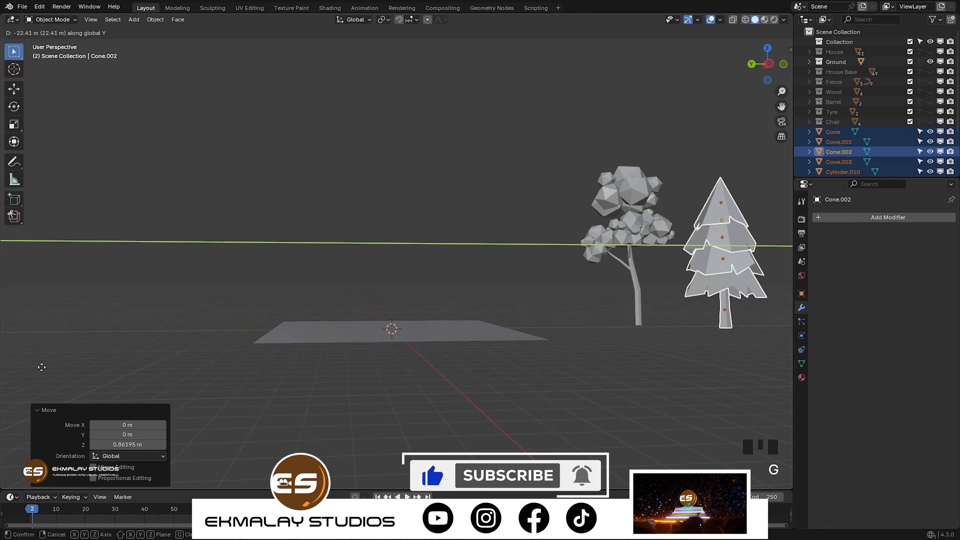
pyautogui.click(42, 367)
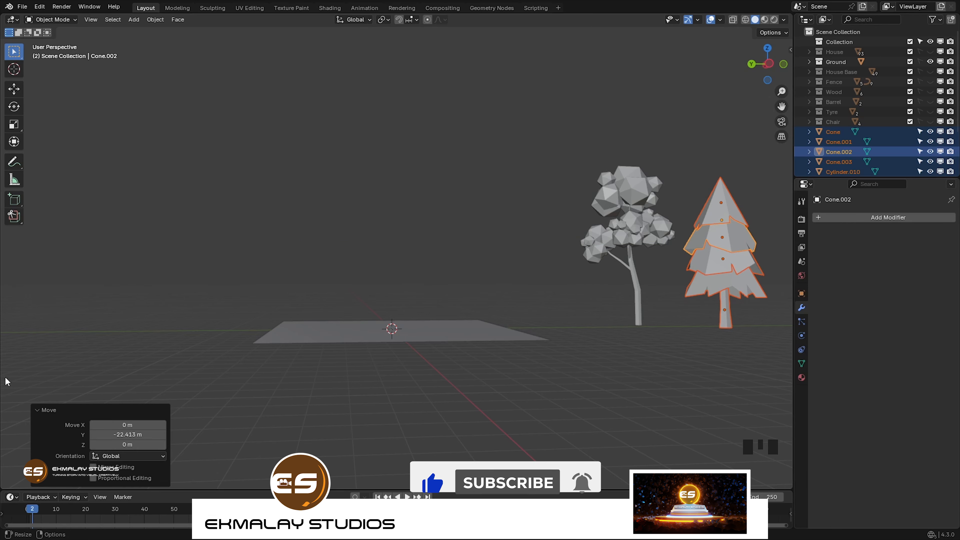
# - Add a 2 m cube at the centre of the ground plane and raise it about 1.5 m along Z
pyautogui.keyDown('shift'); pyautogui.middleClick(33, 370); pyautogui.keyUp('shift')
pyautogui.keyDown('shift'); pyautogui.middleClick(32, 367); pyautogui.keyUp('shift')
pyautogui.keyDown('shift'); pyautogui.middleClick(269, 346); pyautogui.keyUp('shift')
pyautogui.moveTo(398, 329)
pyautogui.keyDown('shift'); pyautogui.mouseDown(button='middle')
pyautogui.moveTo(378, 359)
pyautogui.moveTo(347, 350)
pyautogui.moveTo(333, 371)
pyautogui.moveTo(343, 351)
pyautogui.moveTo(408, 328)
pyautogui.mouseUp(button='middle'); pyautogui.keyUp('shift')
pyautogui.scroll(2, 398, 372)
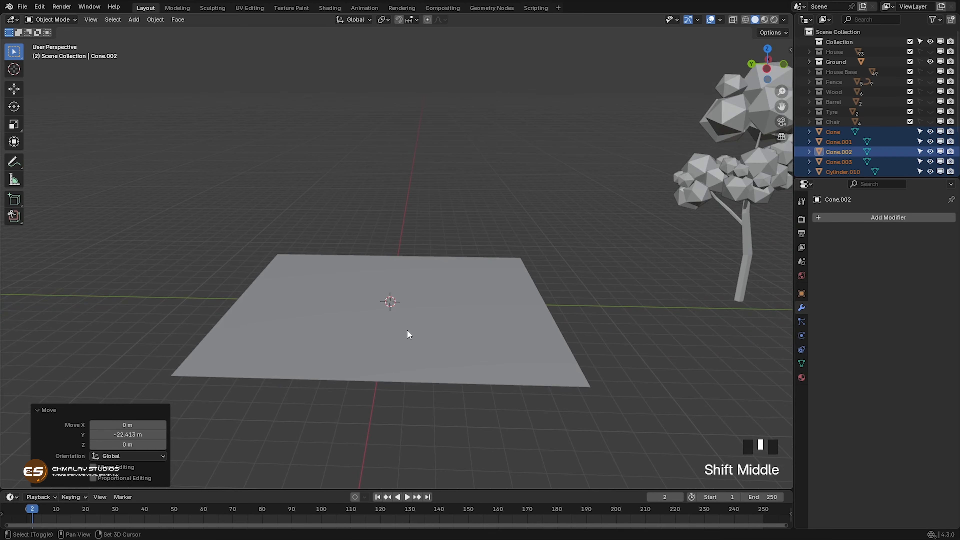
pyautogui.hotkey('shift', 'a')
pyautogui.moveTo(407, 329)
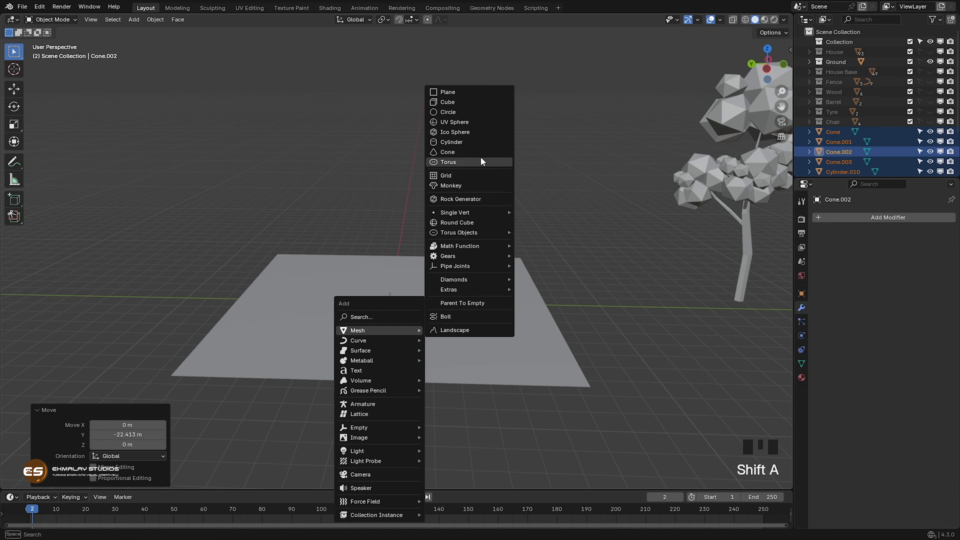
pyautogui.click(456, 103)
pyautogui.press('g')
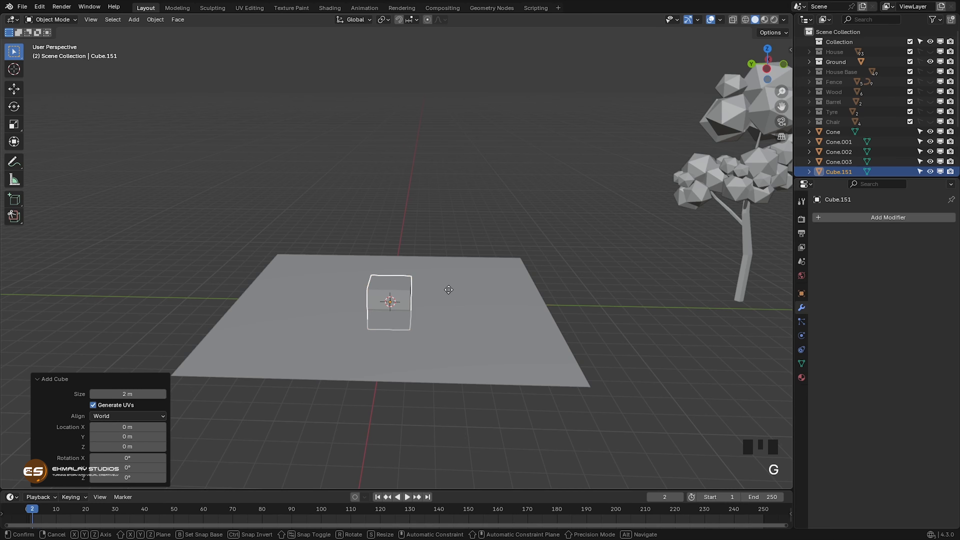
pyautogui.press('z')
pyautogui.click(449, 262)
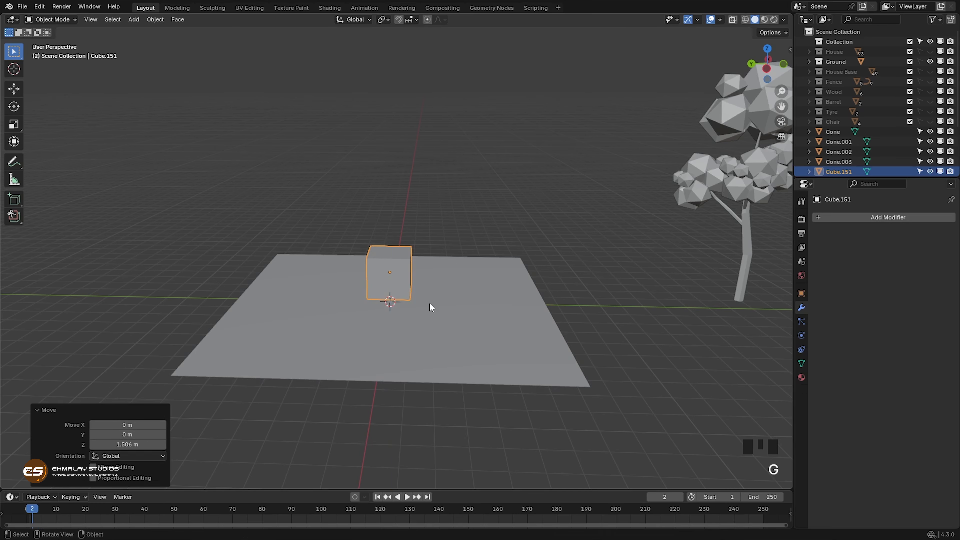
# - Add a Subdivision Surface modifier to the cube with its viewport level set to 4
pyautogui.moveTo(429, 303); pyautogui.dragTo(477, 334, button='middle')
pyautogui.scroll(3, 477, 335)
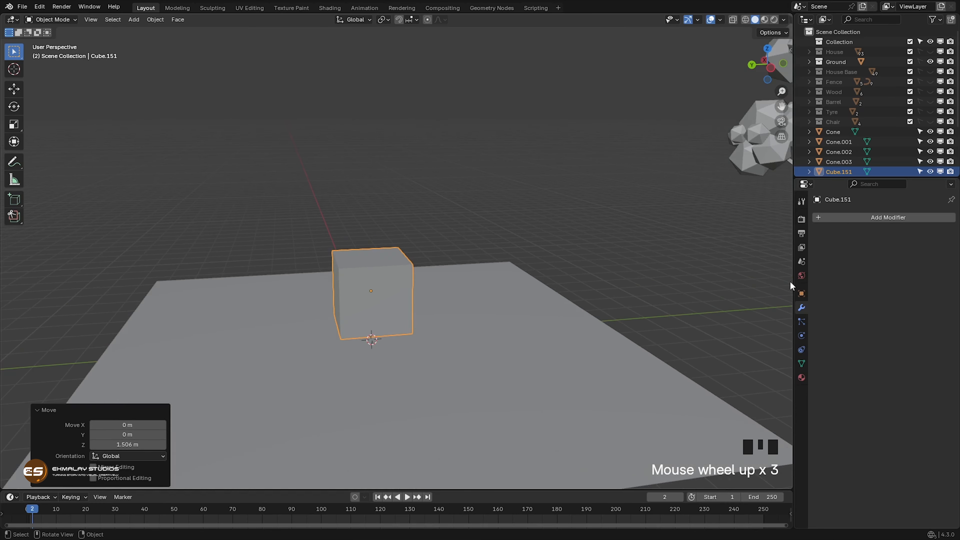
pyautogui.click(884, 219)
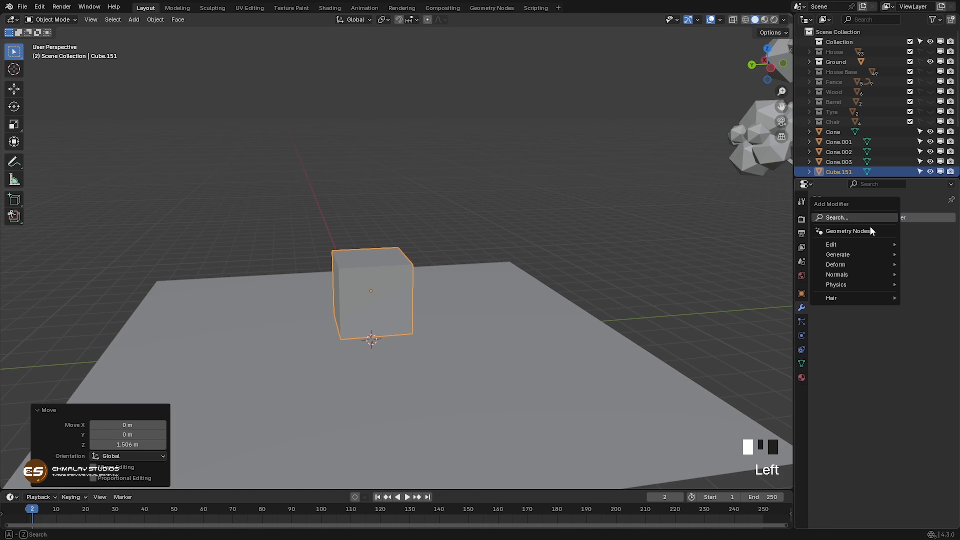
pyautogui.moveTo(848, 255)
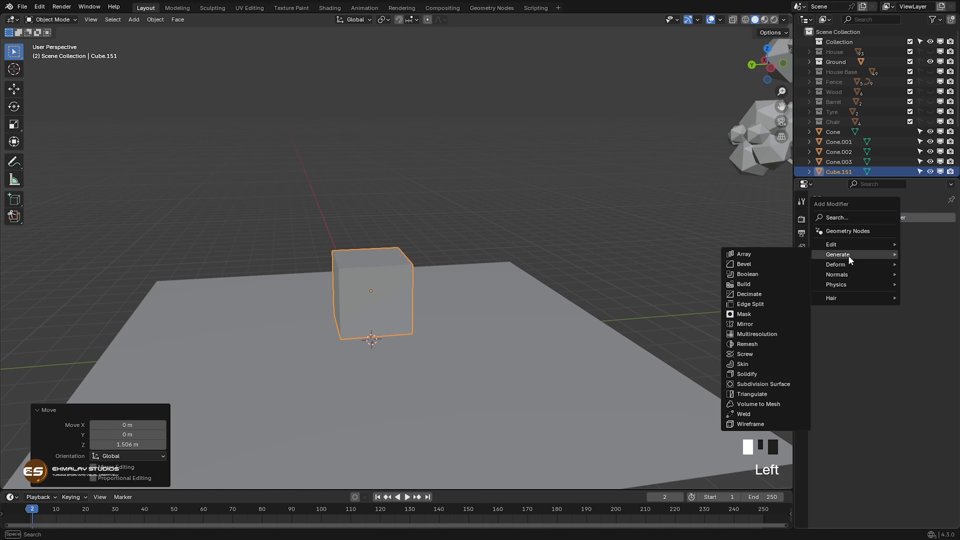
pyautogui.click(752, 384)
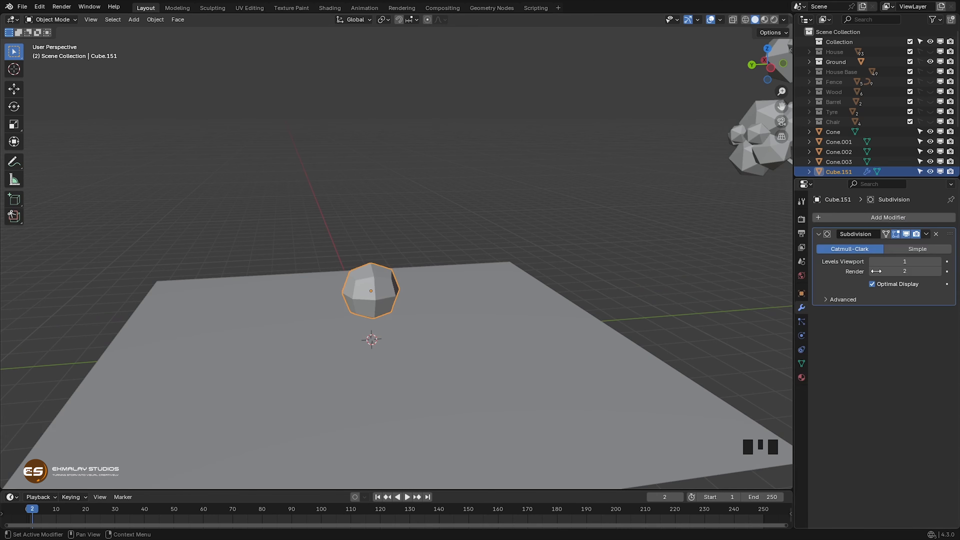
pyautogui.click(938, 261)
pyautogui.click(938, 262)
pyautogui.click(938, 262)
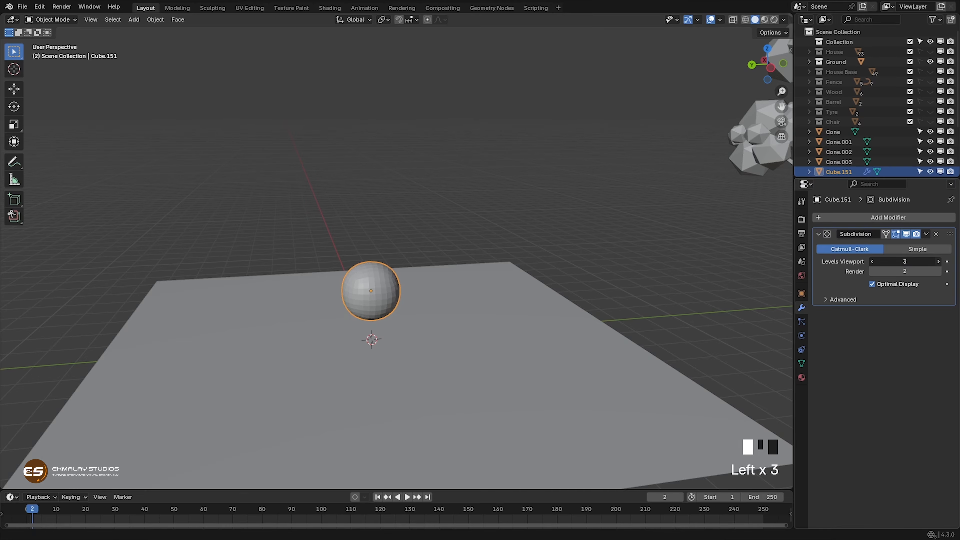
# - Stretch the rounded cube to about 1.95 along X and about 1.22 along Y
pyautogui.moveTo(468, 290); pyautogui.dragTo(480, 292, button='middle')
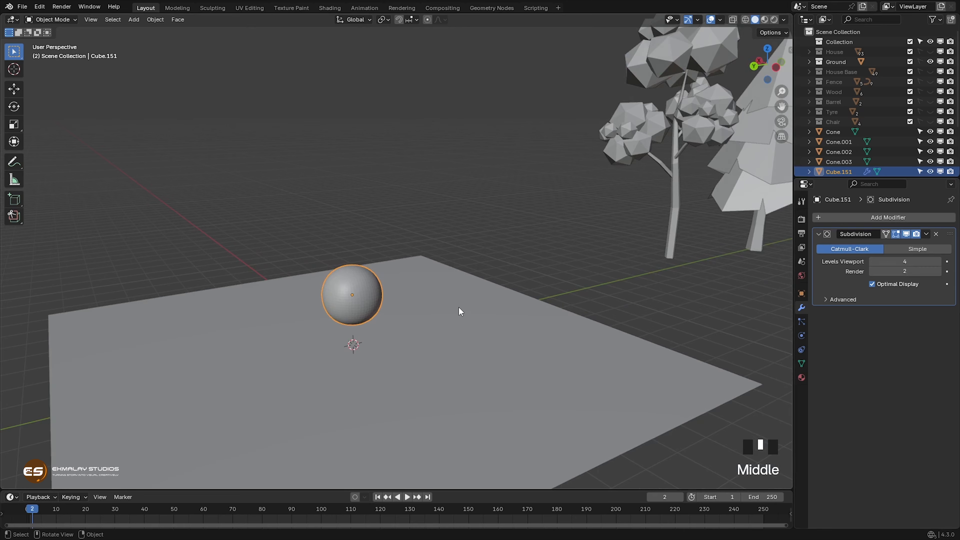
pyautogui.press('s')
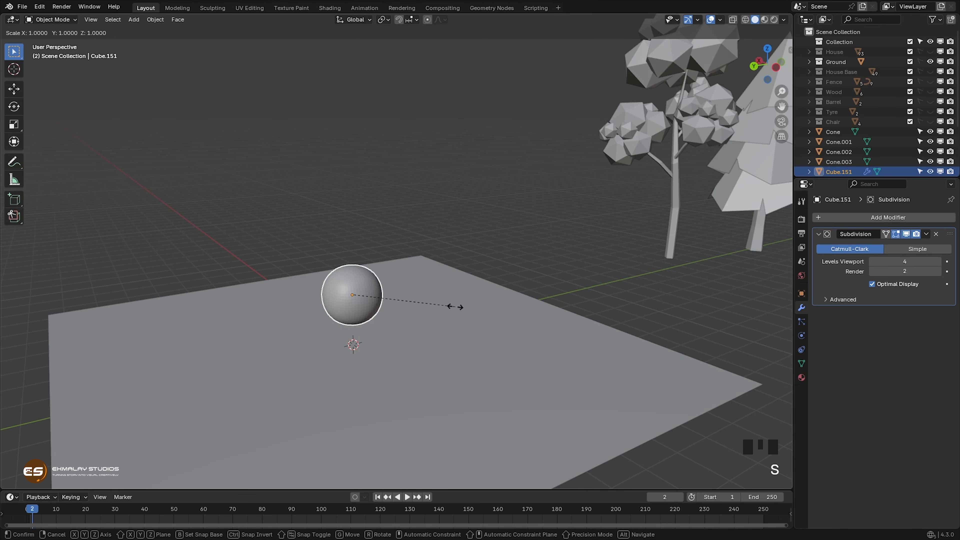
pyautogui.press('x')
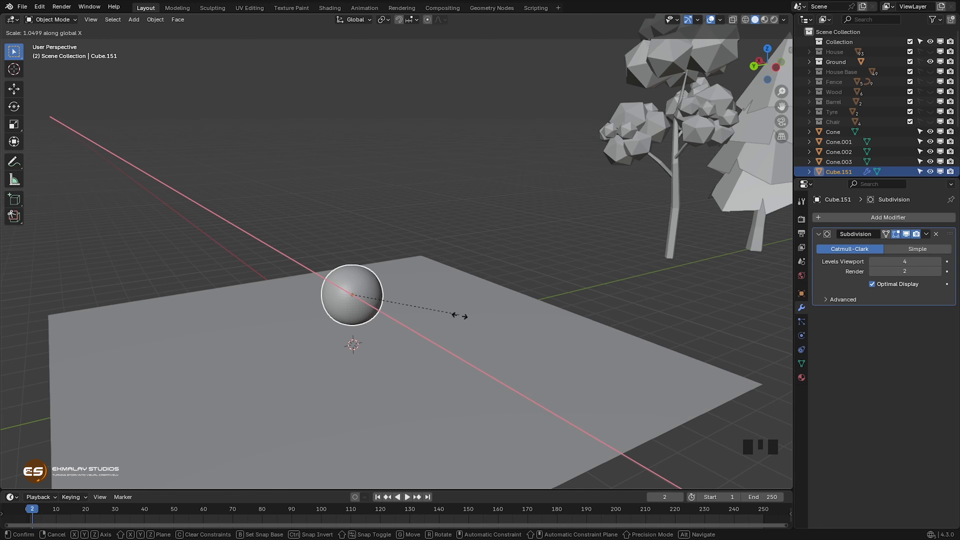
pyautogui.click(544, 367)
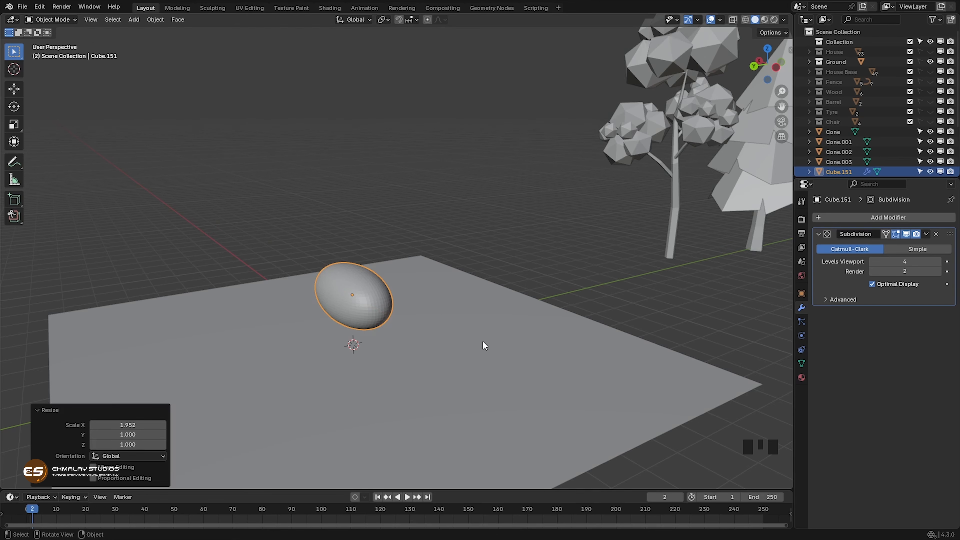
pyautogui.press('s')
pyautogui.press('y')
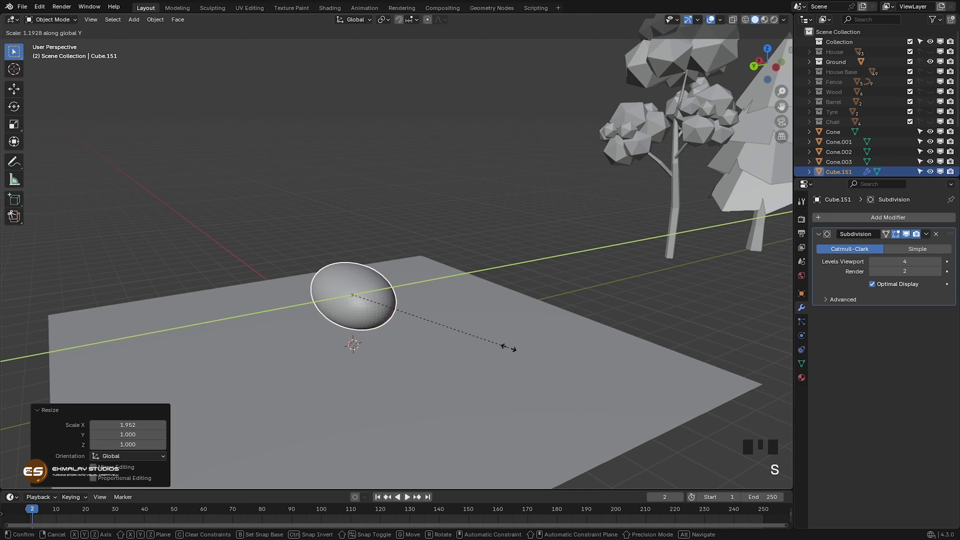
pyautogui.click(503, 351)
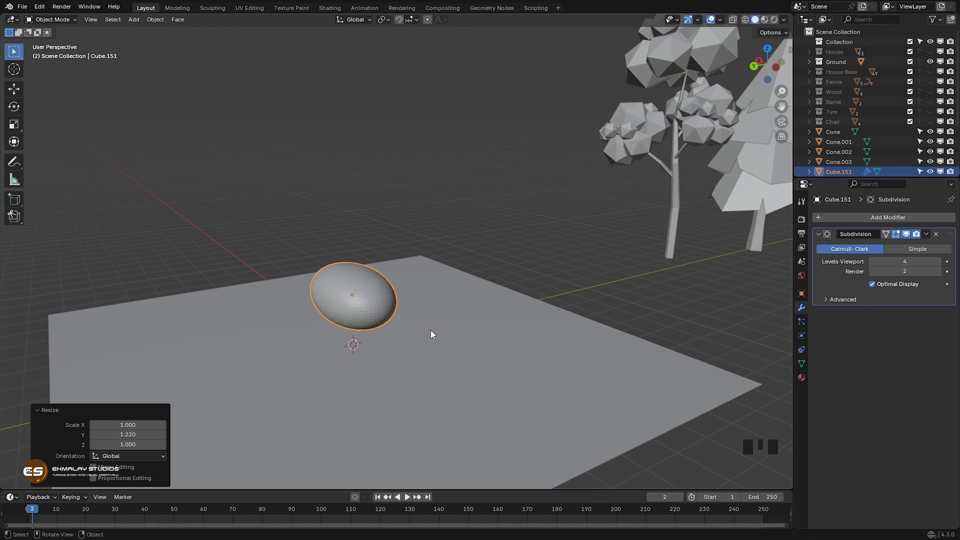
# - Add a Decimate modifier to the stretched shape and set its collapse ratio to about 0.21
pyautogui.press('KP_Decimal')
pyautogui.moveTo(425, 325); pyautogui.dragTo(531, 328, button='middle')
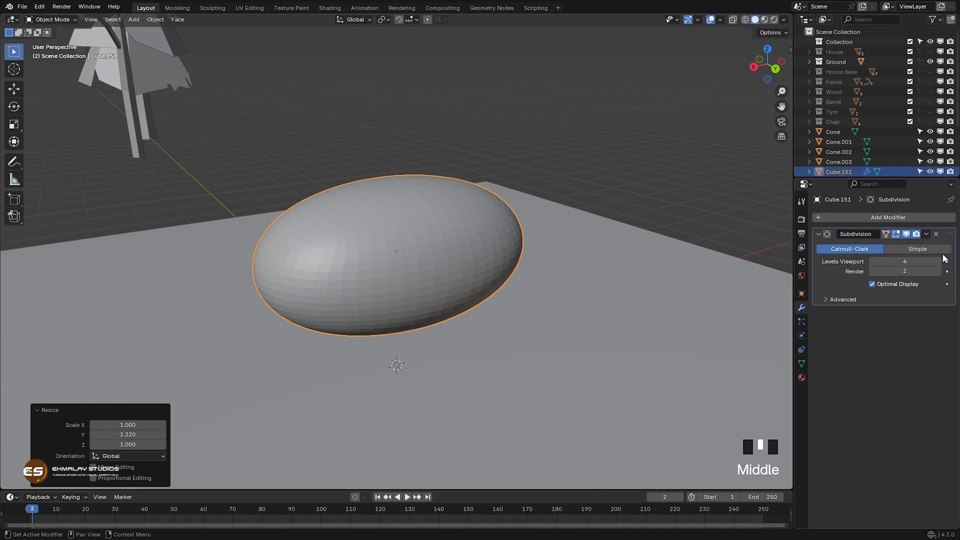
pyautogui.click(882, 218)
pyautogui.moveTo(882, 222)
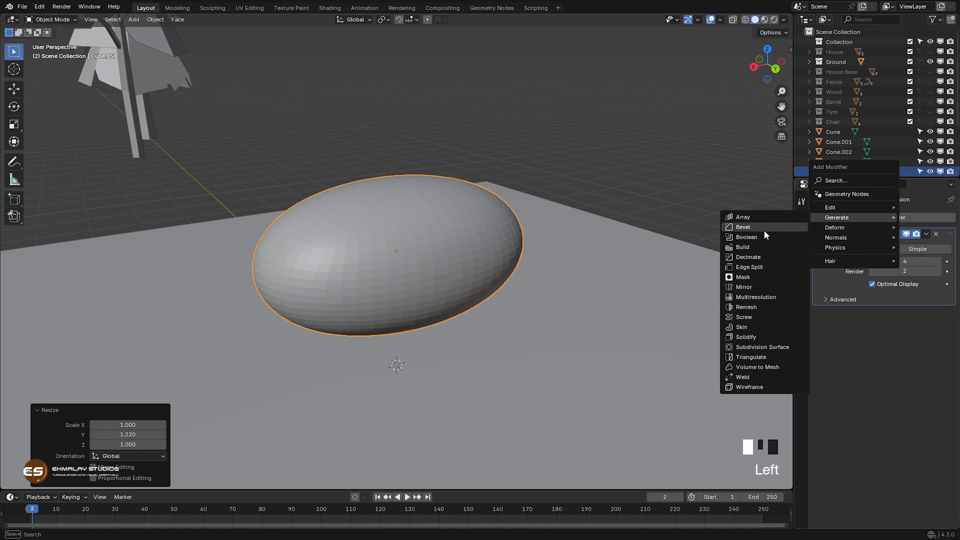
pyautogui.click(749, 258)
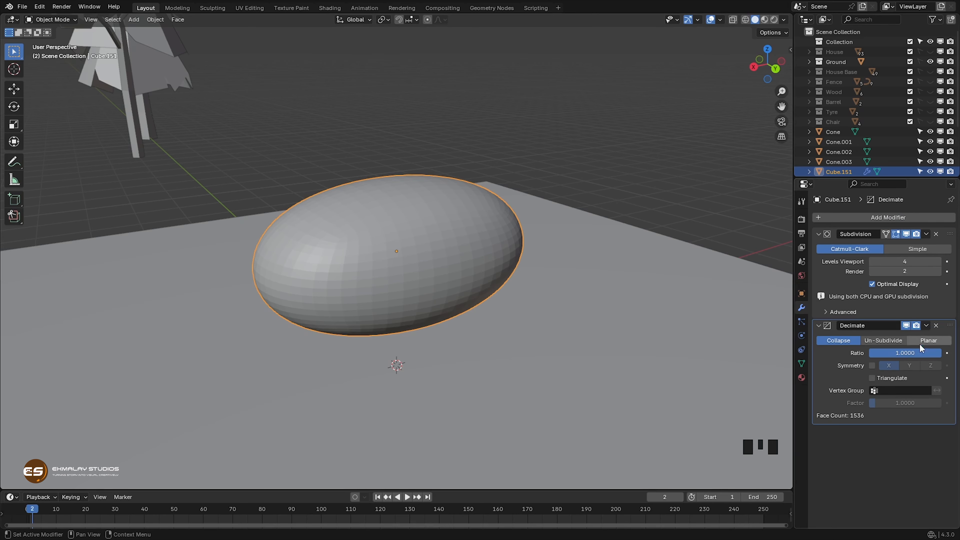
pyautogui.moveTo(931, 353); pyautogui.dragTo(885, 340)
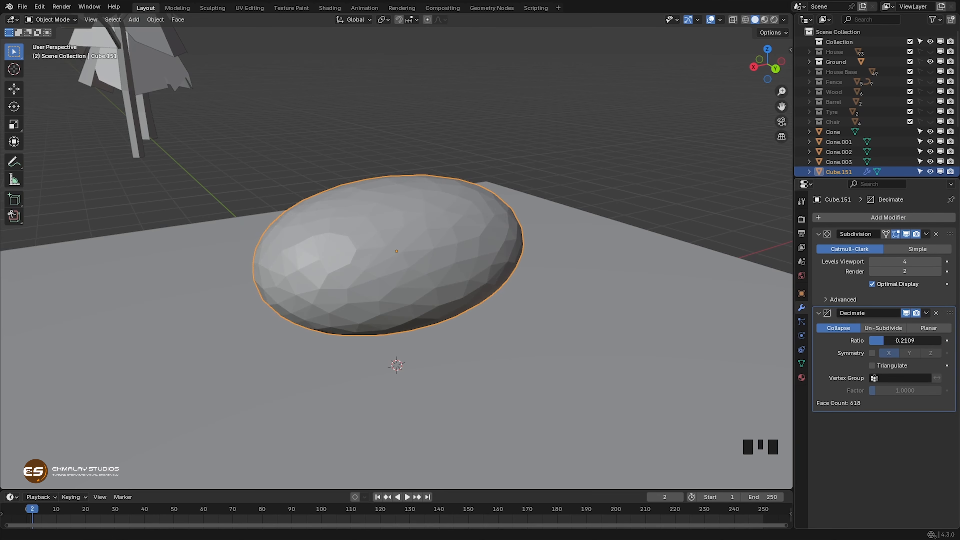
pyautogui.moveTo(419, 300); pyautogui.dragTo(470, 303, button='middle')
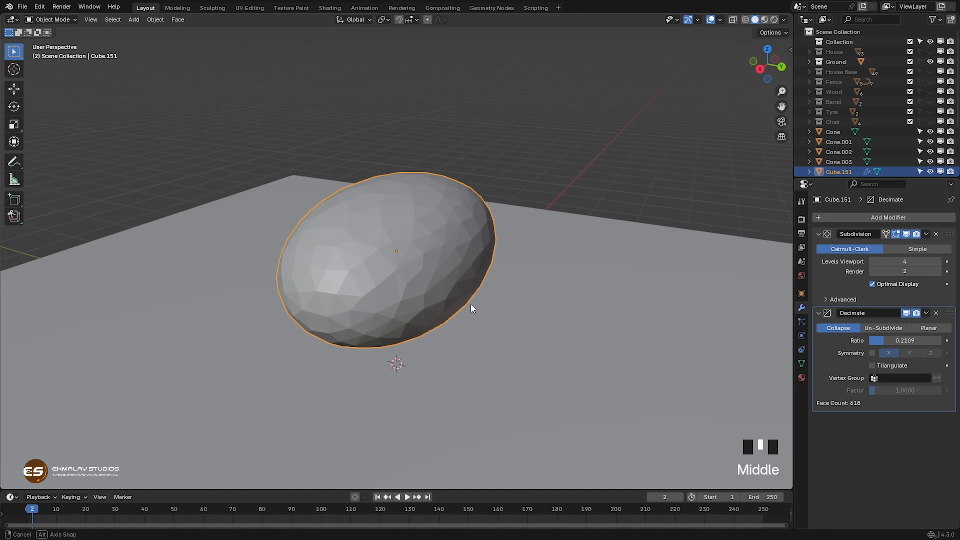
# - Add a second Decimate modifier to the rock, using the Planar method with an angle limit of about 26.4°
pyautogui.click(819, 234)
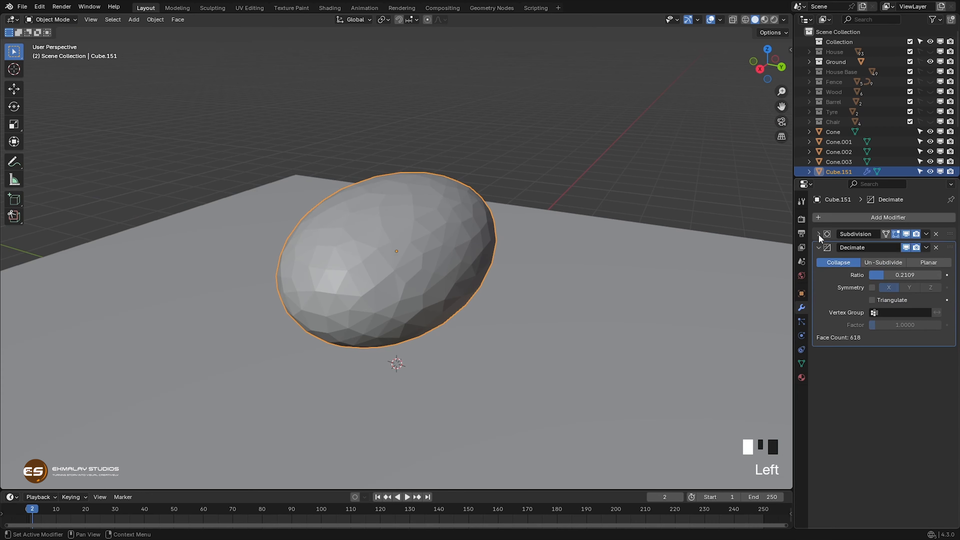
pyautogui.click(887, 218)
pyautogui.moveTo(888, 222)
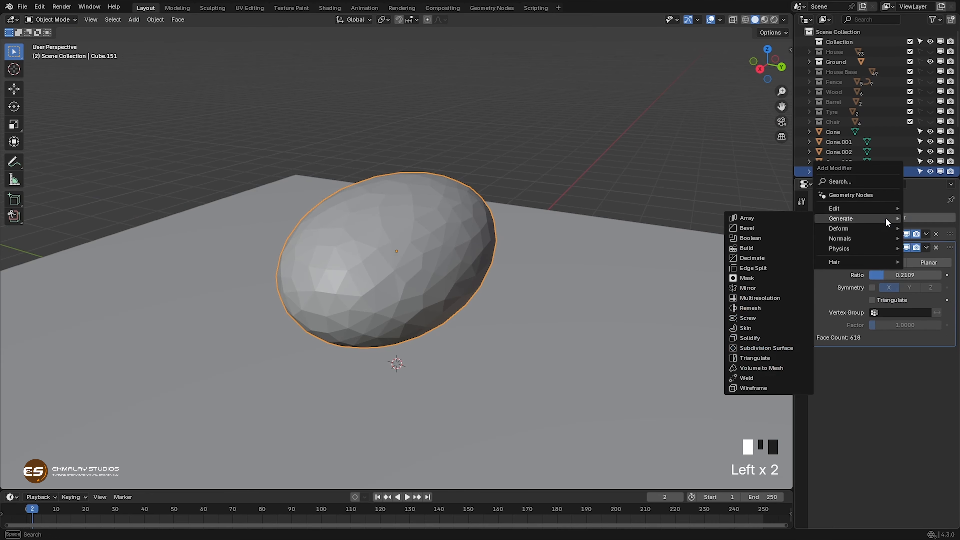
pyautogui.click(754, 259)
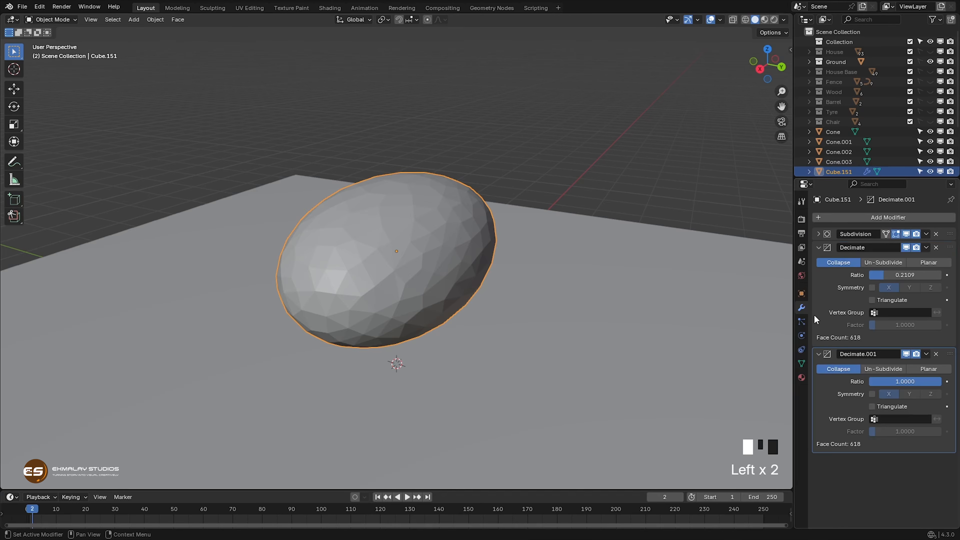
pyautogui.click(930, 369)
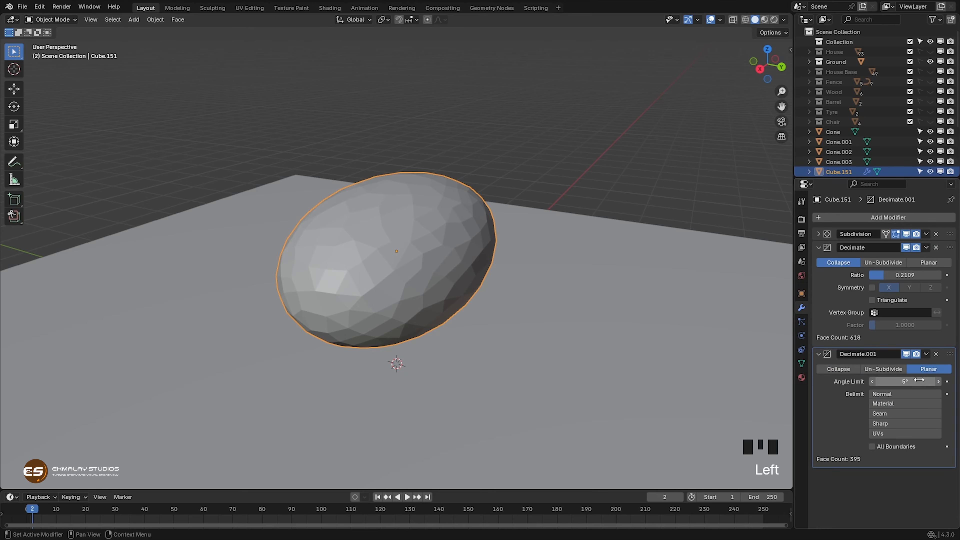
pyautogui.moveTo(899, 381); pyautogui.dragTo(940, 381)
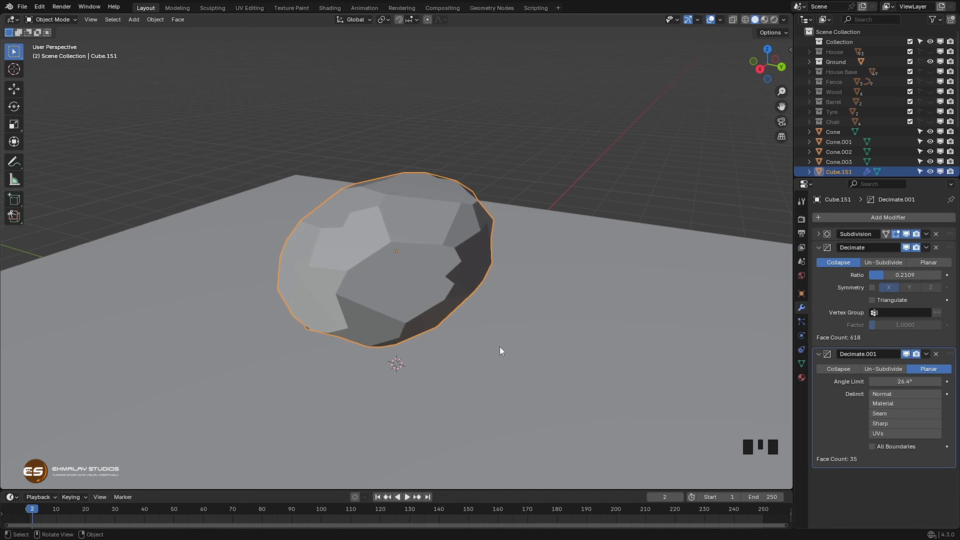
pyautogui.moveTo(499, 351); pyautogui.dragTo(463, 349, button='middle')
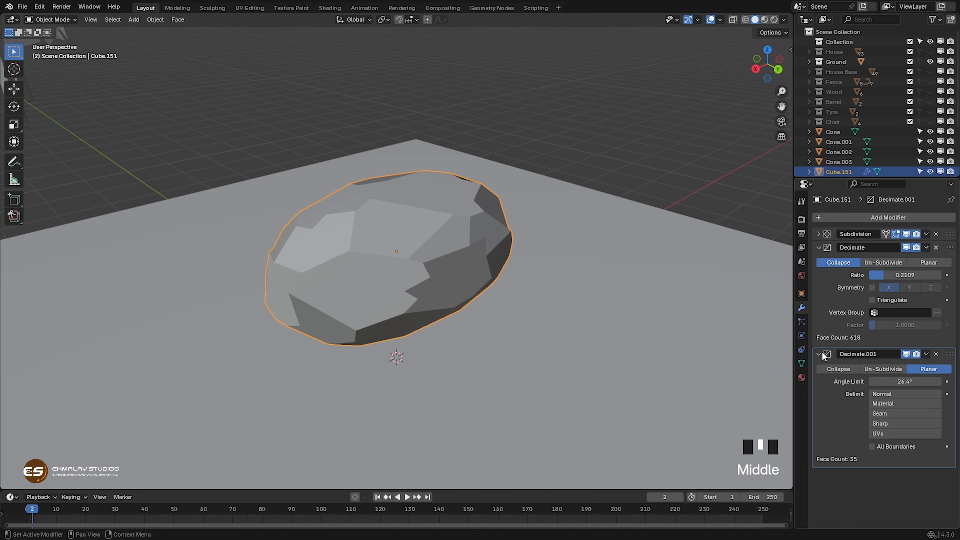
# - Add a third Decimate modifier in Collapse mode to the rock and set its ratio to about 0.59
pyautogui.click(818, 247)
pyautogui.click(818, 261)
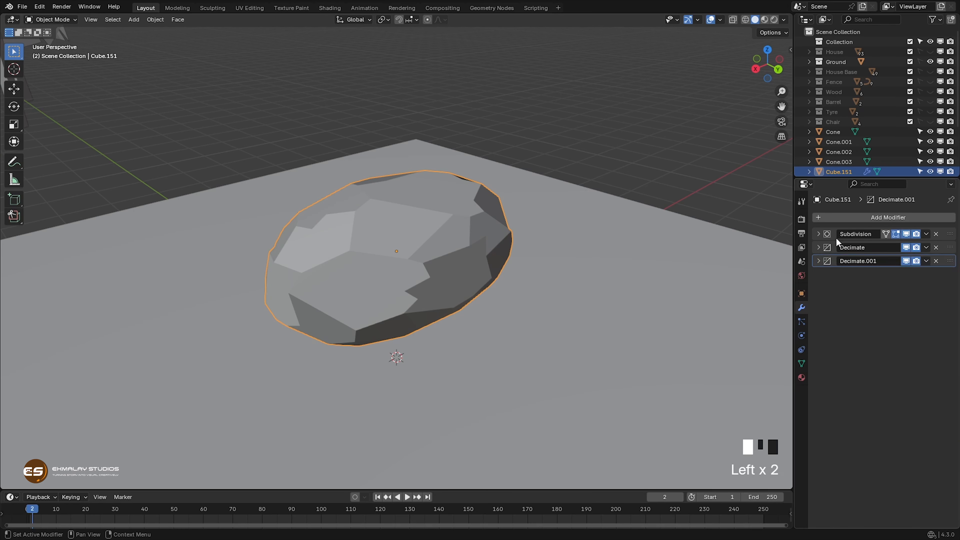
pyautogui.click(840, 222)
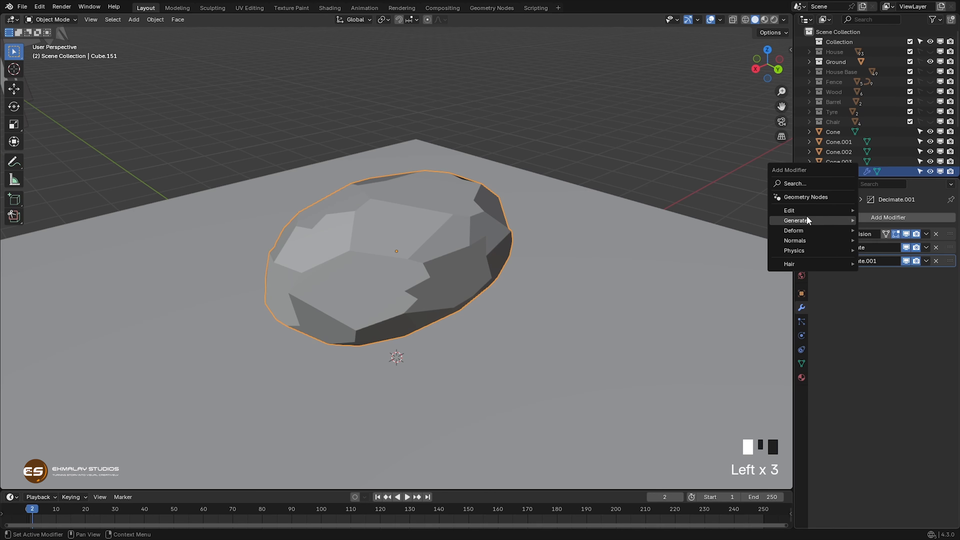
pyautogui.moveTo(809, 220)
pyautogui.click(884, 260)
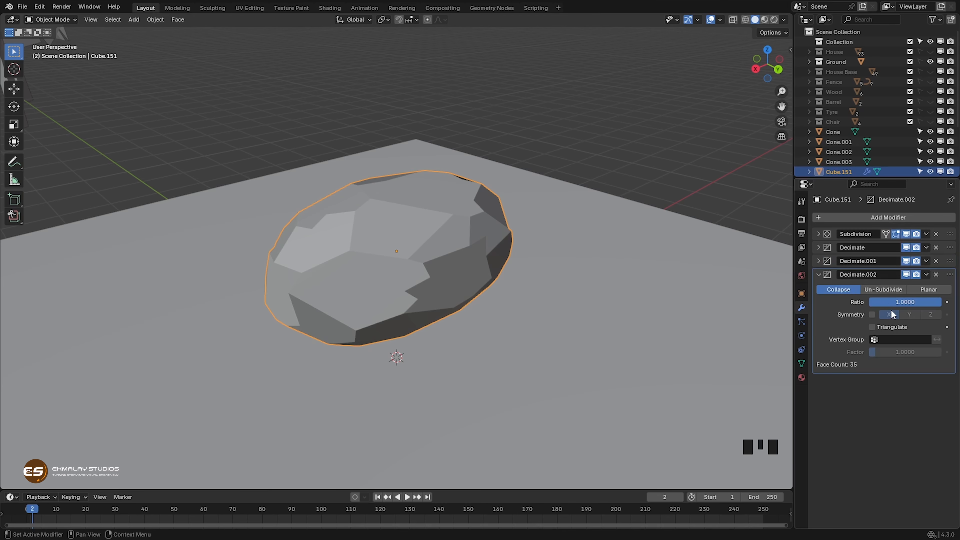
pyautogui.moveTo(926, 306); pyautogui.dragTo(896, 306)
pyautogui.moveTo(406, 337)
pyautogui.mouseDown(button='middle')
pyautogui.moveTo(499, 328)
pyautogui.moveTo(391, 332)
pyautogui.moveTo(438, 337)
pyautogui.moveTo(423, 343)
pyautogui.mouseUp(button='middle')
pyautogui.scroll(-2, 465, 342)
# - Duplicate the rock about -4.88 m along Y and set the copy's third Decimate ratio to about 0.36
pyautogui.press('shift')
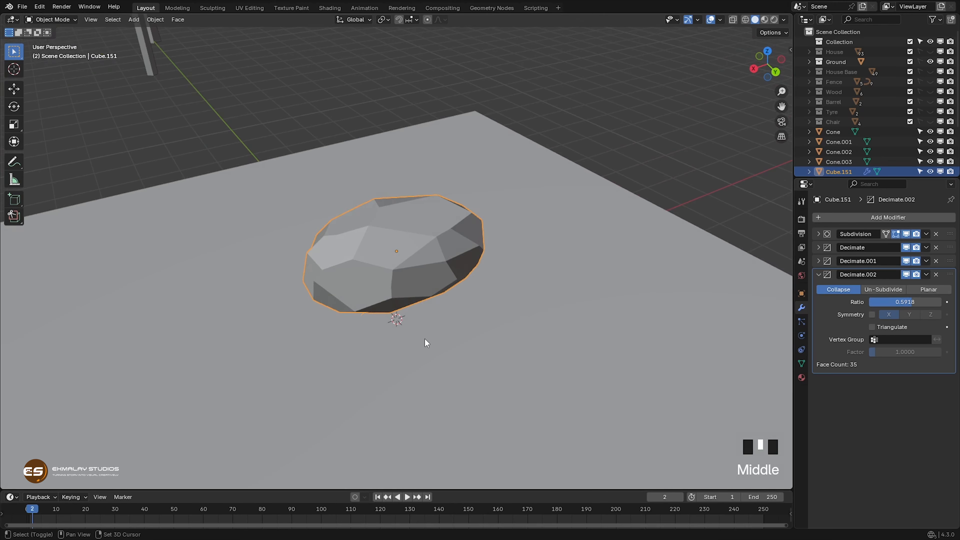
pyautogui.hotkey('shift', 'd')
pyautogui.press('y')
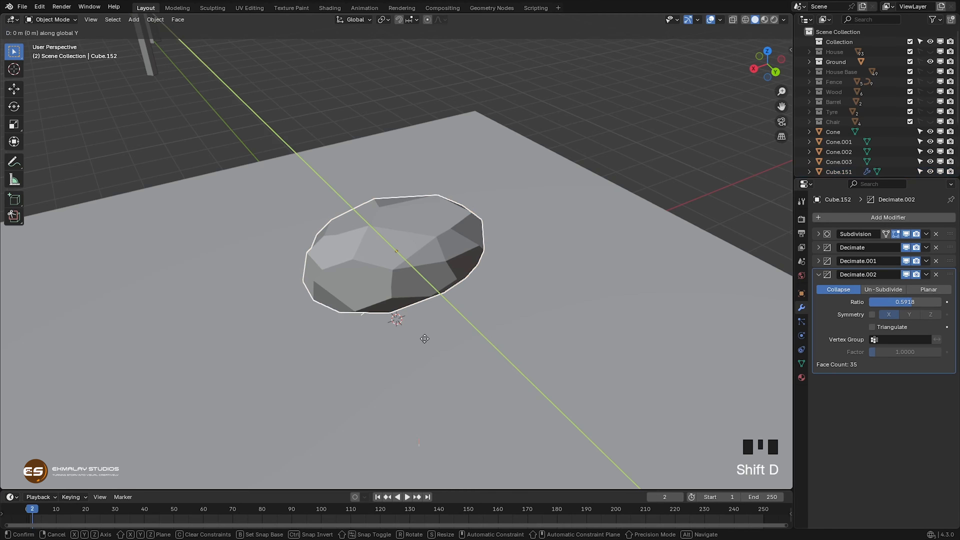
pyautogui.click(318, 228)
pyautogui.moveTo(318, 228); pyautogui.dragTo(452, 298, button='middle')
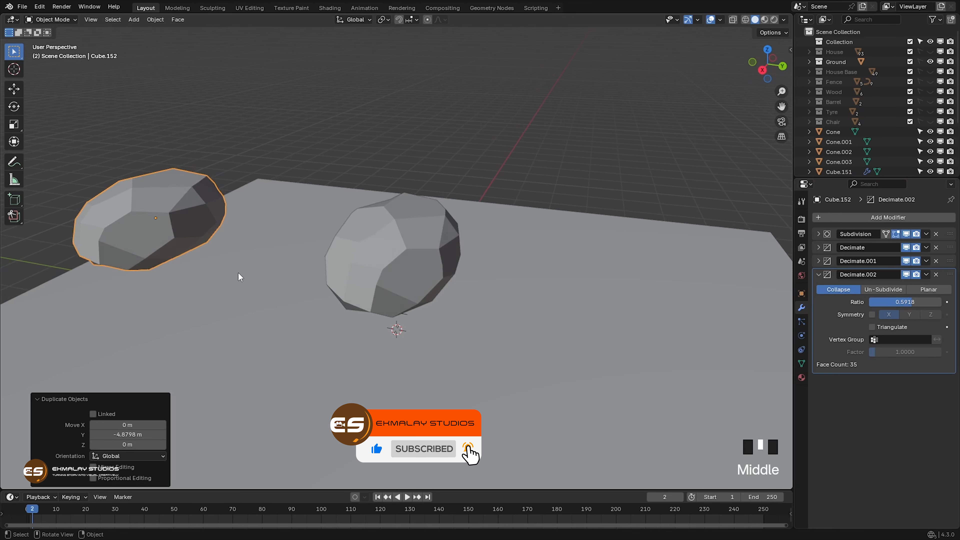
pyautogui.moveTo(240, 277); pyautogui.dragTo(216, 279, button='middle')
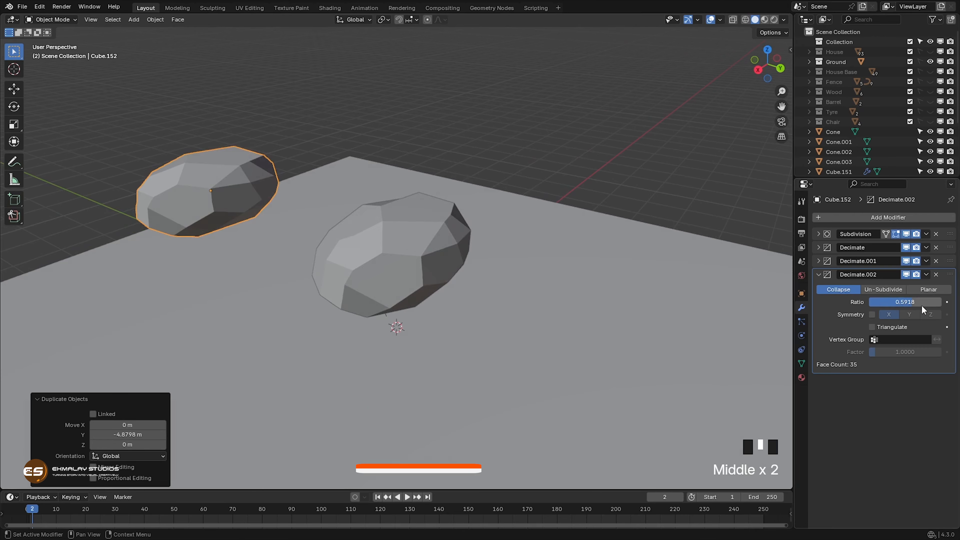
pyautogui.moveTo(904, 302); pyautogui.dragTo(894, 302)
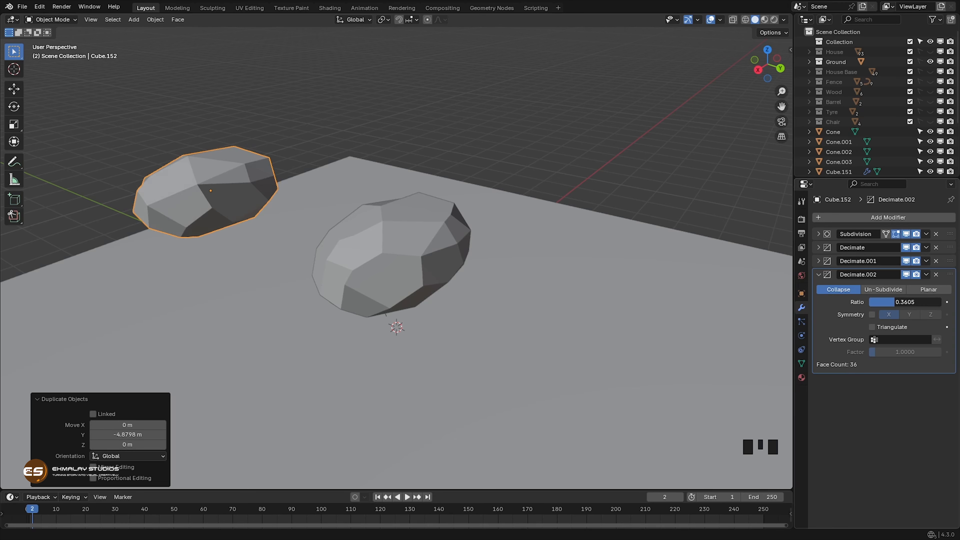
# - Apply the Subdivision modifier and all three Decimate modifiers on the original rock
pyautogui.click(394, 274)
pyautogui.moveTo(419, 322); pyautogui.dragTo(435, 328, button='middle')
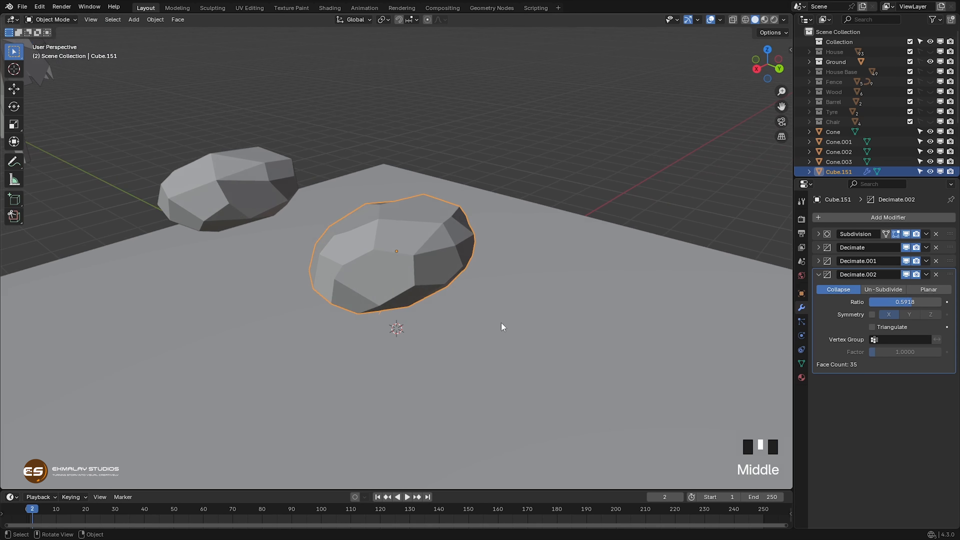
pyautogui.click(817, 274)
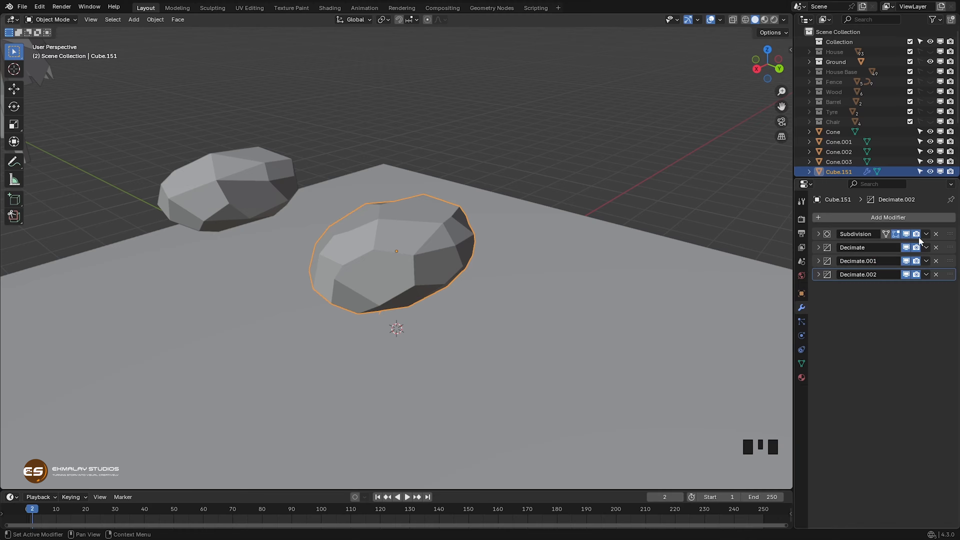
pyautogui.click(926, 234)
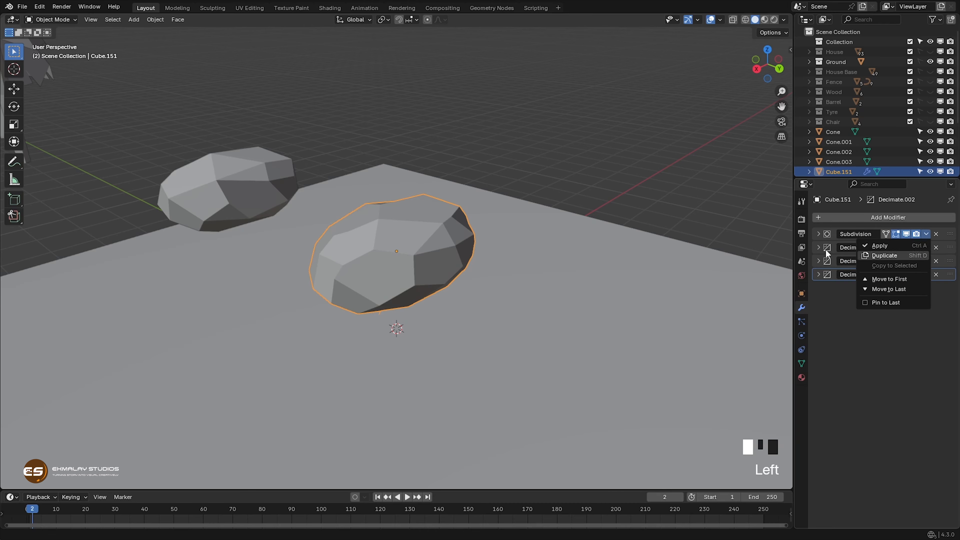
pyautogui.click(841, 333)
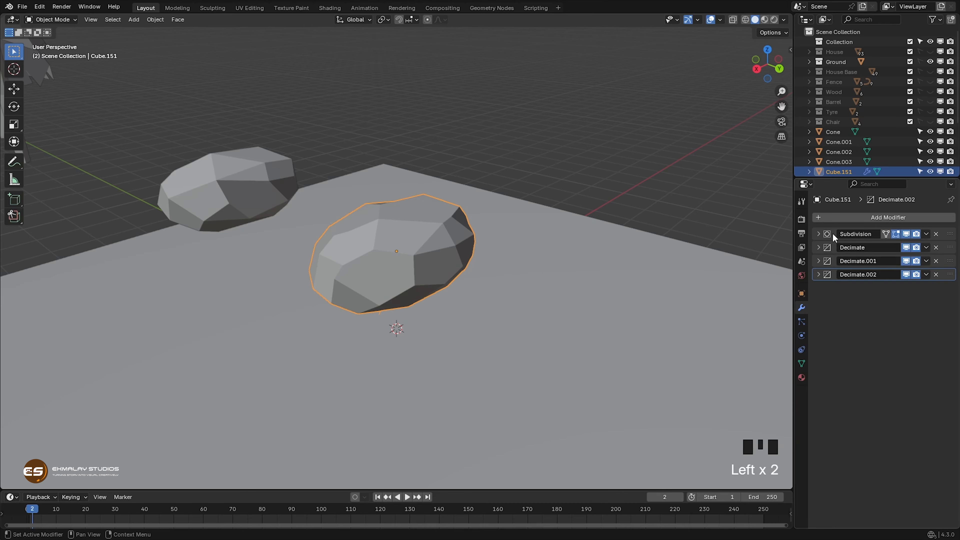
pyautogui.hotkey('ctrl', 'a')
pyautogui.hotkey('ctrl', 'a')
pyautogui.hotkey('ctrl', 'a')
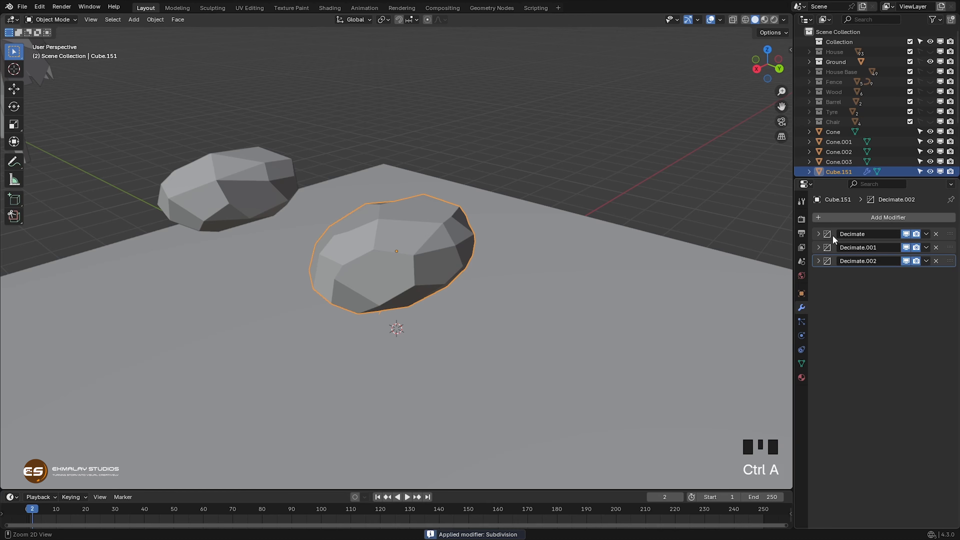
pyautogui.hotkey('ctrl', 'a')
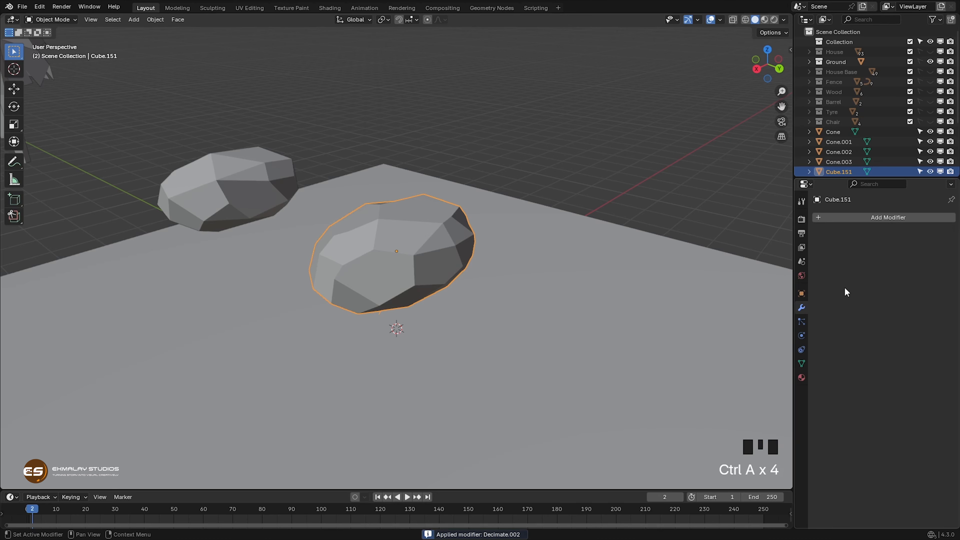
# - In Edit Mode, merge the two close vertices in the middle of the original rock's narrow end at their centre
pyautogui.moveTo(392, 302); pyautogui.dragTo(461, 278, button='middle')
pyautogui.press('Tab')
pyautogui.scroll(2, 413, 323)
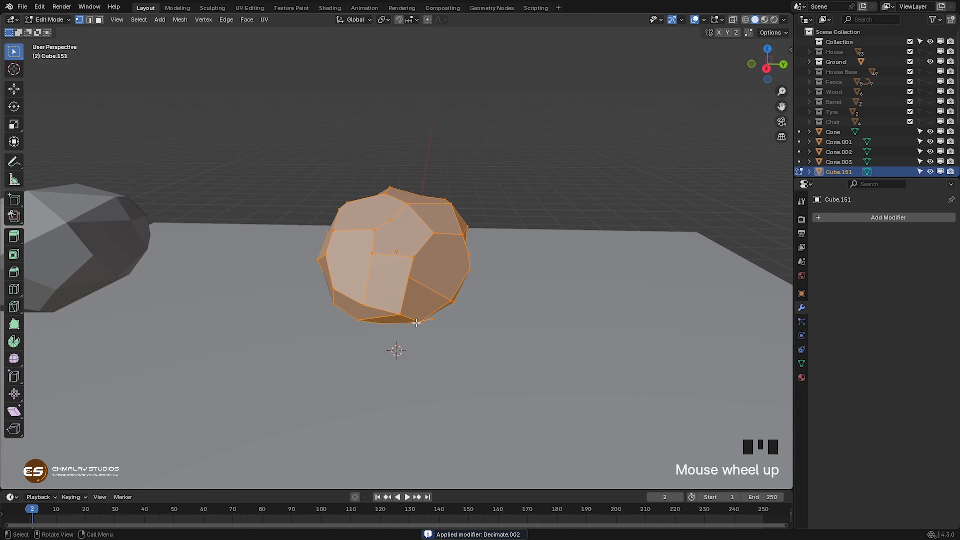
pyautogui.moveTo(396, 248); pyautogui.dragTo(430, 300)
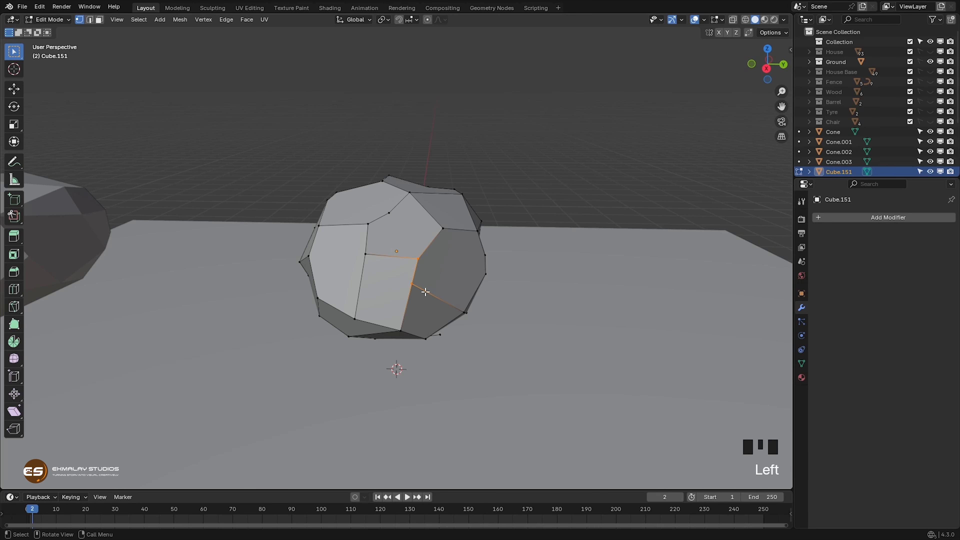
pyautogui.press('m')
pyautogui.click(410, 271)
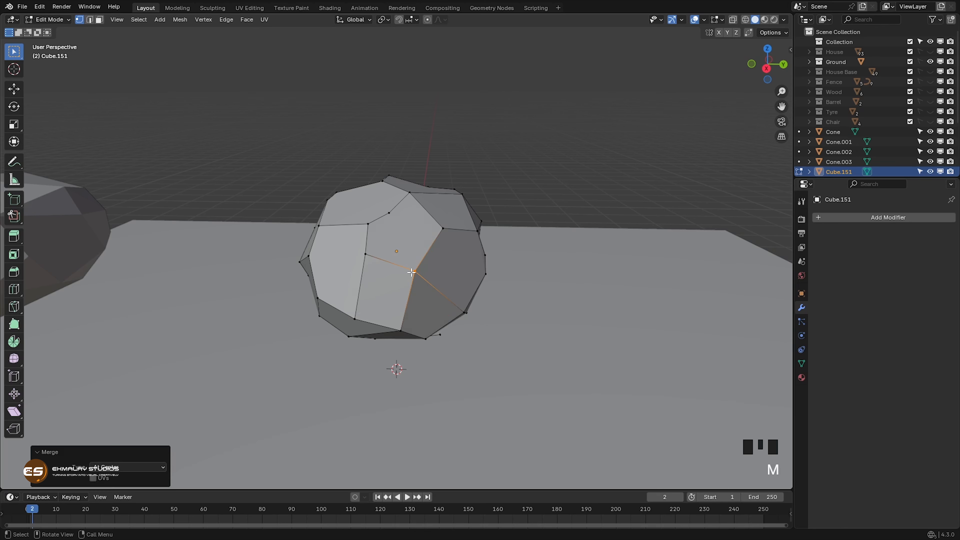
# - Merge the two neighbouring vertices at the corner of the large face on the rock's long side at their centre
pyautogui.moveTo(464, 308); pyautogui.dragTo(597, 315, button='middle')
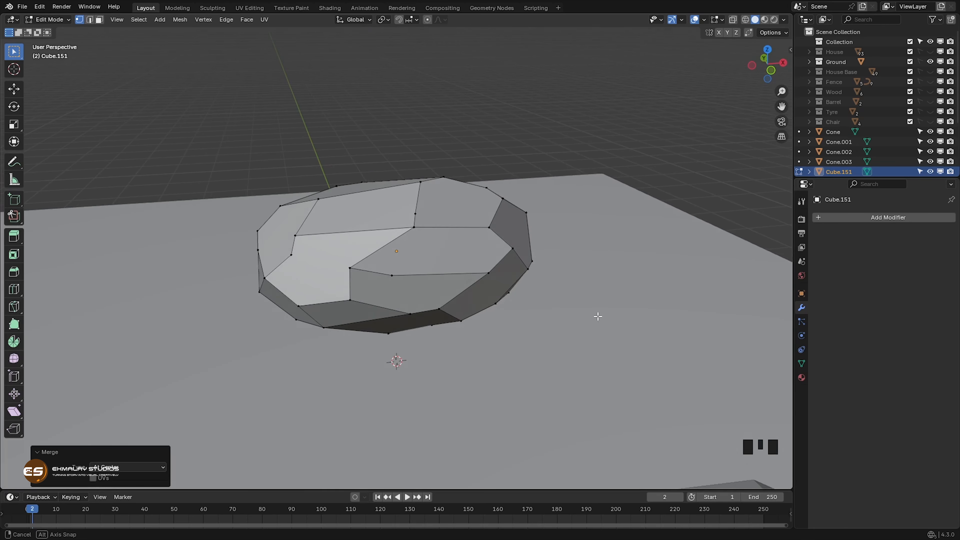
pyautogui.click(350, 268)
pyautogui.keyDown('shift'); pyautogui.click(392, 276); pyautogui.keyUp('shift')
pyautogui.press('m')
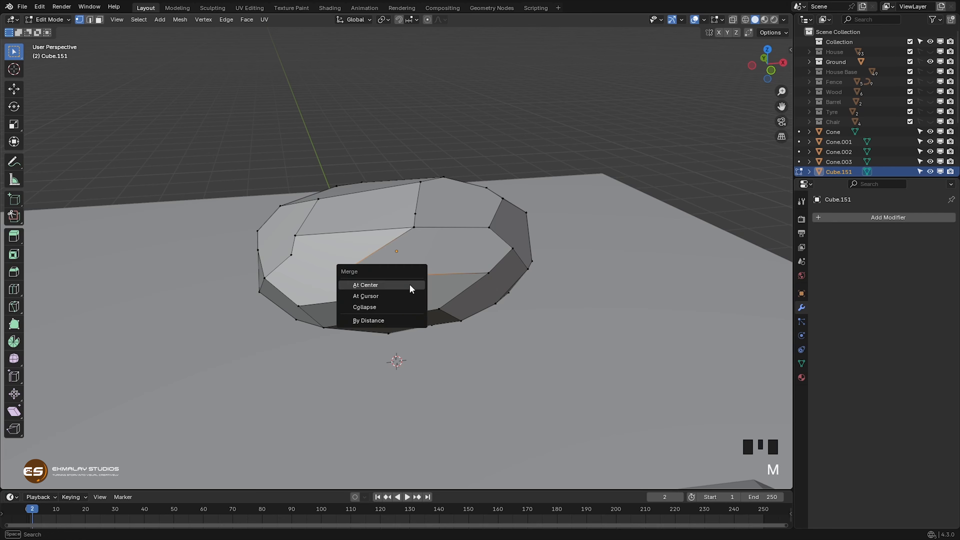
pyautogui.click(411, 284)
# - Merge two more pairs of close vertices around the bright faces near the rock's end, each at its centre
pyautogui.moveTo(407, 281); pyautogui.dragTo(317, 232, button='middle')
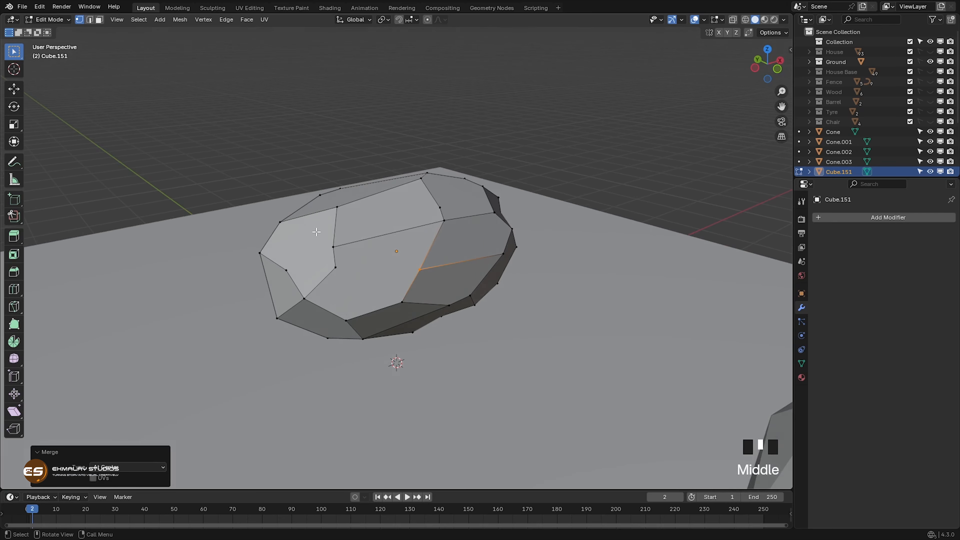
pyautogui.keyDown('shift'); pyautogui.click(353, 280); pyautogui.keyUp('shift')
pyautogui.press('m')
pyautogui.click(355, 284)
pyautogui.moveTo(329, 291); pyautogui.dragTo(344, 281, button='middle')
pyautogui.moveTo(310, 260); pyautogui.dragTo(354, 305)
pyautogui.press('m')
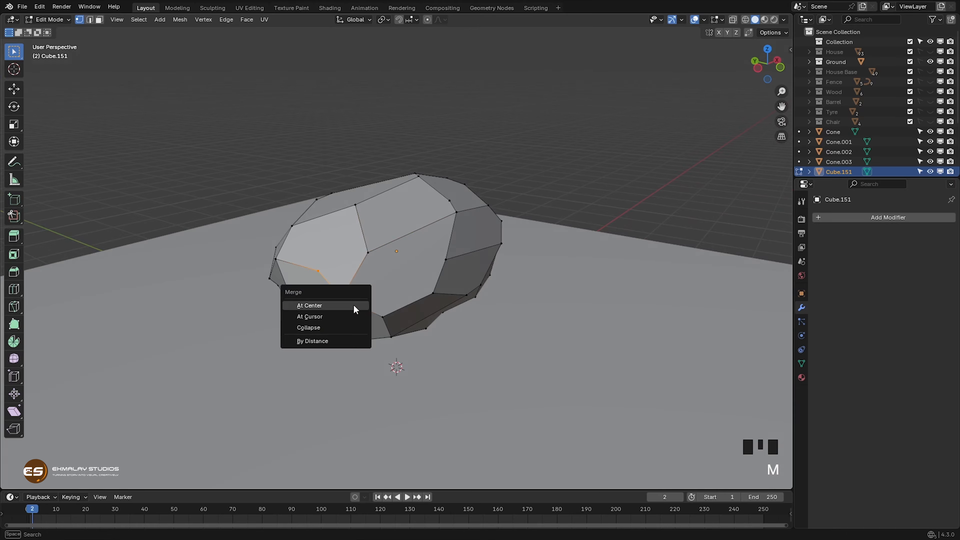
pyautogui.click(353, 305)
# - Merge the remaining close vertices on the rock's opposite long side at their centres and return to Object Mode
pyautogui.moveTo(353, 304); pyautogui.dragTo(362, 287, button='middle')
pyautogui.scroll(3, 362, 288)
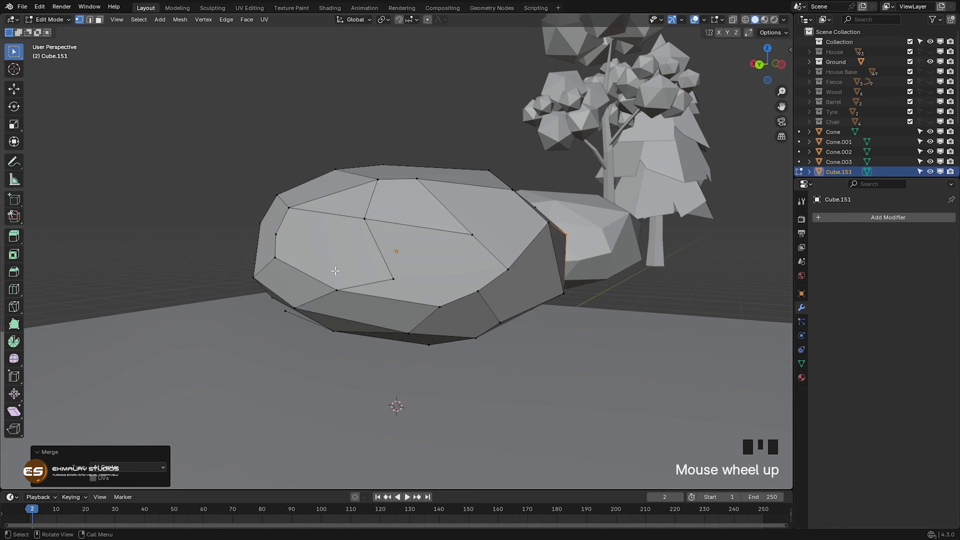
pyautogui.moveTo(319, 268); pyautogui.dragTo(363, 282)
pyautogui.moveTo(412, 305); pyautogui.dragTo(413, 306)
pyautogui.press('m')
pyautogui.click(412, 307)
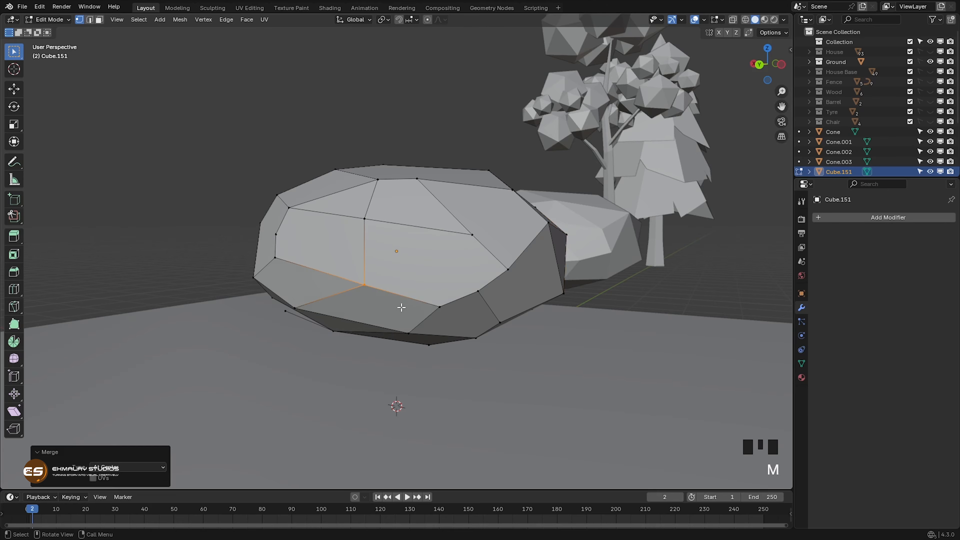
pyautogui.moveTo(401, 307); pyautogui.dragTo(482, 350, button='middle')
pyautogui.press('m')
pyautogui.click(479, 334)
pyautogui.press('Tab')
pyautogui.scroll(-3, 456, 353)
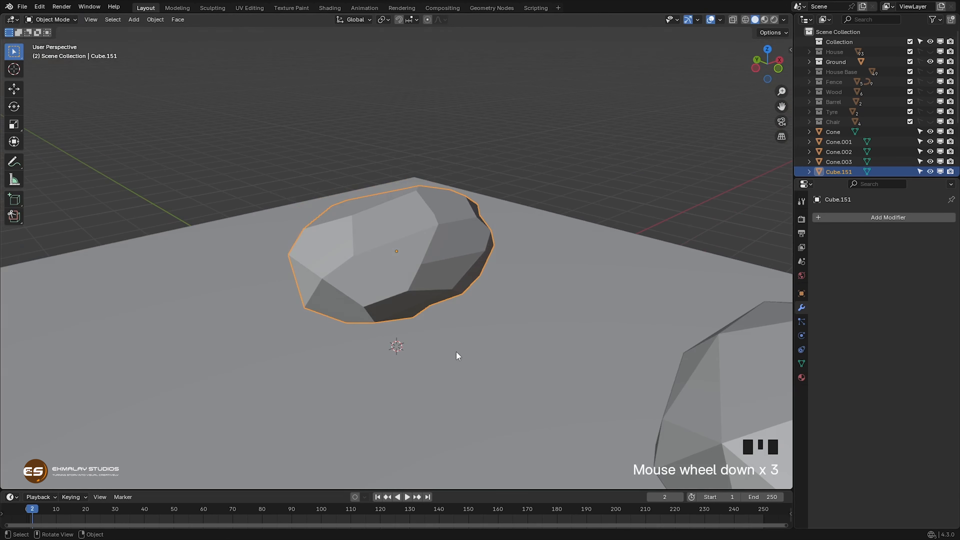
# - Duplicate the cleaned-up rock about 3.45 m along Y
pyautogui.scroll(-3, 456, 352)
pyautogui.moveTo(396, 343); pyautogui.dragTo(544, 363, button='middle')
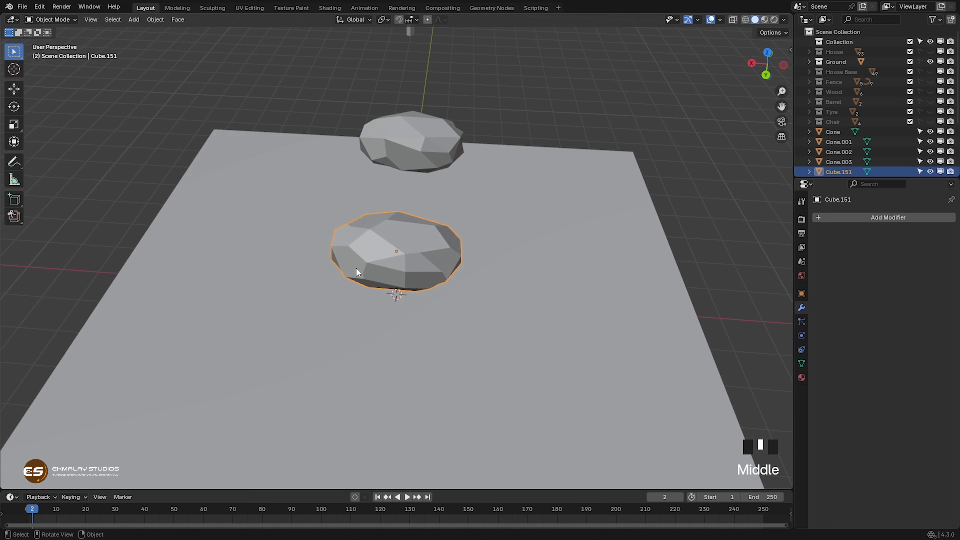
pyautogui.moveTo(356, 268); pyautogui.dragTo(392, 275, button='middle')
pyautogui.scroll(2, 420, 311)
pyautogui.moveTo(420, 311); pyautogui.dragTo(439, 309, button='middle')
pyautogui.scroll(-1, 423, 307)
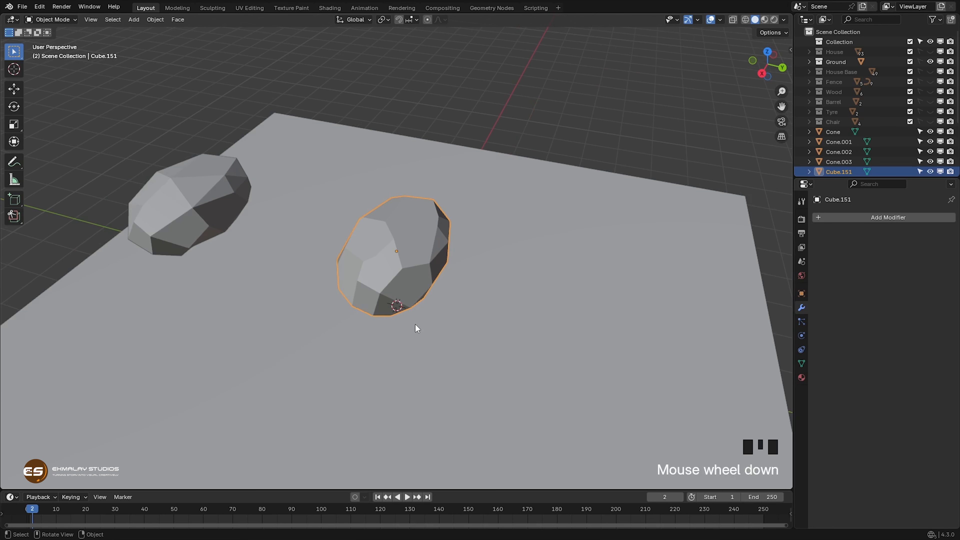
pyautogui.hotkey('shift', 'd')
pyautogui.press('y')
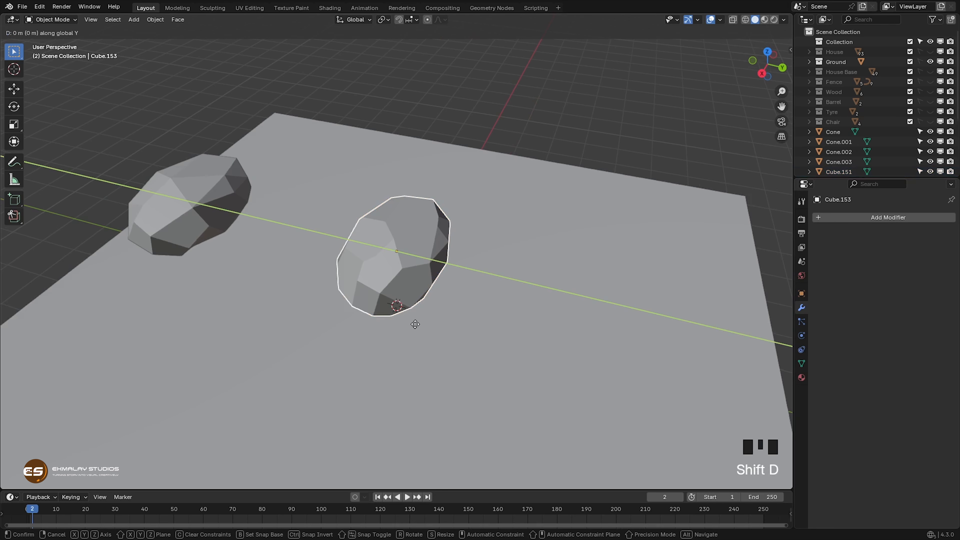
pyautogui.click(598, 355)
# - Stretch the duplicated rock along Y by a factor of about 1.42
pyautogui.moveTo(591, 375); pyautogui.dragTo(619, 375, button='middle')
pyautogui.press('s')
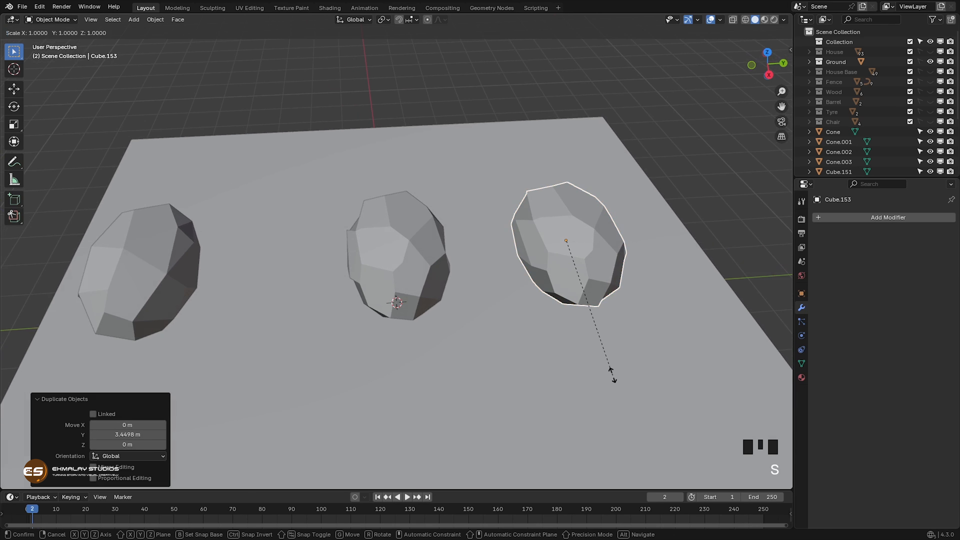
pyautogui.press('y')
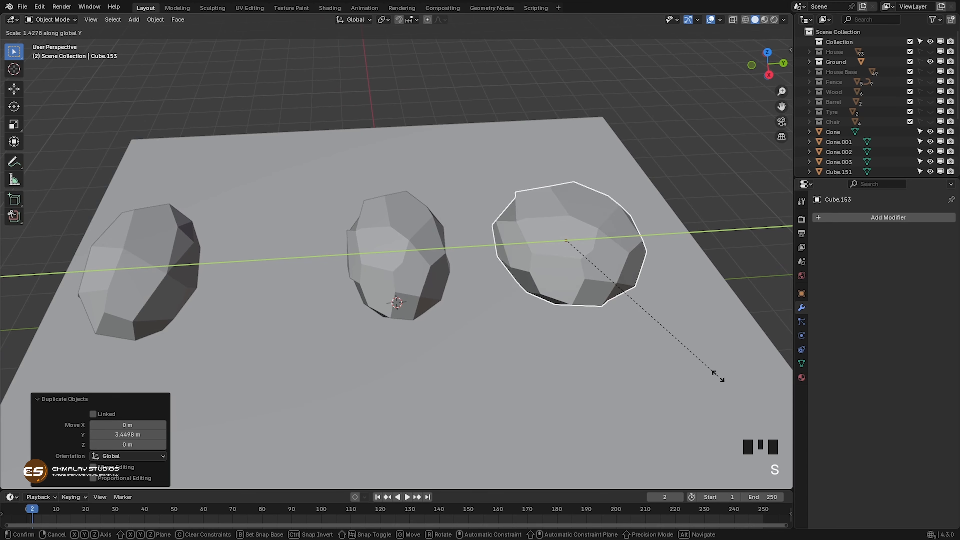
pyautogui.click(701, 377)
# - Rotate the stretched rock about the X axis and scale it uniformly to about 0.85
pyautogui.press('r')
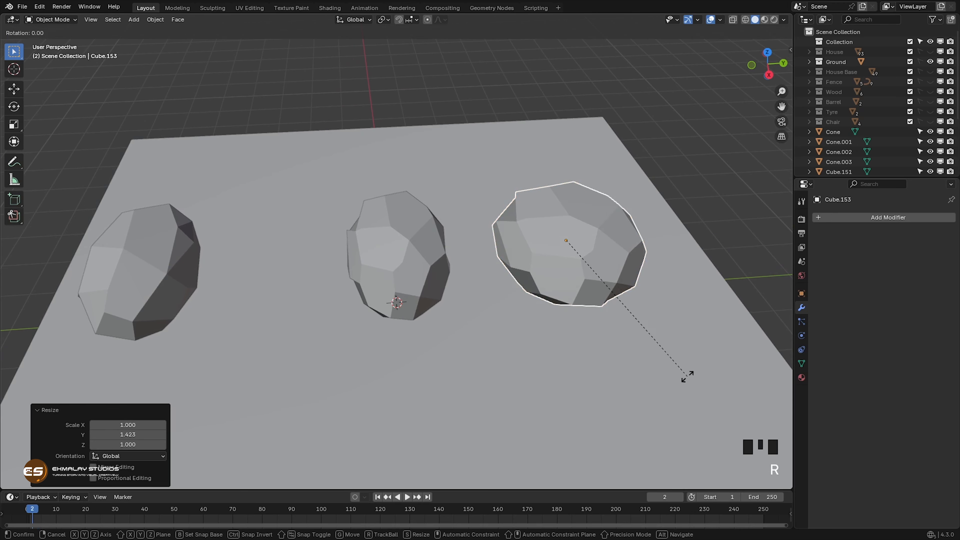
pyautogui.press('x')
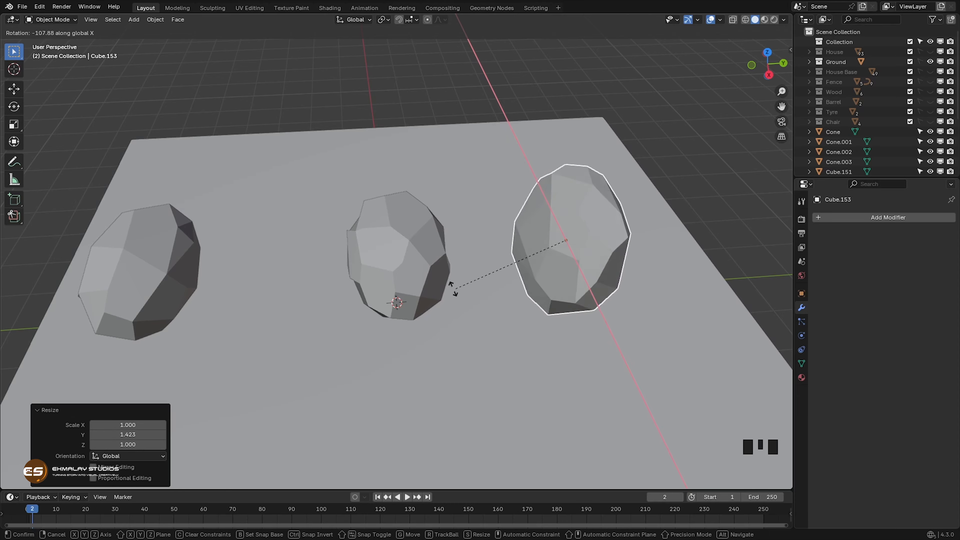
pyautogui.click(395, 226)
pyautogui.moveTo(533, 318)
pyautogui.mouseDown(button='middle')
pyautogui.moveTo(543, 325)
pyautogui.moveTo(535, 320)
pyautogui.mouseUp(button='middle')
pyautogui.press('s')
pyautogui.click(543, 318)
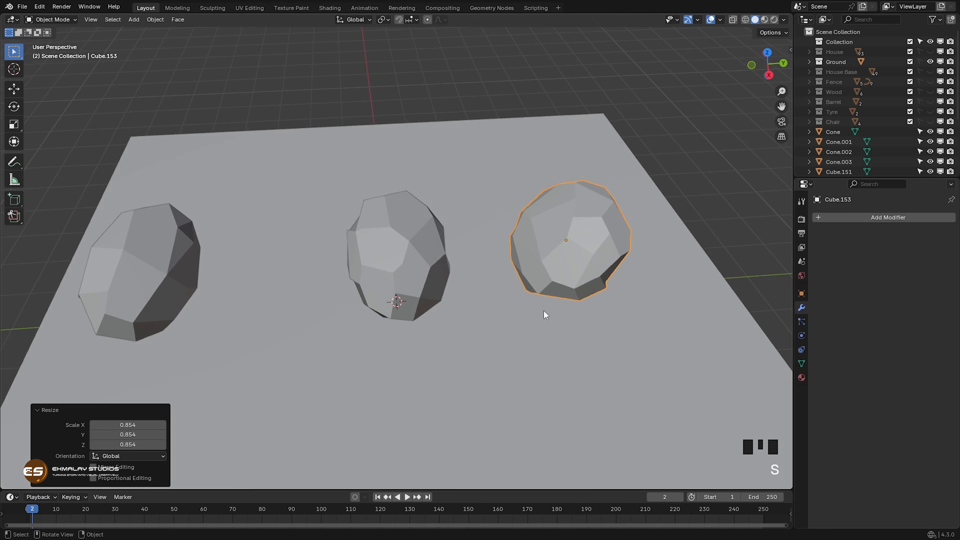
# - Select all three rocks and move them about 12.25 m along Y, off the ground plane
pyautogui.moveTo(548, 351); pyautogui.dragTo(414, 382, button='middle')
pyautogui.scroll(-2, 450, 368)
pyautogui.scroll(-1, 472, 393)
pyautogui.keyDown('shift'); pyautogui.moveTo(473, 393); pyautogui.dragTo(448, 349, button='middle'); pyautogui.keyUp('shift')
pyautogui.scroll(-2, 432, 360)
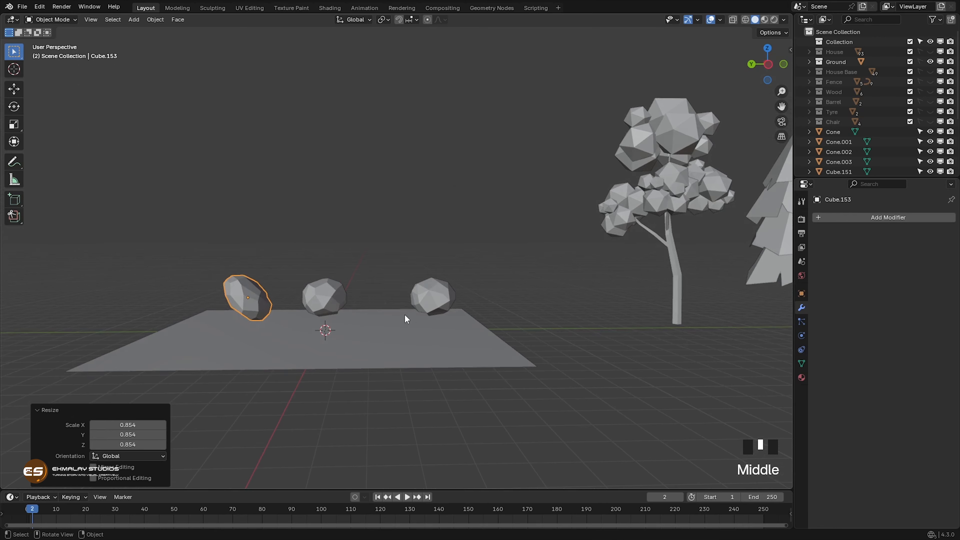
pyautogui.moveTo(182, 261); pyautogui.dragTo(445, 296)
pyautogui.moveTo(425, 341); pyautogui.dragTo(423, 341, button='middle')
pyautogui.scroll(-2, 457, 359)
pyautogui.keyDown('shift'); pyautogui.moveTo(485, 332); pyautogui.dragTo(437, 362, button='middle'); pyautogui.keyUp('shift')
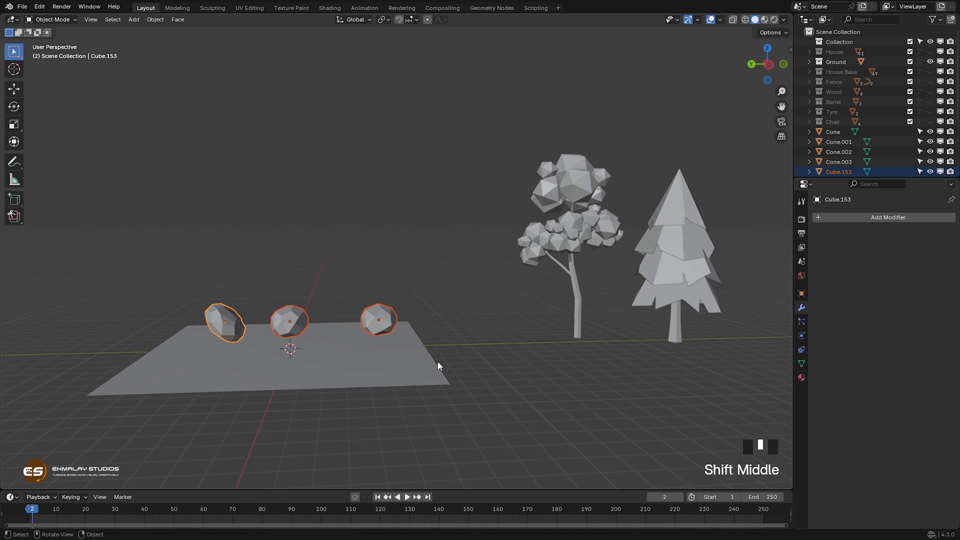
pyautogui.press('g')
pyautogui.press('y')
pyautogui.click(207, 373)
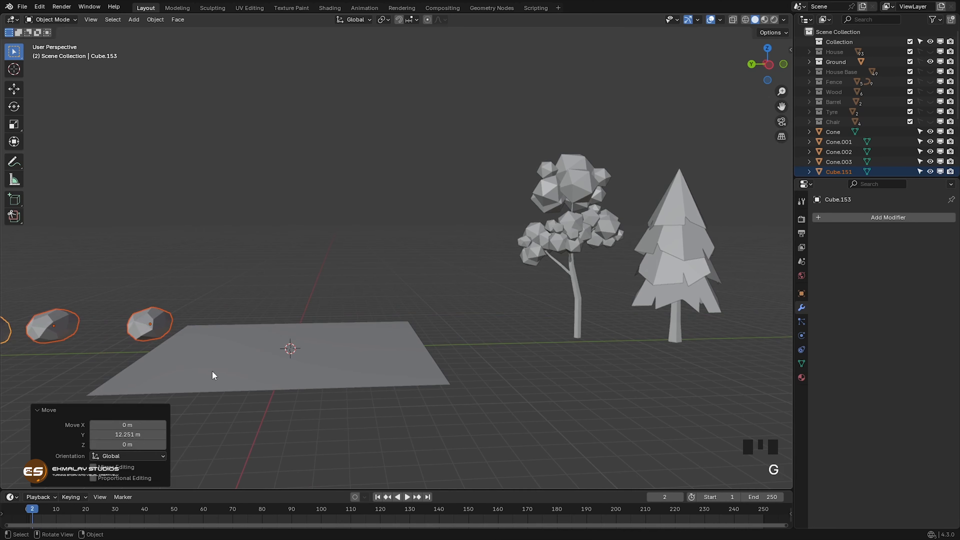
# - Close up the row of rocks by moving the two outer ones along Y toward the middle one, the far one by about -1.31 m
pyautogui.scroll(-2, 325, 386)
pyautogui.click(236, 306)
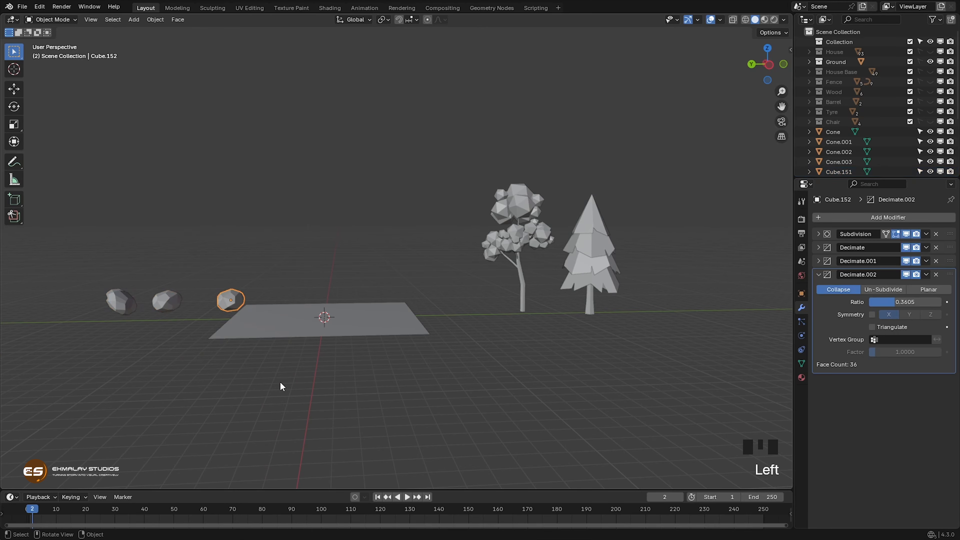
pyautogui.press('g')
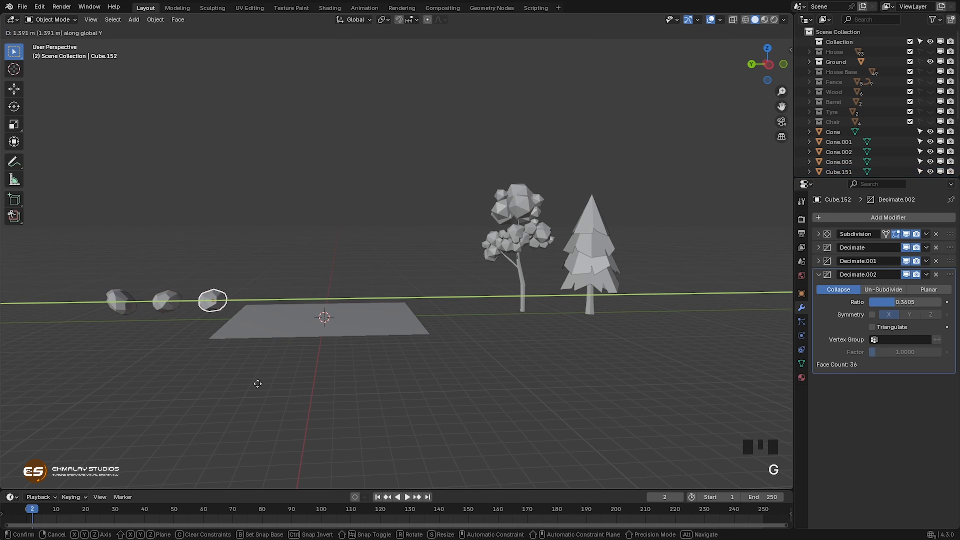
pyautogui.click(243, 383)
pyautogui.click(122, 310)
pyautogui.press('g')
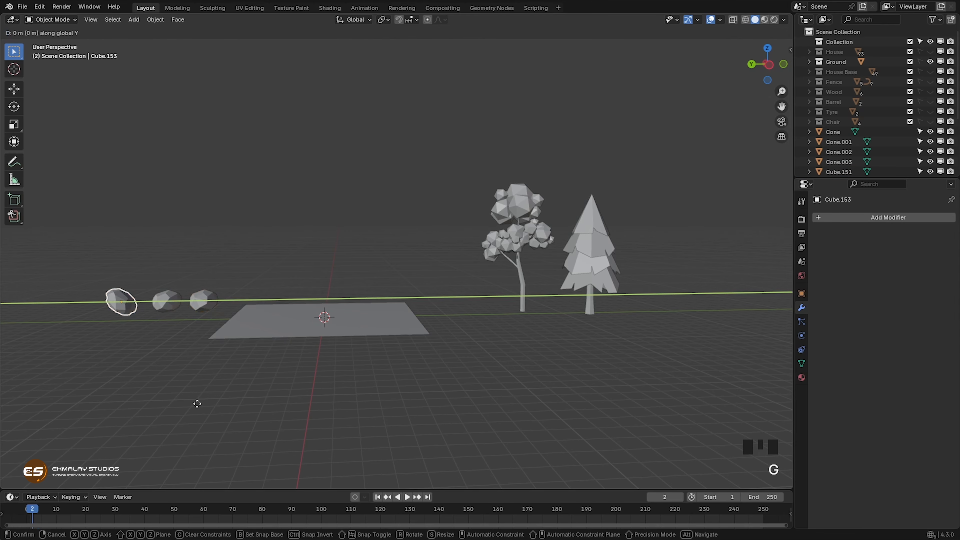
pyautogui.click(293, 416)
# - Add a 2 m plane at the world origin and raise it along Z above the ground
pyautogui.moveTo(293, 416); pyautogui.dragTo(470, 386, button='middle')
pyautogui.scroll(2, 421, 426)
pyautogui.scroll(2, 479, 418)
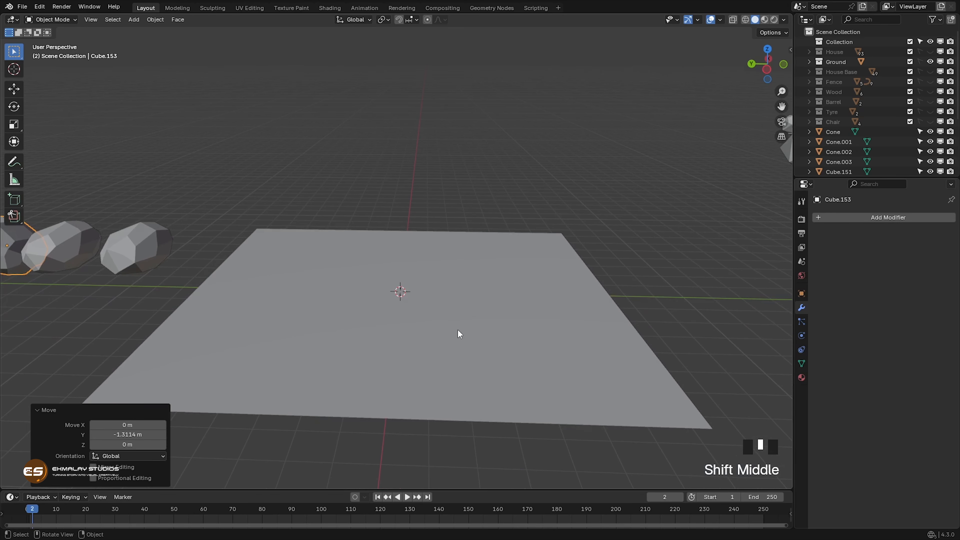
pyautogui.click(452, 271)
pyautogui.hotkey('shift', 'a')
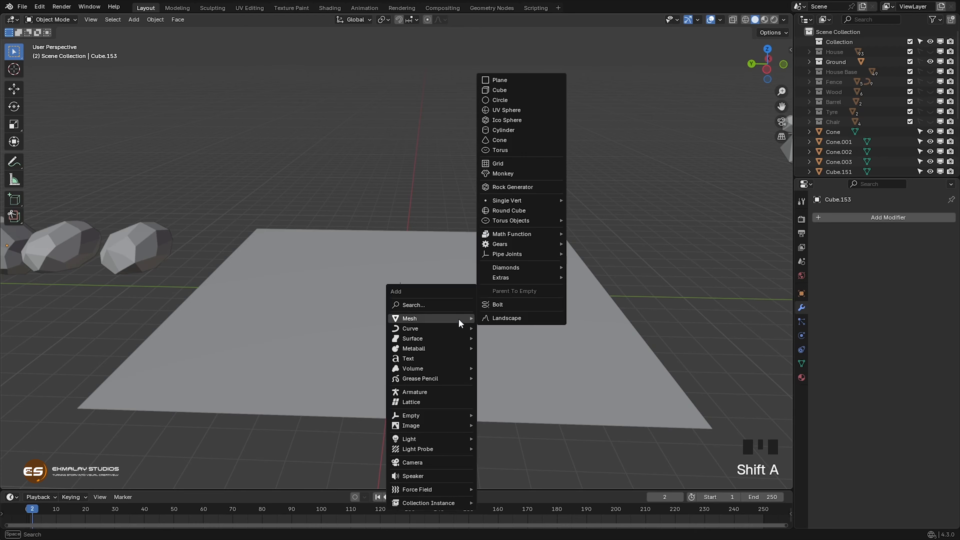
pyautogui.click(500, 79)
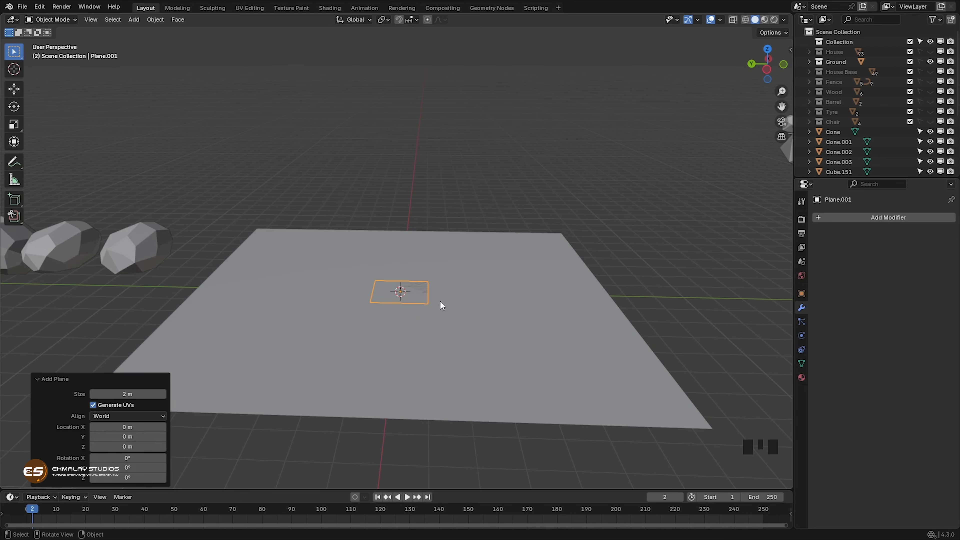
pyautogui.press('g')
pyautogui.press('z')
pyautogui.click(463, 240)
# - Divide the new plane into a 3 by 3 grid with two centred loop cuts in each direction
pyautogui.press('KP_Decimal')
pyautogui.moveTo(454, 266); pyautogui.dragTo(472, 332, button='middle')
pyautogui.press('Tab')
pyautogui.hotkey('ctrl', 'r')
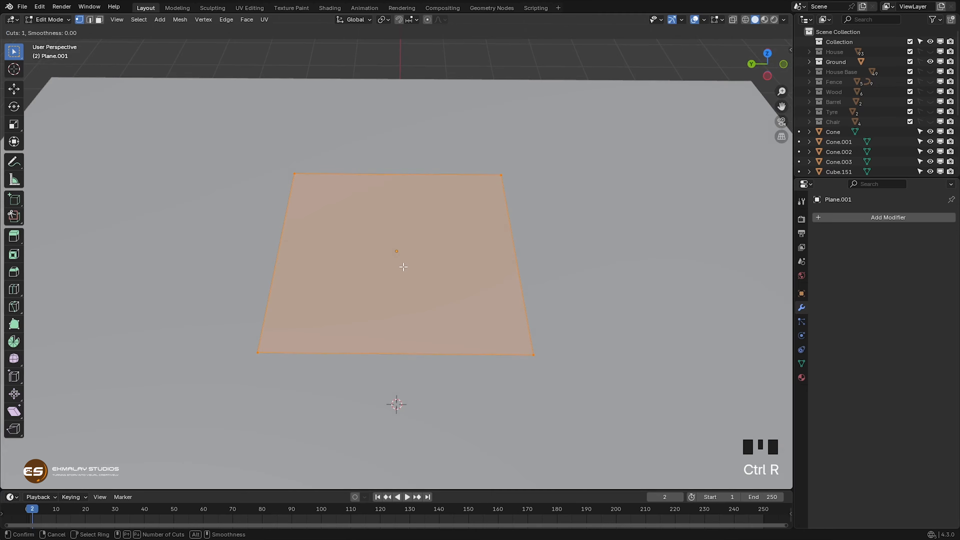
pyautogui.scroll(1, 392, 205)
pyautogui.click(392, 182)
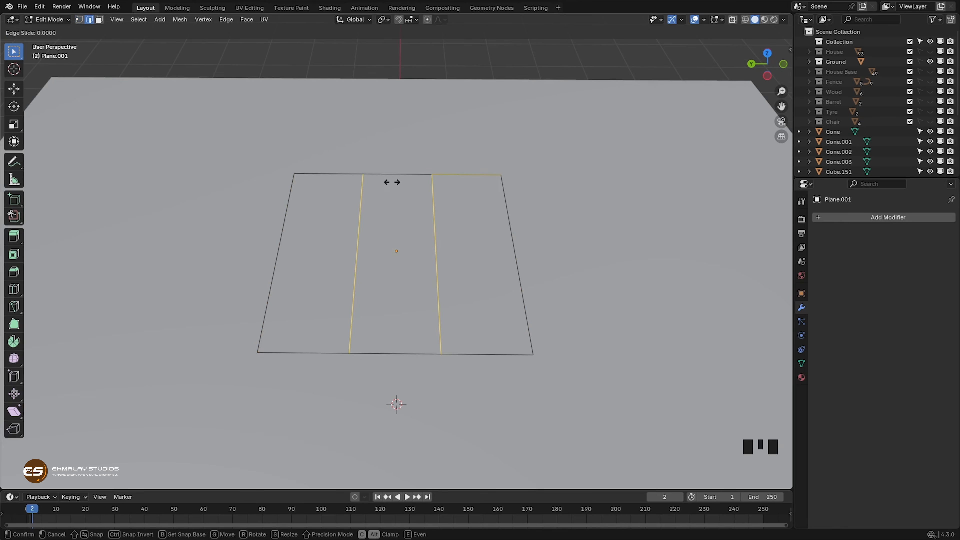
pyautogui.rightClick(392, 183)
pyautogui.hotkey('ctrl', 'r')
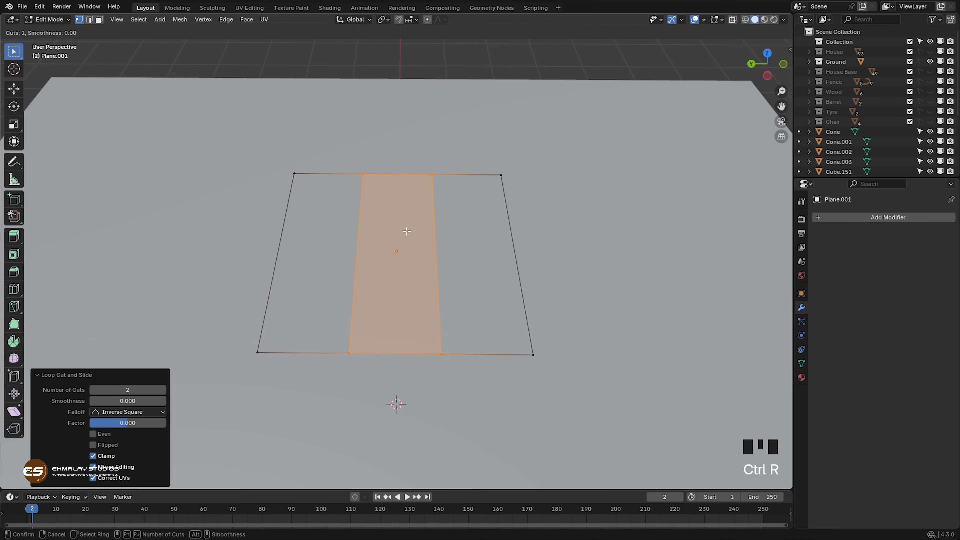
pyautogui.scroll(1, 375, 240)
pyautogui.click(375, 240)
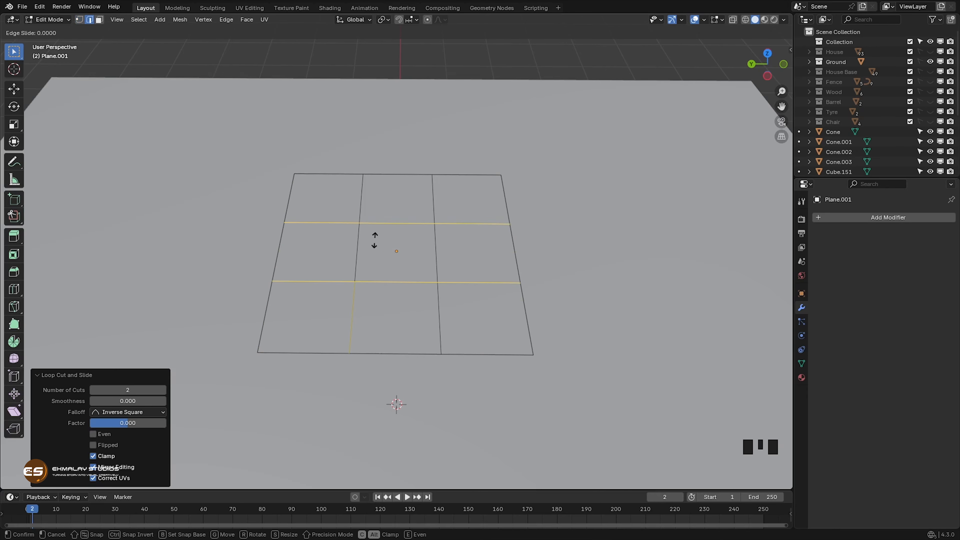
pyautogui.rightClick(375, 240)
# - Delete the four corner faces of the grid, leaving a cross shape
pyautogui.press('3')
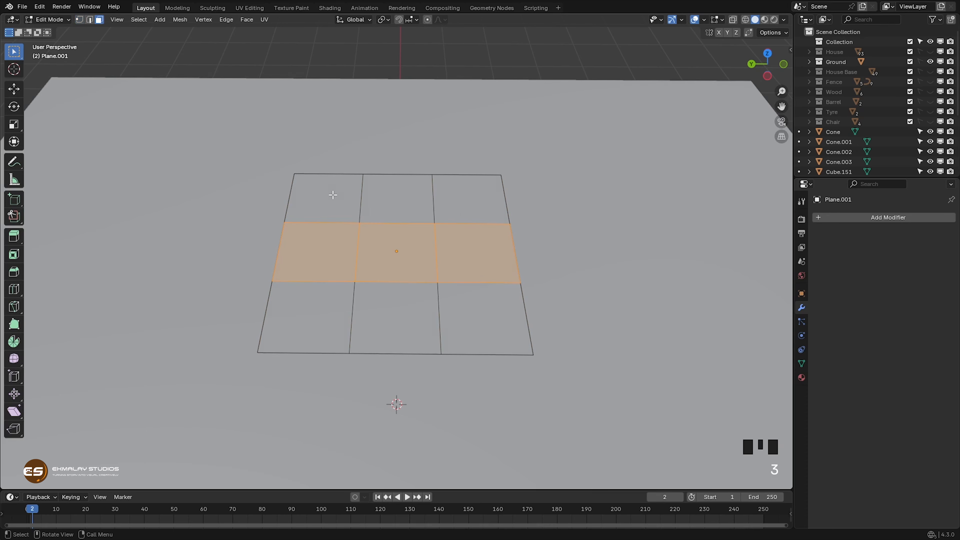
pyautogui.click(332, 194)
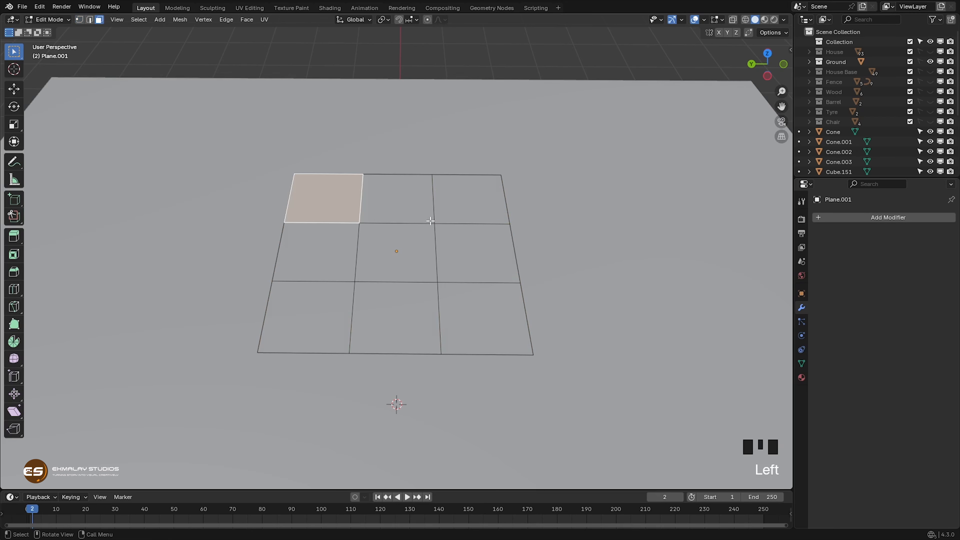
pyautogui.keyDown('shift'); pyautogui.click(475, 215); pyautogui.keyUp('shift')
pyautogui.keyDown('shift'); pyautogui.click(479, 306); pyautogui.keyUp('shift')
pyautogui.keyDown('shift'); pyautogui.click(343, 310); pyautogui.keyUp('shift')
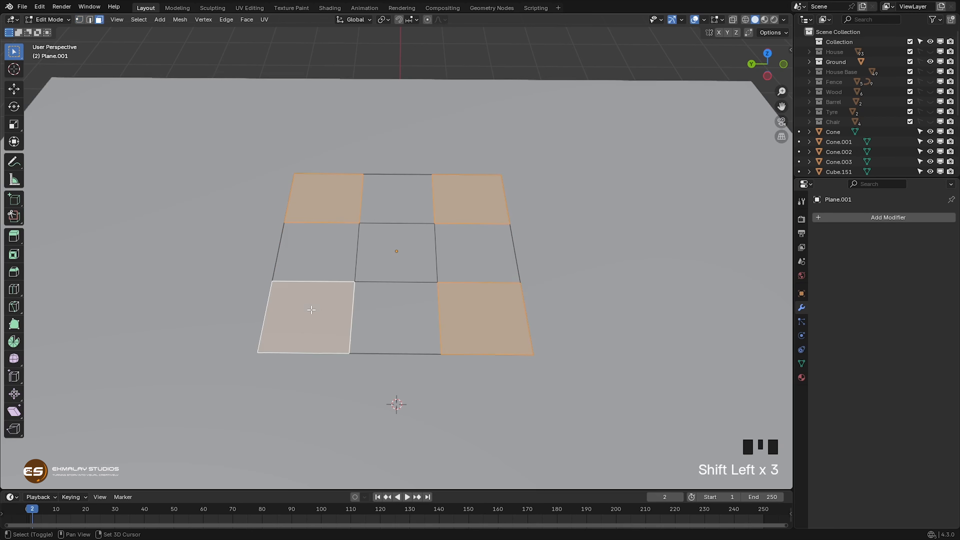
pyautogui.press('x')
pyautogui.click(357, 308)
# - Scale the cross's four centre vertices to about 0.48 to narrow the arms at the middle
pyautogui.moveTo(406, 308); pyautogui.dragTo(427, 336, button='middle')
pyautogui.scroll(-2, 416, 323)
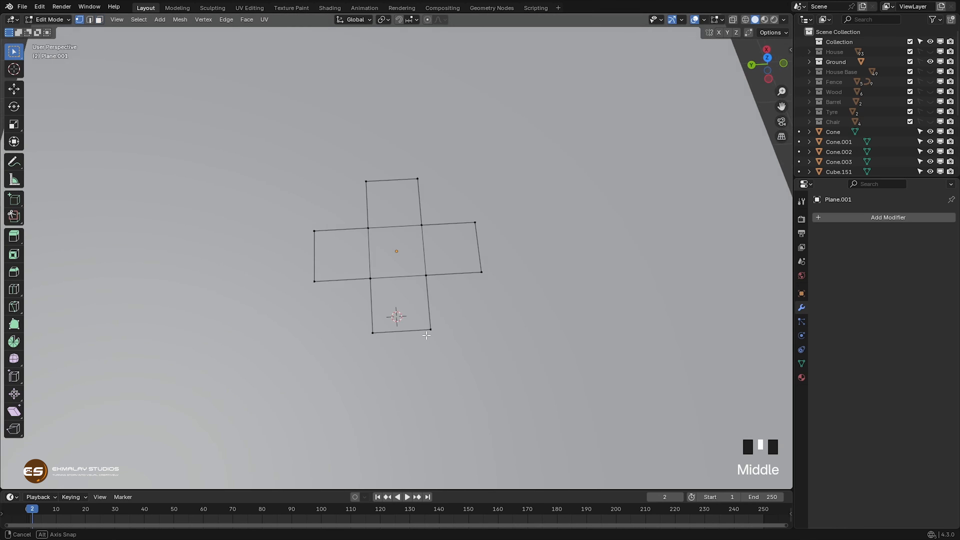
pyautogui.moveTo(359, 218); pyautogui.dragTo(372, 234)
pyautogui.moveTo(441, 286); pyautogui.dragTo(441, 287)
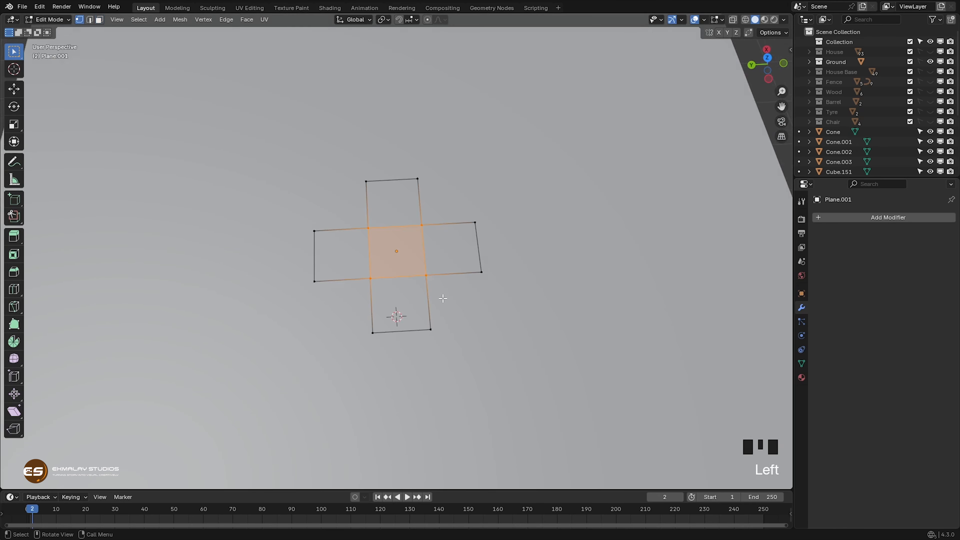
pyautogui.press('s')
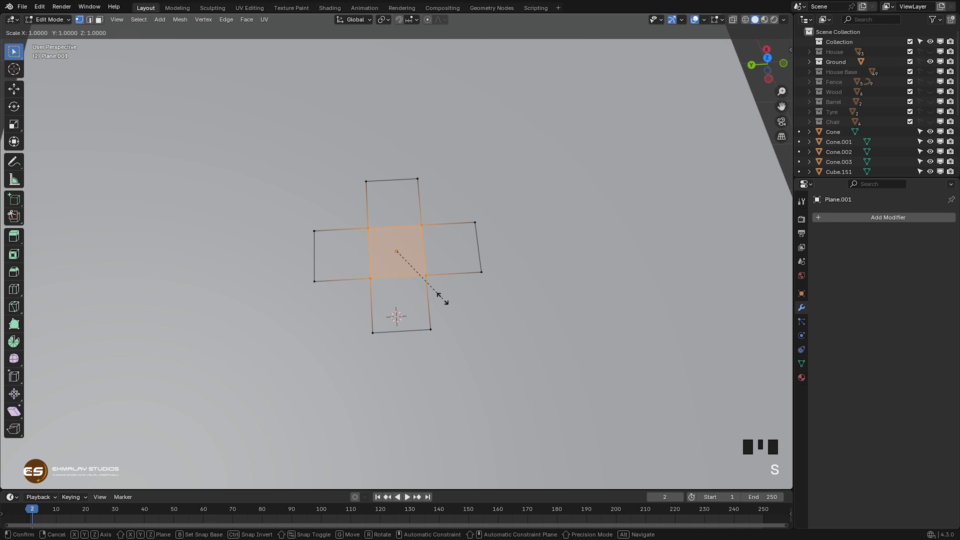
pyautogui.click(415, 277)
pyautogui.moveTo(415, 277); pyautogui.dragTo(396, 313, button='middle')
pyautogui.scroll(2, 400, 303)
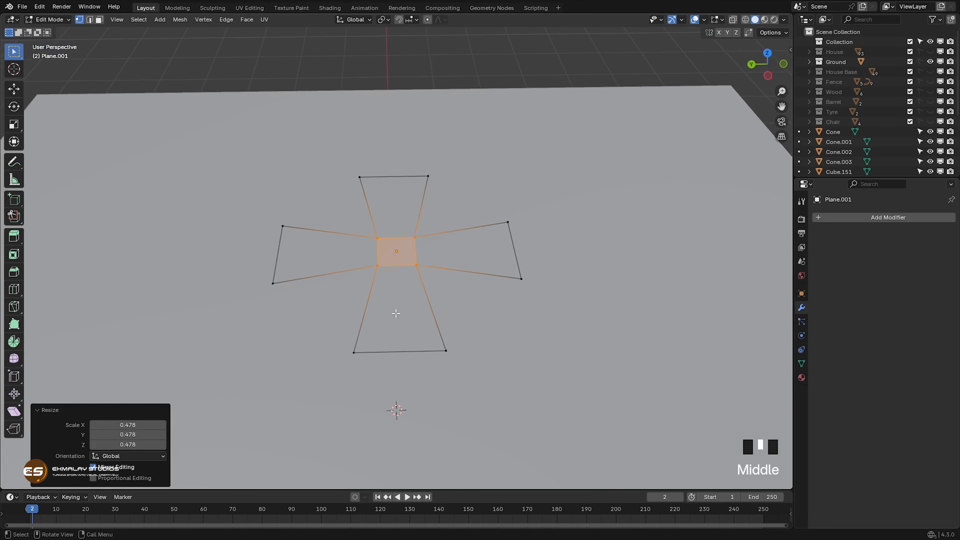
# - Add one centred loop cut across each of the cross's four arms
pyautogui.hotkey('ctrl', 'r')
pyautogui.click(332, 259)
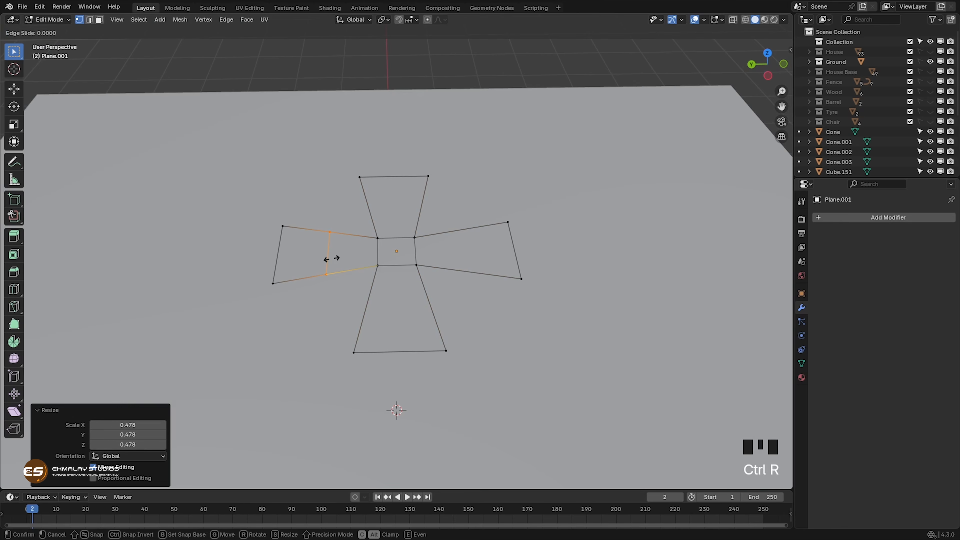
pyautogui.rightClick(332, 258)
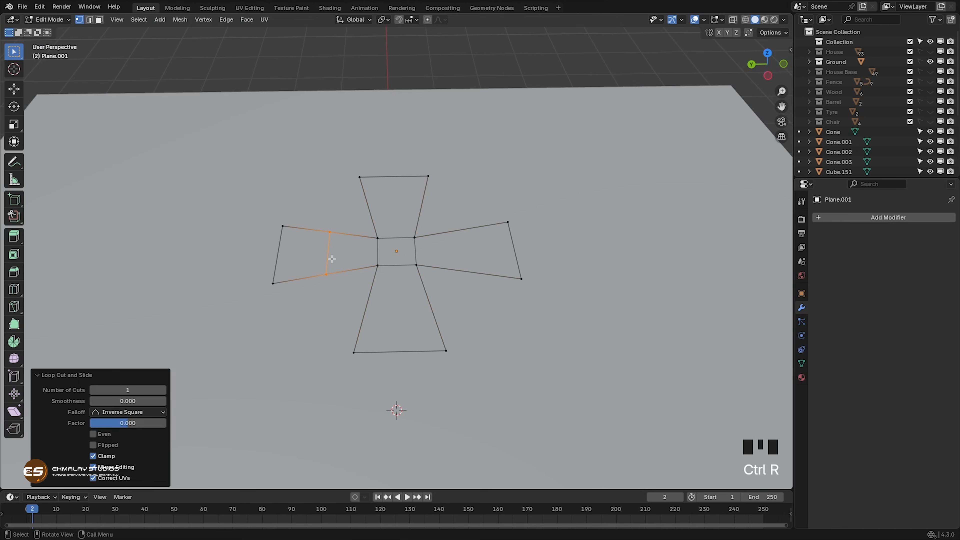
pyautogui.hotkey('ctrl', 'r')
pyautogui.click(407, 208)
pyautogui.rightClick(407, 208)
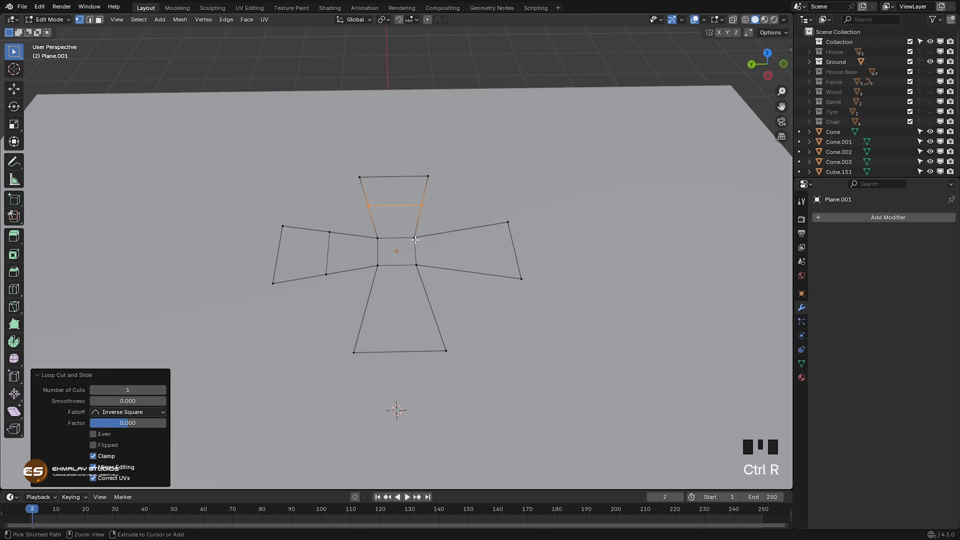
pyautogui.hotkey('ctrl', 'r')
pyautogui.click(449, 251)
pyautogui.rightClick(449, 251)
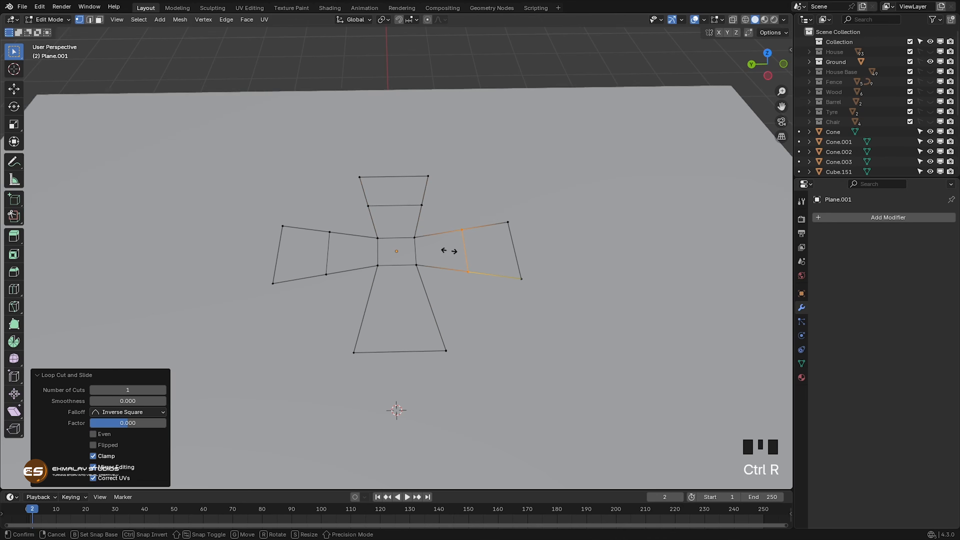
pyautogui.hotkey('ctrl', 'r')
pyautogui.rightClick(395, 304)
pyautogui.hotkey('ctrl', 'r')
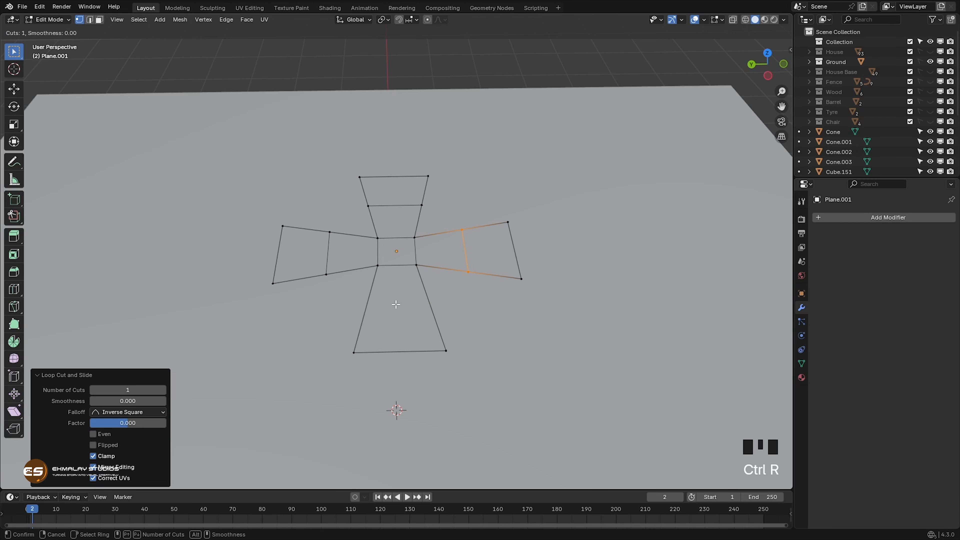
pyautogui.click(379, 309)
pyautogui.rightClick(379, 308)
# - Narrow the outer ends of the two arms lying along X by scaling their end vertices along Y
pyautogui.moveTo(379, 308); pyautogui.dragTo(422, 337, button='middle')
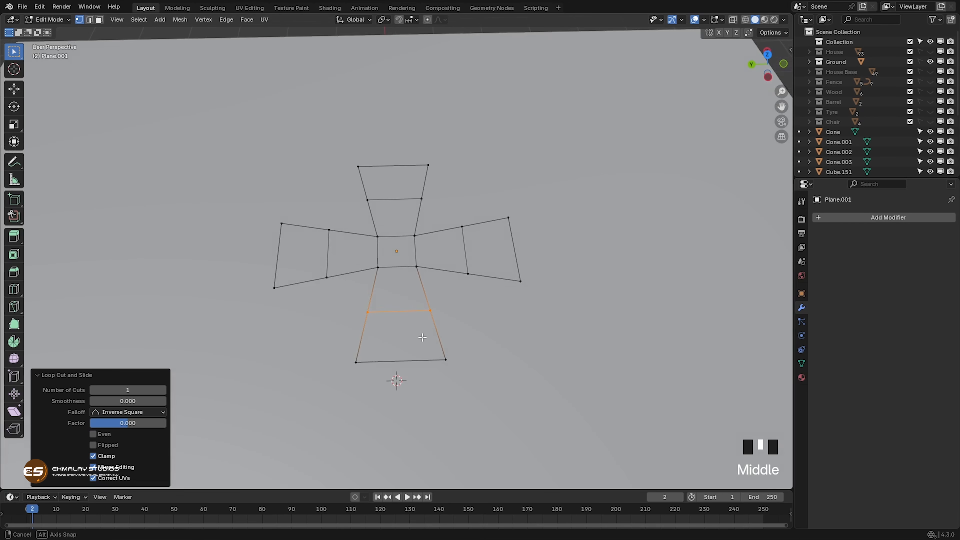
pyautogui.moveTo(336, 139); pyautogui.dragTo(448, 182)
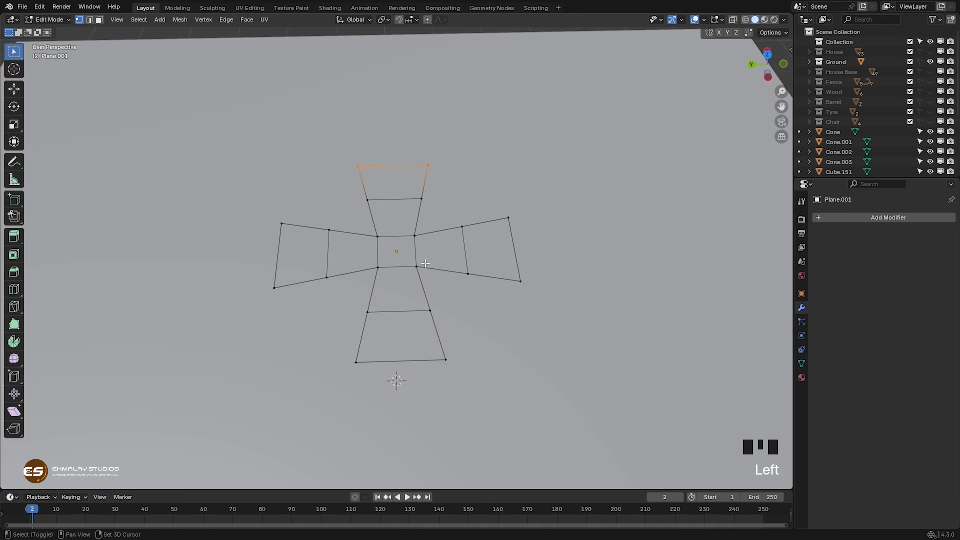
pyautogui.keyDown('shift'); pyautogui.moveTo(335, 339); pyautogui.dragTo(484, 382); pyautogui.keyUp('shift')
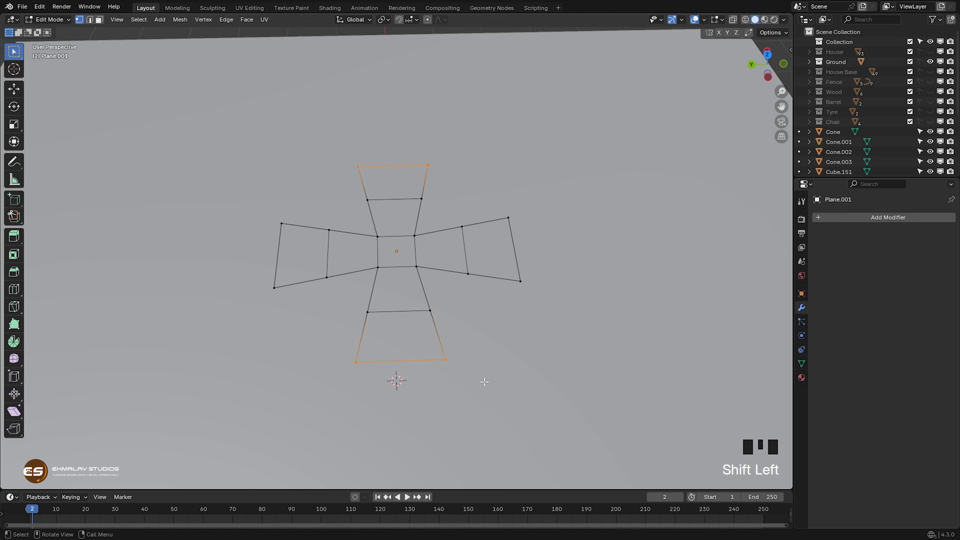
pyautogui.press('s')
pyautogui.press('y')
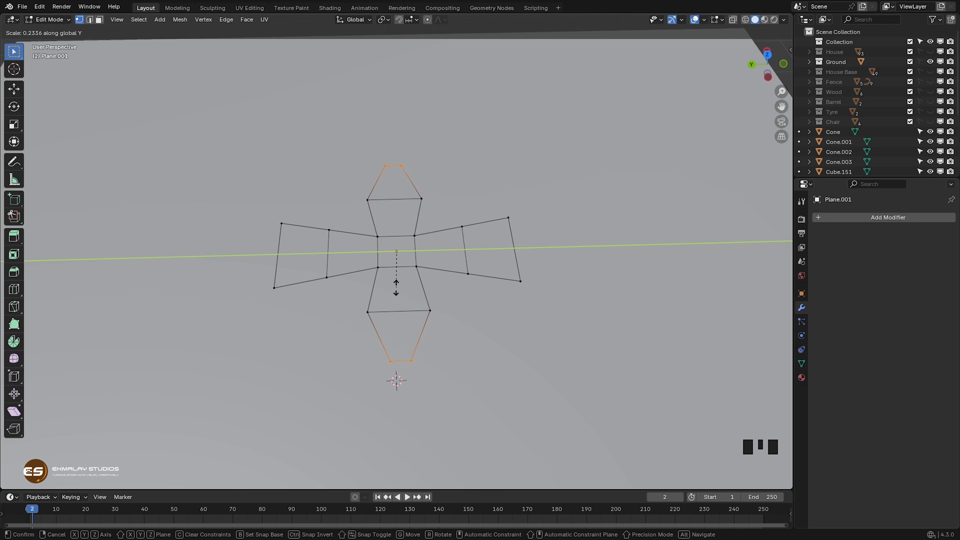
pyautogui.click(389, 278)
# - Narrow the outer ends of the two arms lying along Y by scaling their end vertices to 0.186 along X
pyautogui.moveTo(256, 194); pyautogui.dragTo(302, 275)
pyautogui.moveTo(302, 310); pyautogui.dragTo(302, 310)
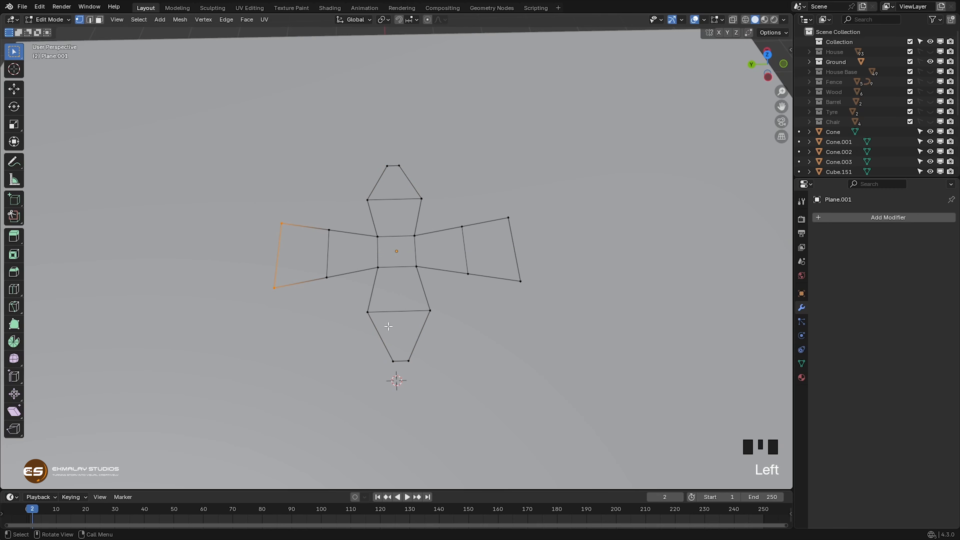
pyautogui.keyDown('shift'); pyautogui.moveTo(540, 198); pyautogui.dragTo(500, 315); pyautogui.keyUp('shift')
pyautogui.press('s')
pyautogui.press('x')
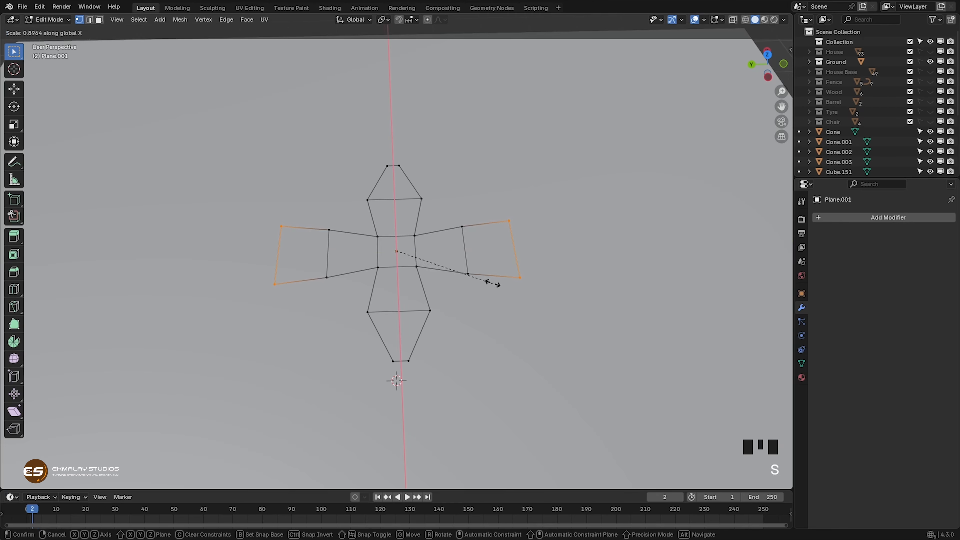
pyautogui.click(415, 237)
# - Lower the end vertices of the two arms lying along Y by about 0.142 m along Z
pyautogui.moveTo(443, 337)
pyautogui.mouseDown(button='middle')
pyautogui.moveTo(434, 317)
pyautogui.moveTo(461, 322)
pyautogui.moveTo(456, 332)
pyautogui.mouseUp(button='middle')
pyautogui.scroll(1, 466, 338)
pyautogui.press('g')
pyautogui.press('z')
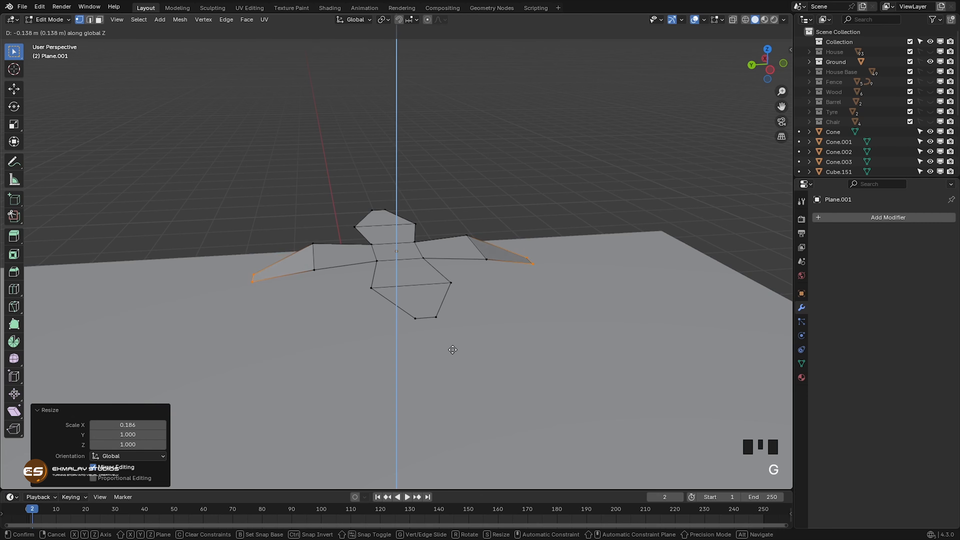
pyautogui.click(453, 350)
# - Raise the middle fold vertices of the two arms lying along X straight up along Z
pyautogui.moveTo(454, 358); pyautogui.dragTo(519, 345, button='middle')
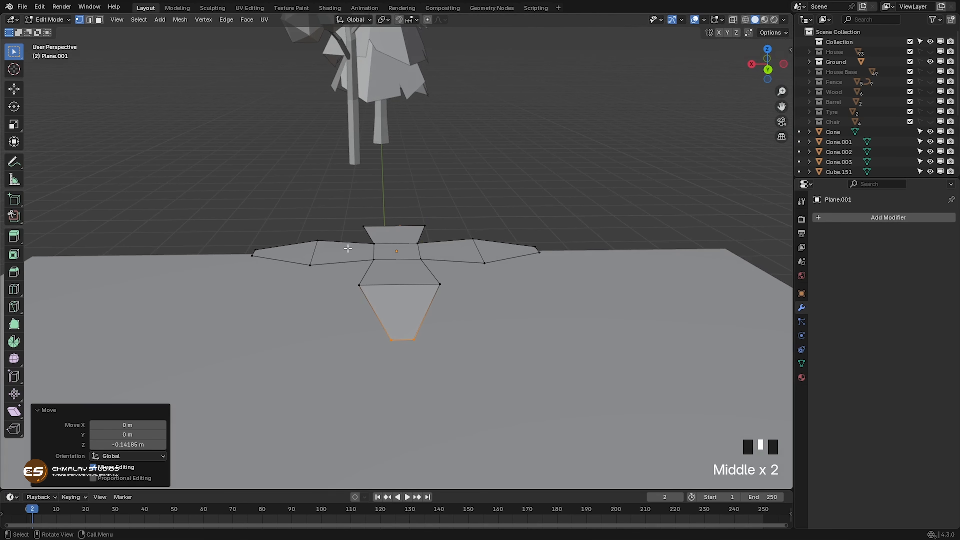
pyautogui.click(316, 239)
pyautogui.keyDown('shift'); pyautogui.moveTo(463, 227); pyautogui.dragTo(472, 249); pyautogui.keyUp('shift')
pyautogui.keyDown('shift'); pyautogui.moveTo(491, 287); pyautogui.dragTo(491, 311); pyautogui.keyUp('shift')
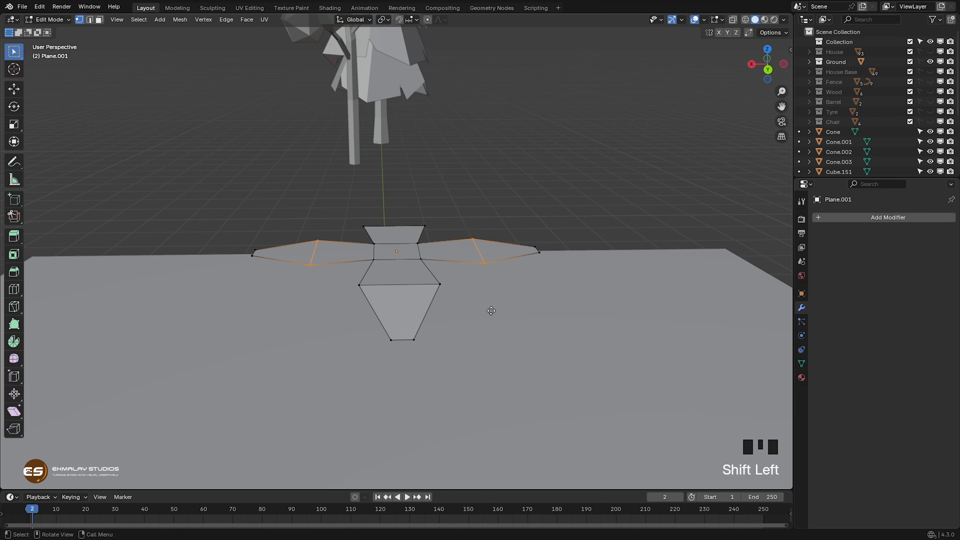
pyautogui.press('g')
pyautogui.press('z')
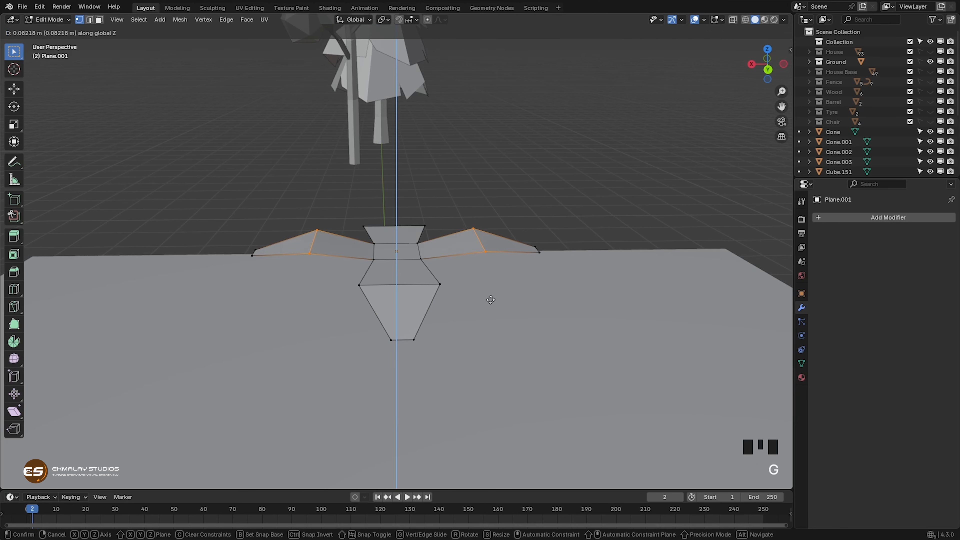
pyautogui.click(488, 293)
# - Raise the middle fold edges of the two arms lying along Y, one after the other, by about 0.08 m each
pyautogui.moveTo(476, 329); pyautogui.dragTo(465, 256, button='middle')
pyautogui.moveTo(459, 265); pyautogui.dragTo(501, 291)
pyautogui.press('g')
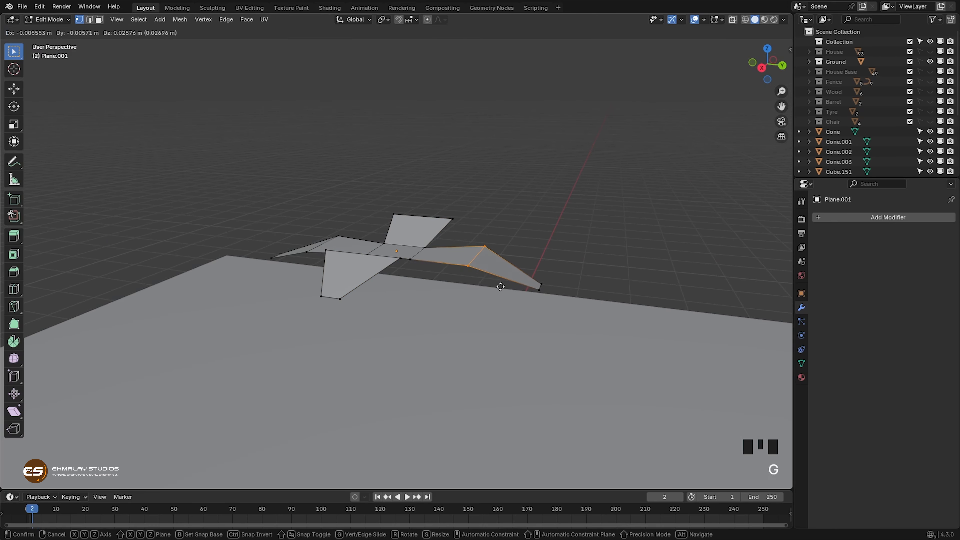
pyautogui.click(493, 276)
pyautogui.moveTo(493, 277); pyautogui.dragTo(439, 305, button='middle')
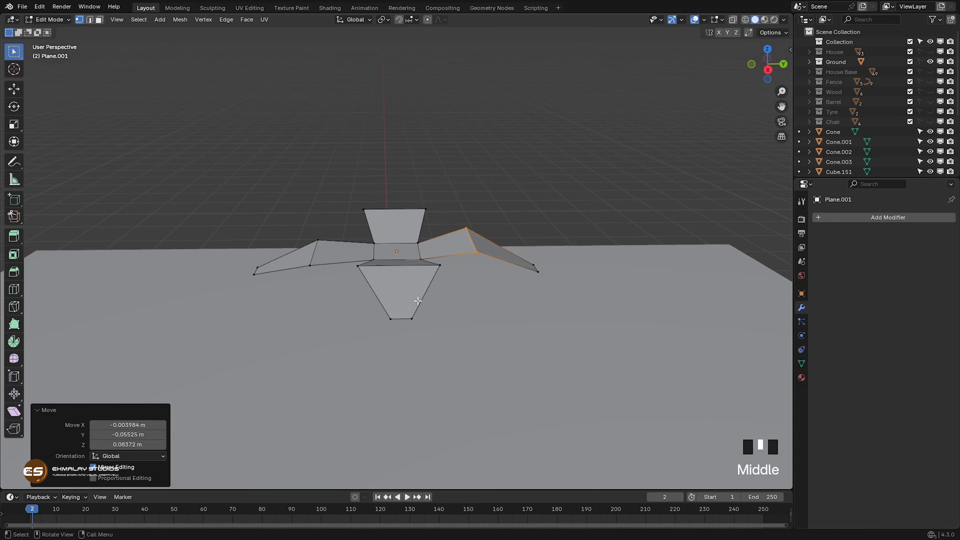
pyautogui.moveTo(298, 236); pyautogui.dragTo(343, 290)
pyautogui.press('g')
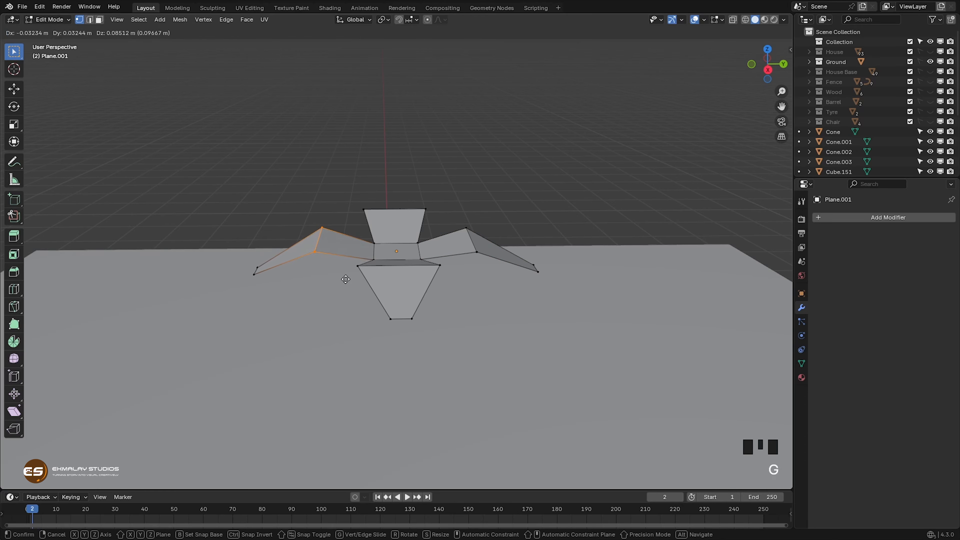
pyautogui.click(346, 279)
# - Offset two corner vertices of the cross's central face with small free moves to make the centre uneven
pyautogui.moveTo(362, 342); pyautogui.dragTo(397, 278, button='middle')
pyautogui.moveTo(393, 261); pyautogui.dragTo(412, 303)
pyautogui.press('g')
pyautogui.click(410, 306)
pyautogui.moveTo(424, 344); pyautogui.dragTo(397, 264, button='middle')
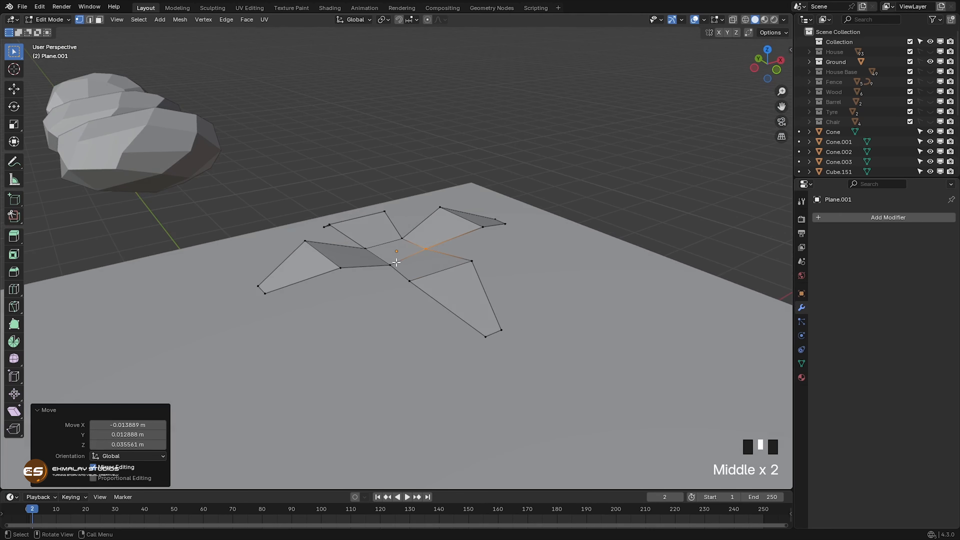
pyautogui.click(361, 245)
pyautogui.press('g')
pyautogui.click(401, 334)
# - Lower one fold vertex on each of three arms to twist the leaves, and finish editing the mesh
pyautogui.moveTo(401, 334); pyautogui.dragTo(486, 342, button='middle')
pyautogui.click(397, 272)
pyautogui.press('g')
pyautogui.click(400, 332)
pyautogui.click(364, 274)
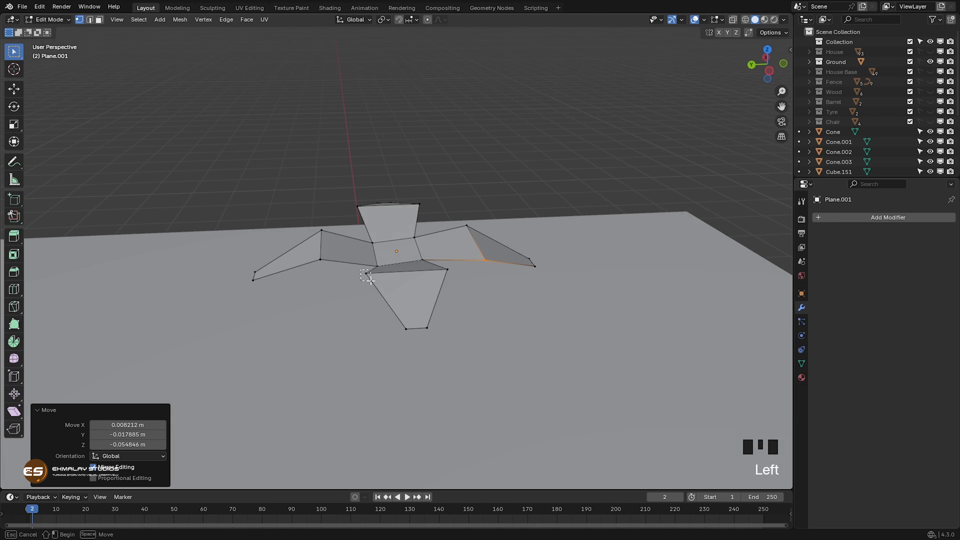
pyautogui.press('g')
pyautogui.click(359, 332)
pyautogui.moveTo(360, 331); pyautogui.dragTo(375, 270, button='middle')
pyautogui.click(395, 265)
pyautogui.press('g')
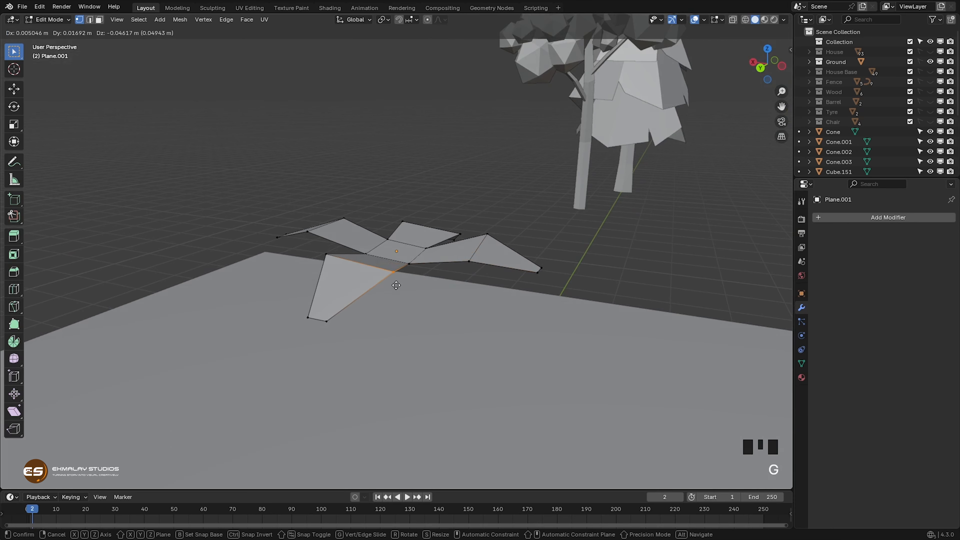
pyautogui.click(392, 286)
pyautogui.moveTo(384, 324); pyautogui.dragTo(306, 326, button='middle')
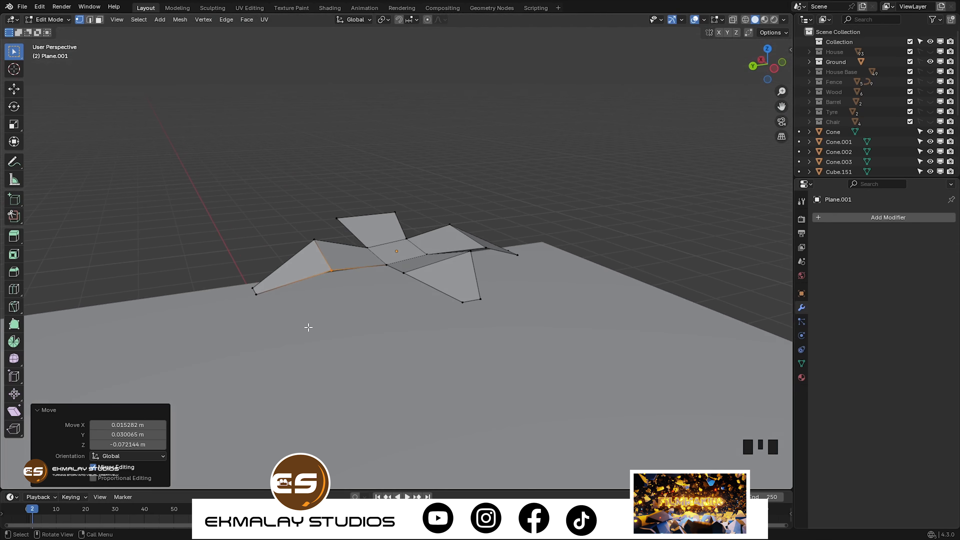
pyautogui.press('Tab')
# - Duplicate the leaf cross and raise the copy about 0.137 m along Z as a second layer
pyautogui.keyDown('shift'); pyautogui.moveTo(429, 350); pyautogui.dragTo(373, 372, button='middle'); pyautogui.keyUp('shift')
pyautogui.moveTo(427, 349)
pyautogui.mouseDown(button='middle')
pyautogui.moveTo(378, 340)
pyautogui.moveTo(420, 332)
pyautogui.moveTo(438, 340)
pyautogui.mouseUp(button='middle')
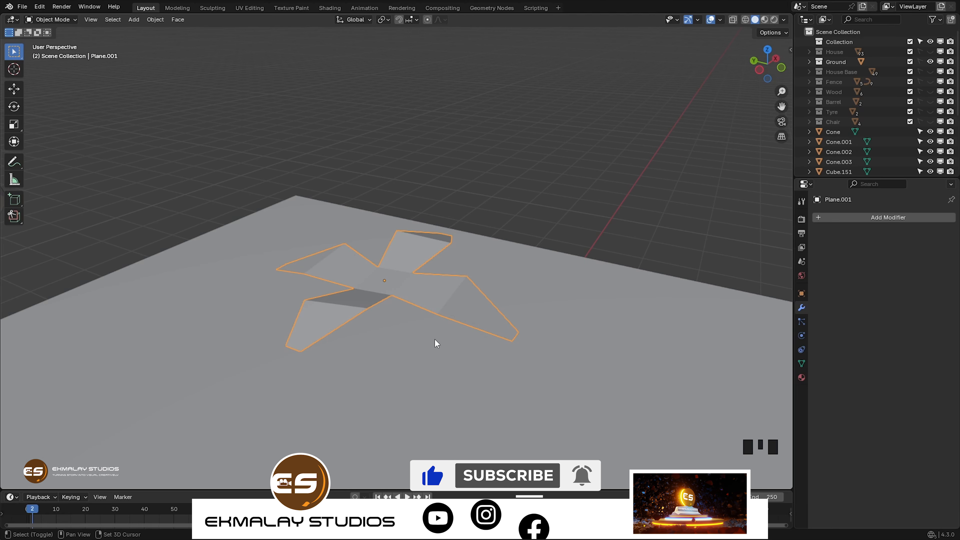
pyautogui.hotkey('shift', 'd')
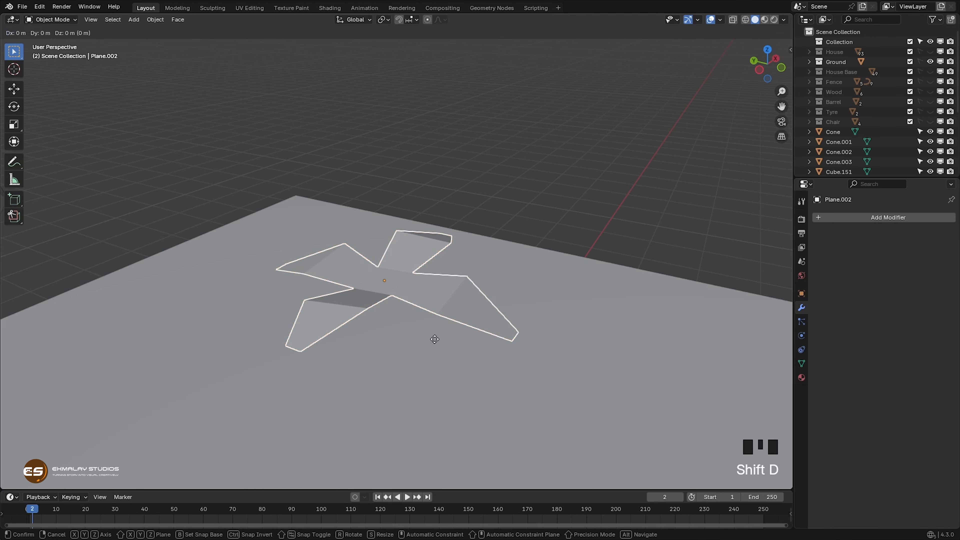
pyautogui.press('z')
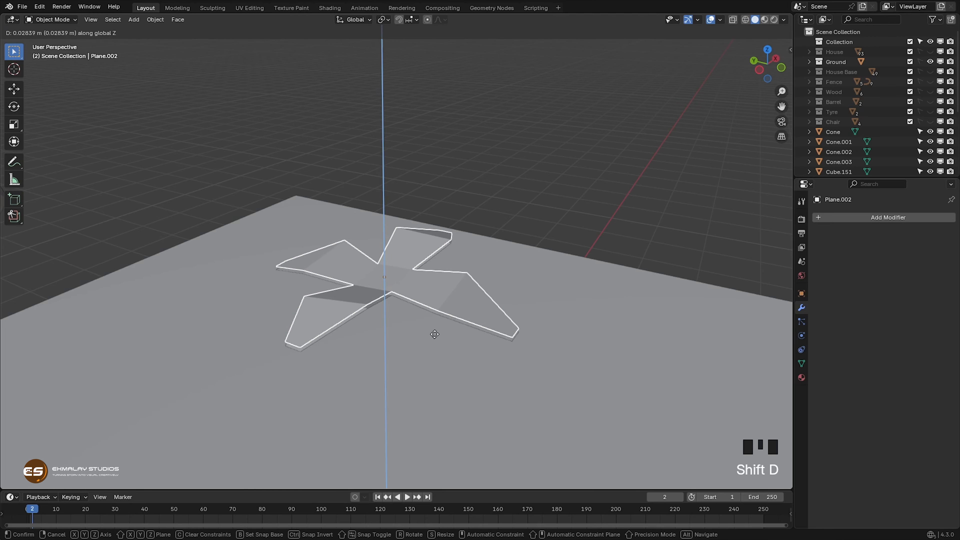
pyautogui.click(432, 327)
# - Rotate the second leaf layer about -48° around Z and scale it down slightly
pyautogui.press('r')
pyautogui.press('z')
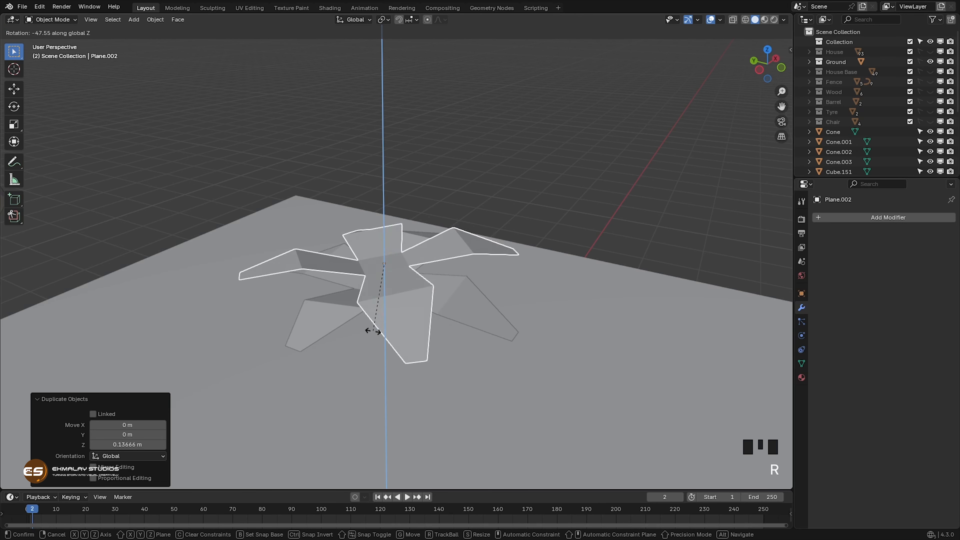
pyautogui.click(374, 331)
pyautogui.moveTo(394, 373); pyautogui.dragTo(461, 395, button='middle')
pyautogui.press('s')
pyautogui.click(424, 365)
# - Duplicate the second leaf layer and raise the copy along Z as a third layer
pyautogui.hotkey('shift', 'd')
pyautogui.press('z')
pyautogui.click(453, 372)
pyautogui.moveTo(453, 372); pyautogui.dragTo(490, 386, button='middle')
# - Rotate the top leaf layer -40° around Z and scale it down slightly
pyautogui.press('r')
pyautogui.press('z')
pyautogui.click(383, 400)
pyautogui.moveTo(383, 400); pyautogui.dragTo(469, 409, button='middle')
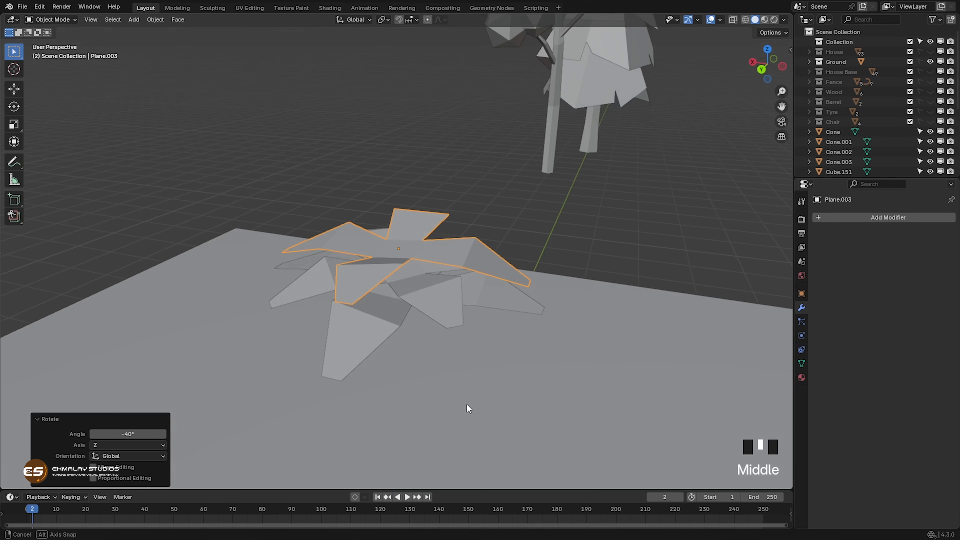
pyautogui.press('s')
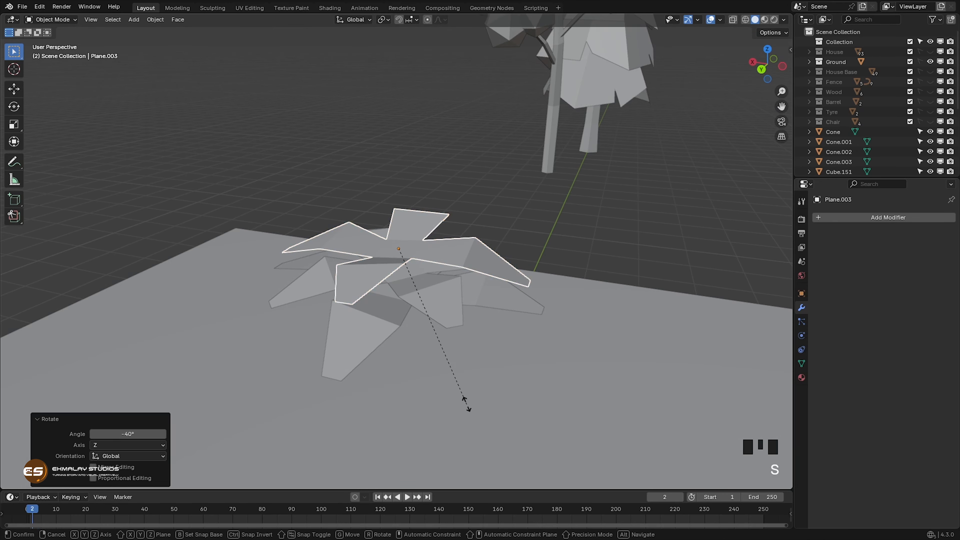
pyautogui.click(443, 400)
# - Edit all three leaf layers together and lower one fold vertex of a middle-layer leaf by about 0.03 m
pyautogui.moveTo(444, 400); pyautogui.dragTo(375, 245, button='middle')
pyautogui.moveTo(374, 245); pyautogui.dragTo(431, 310)
pyautogui.press('Tab')
pyautogui.moveTo(437, 324); pyautogui.dragTo(450, 358, button='middle')
pyautogui.scroll(2, 450, 383)
pyautogui.click(474, 274)
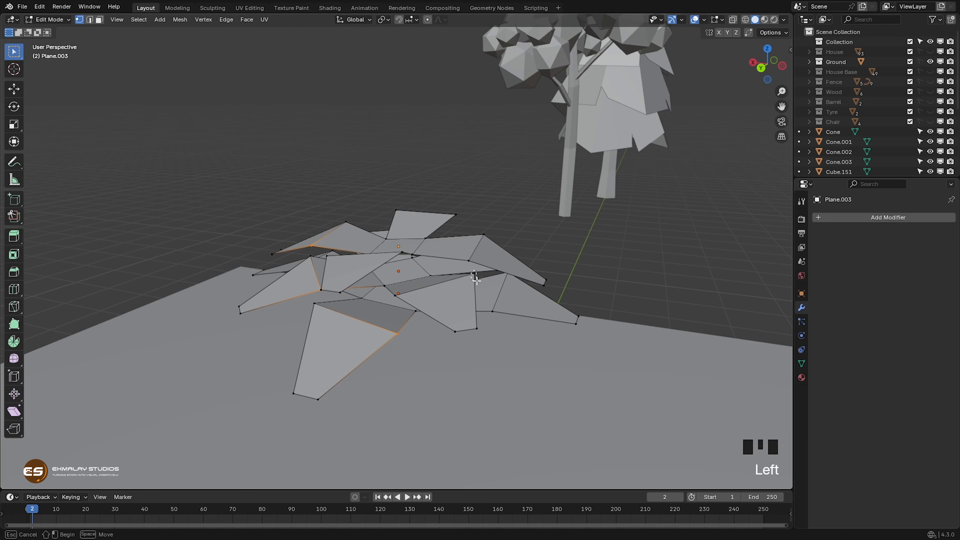
pyautogui.press('g')
pyautogui.click(472, 313)
# - Lower three individual vertices of the top leaf layer slightly with free moves to make its leaves irregular
pyautogui.moveTo(472, 314)
pyautogui.mouseDown(button='middle')
pyautogui.moveTo(466, 333)
pyautogui.moveTo(459, 325)
pyautogui.mouseUp(button='middle')
pyautogui.click(440, 256)
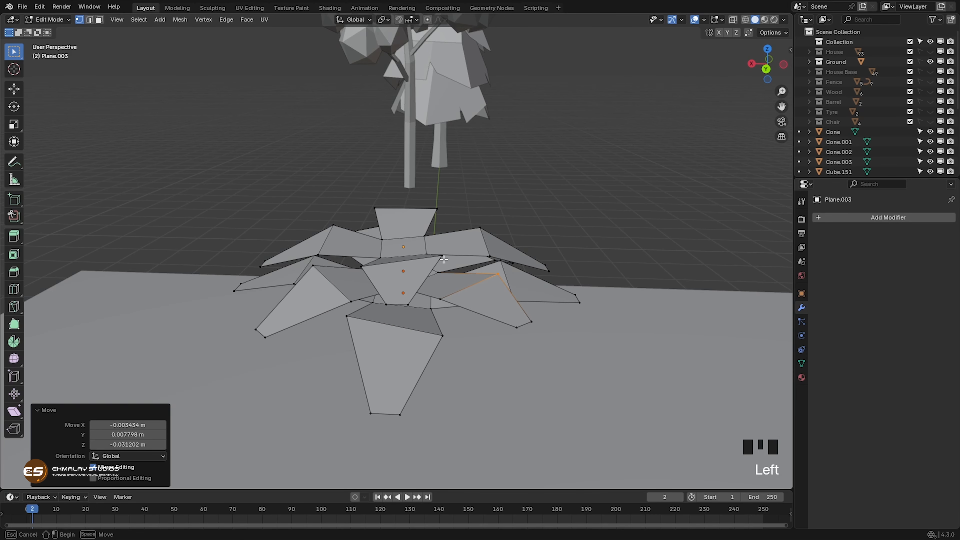
pyautogui.press('g')
pyautogui.click(437, 284)
pyautogui.moveTo(438, 284); pyautogui.dragTo(456, 320, button='middle')
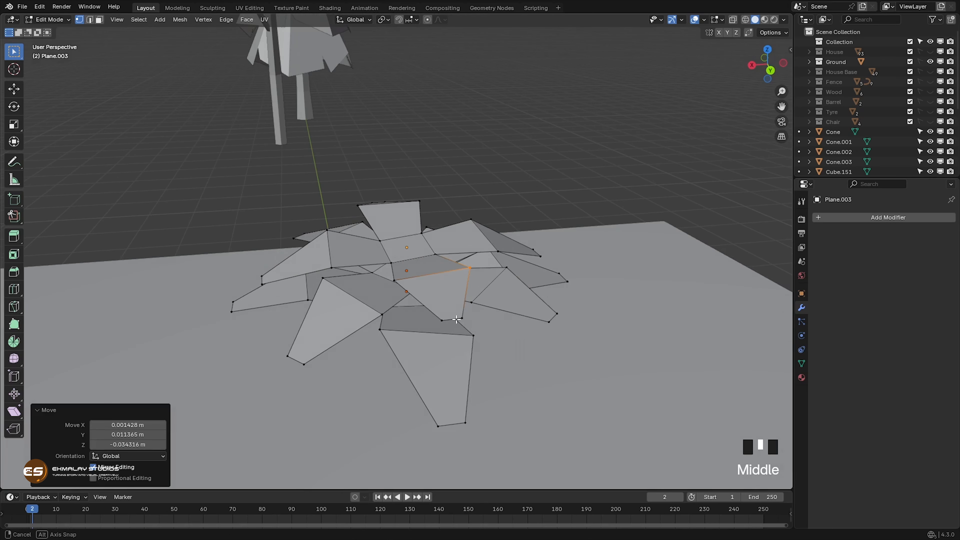
pyautogui.click(418, 230)
pyautogui.press('g')
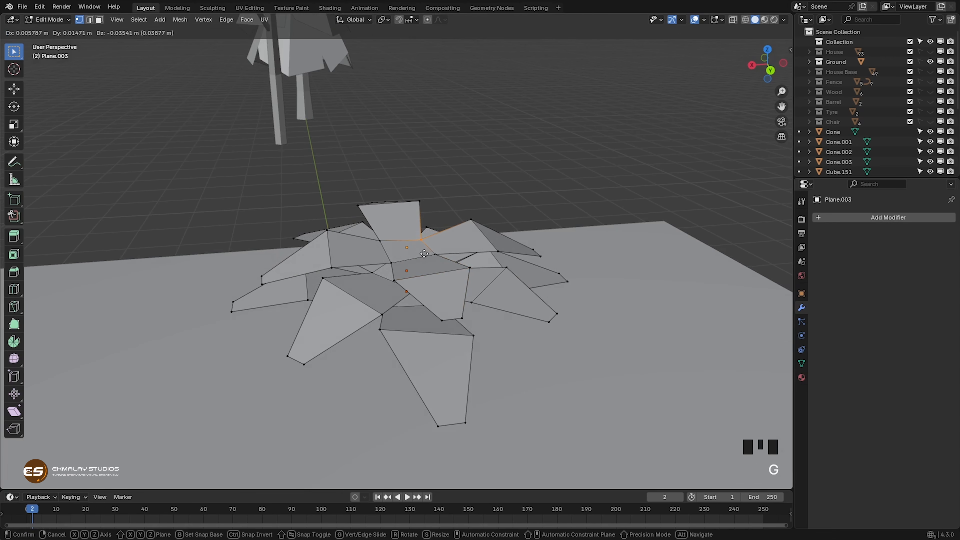
pyautogui.click(429, 297)
pyautogui.moveTo(429, 297); pyautogui.dragTo(462, 296, button='middle')
pyautogui.click(331, 212)
pyautogui.press('g')
pyautogui.click(342, 228)
# - Pull the tip of a middle-layer leaf down by about 0.064 m and inward by about 0.056 m along Y
pyautogui.moveTo(340, 272); pyautogui.dragTo(378, 267, button='middle')
pyautogui.click(256, 283)
pyautogui.press('g')
pyautogui.click(282, 316)
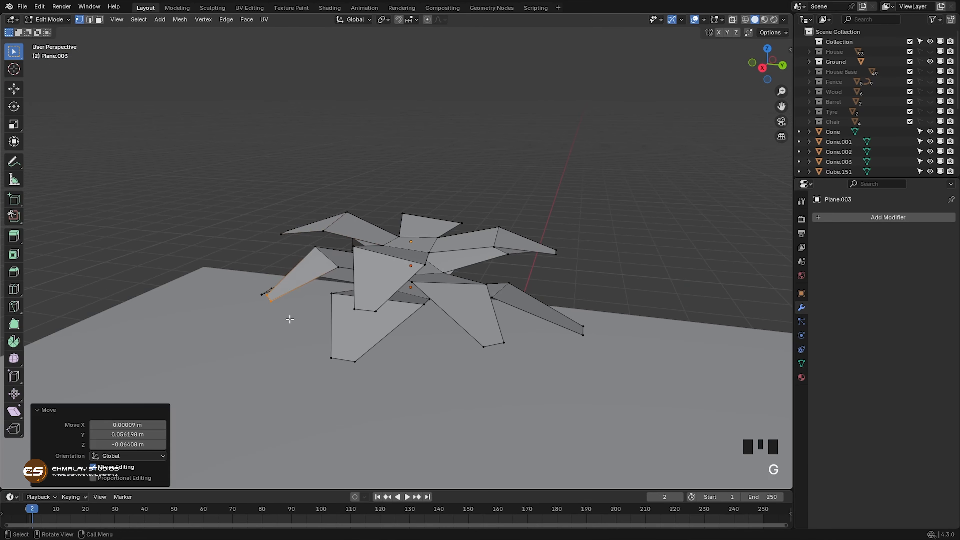
# - Raise the tips of two bottom-layer leaves by about 0.058 m and 0.095 m, pulling them slightly inward
pyautogui.moveTo(282, 317); pyautogui.dragTo(317, 304, button='middle')
pyautogui.moveTo(368, 301); pyautogui.dragTo(410, 324)
pyautogui.press('g')
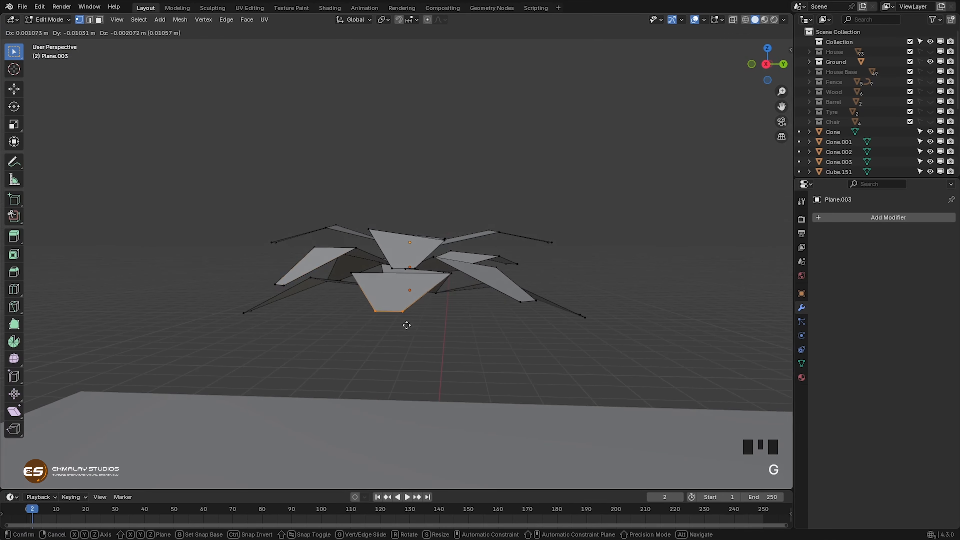
pyautogui.click(390, 312)
pyautogui.moveTo(390, 312); pyautogui.dragTo(426, 348, button='middle')
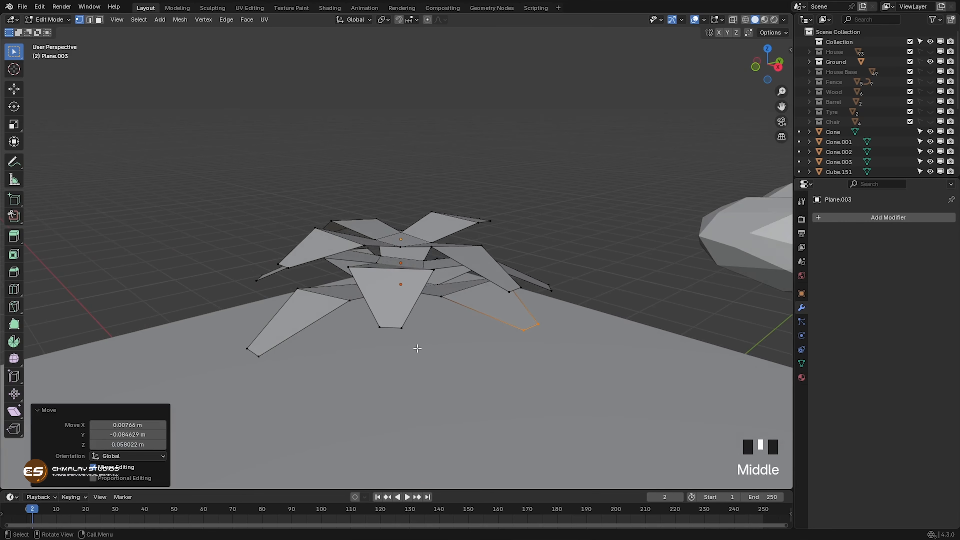
pyautogui.moveTo(226, 327); pyautogui.dragTo(279, 365)
pyautogui.press('g')
pyautogui.click(291, 347)
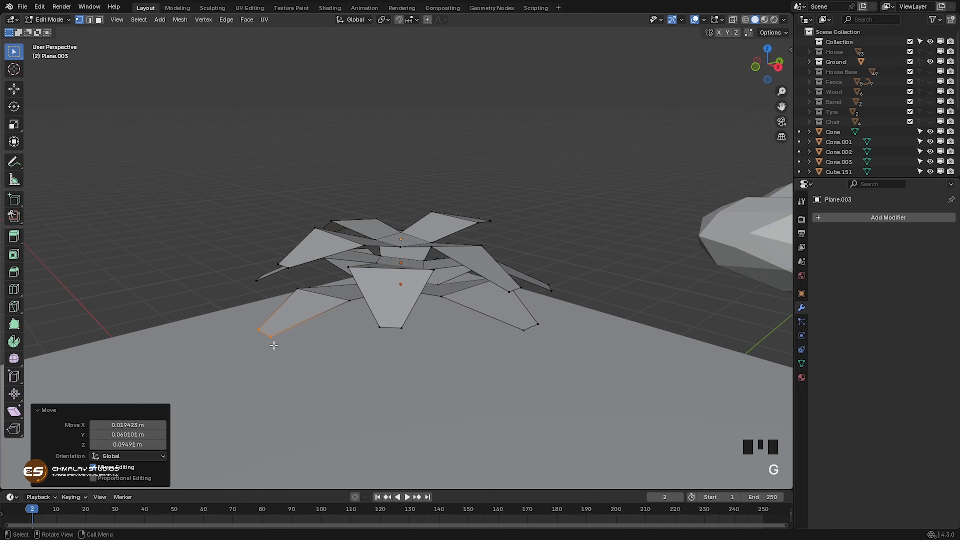
# - Raise one leaf tip by about 0.031 m and shift the tip of the neighbouring leaf slightly
pyautogui.moveTo(275, 345); pyautogui.dragTo(324, 359, button='middle')
pyautogui.moveTo(241, 310); pyautogui.dragTo(264, 332)
pyautogui.press('g')
pyautogui.click(277, 333)
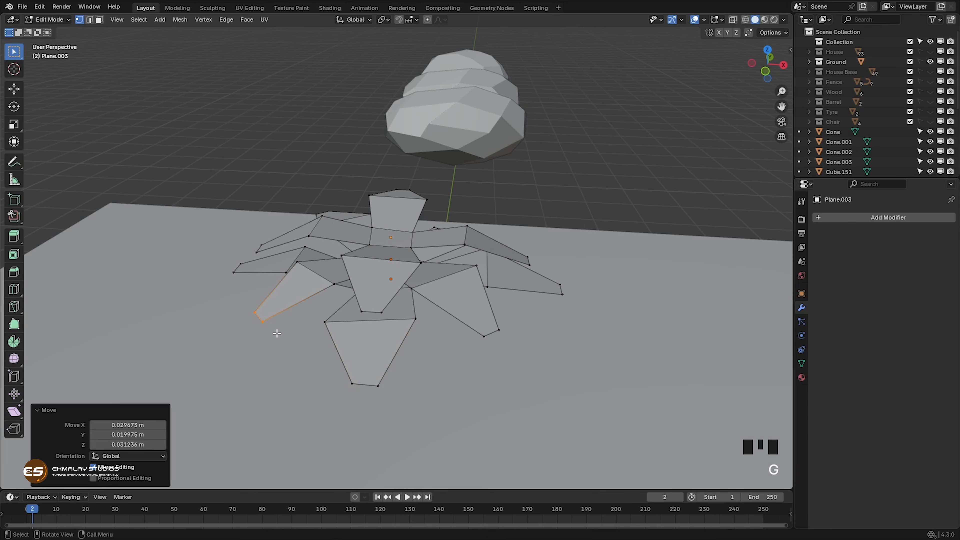
pyautogui.moveTo(228, 268); pyautogui.dragTo(243, 286)
pyautogui.press('g')
pyautogui.click(242, 283)
# - Lower one fold vertex of a top-layer leaf and finish editing the three layers
pyautogui.moveTo(244, 311); pyautogui.dragTo(351, 307, button='middle')
pyautogui.click(313, 251)
pyautogui.press('g')
pyautogui.click(309, 280)
pyautogui.press('Tab')
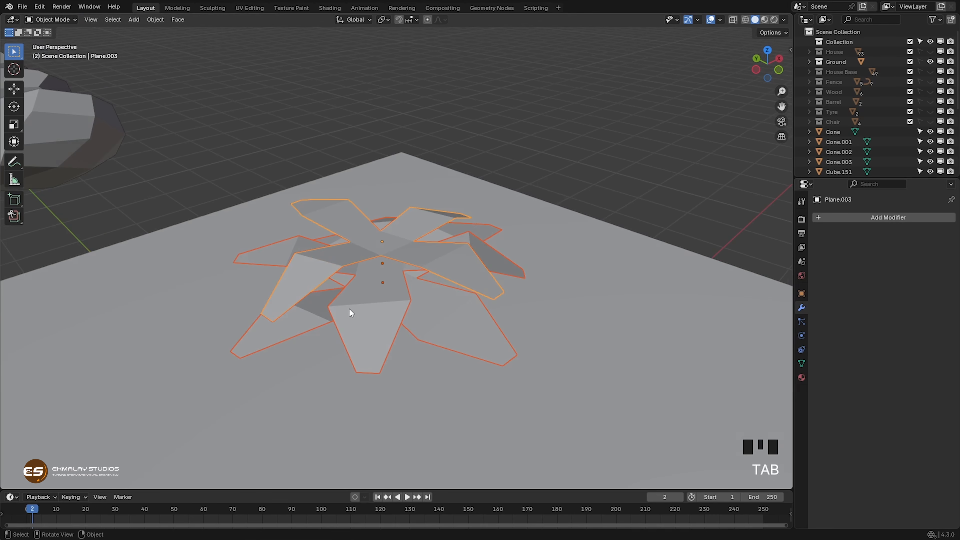
# - Join the three leaf layers into a single plant object and deselect it
pyautogui.moveTo(371, 346); pyautogui.dragTo(420, 322, button='middle')
pyautogui.scroll(-3, 425, 345)
pyautogui.moveTo(425, 345)
pyautogui.mouseDown(button='middle')
pyautogui.moveTo(420, 354)
pyautogui.moveTo(417, 344)
pyautogui.mouseUp(button='middle')
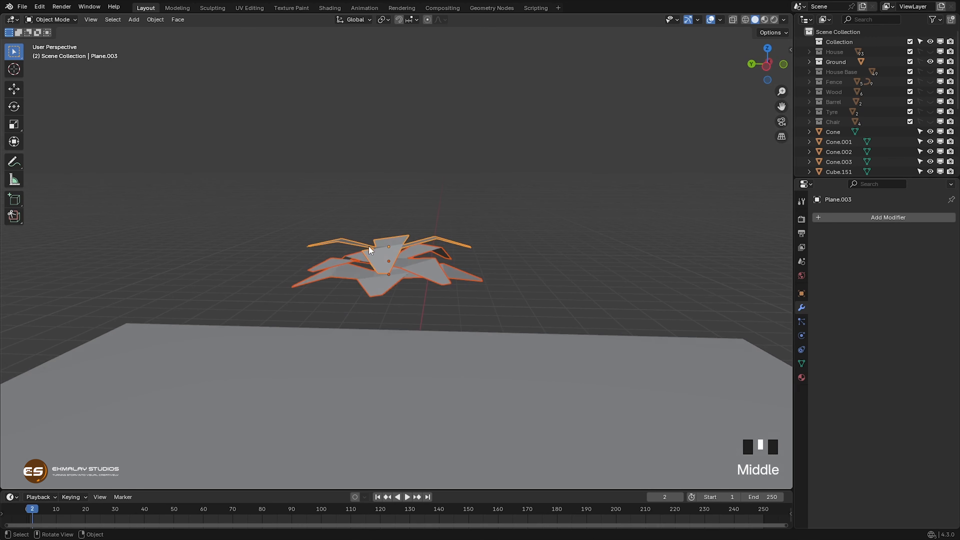
pyautogui.moveTo(285, 205); pyautogui.dragTo(496, 302)
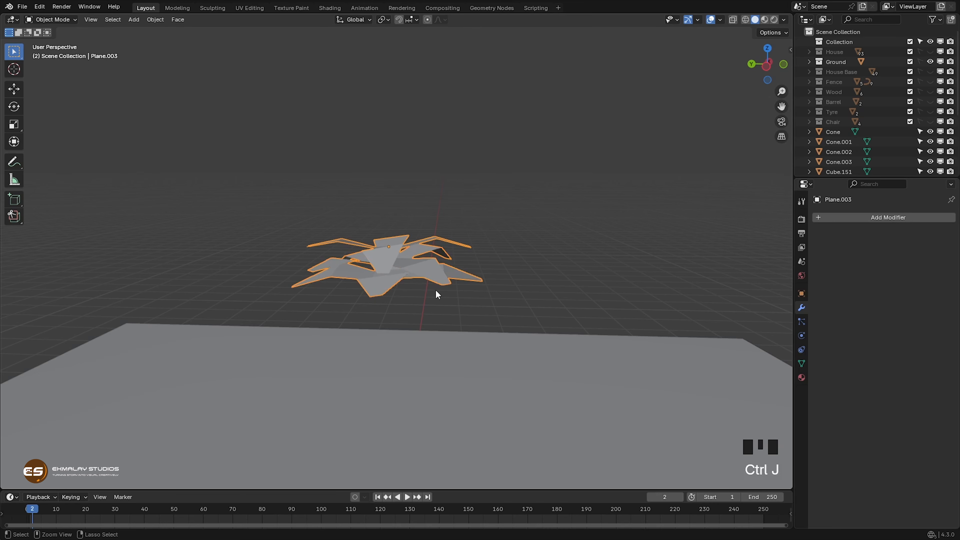
pyautogui.click(549, 247)
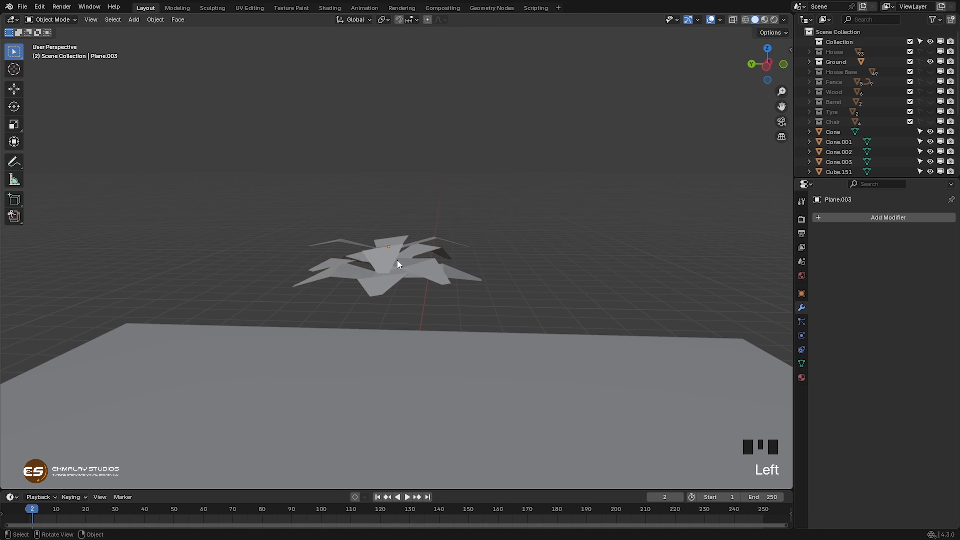
# - Move the joined plant by about 0.10 m in X, -0.29 m in Y and 0.52 m in Z
pyautogui.press('g')
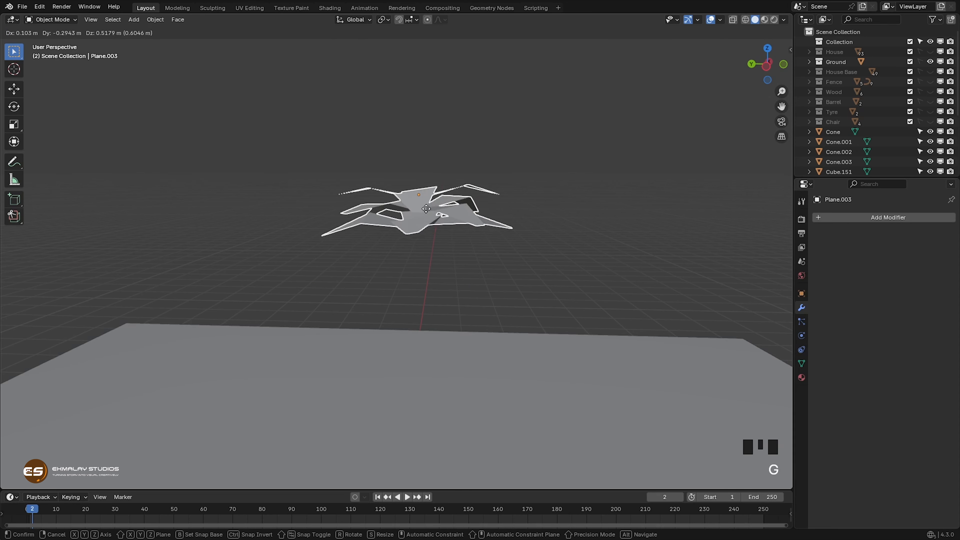
pyautogui.click(429, 230)
pyautogui.scroll(-6, 456, 285)
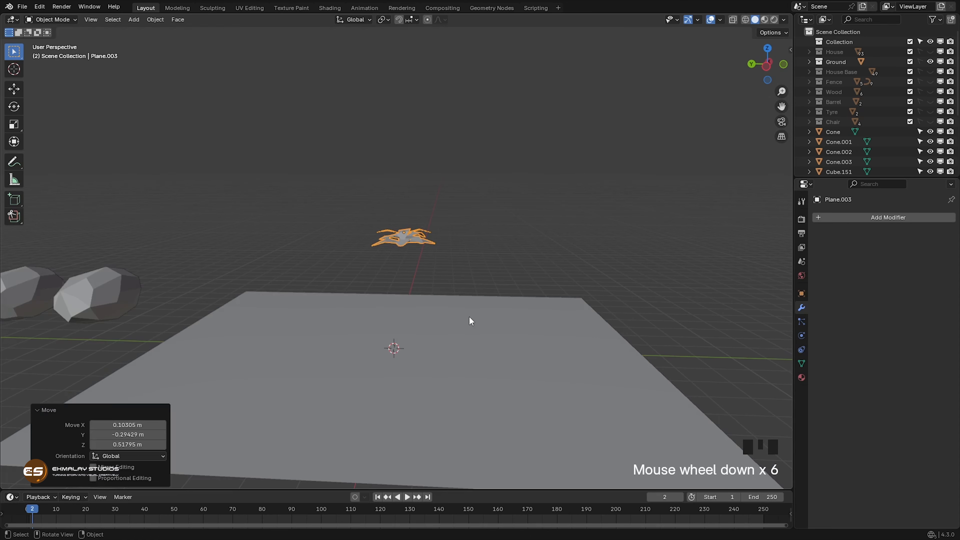
pyautogui.keyDown('shift'); pyautogui.moveTo(468, 317); pyautogui.dragTo(409, 305, button='middle'); pyautogui.keyUp('shift')
pyautogui.scroll(-2, 447, 310)
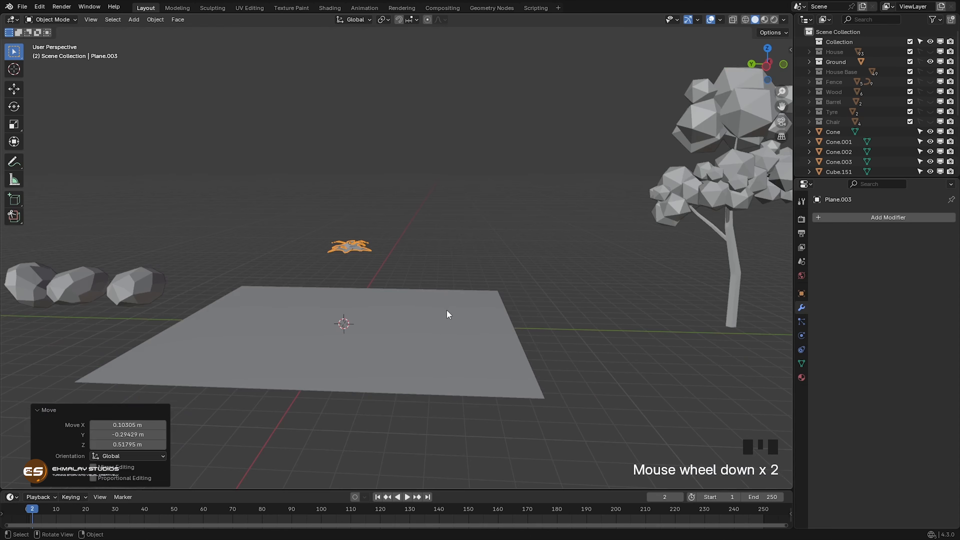
# - Duplicate the bare tree trunk along the Y axis and place the copy over the ground plane
pyautogui.click(734, 278)
pyautogui.hotkey('shift', 'd')
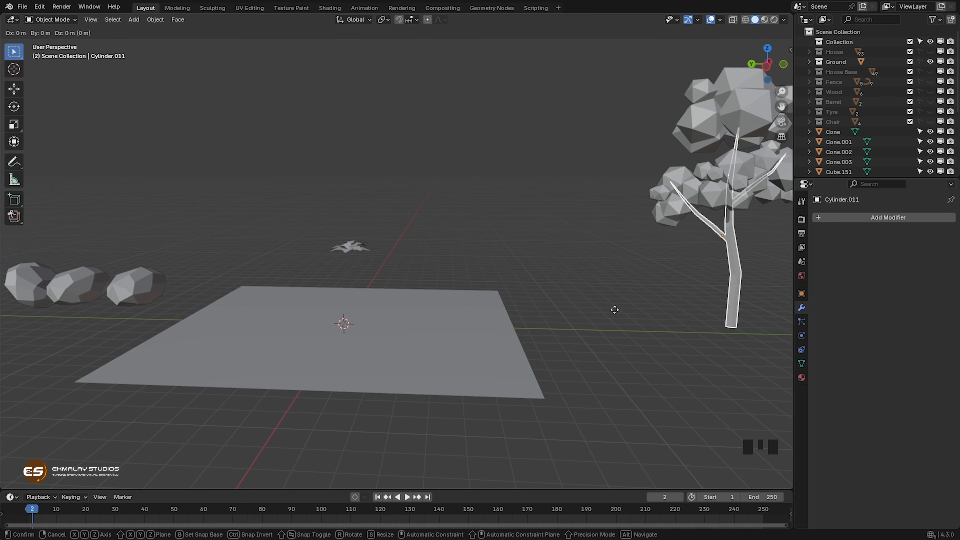
pyautogui.press('y')
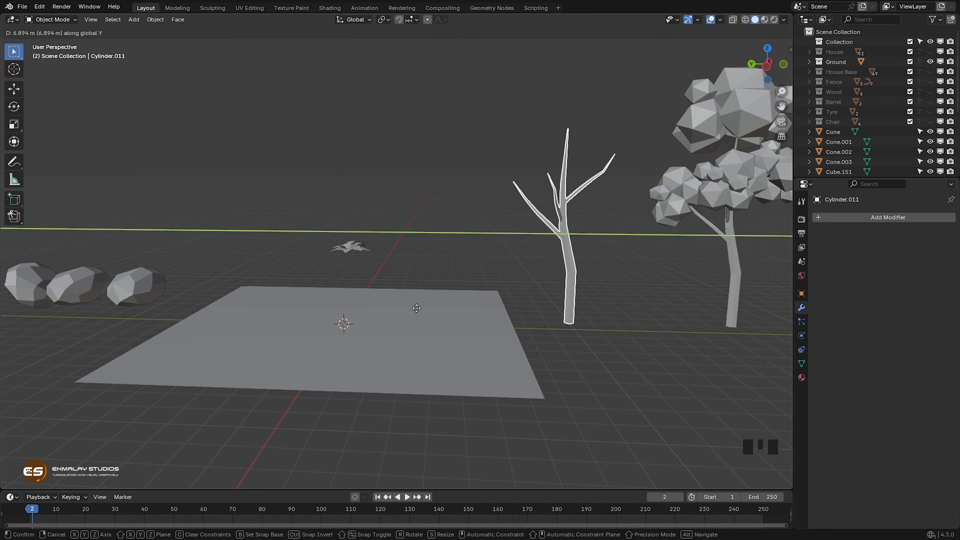
pyautogui.click(224, 298)
pyautogui.moveTo(225, 299); pyautogui.dragTo(350, 344, button='middle')
pyautogui.scroll(2, 351, 346)
# - Bend the copied trunk by moving the vertex ring above its base about 0.35 m, mostly along Y
pyautogui.press('Tab')
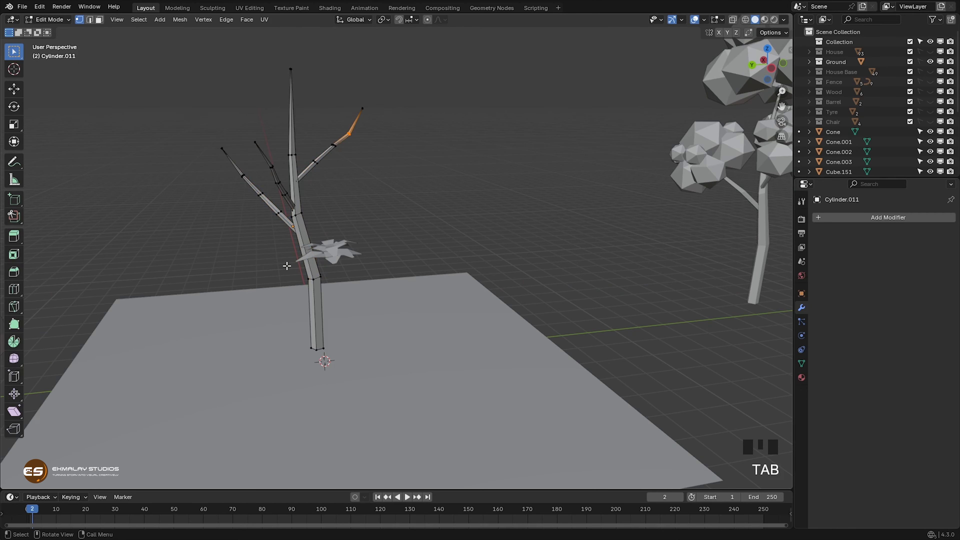
pyautogui.hotkey('alt', 'z')
pyautogui.moveTo(287, 265); pyautogui.dragTo(359, 305)
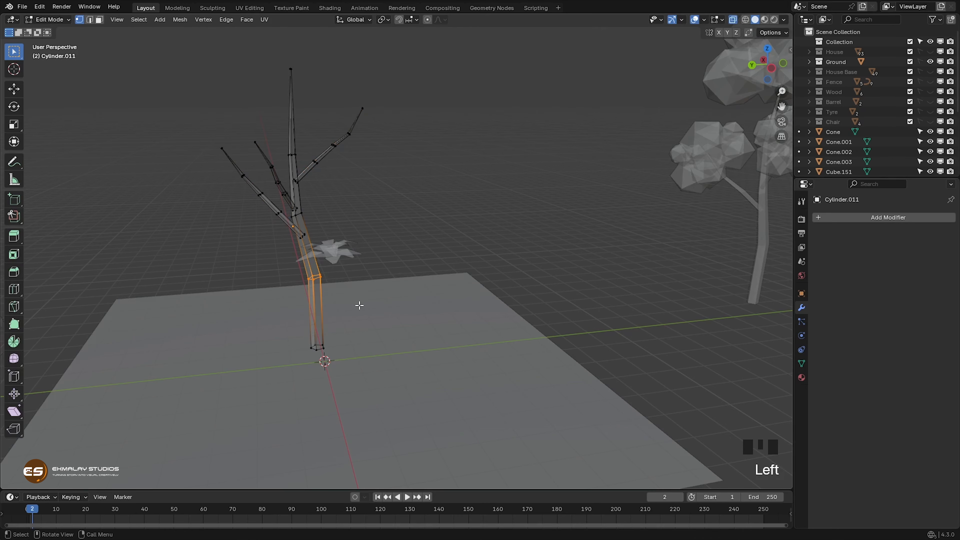
pyautogui.press('g')
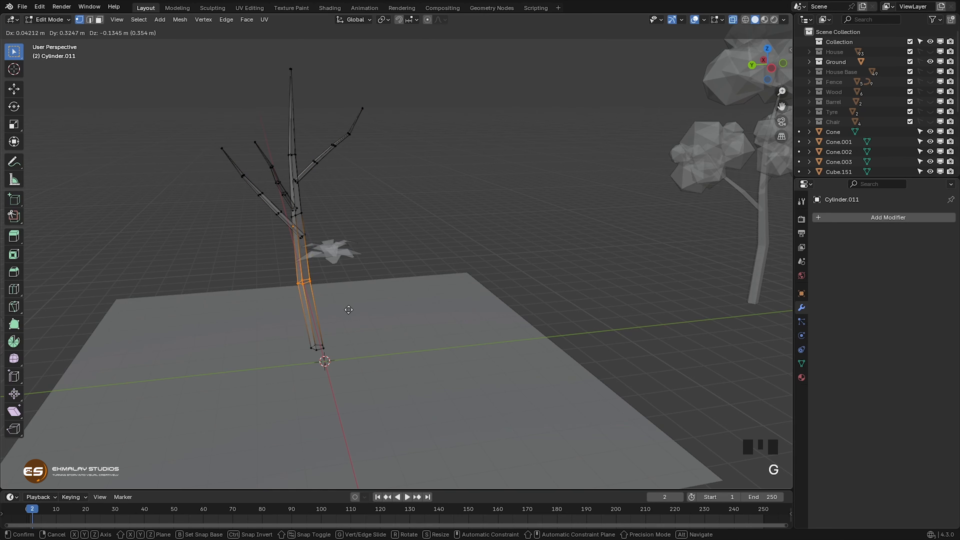
pyautogui.click(348, 310)
# - Move the lowest branch's base onto the bent trunk by about 0.025 m in X, 0.119 m in Y and -0.015 m in Z
pyautogui.moveTo(311, 243); pyautogui.dragTo(309, 241)
pyautogui.press('g')
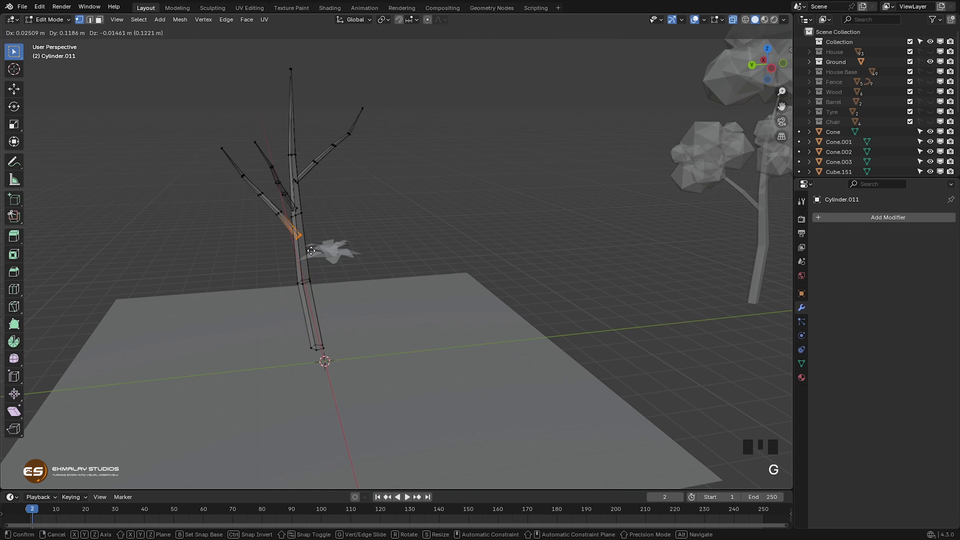
pyautogui.click(311, 250)
pyautogui.moveTo(327, 282); pyautogui.dragTo(363, 293, button='middle')
pyautogui.scroll(2, 365, 294)
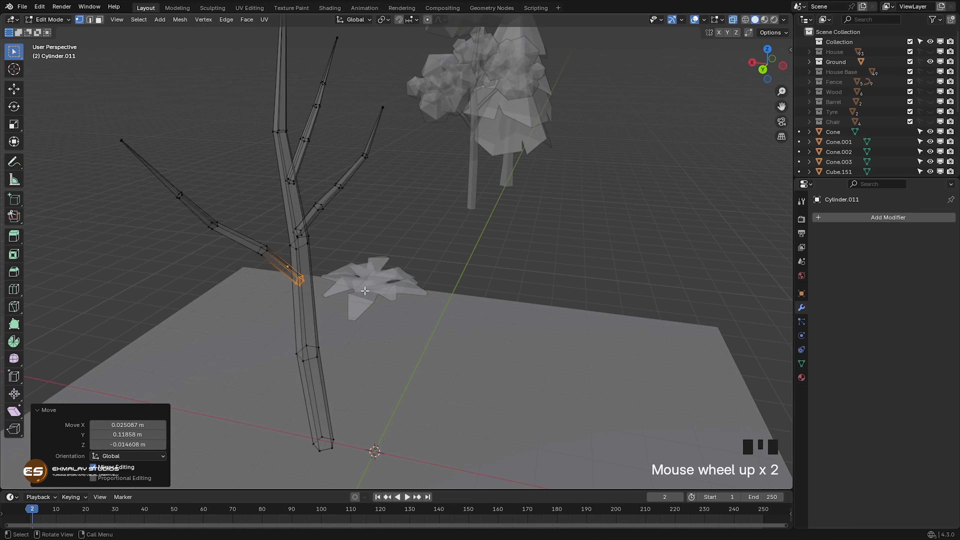
# - Shift the trunk's upper vertex ring slightly and move the upper branch's base by about -0.028 m in X to meet it
pyautogui.click(280, 132)
pyautogui.press('g')
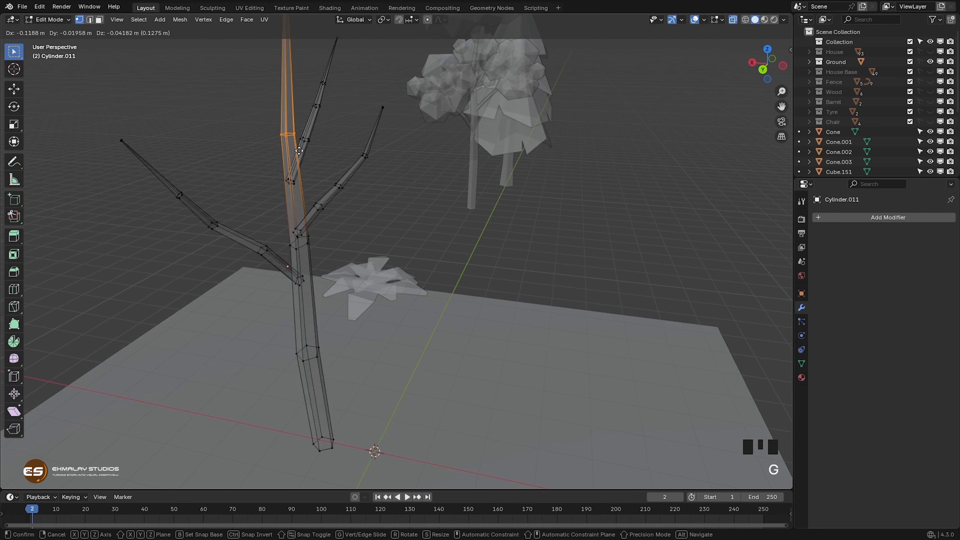
pyautogui.click(301, 172)
pyautogui.moveTo(301, 172); pyautogui.dragTo(500, 233, button='middle')
pyautogui.click(452, 207)
pyautogui.press('g')
pyautogui.click(442, 243)
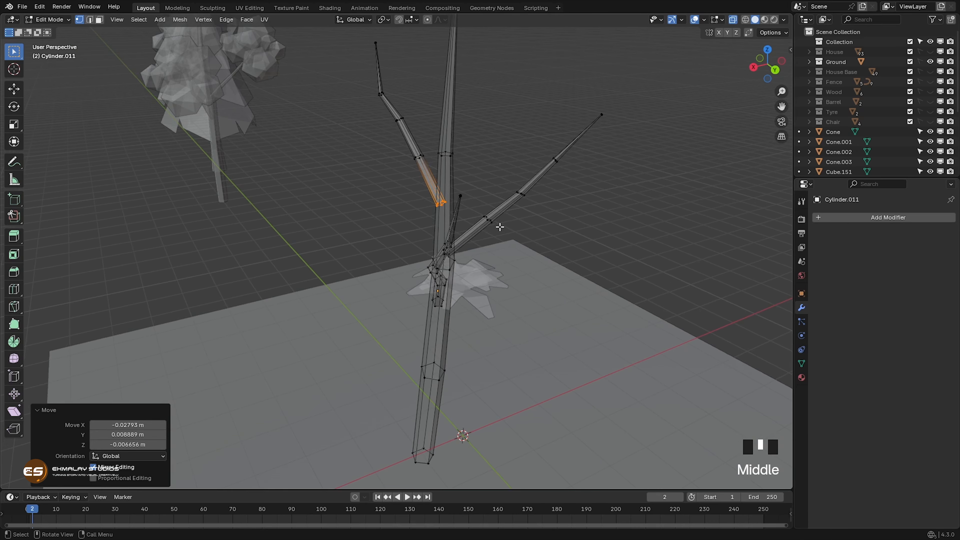
# - Curve the long side branch by moving its middle ring about 0.071, -0.097 and 0.113 m in X, Y and Z and adjusting the ring before its tip
pyautogui.moveTo(531, 213); pyautogui.dragTo(531, 211)
pyautogui.press('g')
pyautogui.click(525, 205)
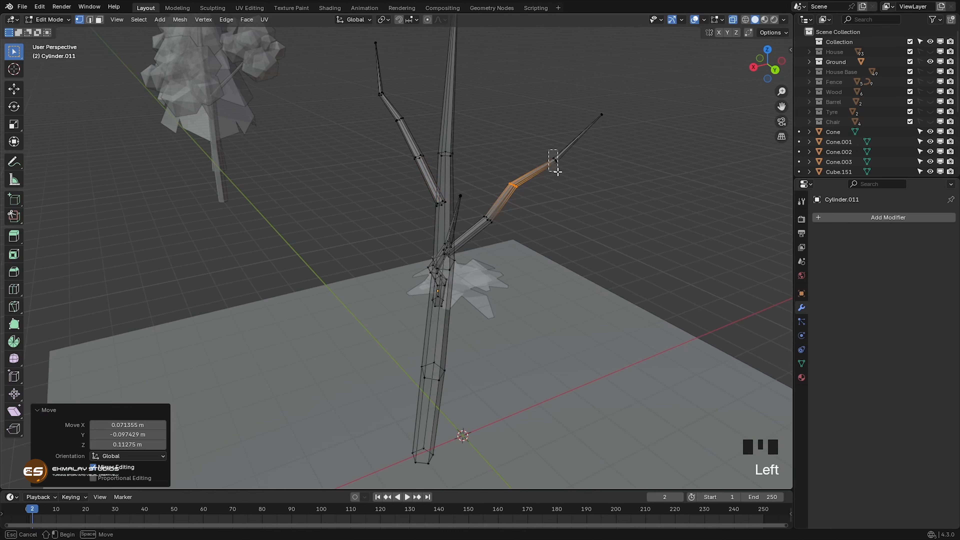
pyautogui.moveTo(557, 171); pyautogui.dragTo(559, 174)
pyautogui.press('g')
pyautogui.click(556, 181)
# - Move the upper branch's tip by about 0.33 m in X, -0.20 m in Y and -0.36 m in Z, and finish editing the trunk
pyautogui.moveTo(524, 236); pyautogui.dragTo(569, 237, button='middle')
pyautogui.moveTo(403, 41); pyautogui.dragTo(433, 61)
pyautogui.press('g')
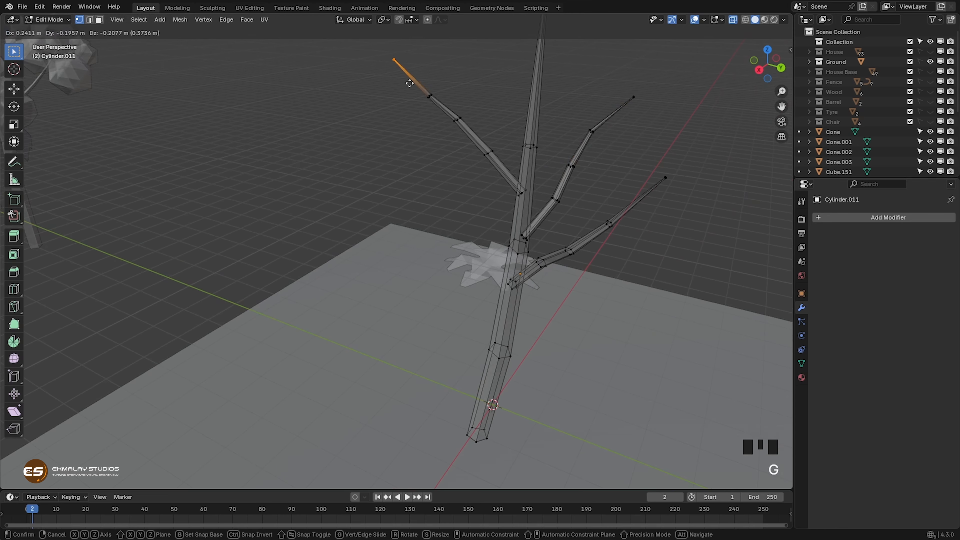
pyautogui.click(406, 88)
pyautogui.moveTo(407, 156)
pyautogui.mouseDown(button='middle')
pyautogui.moveTo(437, 160)
pyautogui.moveTo(417, 160)
pyautogui.mouseUp(button='middle')
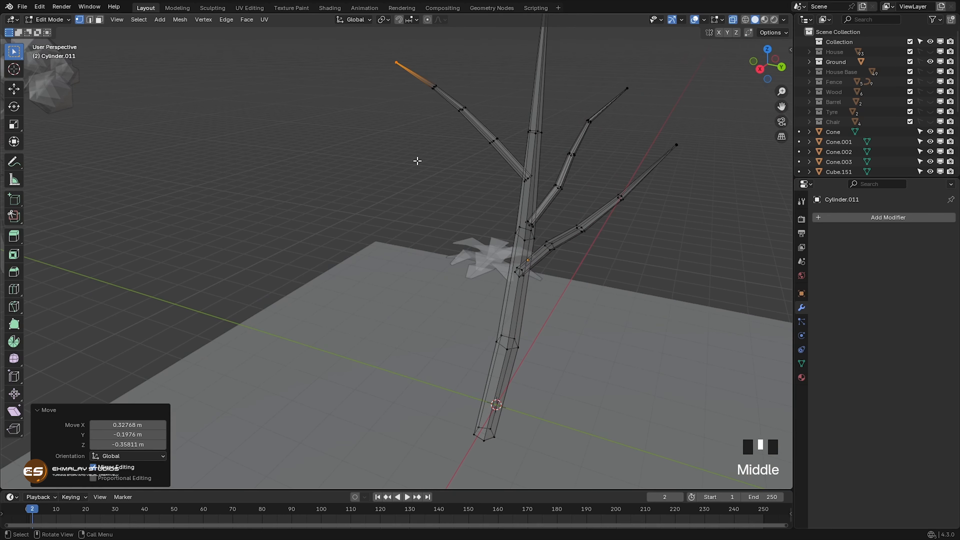
pyautogui.hotkey('alt', 'z')
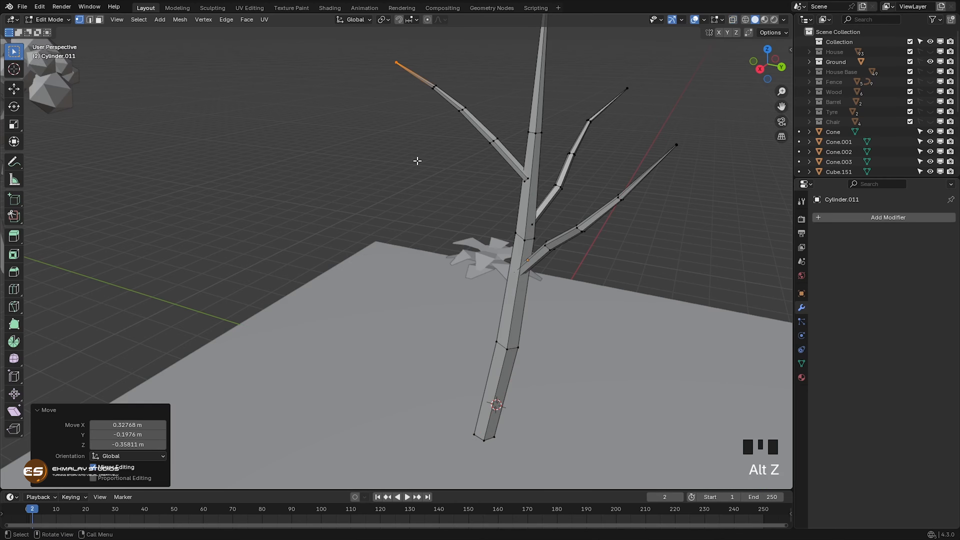
pyautogui.press('Tab')
# - Raise the leaf plant about 5.12 m in Z and shift it about 0.98 m in X and 0.74 m in Y over the trunk top
pyautogui.moveTo(429, 179); pyautogui.dragTo(351, 245, button='middle')
pyautogui.click(355, 266)
pyautogui.scroll(-3, 376, 261)
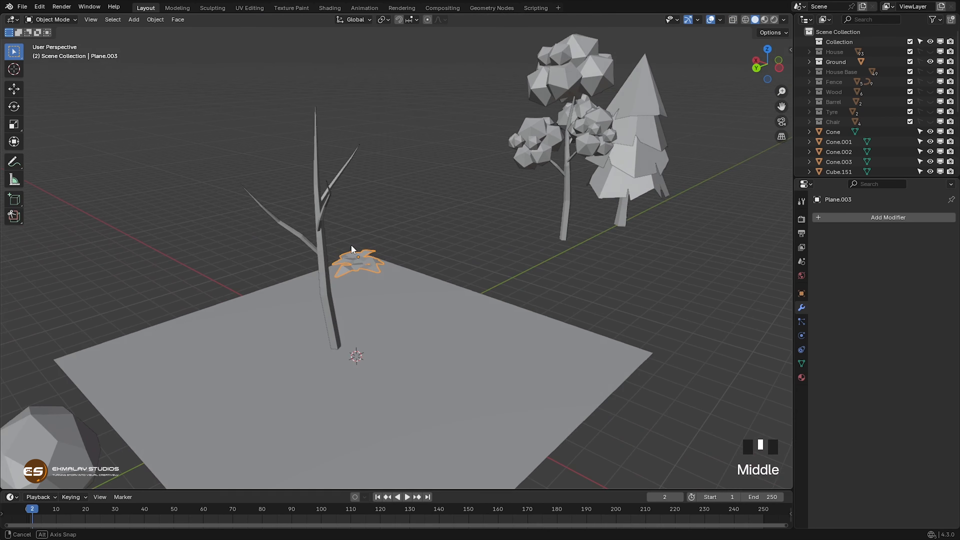
pyautogui.press('g')
pyautogui.press('z')
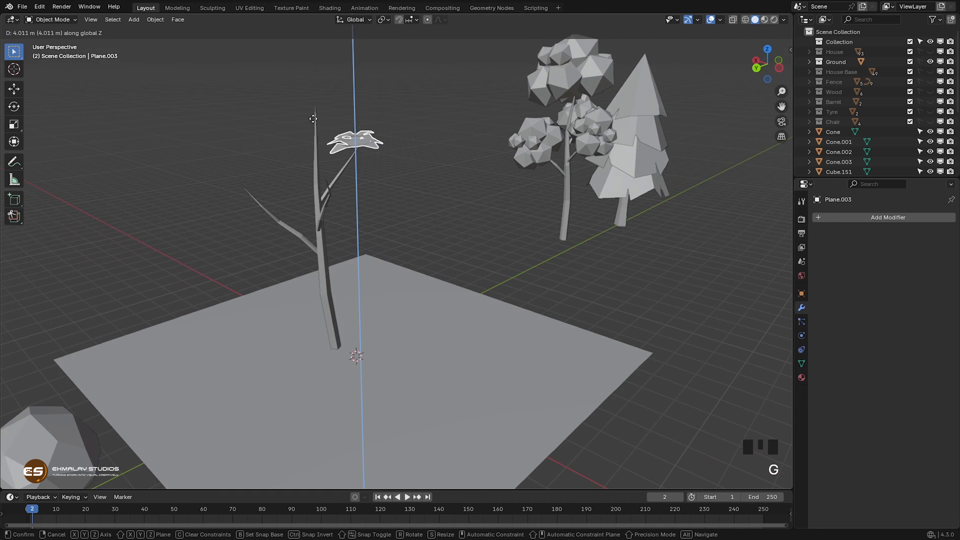
pyautogui.click(312, 86)
pyautogui.moveTo(312, 87); pyautogui.dragTo(403, 241, button='middle')
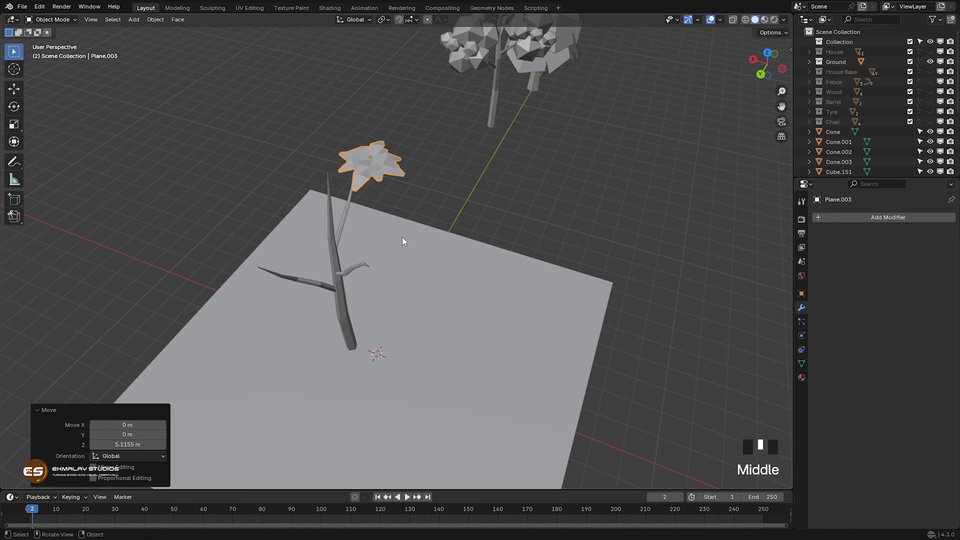
pyautogui.press('g')
pyautogui.click(358, 252)
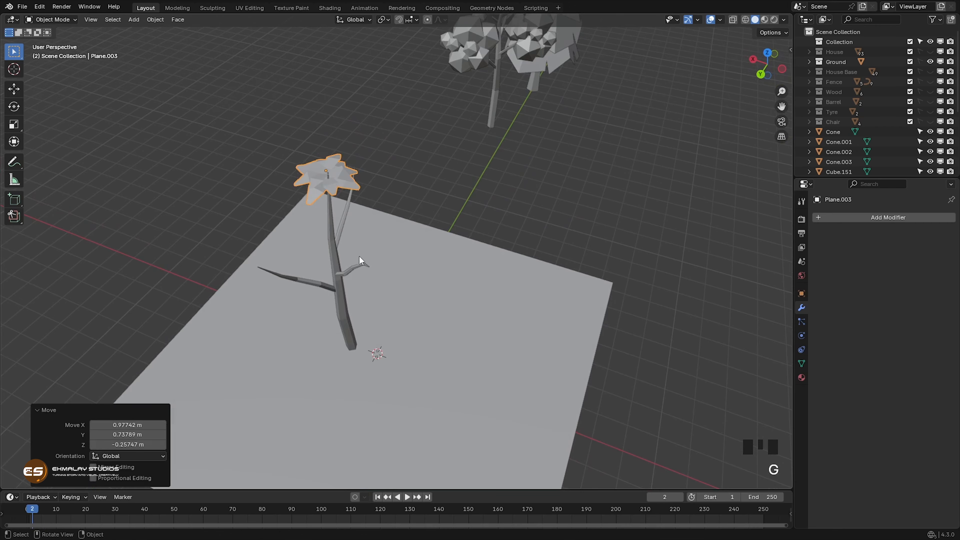
# - Scale the leaf cluster on the trunk top to 1.68 and move it about -0.11 m in X and 0.39 m in Z
pyautogui.press('KP_Decimal')
pyautogui.moveTo(379, 283); pyautogui.dragTo(455, 283, button='middle')
pyautogui.press('s')
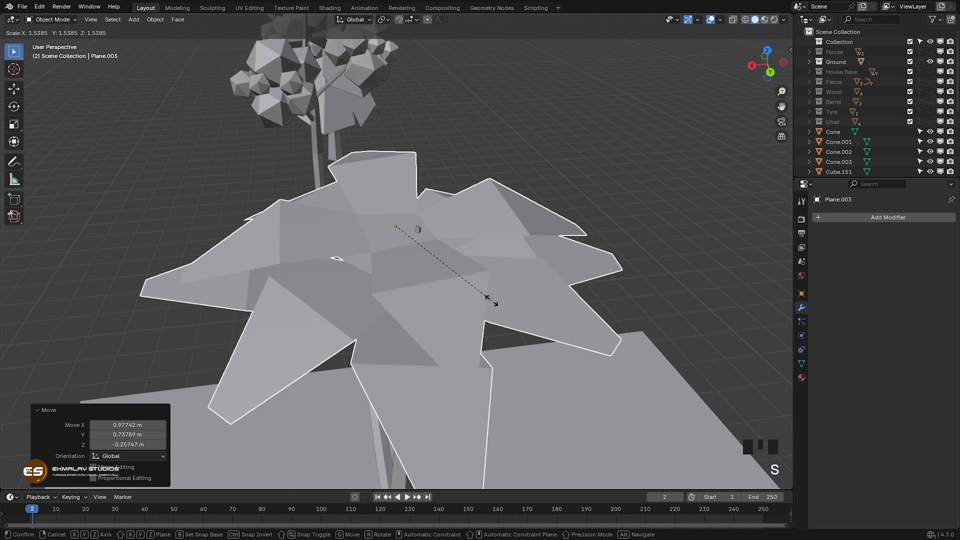
pyautogui.click(501, 311)
pyautogui.moveTo(502, 311); pyautogui.dragTo(489, 263, button='middle')
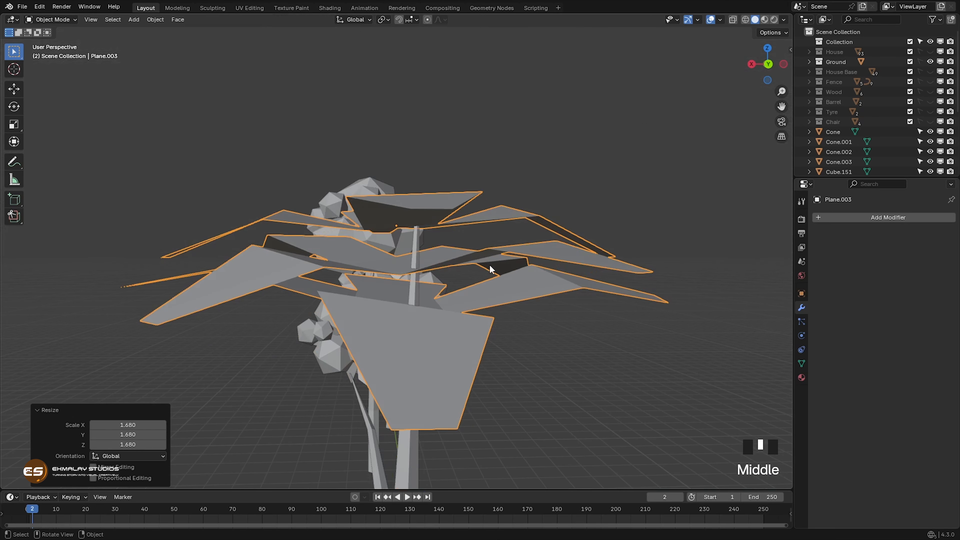
pyautogui.press('g')
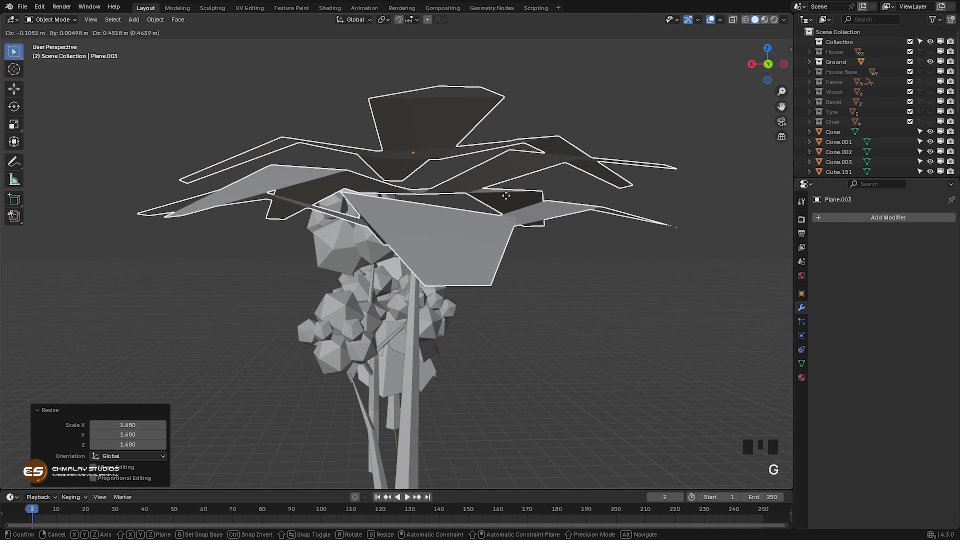
pyautogui.click(508, 208)
# - Duplicate the top leaf cluster and rotate the copy 36° about the view axis
pyautogui.moveTo(508, 208); pyautogui.dragTo(430, 287, button='middle')
pyautogui.scroll(-6, 431, 302)
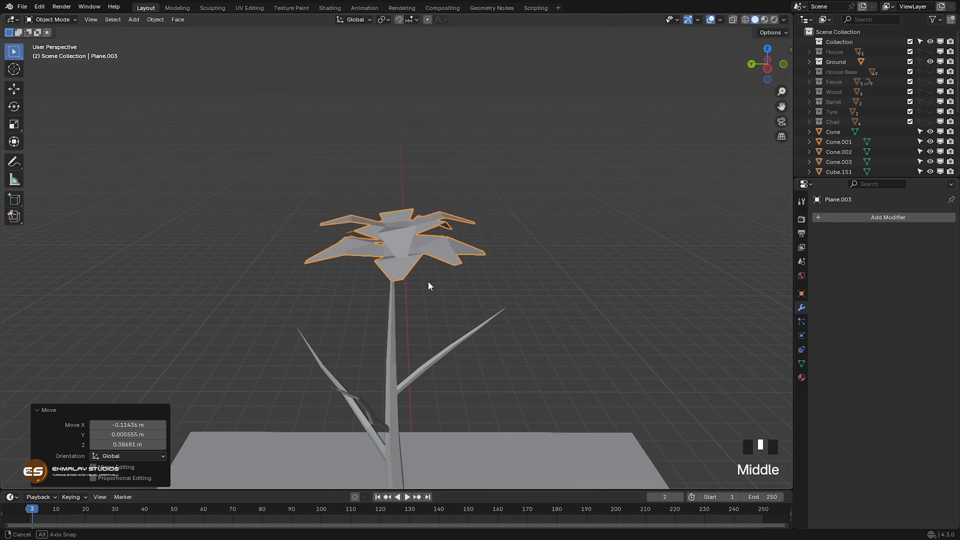
pyautogui.hotkey('shift', 'd')
pyautogui.write('36')
pyautogui.press('Return')
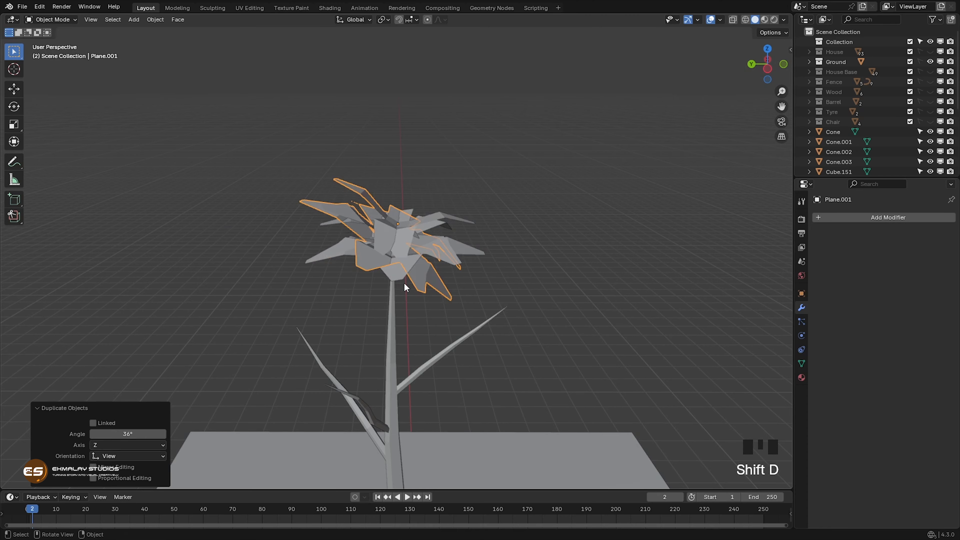
# - Scale the tilted copy to 0.67 and position it beside and below the top leaf cluster
pyautogui.press('g')
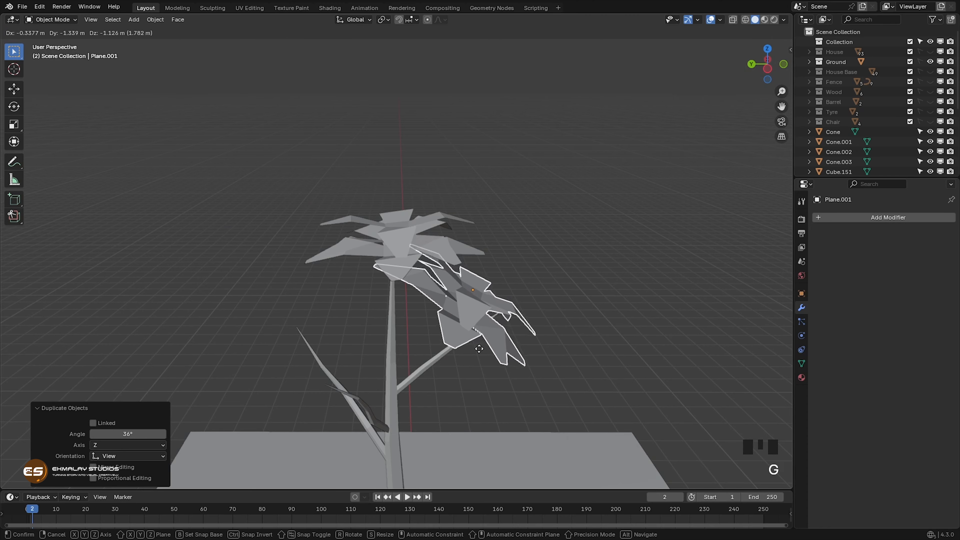
pyautogui.click(478, 347)
pyautogui.press('s')
pyautogui.click(456, 324)
pyautogui.moveTo(455, 324)
pyautogui.mouseDown(button='middle')
pyautogui.moveTo(449, 337)
pyautogui.moveTo(439, 328)
pyautogui.mouseUp(button='middle')
pyautogui.press('g')
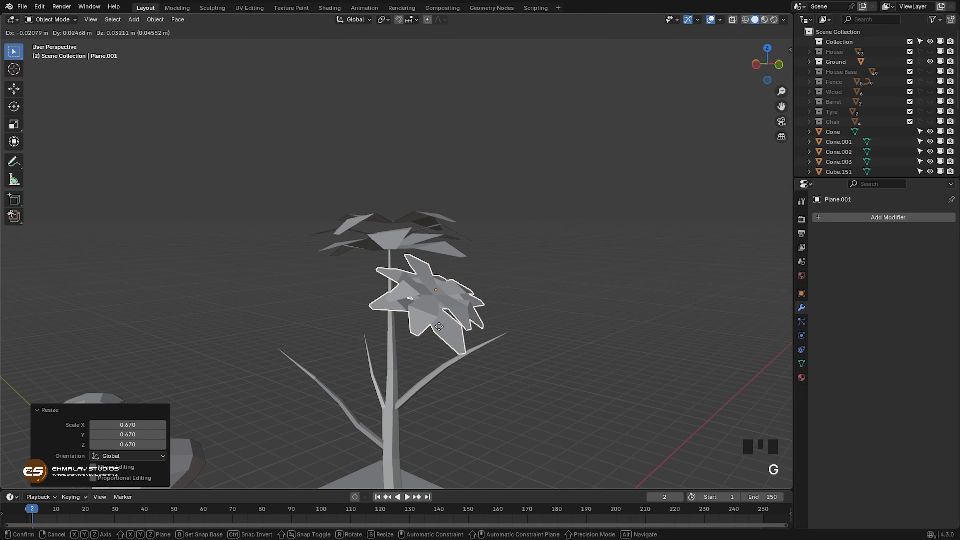
pyautogui.click(415, 319)
# - Duplicate the small leaf cluster about 1.76 m along the Y axis to the opposite side of the trunk
pyautogui.moveTo(415, 318); pyautogui.dragTo(474, 328, button='middle')
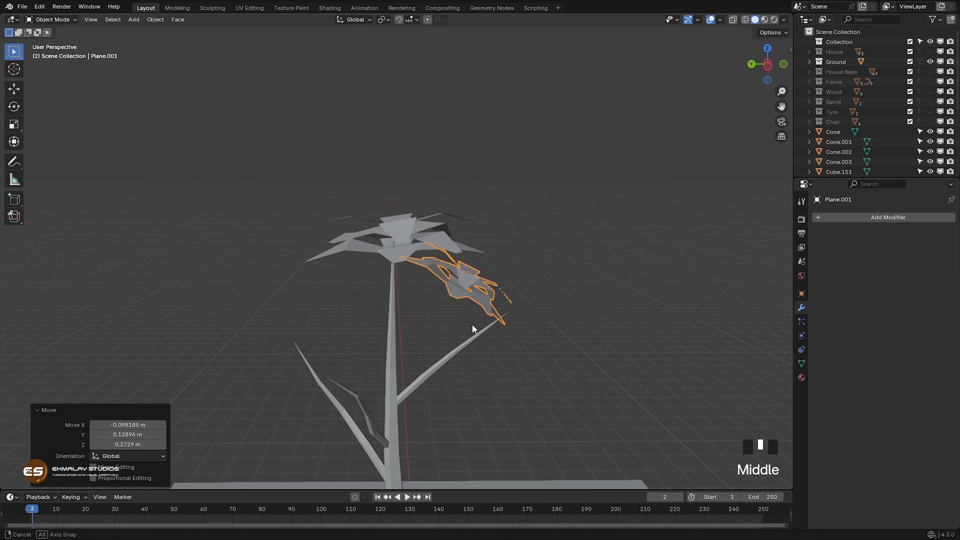
pyautogui.hotkey('shift', 'd')
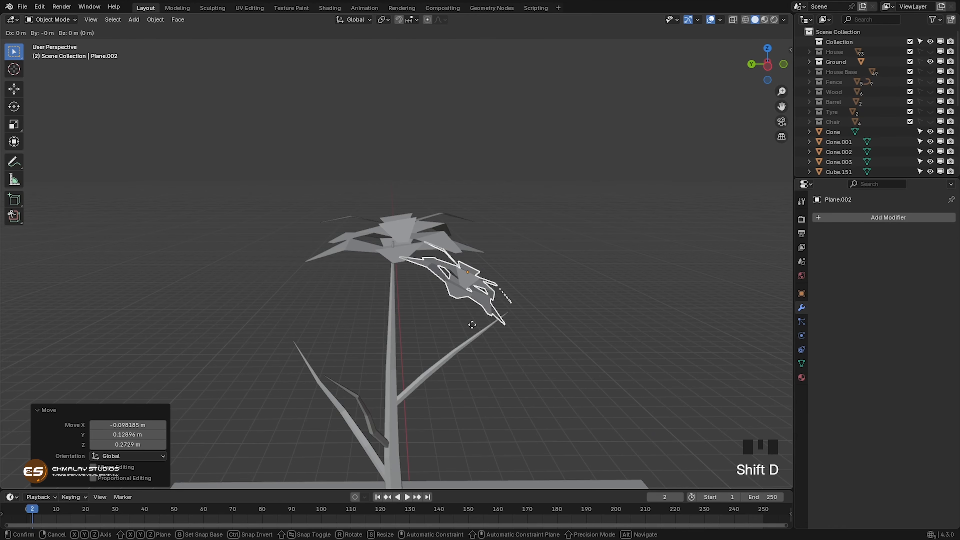
pyautogui.press('y')
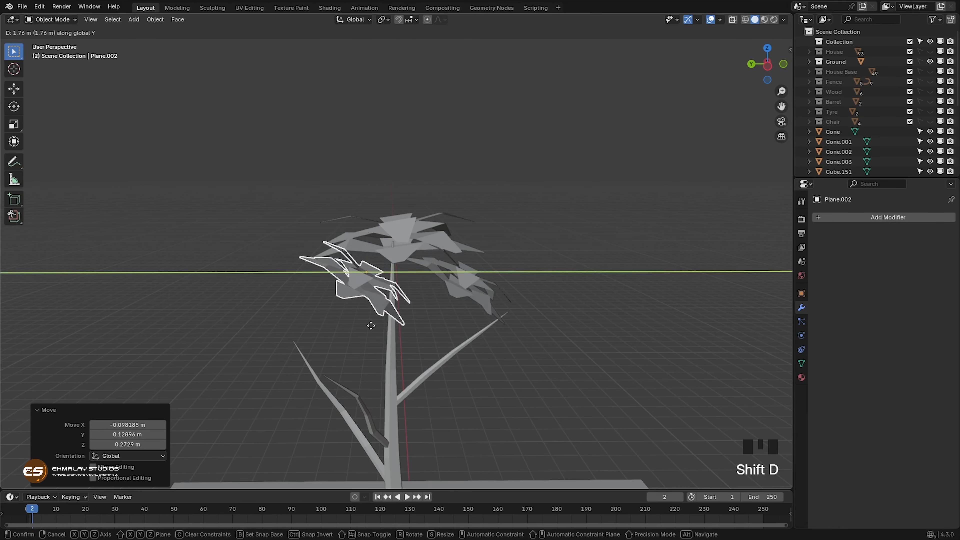
pyautogui.click(403, 333)
# - Rotate the opposite leaf cluster about -74.8° around X and move it outward along Y beneath the crown
pyautogui.press('r')
pyautogui.press('x')
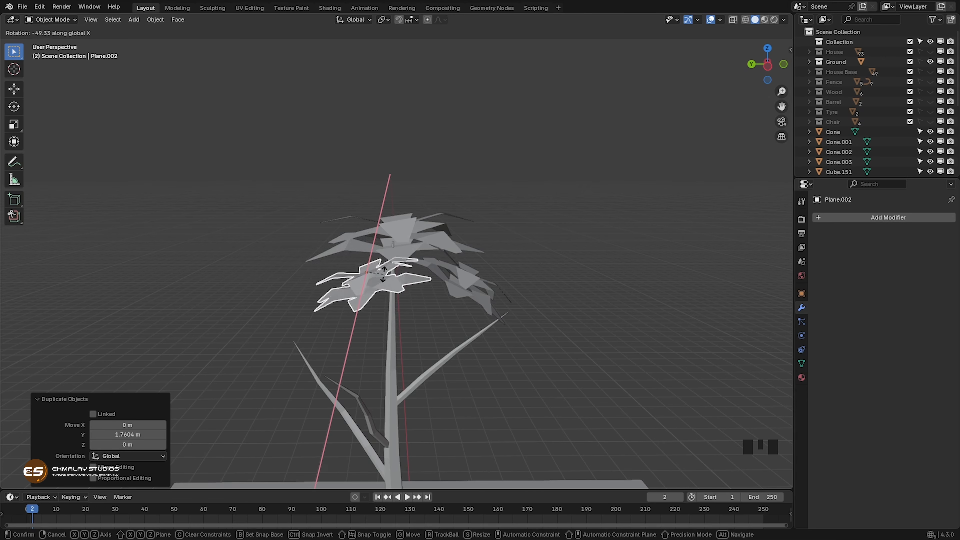
pyautogui.click(409, 304)
pyautogui.press('g')
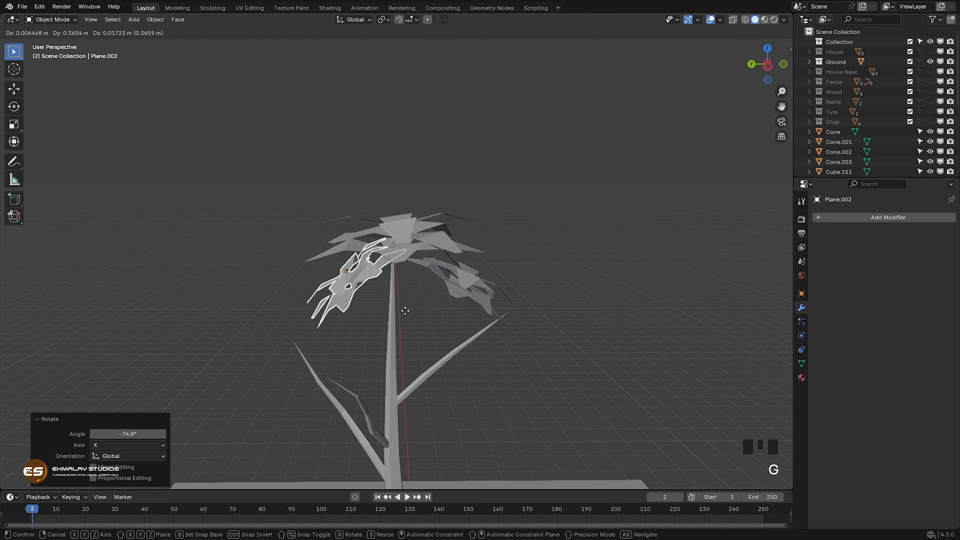
pyautogui.click(393, 318)
# - Duplicate the side cluster about 1.31 m in X and -0.21 m in Y, and trackball-rotate the copy by about 1.72° and -73.3°
pyautogui.moveTo(392, 321); pyautogui.dragTo(534, 336, button='middle')
pyautogui.hotkey('shift', 'd')
pyautogui.click(430, 332)
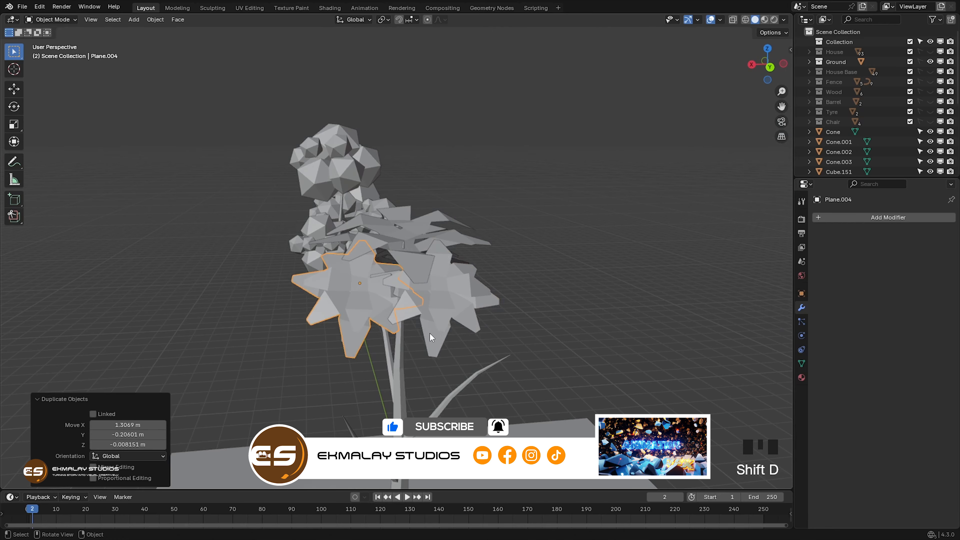
pyautogui.press('r')
pyautogui.press('r')
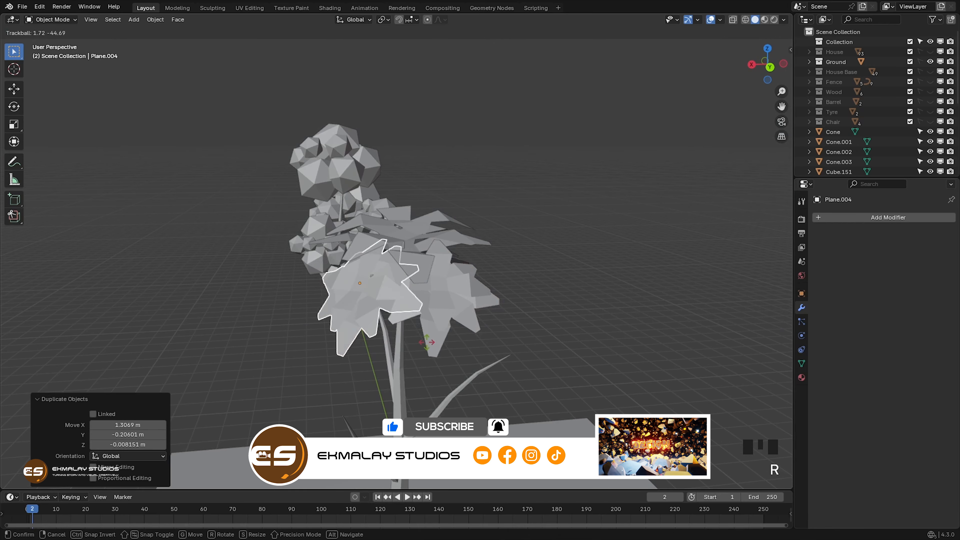
pyautogui.click(429, 343)
# - Move the third side cluster in against the trunk beneath the crown and adjust its scale
pyautogui.moveTo(428, 344); pyautogui.dragTo(532, 337, button='middle')
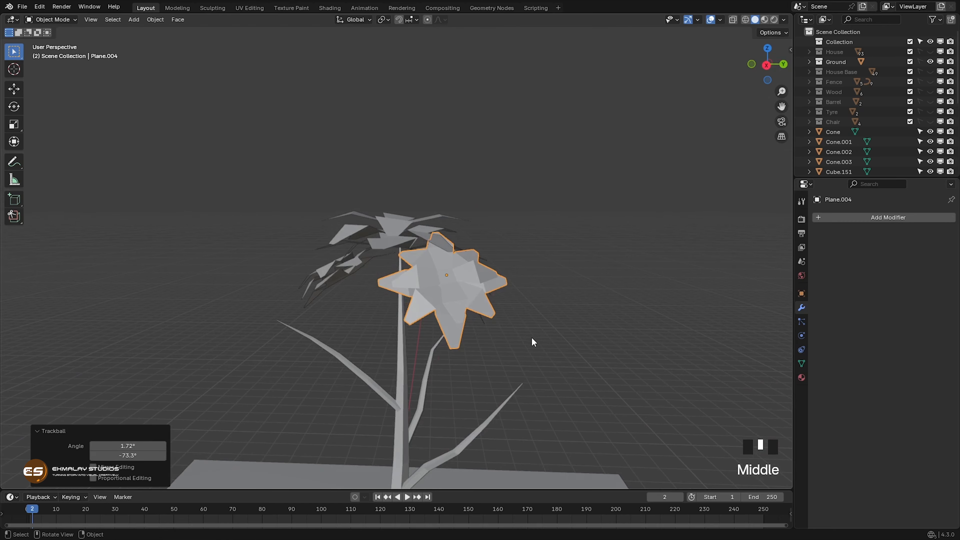
pyautogui.press('g')
pyautogui.click(479, 343)
pyautogui.press('s')
pyautogui.click(479, 344)
# - Duplicate the first side cluster by about -0.017 m in X, 0.99 m in Y and -0.20 m in Z
pyautogui.moveTo(481, 345)
pyautogui.mouseDown(button='middle')
pyautogui.moveTo(209, 341)
pyautogui.moveTo(227, 356)
pyautogui.moveTo(451, 327)
pyautogui.moveTo(495, 342)
pyautogui.mouseUp(button='middle')
pyautogui.click(453, 335)
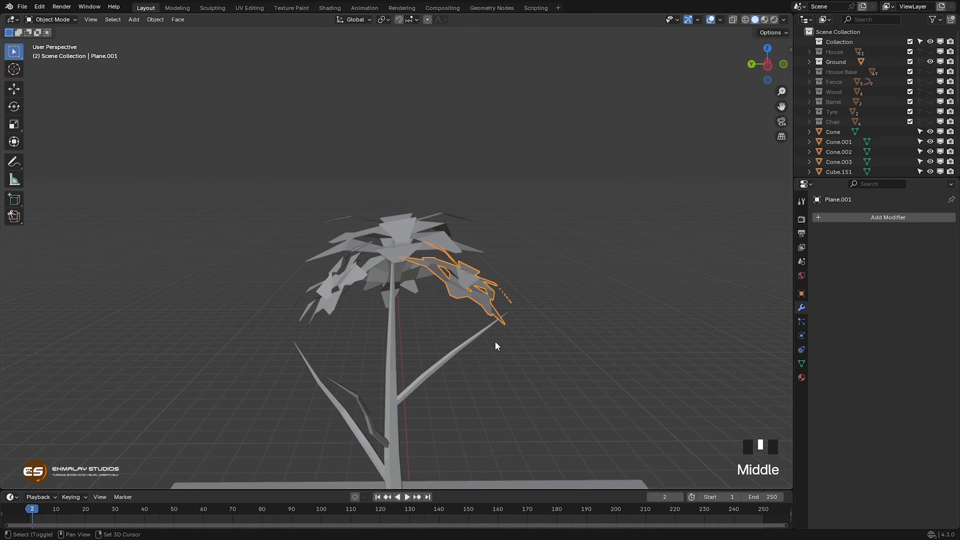
pyautogui.hotkey('shift', 'd')
pyautogui.click(439, 353)
pyautogui.moveTo(438, 353); pyautogui.dragTo(473, 348, button='middle')
# - Trackball-rotate the newly duplicated side cluster by about 4.01° and -74.5°, and move it outward beneath the crown
pyautogui.press('r')
pyautogui.press('r')
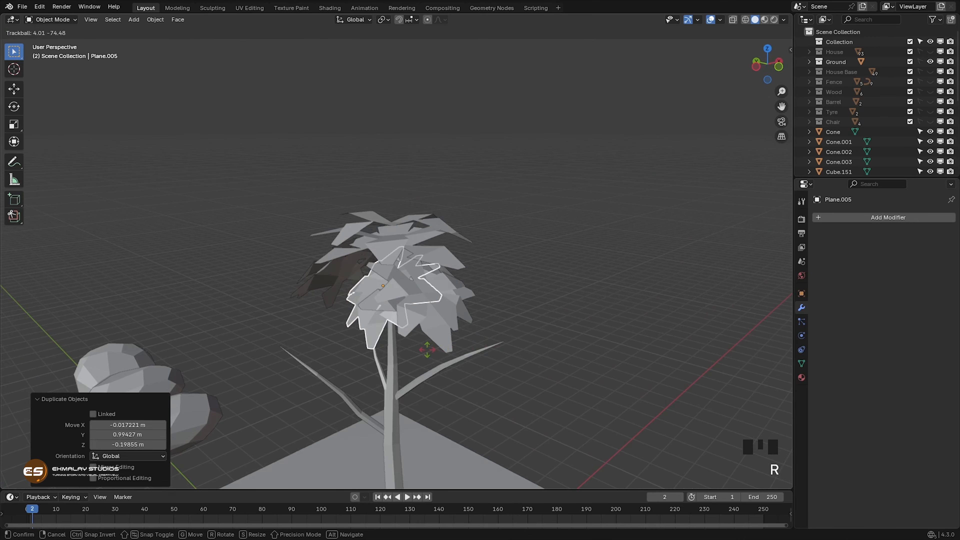
pyautogui.click(426, 349)
pyautogui.press('g')
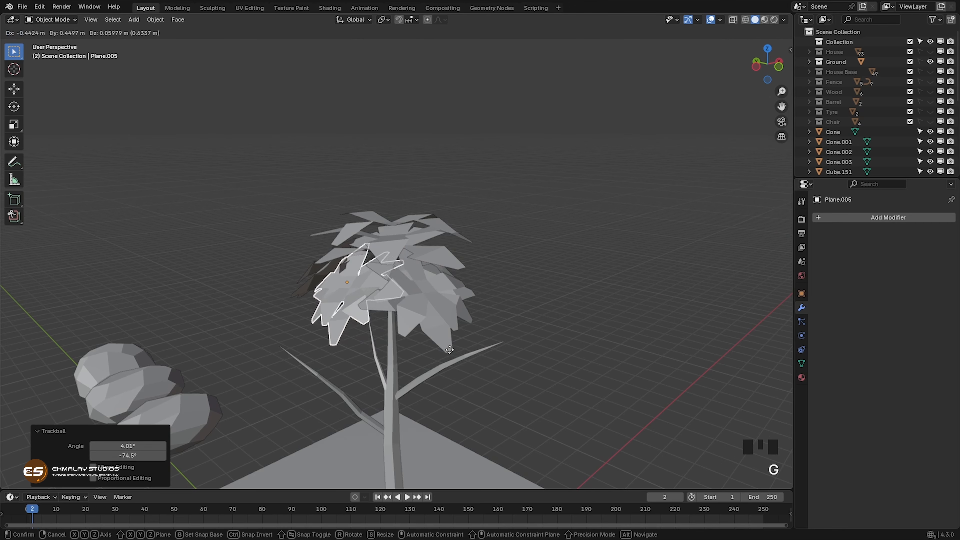
pyautogui.click(477, 352)
pyautogui.moveTo(477, 352); pyautogui.dragTo(505, 357, button='middle')
# - Move the fourth side cluster in against the trunk, finishing with about -0.37 m in Y and 0.16 m in Z, and scale it to about 0.83
pyautogui.press('g')
pyautogui.click(395, 348)
pyautogui.press('g')
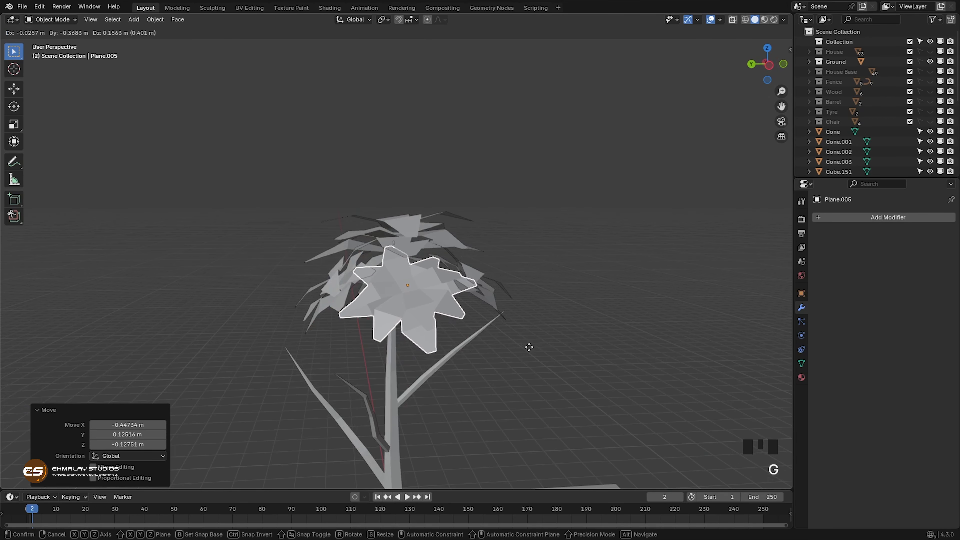
pyautogui.click(538, 359)
pyautogui.press('s')
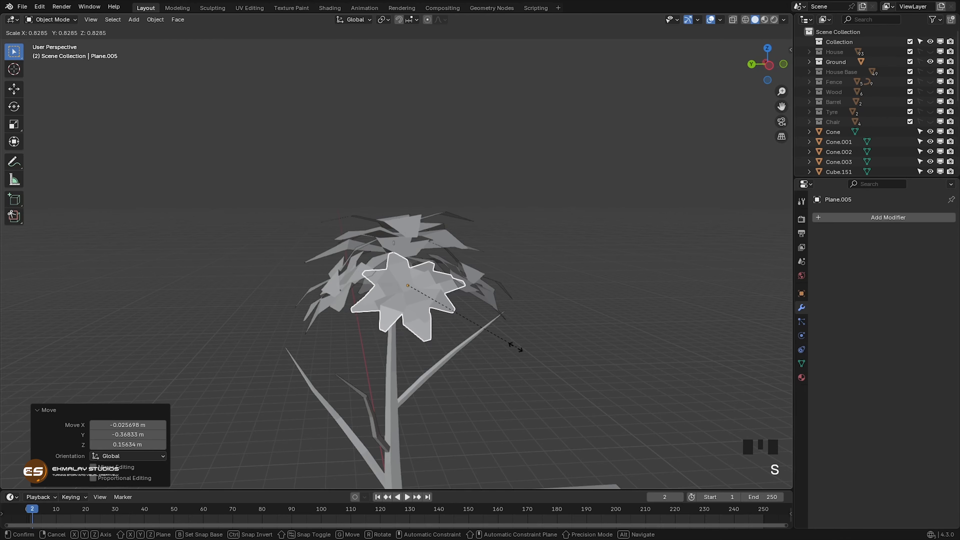
pyautogui.click(516, 352)
pyautogui.moveTo(423, 365); pyautogui.dragTo(615, 368, button='middle')
# - Duplicate a side cluster by about 0.51 m in X, -0.24 m in Y and 0.16 m in Z, and scale the copy to 0.822
pyautogui.click(413, 340)
pyautogui.moveTo(413, 340); pyautogui.dragTo(389, 347, button='middle')
pyautogui.hotkey('shift', 'd')
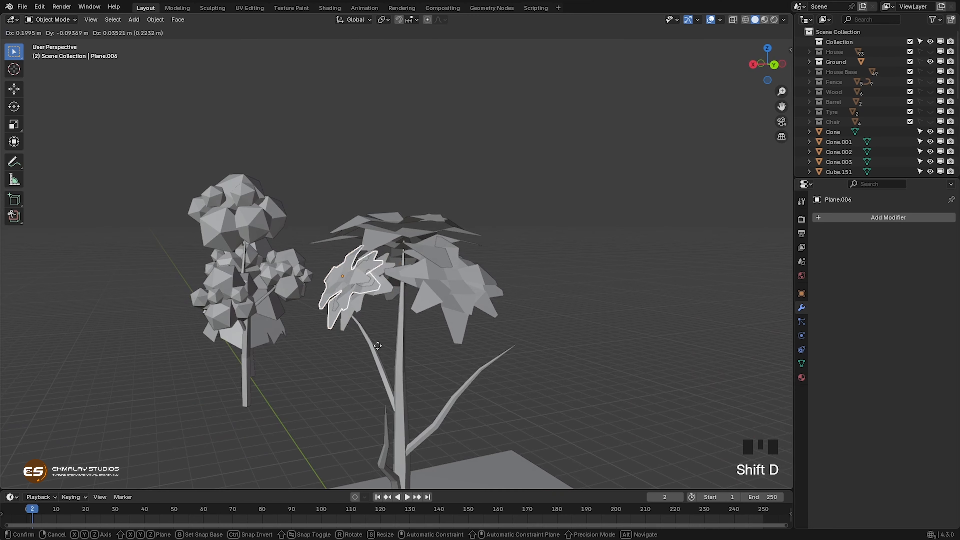
pyautogui.click(359, 338)
pyautogui.moveTo(359, 339); pyautogui.dragTo(413, 351, button='middle')
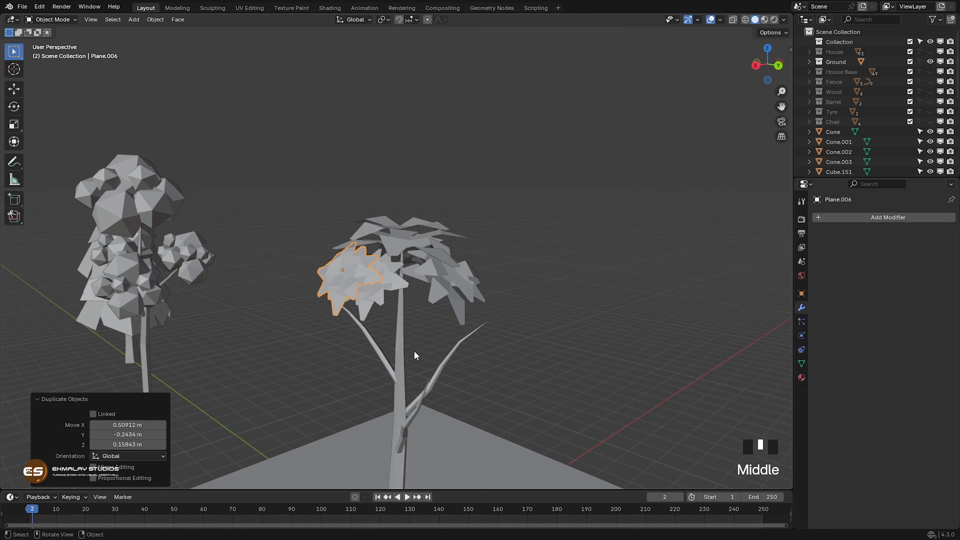
pyautogui.press('s')
pyautogui.click(407, 349)
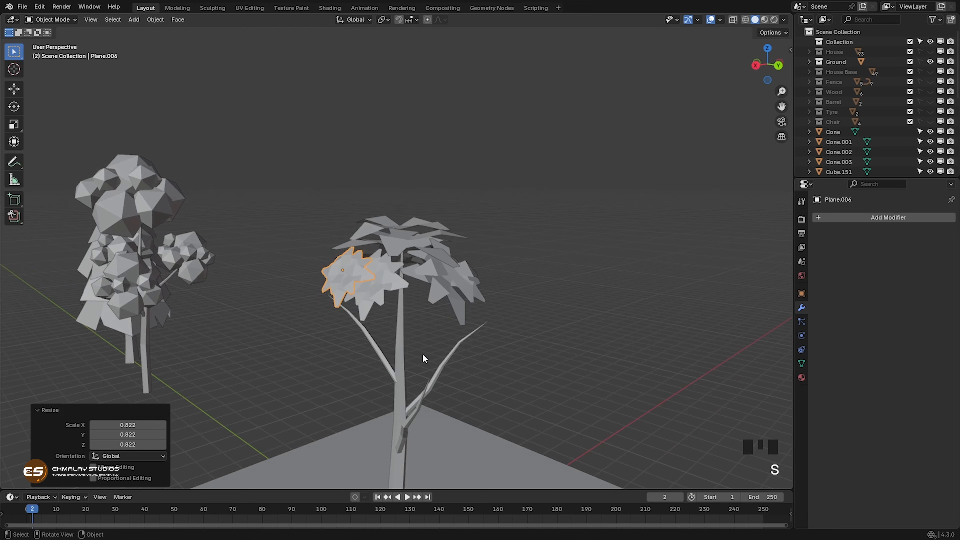
# - Trackball-rotate the small cluster copy by about -2.29° and -41.25°, and move it into the gap beneath the crown
pyautogui.press('r')
pyautogui.press('r')
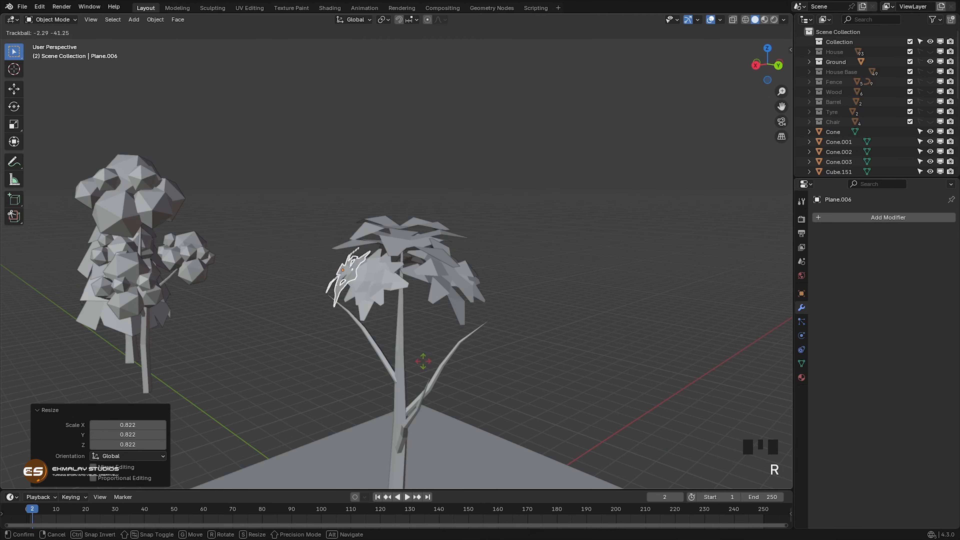
pyautogui.click(423, 361)
pyautogui.moveTo(426, 360); pyautogui.dragTo(560, 346, button='middle')
pyautogui.press('g')
pyautogui.click(453, 357)
pyautogui.press('g')
pyautogui.click(392, 359)
# - Trackball-rotate the first side cluster slightly, finishing with a turn of about -0.573°
pyautogui.click(345, 285)
pyautogui.moveTo(345, 285); pyautogui.dragTo(387, 365, button='middle')
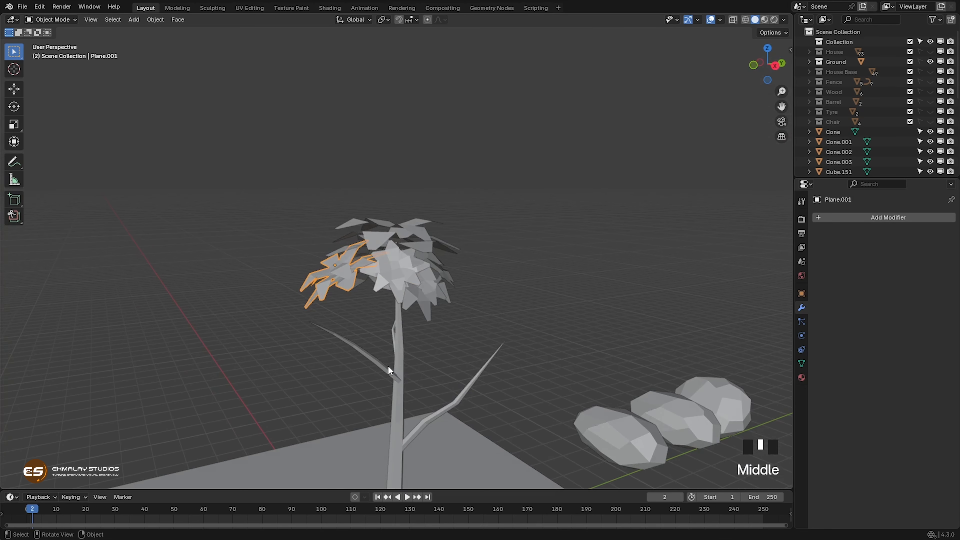
pyautogui.press('r')
pyautogui.press('r')
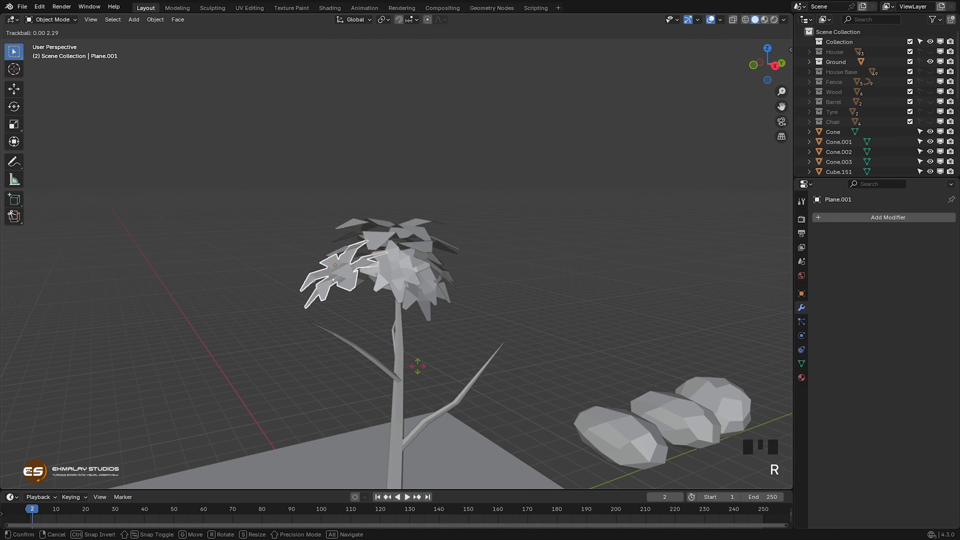
pyautogui.click(418, 365)
pyautogui.press('r')
pyautogui.press('r')
pyautogui.click(419, 366)
# - Shift the first side cluster about 0.32 m in X, rotate it about 12.2° in the view plane, and reposition it against the crown
pyautogui.moveTo(425, 368); pyautogui.dragTo(514, 378, button='middle')
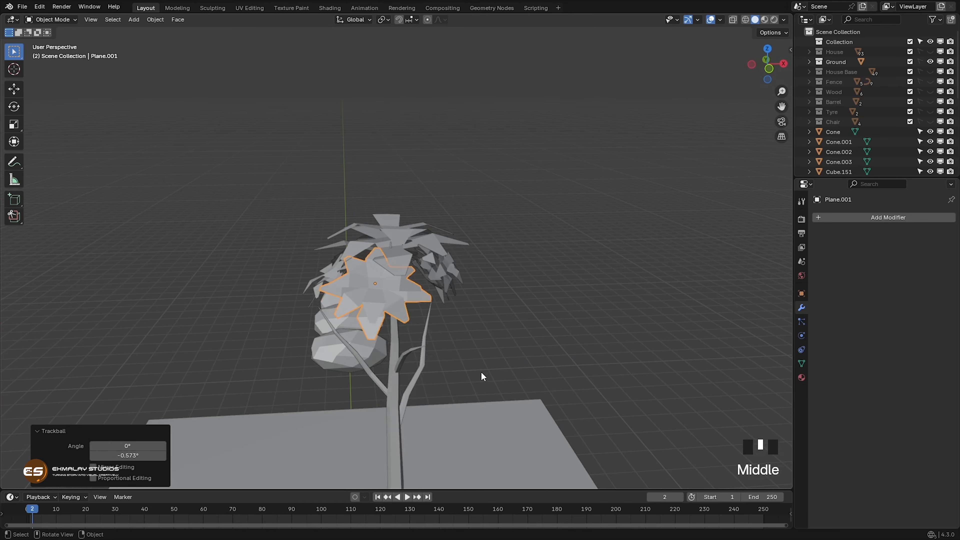
pyautogui.press('g')
pyautogui.click(497, 371)
pyautogui.moveTo(497, 370); pyautogui.dragTo(524, 358, button='middle')
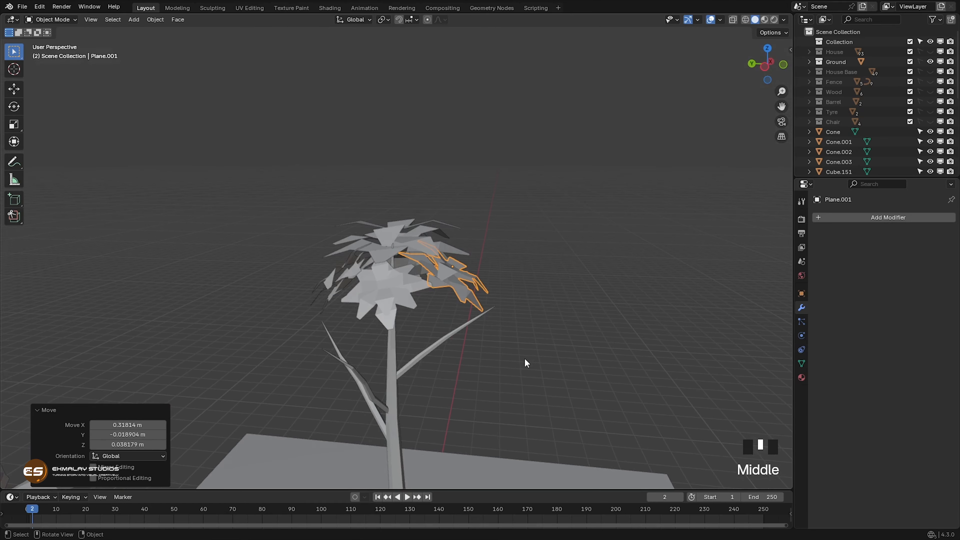
pyautogui.press('r')
pyautogui.click(503, 365)
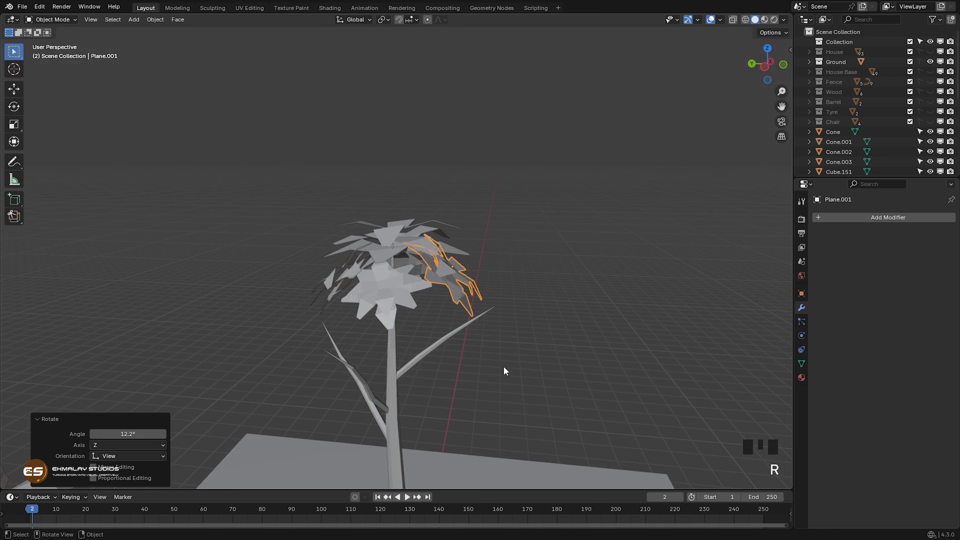
pyautogui.press('g')
pyautogui.click(519, 374)
# - Select all leaf clusters without the trunk and duplicate them by about 1.29 m in X, -3.22 m in Y and -0.06 m in Z
pyautogui.moveTo(476, 386); pyautogui.dragTo(497, 373, button='middle')
pyautogui.moveTo(305, 198); pyautogui.dragTo(461, 307)
pyautogui.keyDown('shift'); pyautogui.click(394, 344); pyautogui.keyUp('shift')
pyautogui.keyDown('shift'); pyautogui.click(393, 345); pyautogui.keyUp('shift')
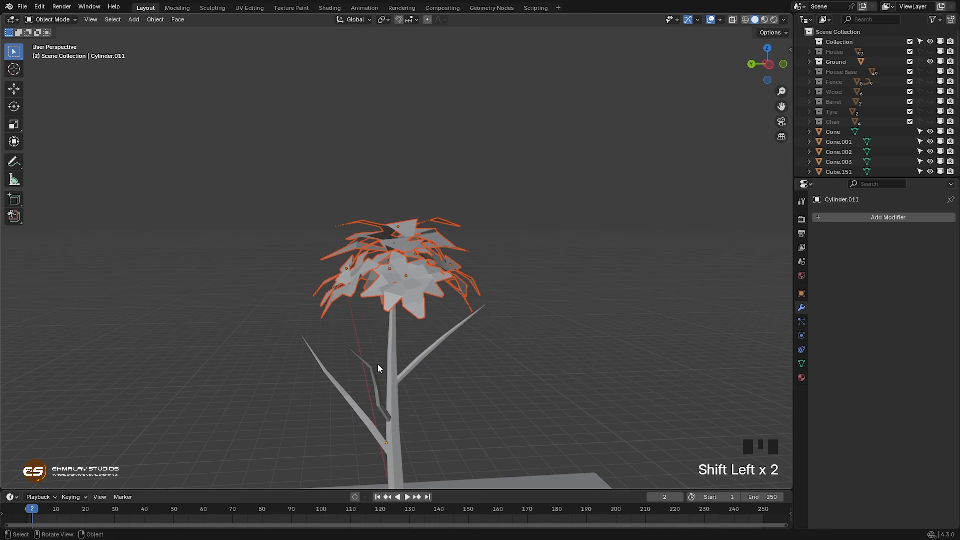
pyautogui.moveTo(463, 361); pyautogui.dragTo(450, 328, button='middle')
pyautogui.scroll(-2, 439, 330)
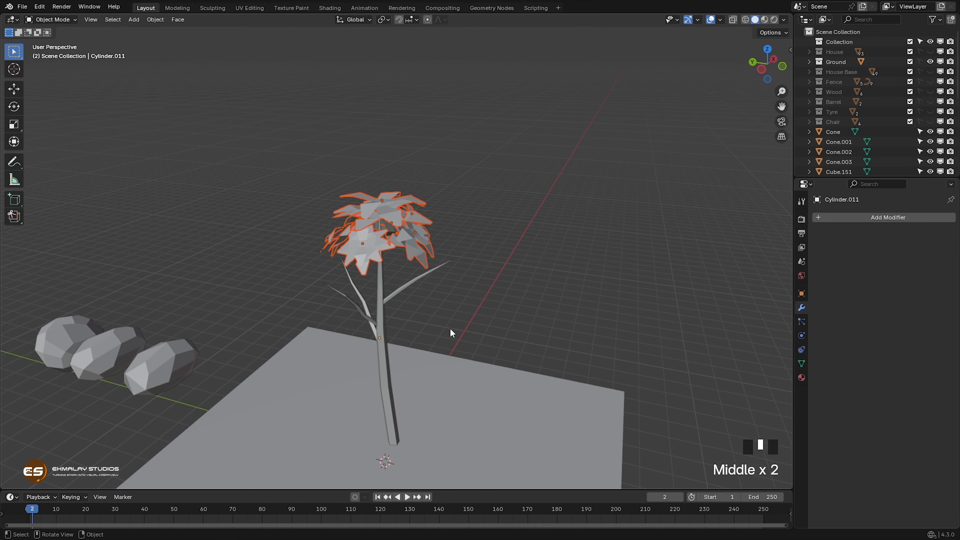
pyautogui.hotkey('shift', 'd')
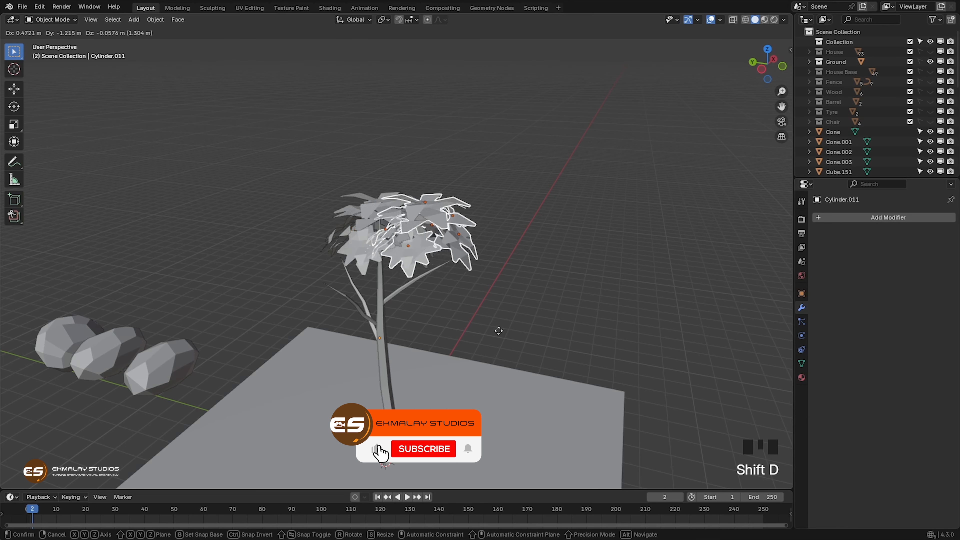
pyautogui.click(554, 328)
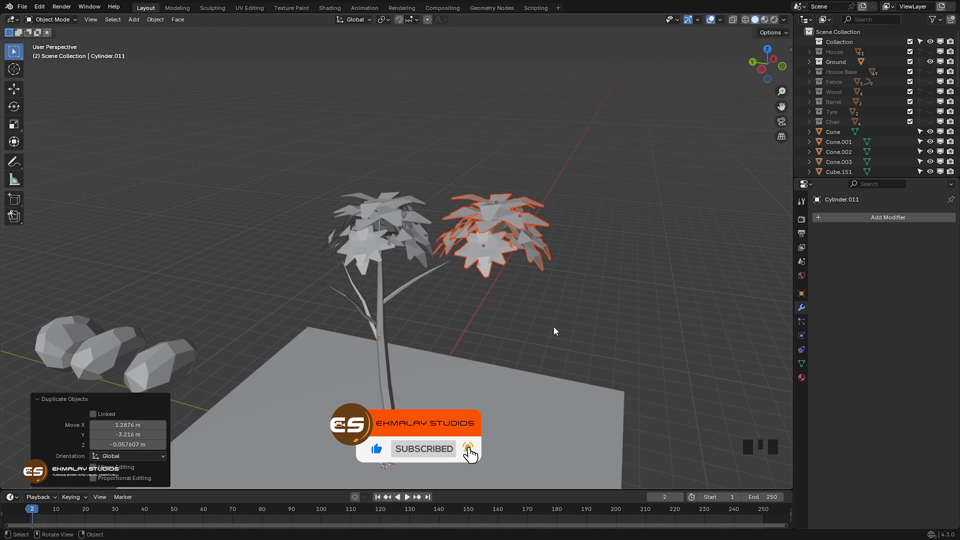
# - Join the duplicated leaf clusters into a single object
pyautogui.keyDown('shift'); pyautogui.click(485, 252); pyautogui.keyUp('shift')
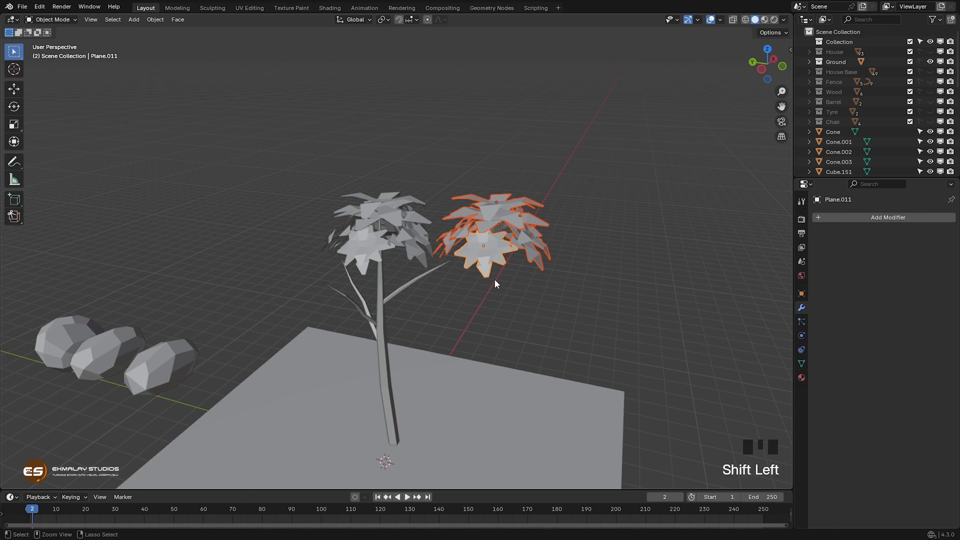
pyautogui.hotkey('ctrl', 'j')
pyautogui.moveTo(493, 277); pyautogui.dragTo(537, 309, button='middle')
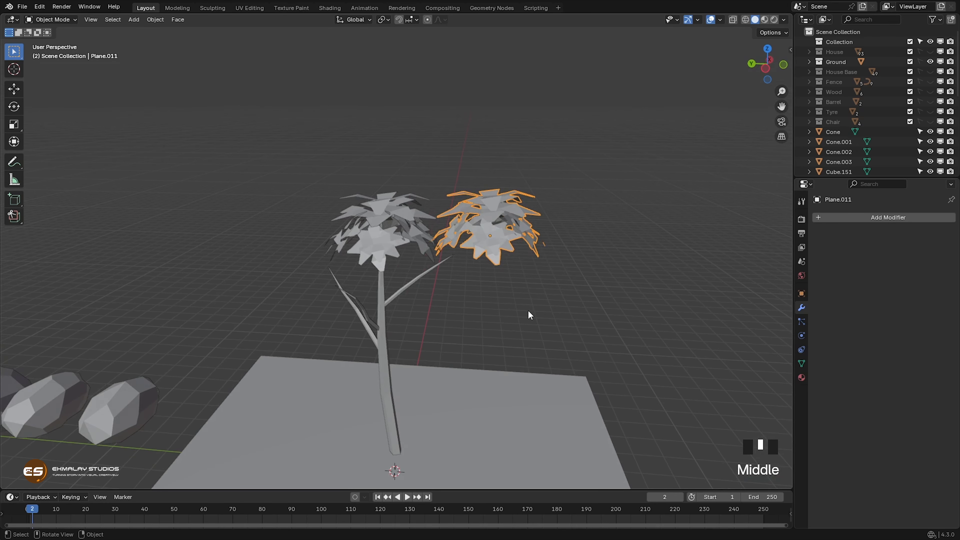
# - Move the joined foliage about -0.50 m in X, 1.17 m in Y and -1.21 m in Z toward the upper branch, and rotate it about 50.1°
pyautogui.press('g')
pyautogui.click(489, 353)
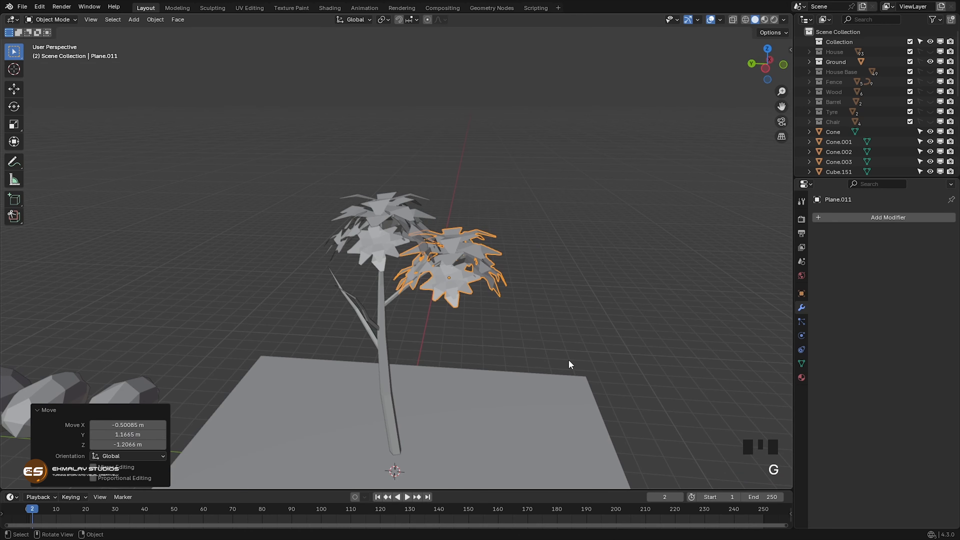
pyautogui.press('r')
pyautogui.click(458, 373)
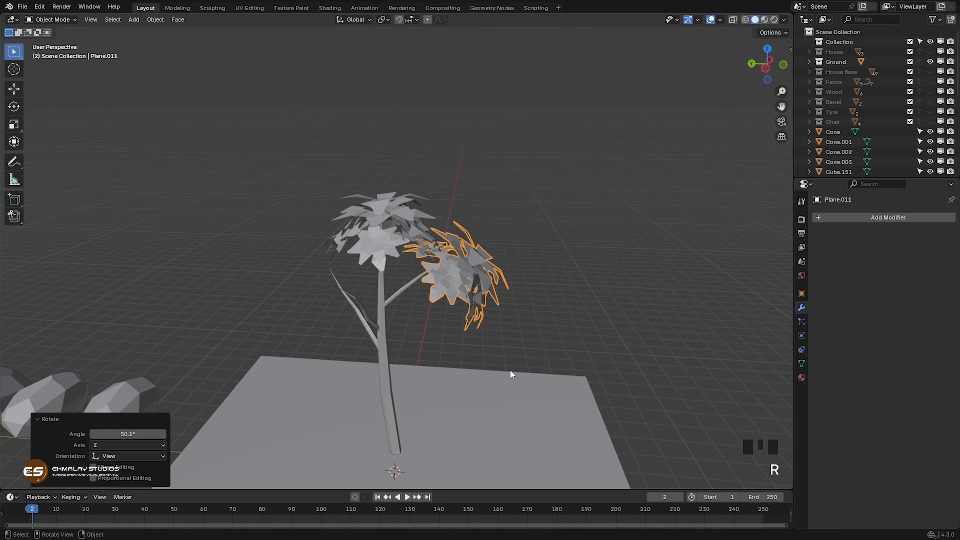
# - Reposition the joined foliage on the upper branch's tip and scale it to 0.743
pyautogui.press('g')
pyautogui.click(503, 364)
pyautogui.press('s')
pyautogui.click(473, 340)
# - Duplicate the branch foliage onto the opposite branch and rotate the copy about -80.8° in the view plane
pyautogui.moveTo(508, 369); pyautogui.dragTo(534, 363, button='middle')
pyautogui.hotkey('shift', 'd')
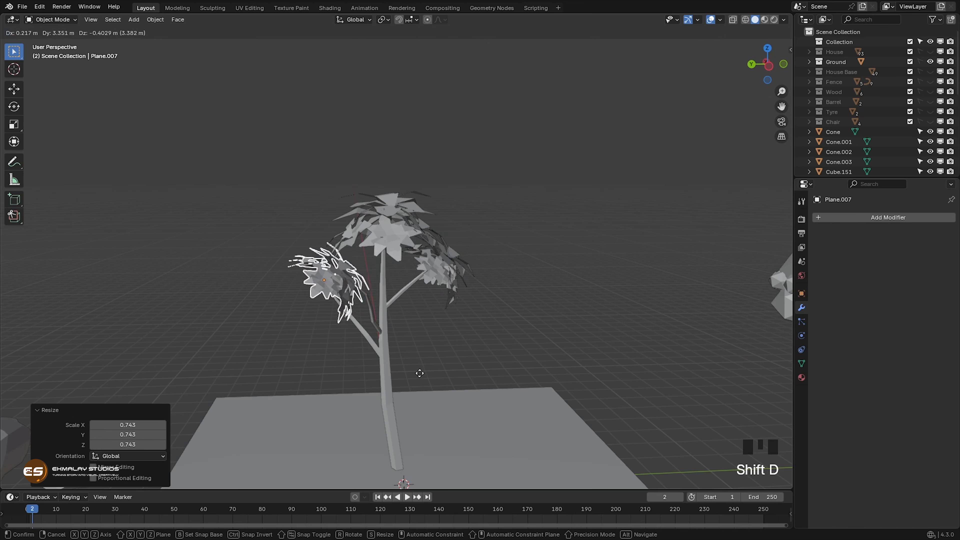
pyautogui.click(418, 377)
pyautogui.press('r')
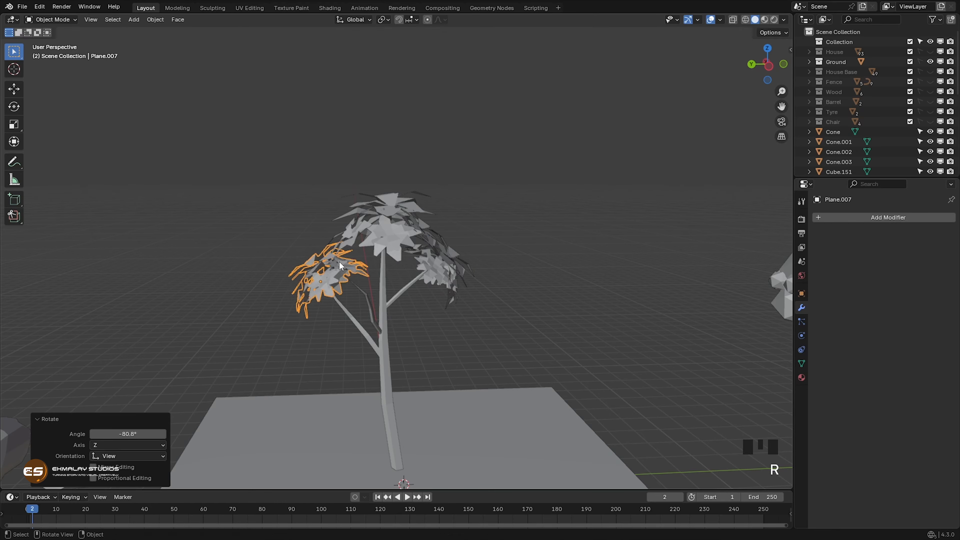
pyautogui.click(462, 369)
pyautogui.press('g')
pyautogui.click(459, 373)
# - Align the second foliage copy with its branch tip and scale it to about 1.166
pyautogui.moveTo(459, 372); pyautogui.dragTo(553, 343, button='middle')
pyautogui.press('g')
pyautogui.click(578, 392)
pyautogui.scroll(2, 579, 392)
pyautogui.press('g')
pyautogui.click(574, 392)
pyautogui.scroll(-2, 509, 403)
pyautogui.press('s')
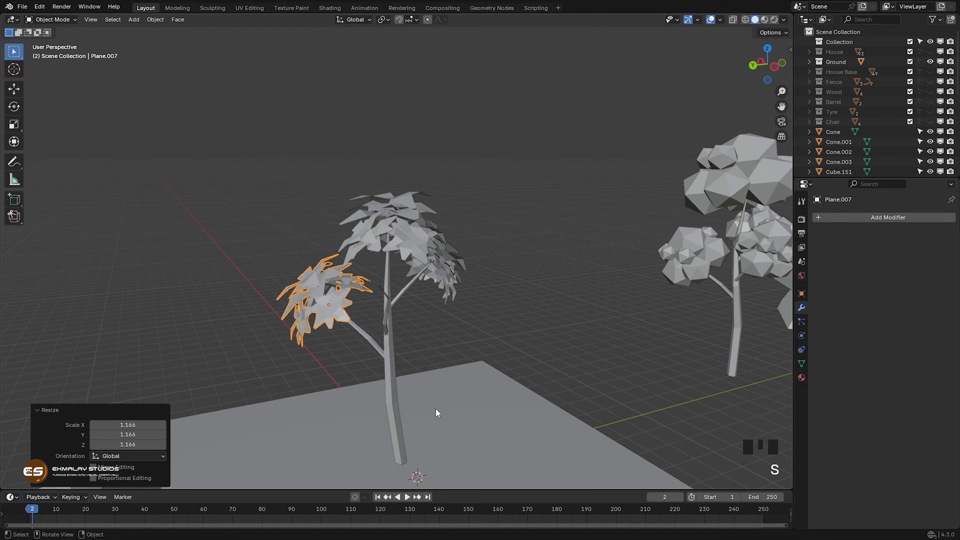
pyautogui.click(433, 407)
# - Duplicate the second branch foliage to the other side of the trunk and rotate the copy in the view plane
pyautogui.hotkey('shift', 'd')
pyautogui.click(577, 390)
pyautogui.press('r')
pyautogui.click(528, 401)
# - Rotate the third foliage copy from another viewing angle and move it down toward the remaining bare branch
pyautogui.press('r')
pyautogui.moveTo(527, 401); pyautogui.dragTo(481, 400, button='middle')
pyautogui.click(441, 431)
pyautogui.press('g')
pyautogui.click(544, 405)
pyautogui.press('g')
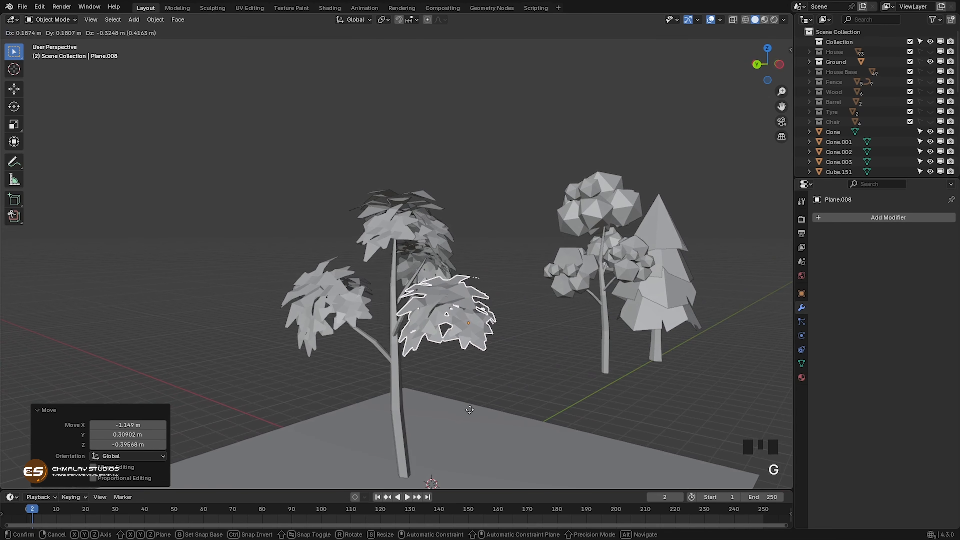
pyautogui.click(472, 407)
# - Place the 3D cursor at the remaining branch's tip and snap the third foliage copy to the cursor
pyautogui.moveTo(472, 408); pyautogui.dragTo(507, 400, button='middle')
pyautogui.scroll(4, 512, 403)
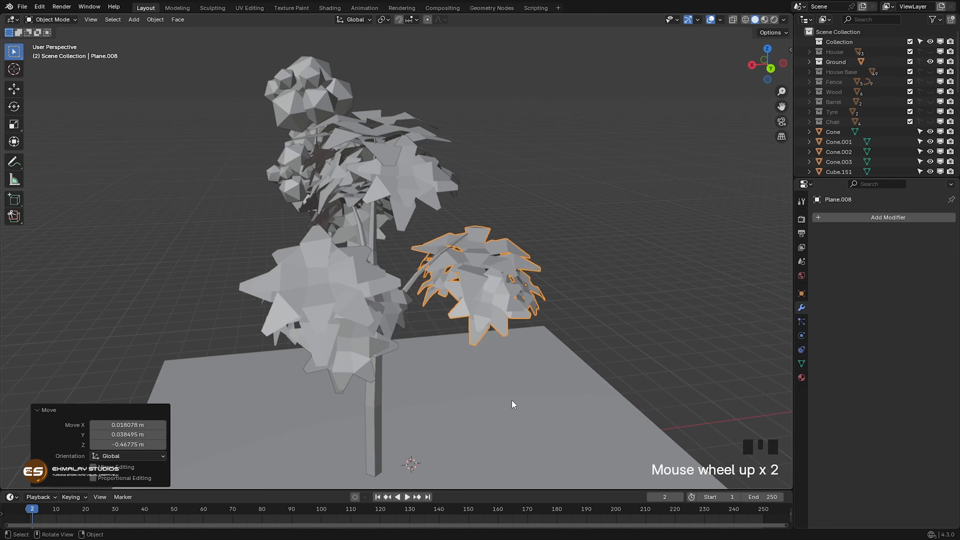
pyautogui.scroll(1, 536, 376)
pyautogui.moveTo(559, 356); pyautogui.dragTo(536, 368, button='middle')
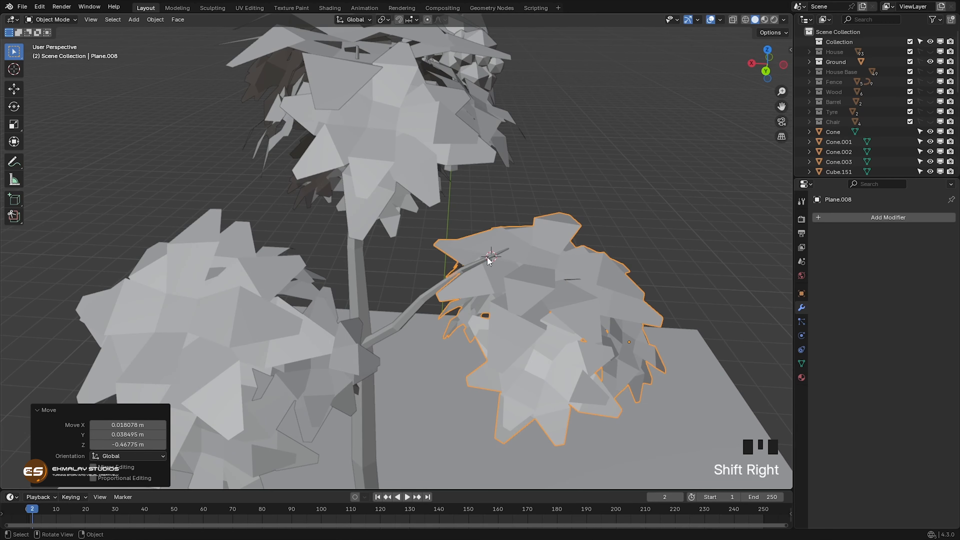
pyautogui.click(548, 304)
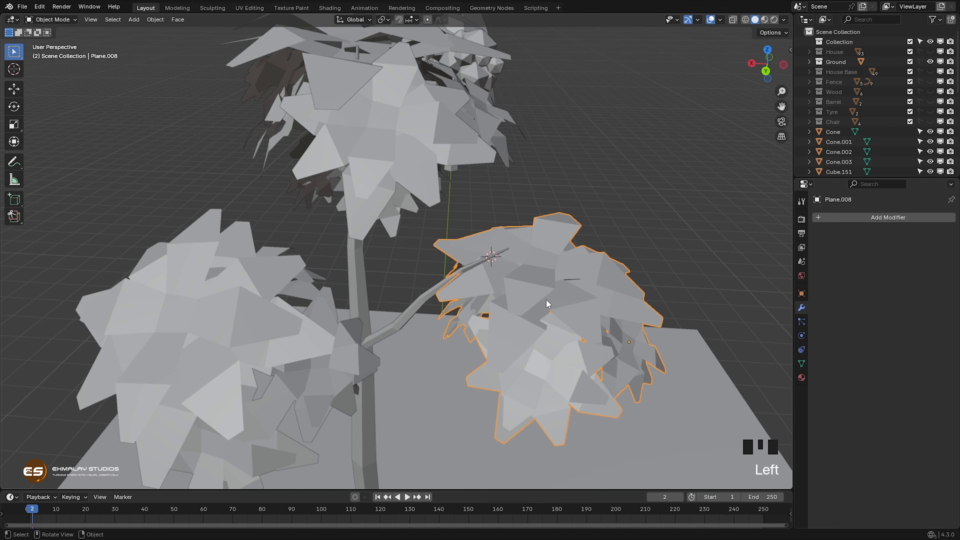
pyautogui.rightClick(548, 304)
pyautogui.moveTo(548, 303)
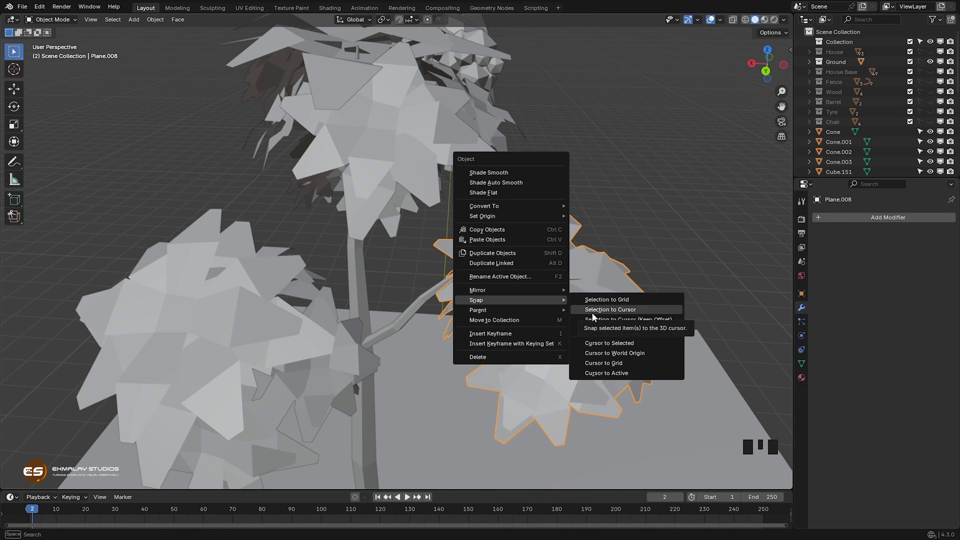
pyautogui.click(610, 311)
# - Set the third foliage copy's geometry to its origin at the branch tip
pyautogui.moveTo(577, 326); pyautogui.dragTo(540, 316, button='middle')
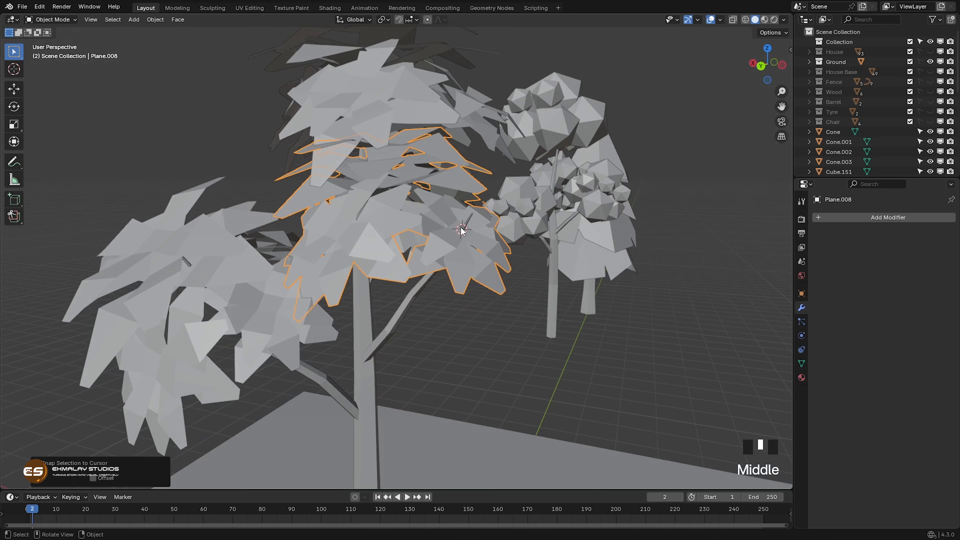
pyautogui.moveTo(466, 246); pyautogui.dragTo(504, 258, button='middle')
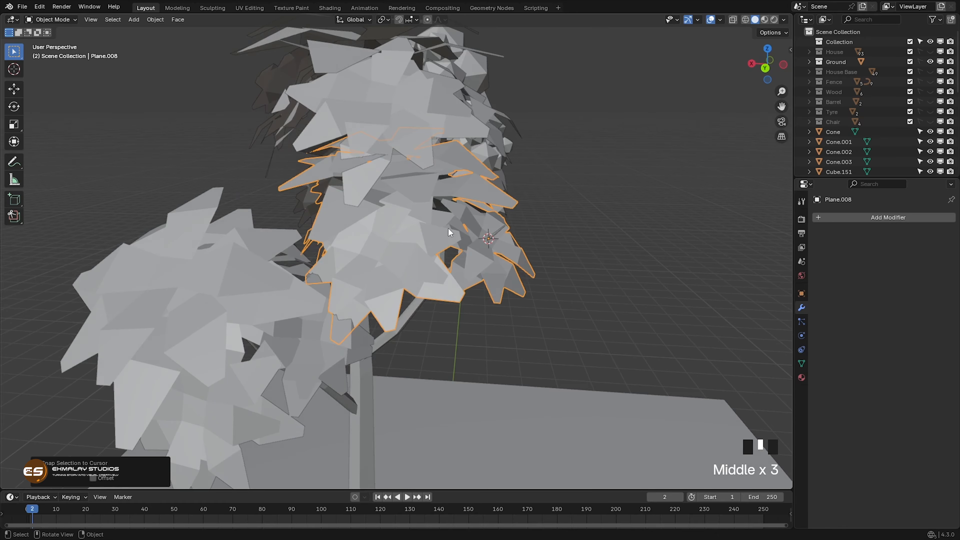
pyautogui.rightClick(402, 221)
pyautogui.moveTo(361, 132)
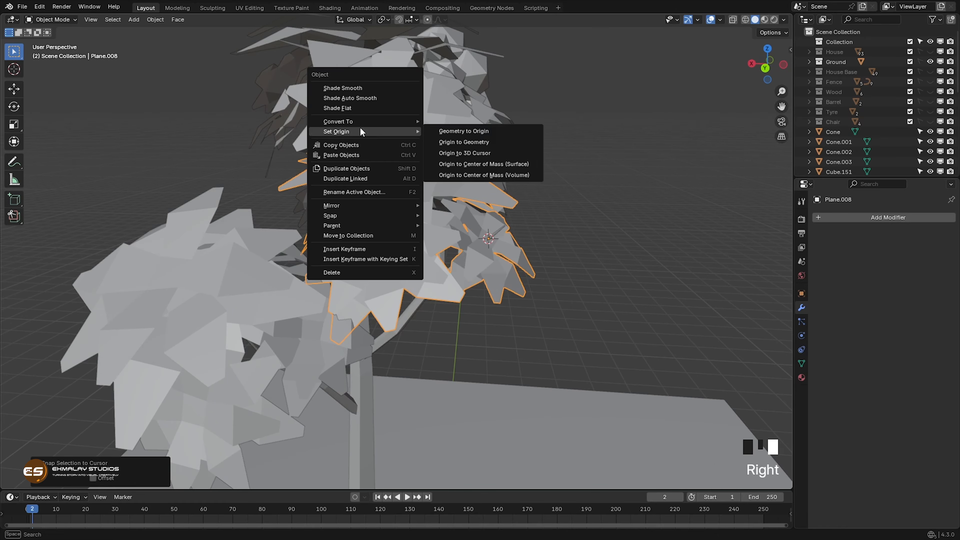
pyautogui.click(459, 131)
pyautogui.moveTo(534, 308); pyautogui.dragTo(514, 301, button='middle')
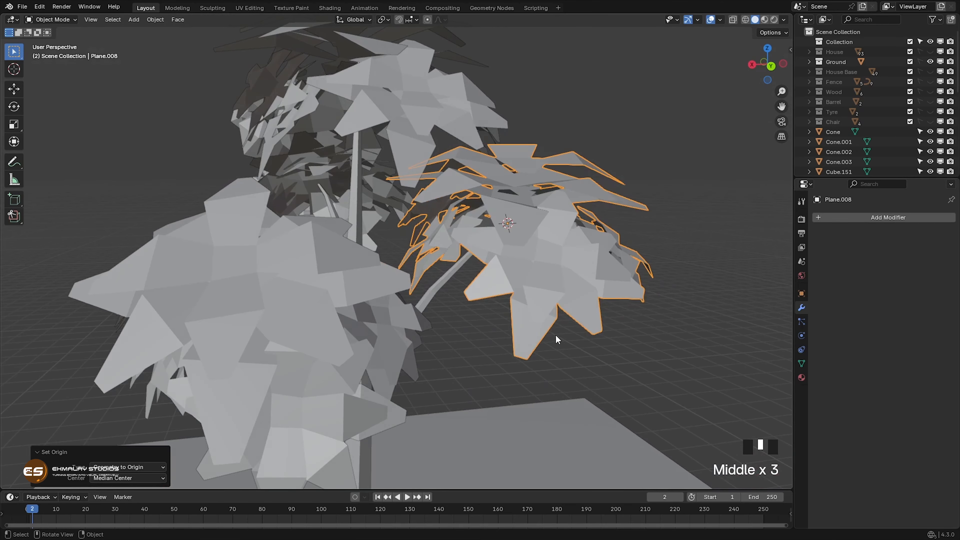
# - Rotate the third foliage copy about 26.7° in the view plane around the branch tip
pyautogui.press('r')
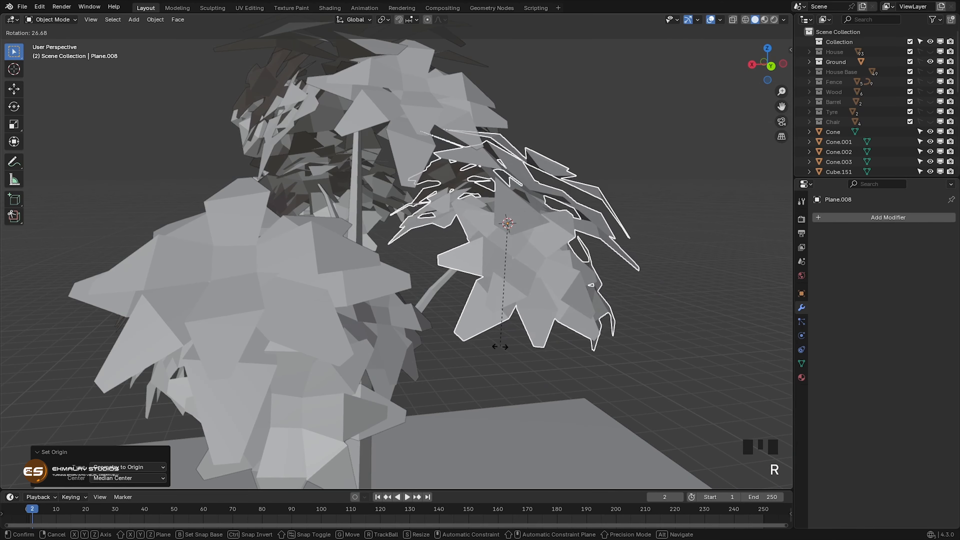
pyautogui.click(499, 346)
pyautogui.moveTo(500, 347); pyautogui.dragTo(398, 361, button='middle')
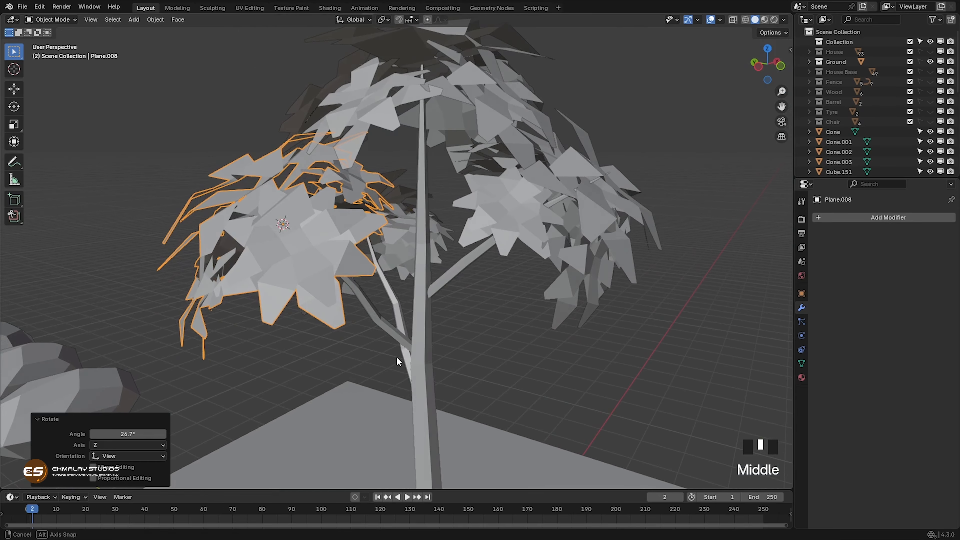
# - Scale the third foliage copy down uniformly to about 0.844 around the branch tip and deselect it
pyautogui.press('s')
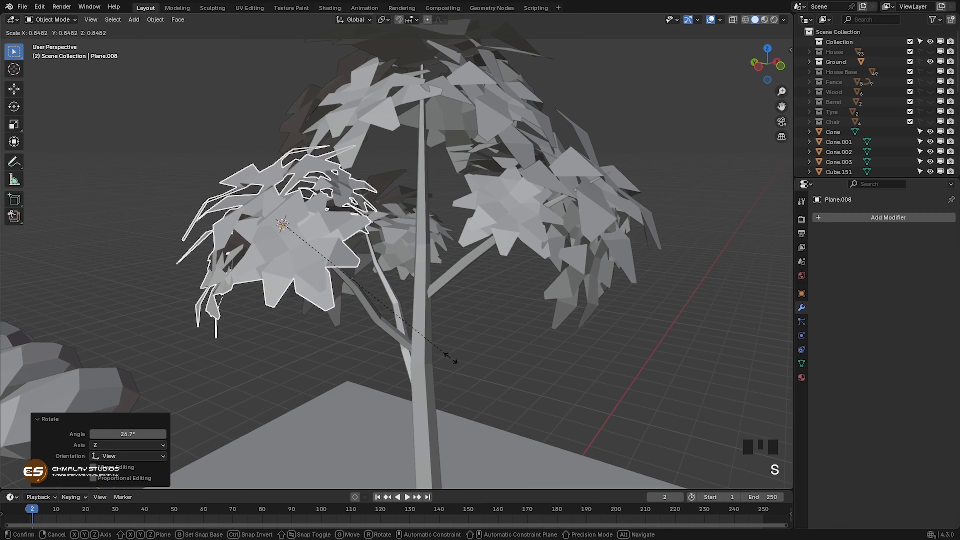
pyautogui.click(449, 362)
pyautogui.moveTo(449, 362); pyautogui.dragTo(473, 322, button='middle')
pyautogui.scroll(-6, 536, 372)
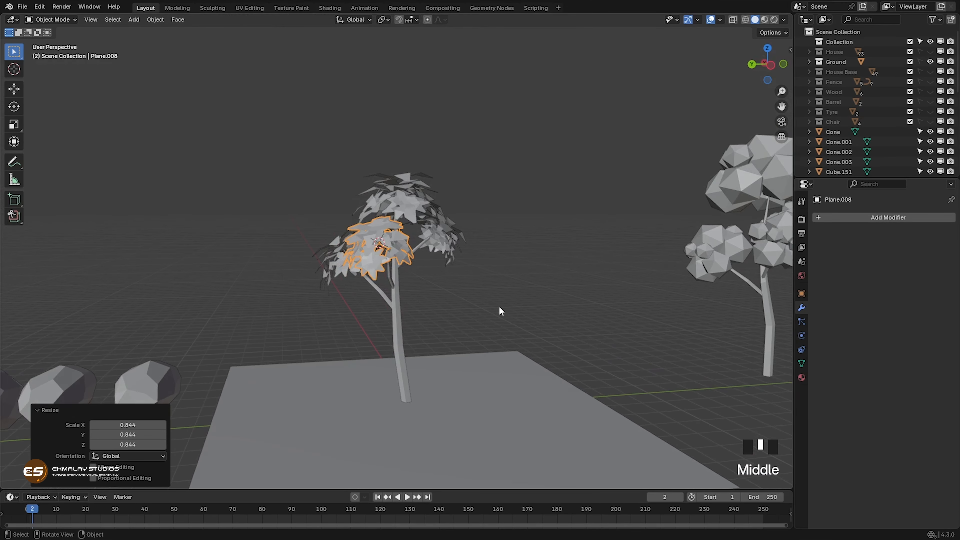
pyautogui.click(528, 365)
# - Select all parts of the tree with rounded foliage and move it about 10 m along the Y axis, beside the new leafy tree
pyautogui.moveTo(528, 365)
pyautogui.mouseDown(button='middle')
pyautogui.moveTo(514, 368)
pyautogui.moveTo(535, 381)
pyautogui.moveTo(493, 378)
pyautogui.mouseUp(button='middle')
pyautogui.scroll(-3, 526, 382)
pyautogui.moveTo(532, 176)
pyautogui.mouseDown()
pyautogui.moveTo(574, 208)
pyautogui.moveTo(657, 348)
pyautogui.mouseUp()
pyautogui.press('g')
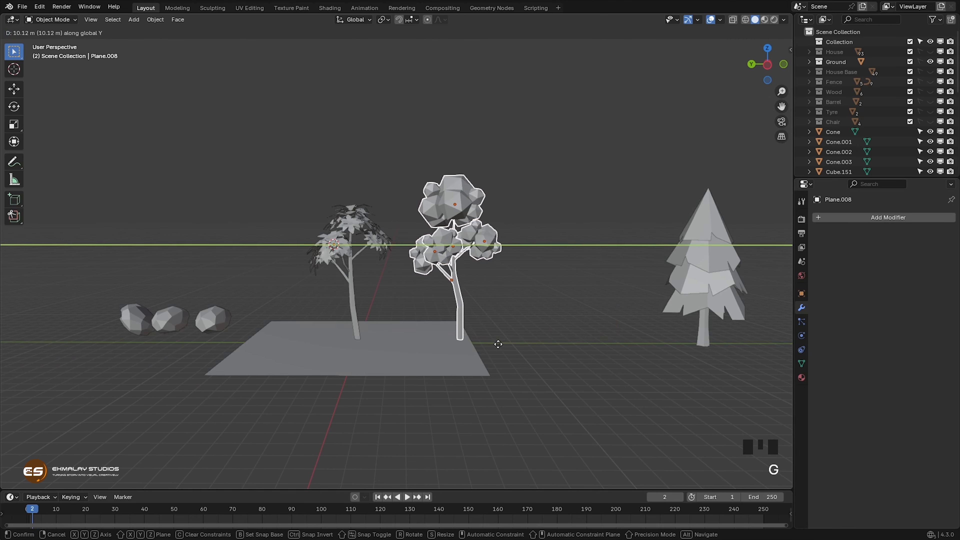
pyautogui.click(500, 348)
# - Select all parts of the pine tree and move it about 10.17 m along the Y axis, next to the rounded-foliage tree
pyautogui.moveTo(648, 177); pyautogui.dragTo(740, 366)
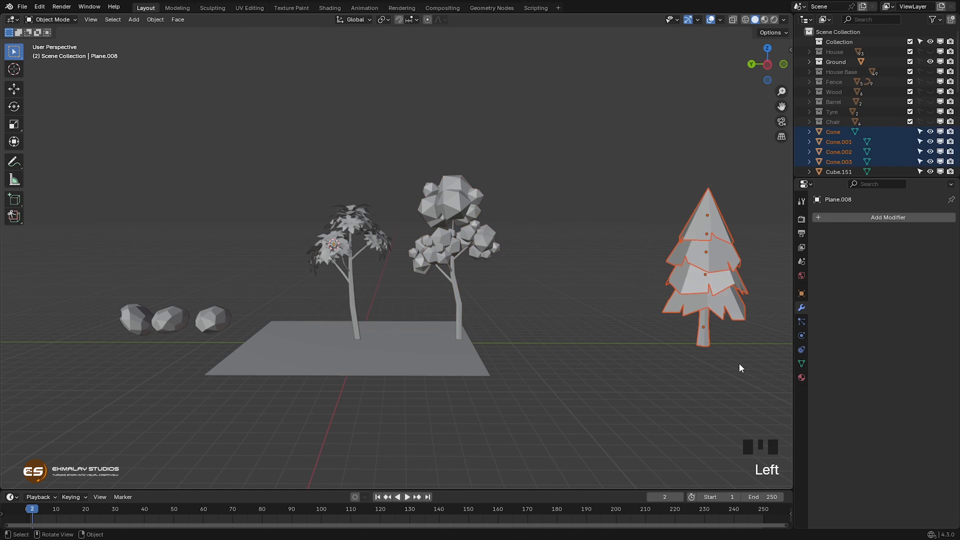
pyautogui.press('g')
pyautogui.press('y')
pyautogui.click(578, 364)
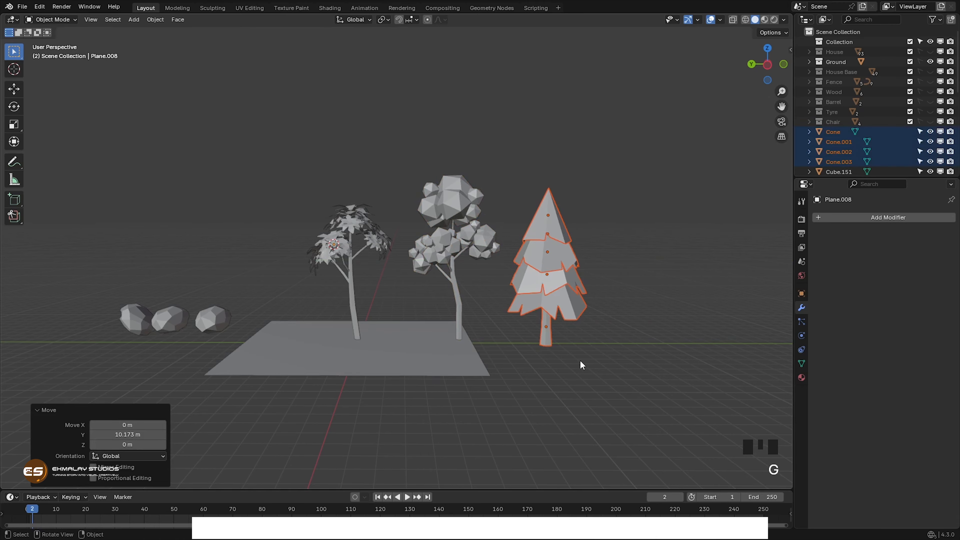
# - Move the three rocks together about -5.6 m along the Y axis toward the trees and clear the selection
pyautogui.moveTo(91, 291); pyautogui.dragTo(217, 335)
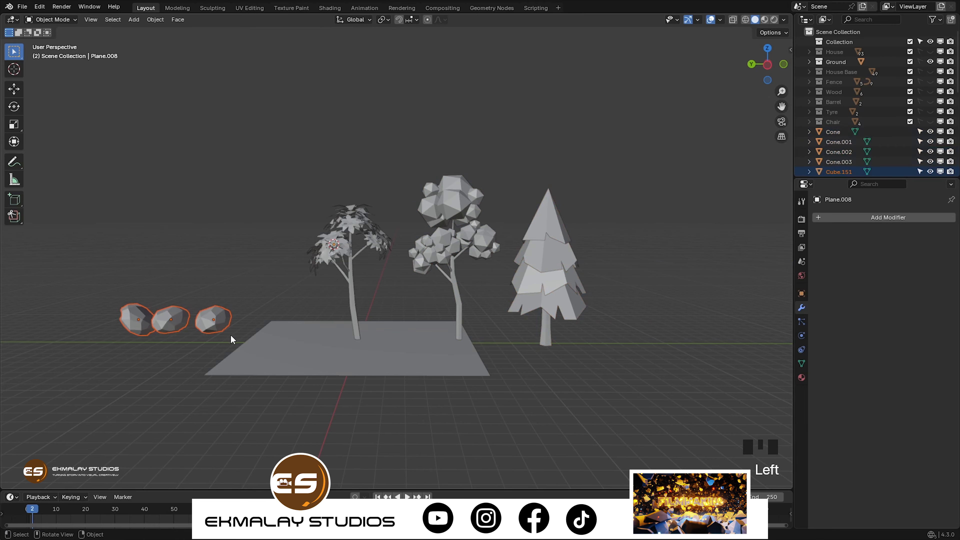
pyautogui.press('g')
pyautogui.press('y')
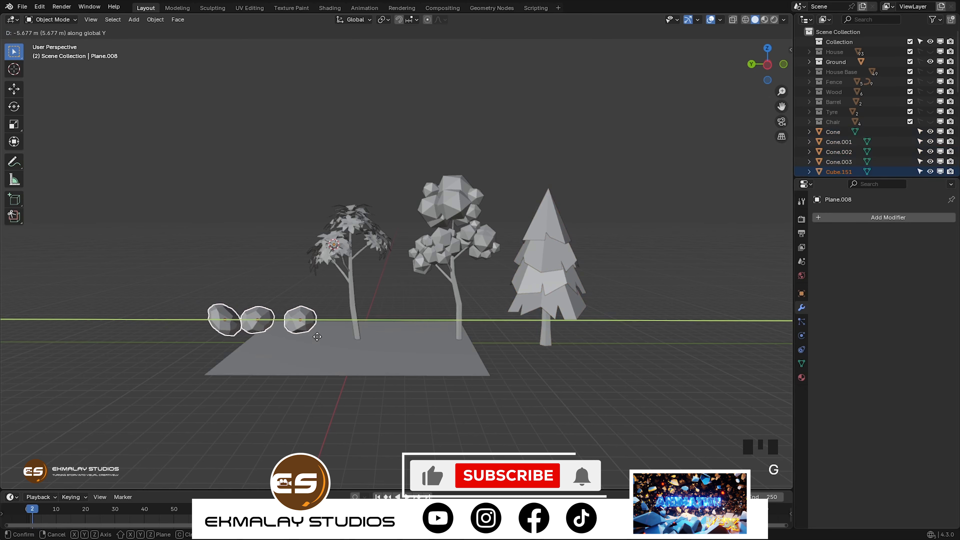
pyautogui.click(318, 353)
pyautogui.click(596, 405)
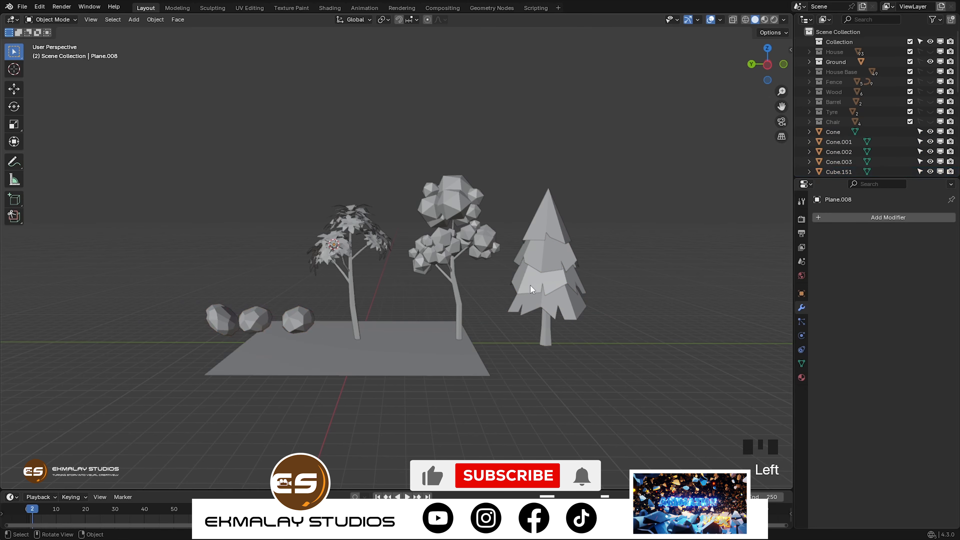